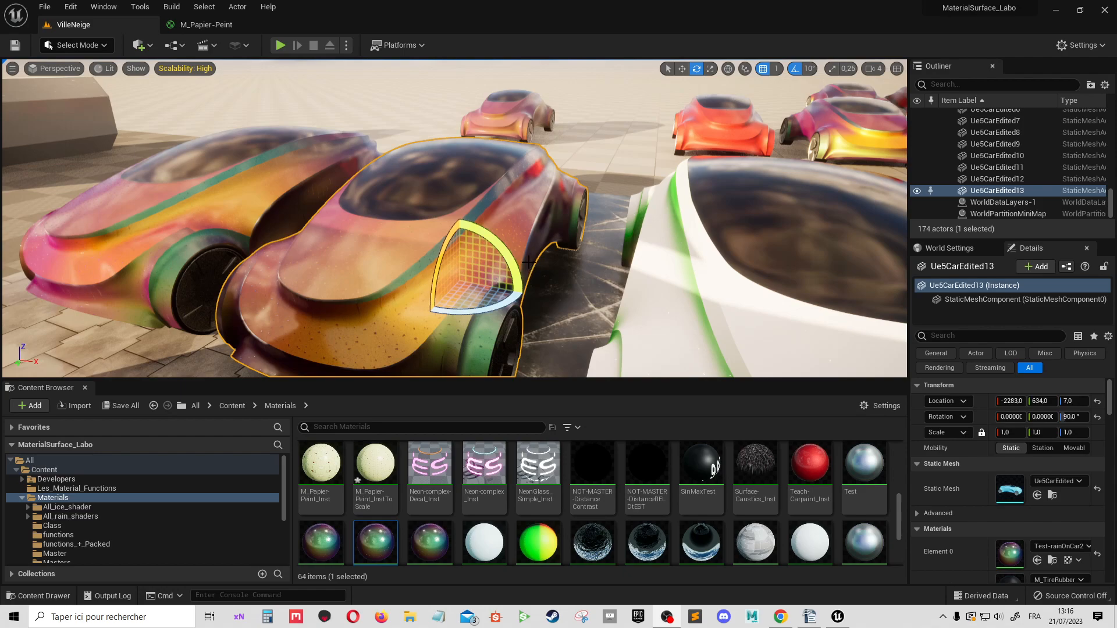
- Open the M_Papier-Peint material graph and move the material result node slightly up and away from the Données group
left_click(233, 25)
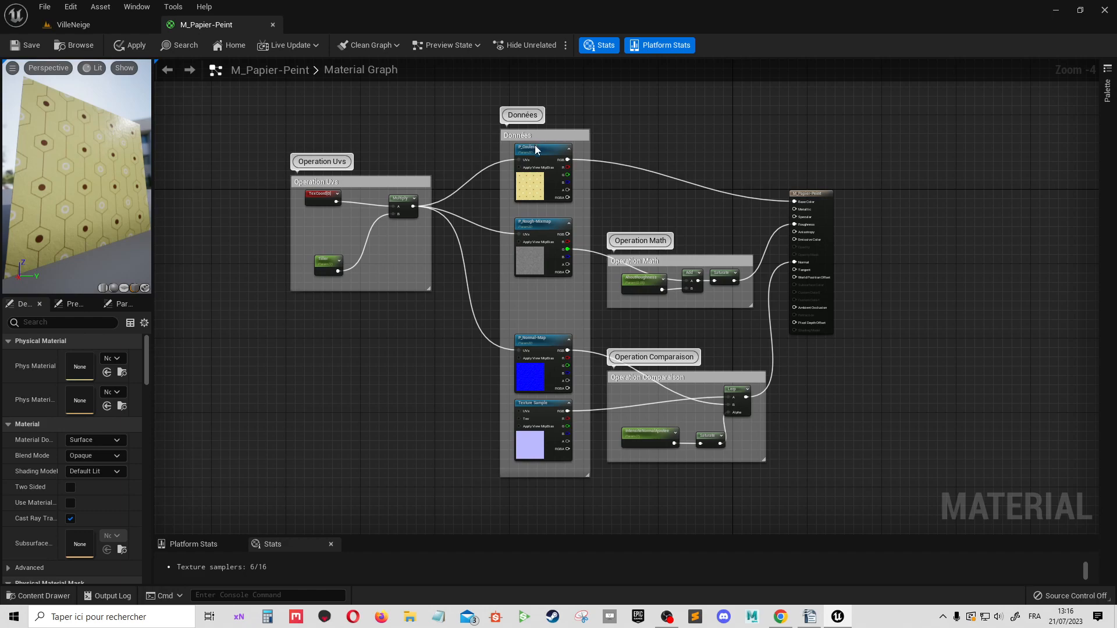
left_click(534, 244)
left_click(538, 381)
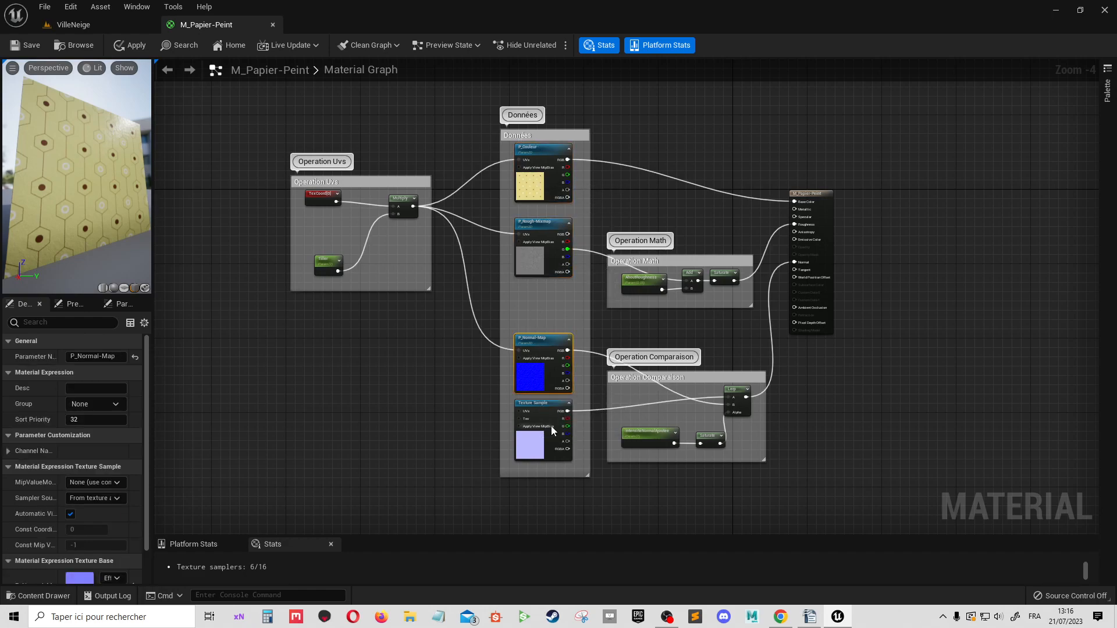
scroll(823, 176, "up", 2)
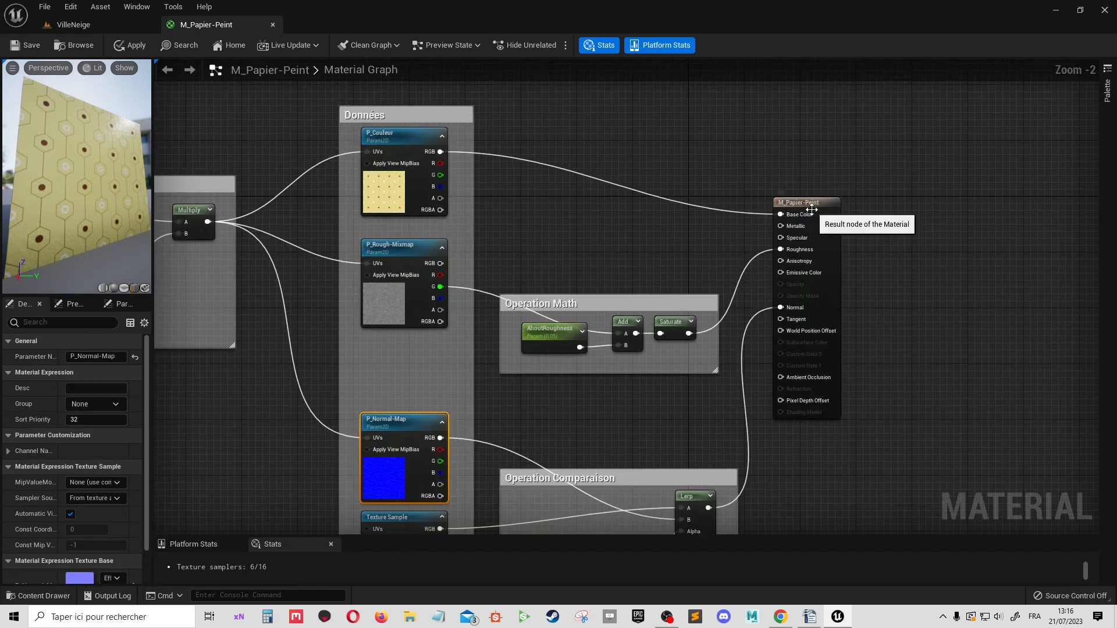
left_click(824, 169)
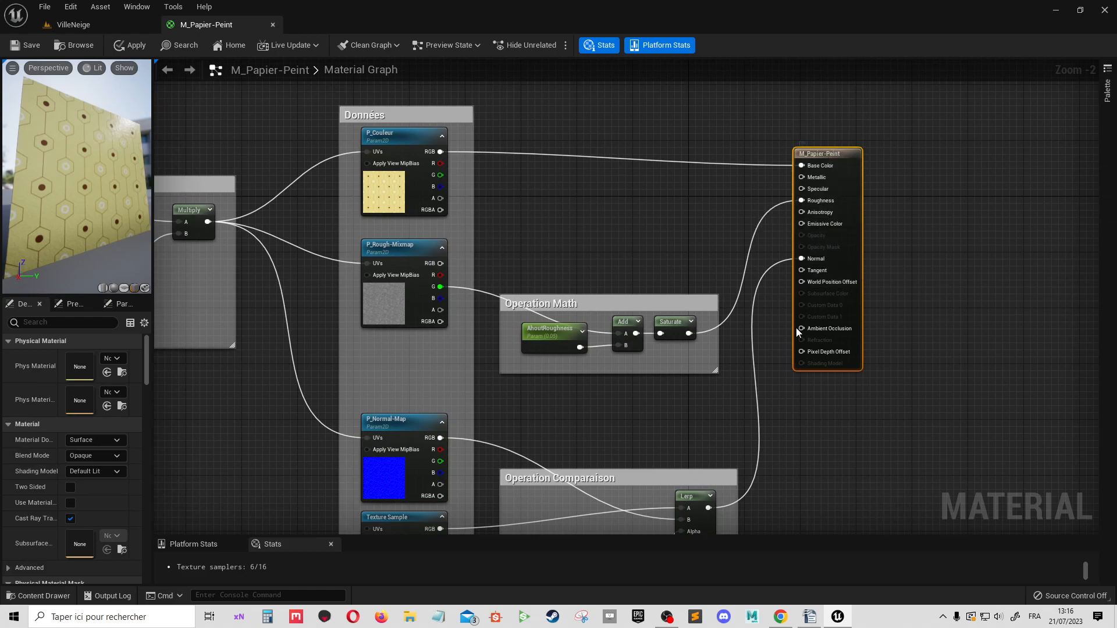
- Move the Operation Math comment group with its nodes slightly upward, closer to the level of the P_Rough-Mixmap green output
scroll(703, 250, "down", 1)
right_click_drag(697, 256, 732, 215)
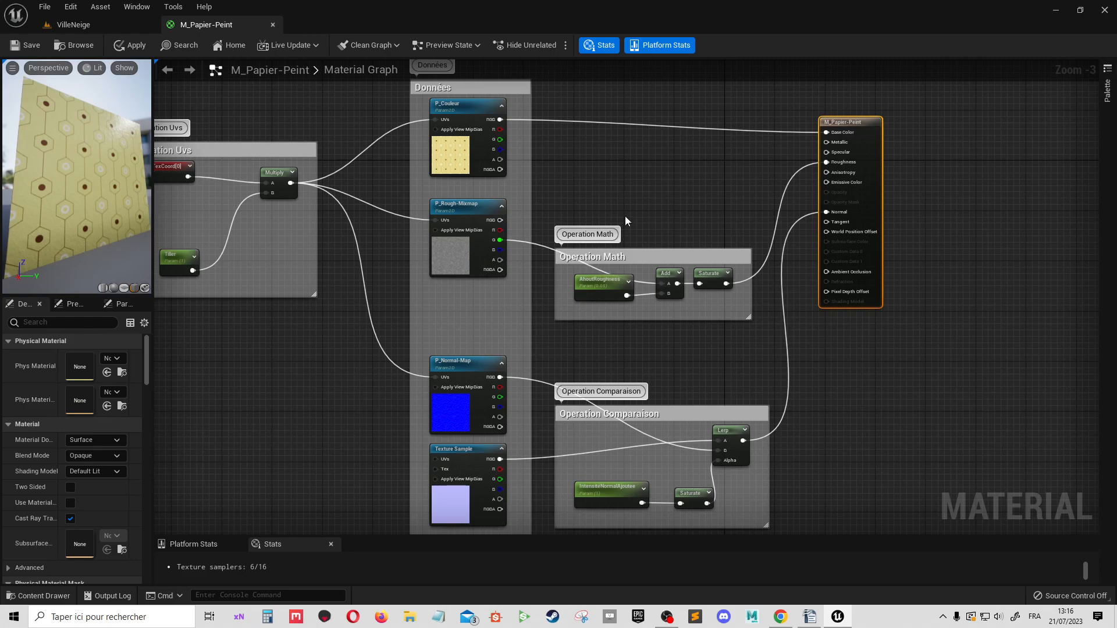
scroll(524, 238, "up", 2)
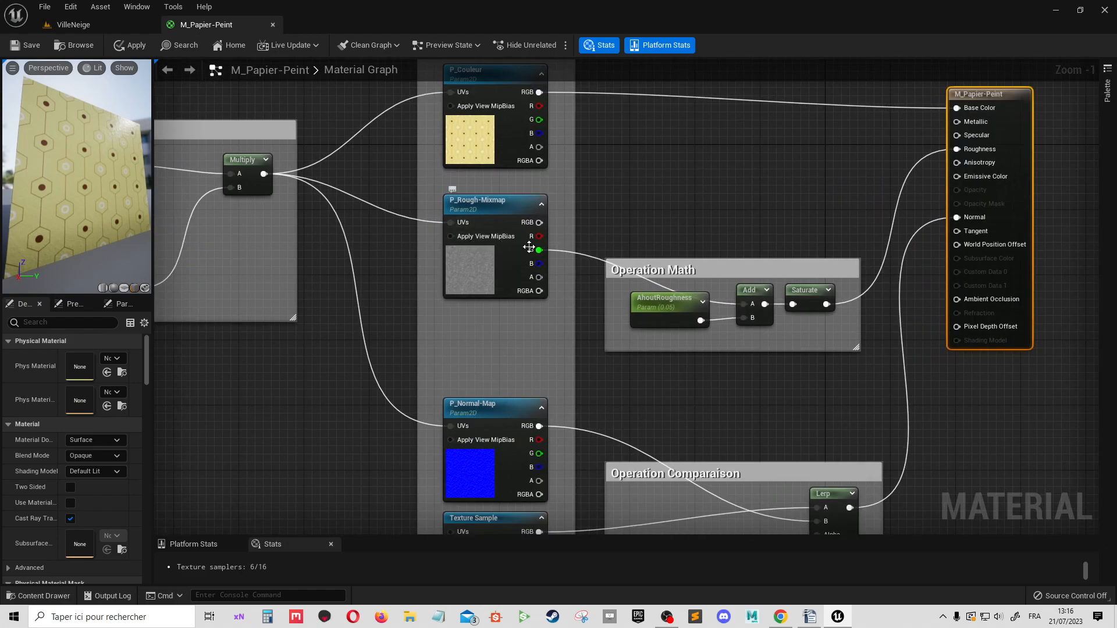
left_click_drag(748, 274, 756, 234)
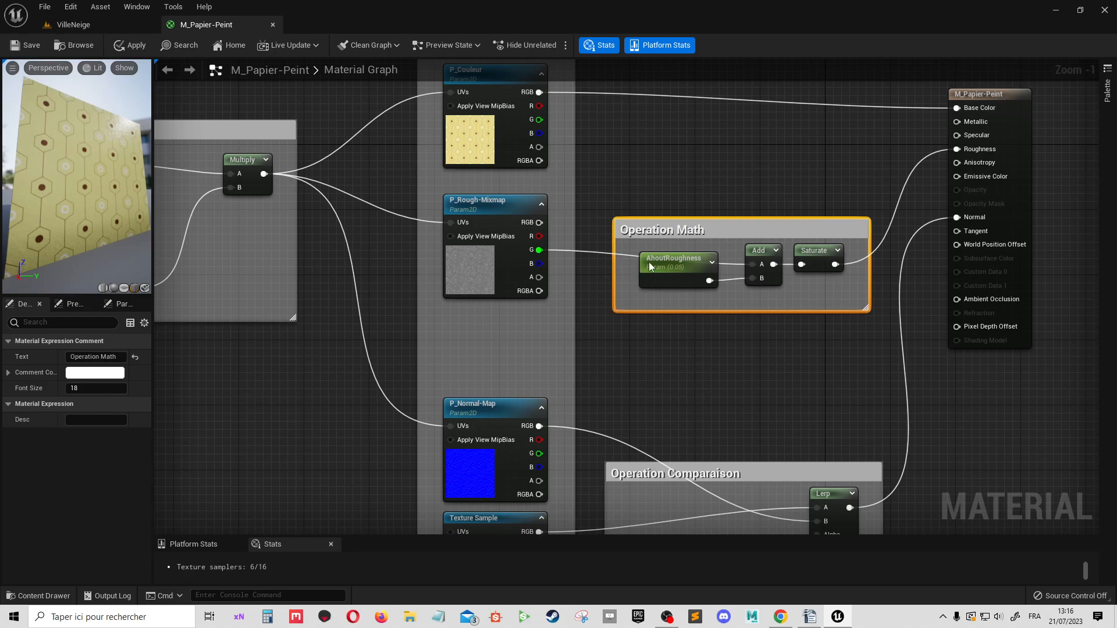
- Examine how the Operation Comparaison group blends P_Normal-Map with the Texture Sample, and trace the inputs back to Operation Uvs
right_click_drag(833, 402, 826, 185)
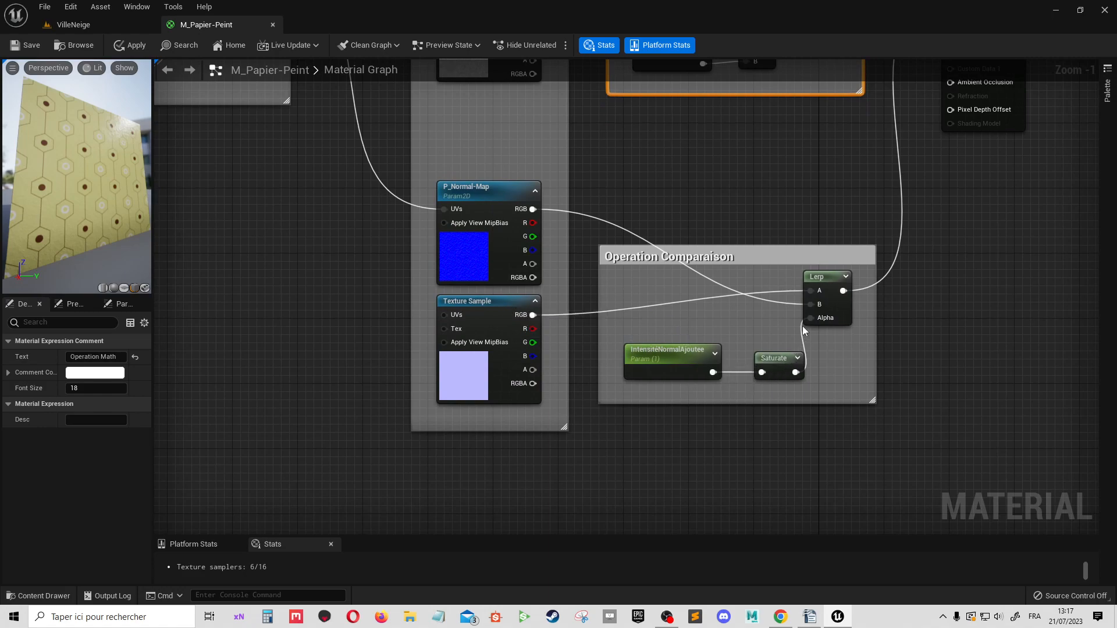
left_click(478, 279)
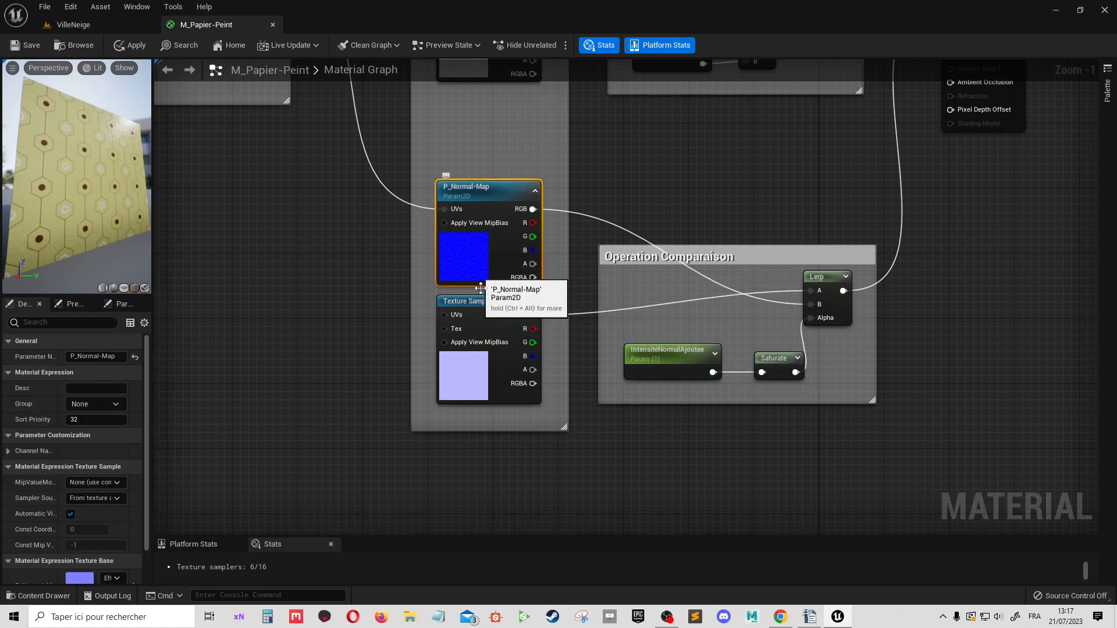
scroll(487, 390, "up", 1)
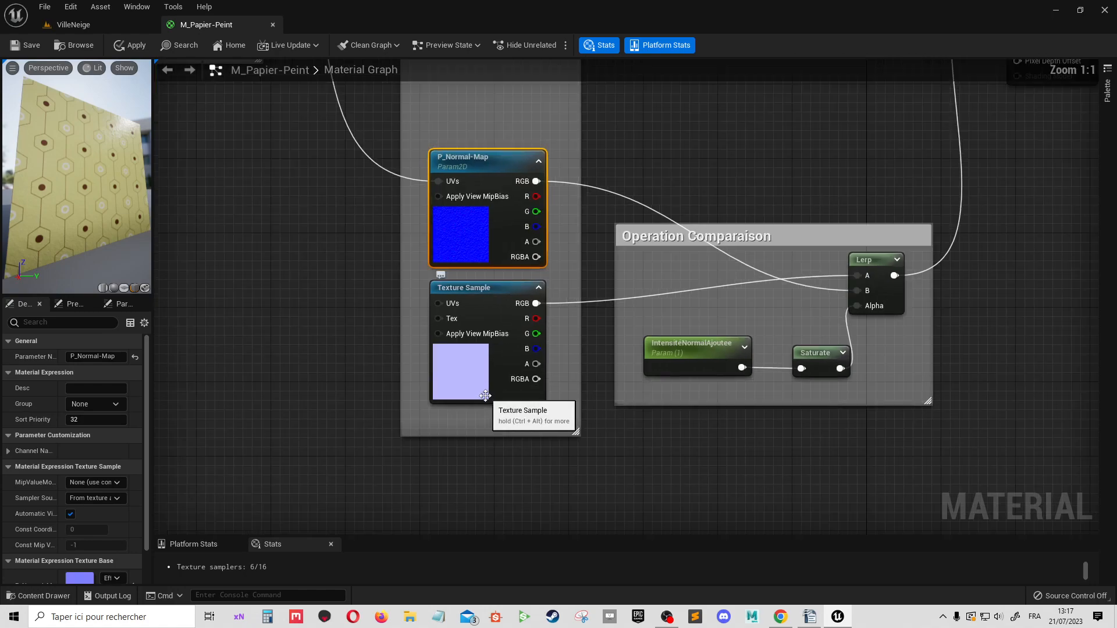
scroll(727, 320, "down", 4)
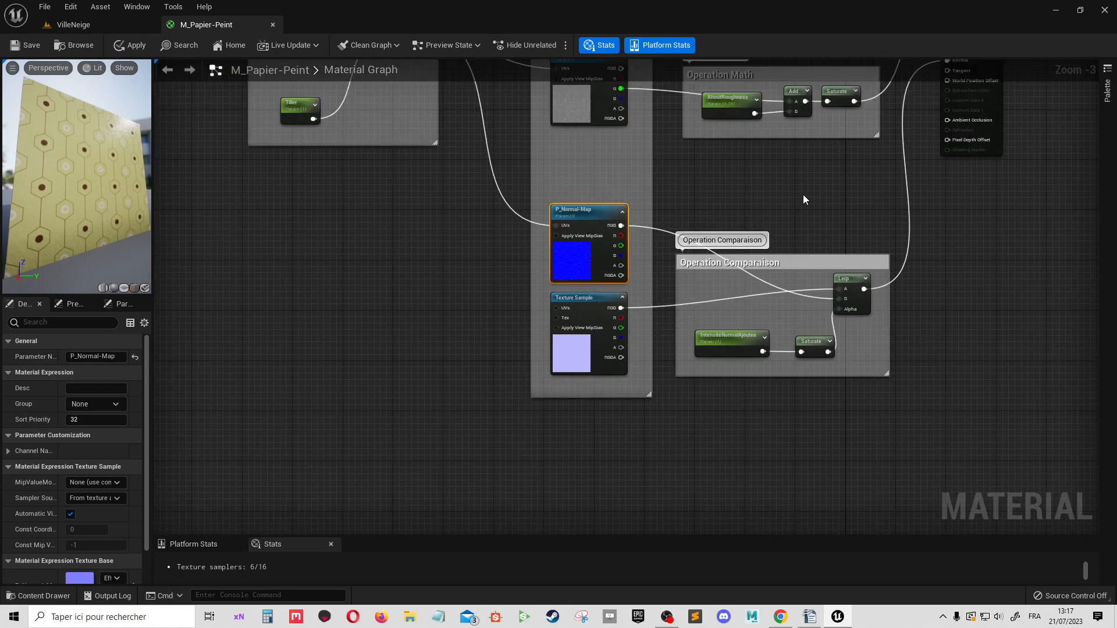
right_click_drag(803, 200, 795, 445)
right_click_drag(582, 292, 724, 242)
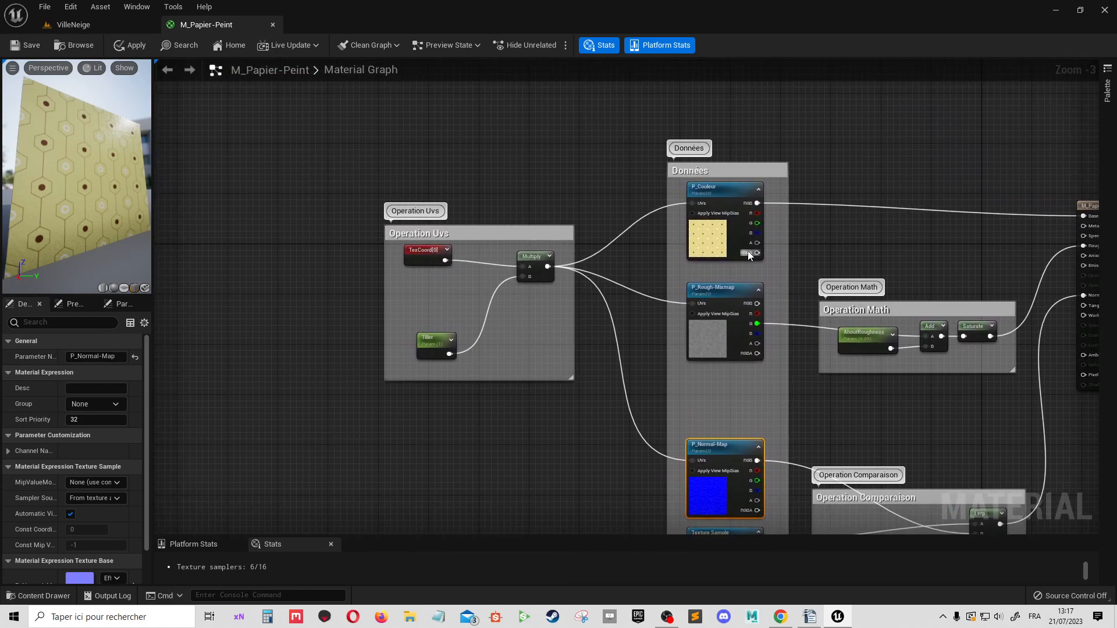
scroll(722, 237, "up", 2)
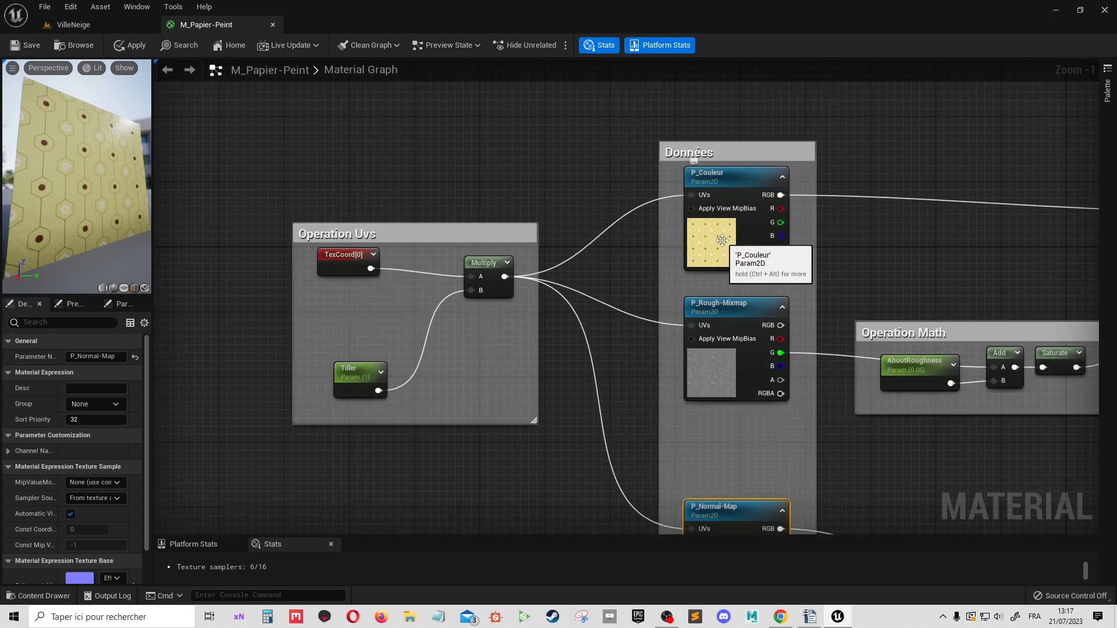
- Set the default value of the Tiller scalar parameter in the Operation Uvs group to 2.0
left_click_drag(91, 172, 221, 180)
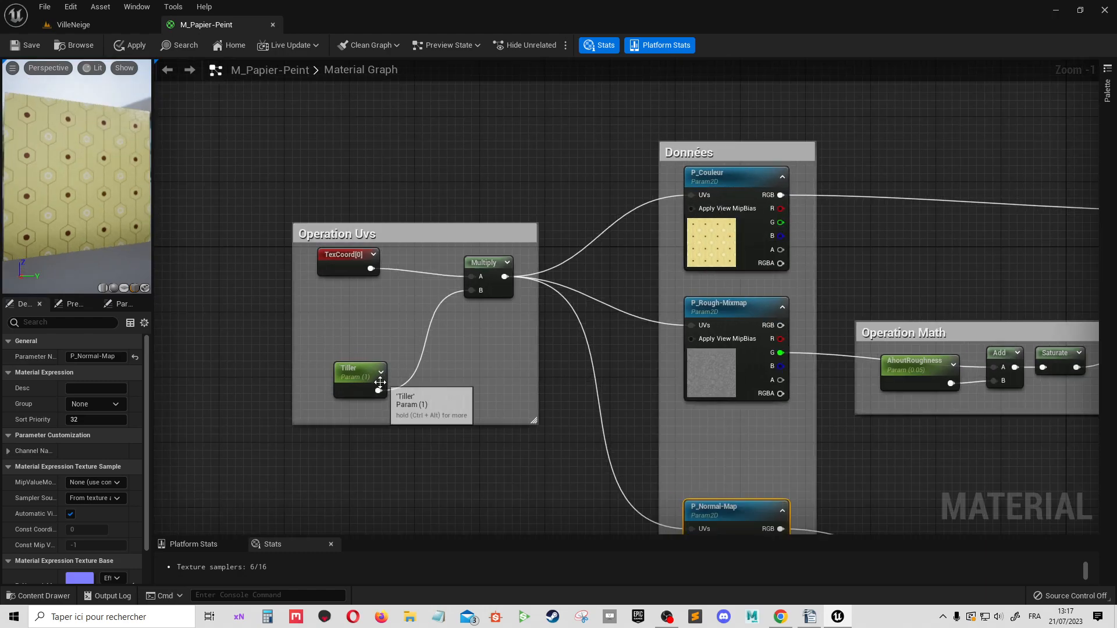
left_click(352, 378)
left_click(89, 387)
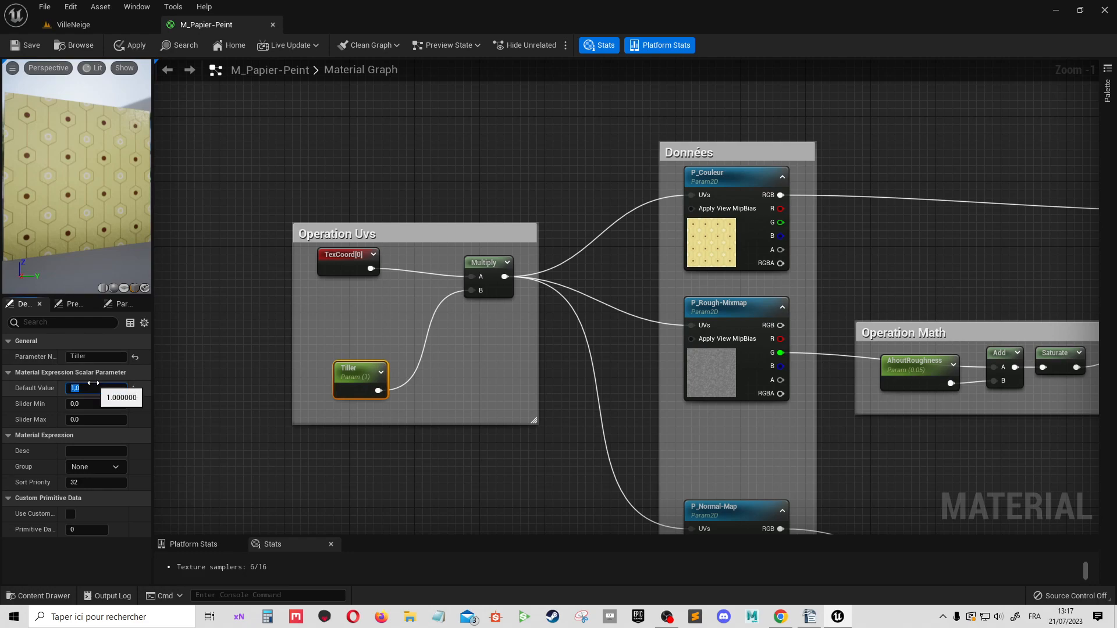
key("Return")
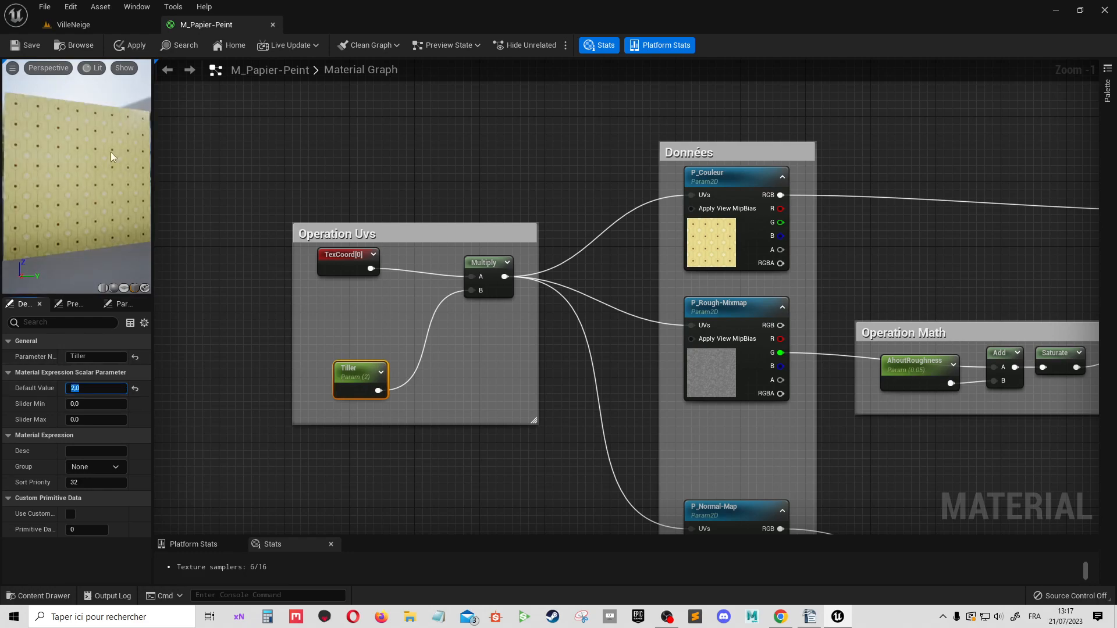
- Review the whole wallpaper material graph, from Operation Uvs through Données, Operation Math and Operation Comparaison to the result node
right_click_drag(496, 299, 452, 191)
scroll(340, 208, "down", 1)
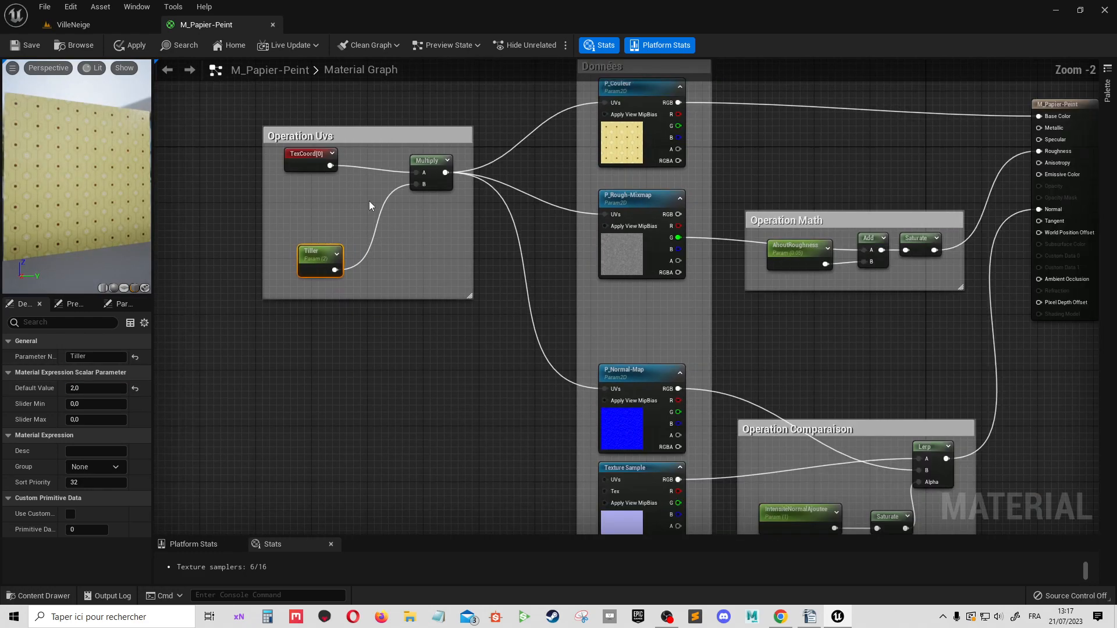
right_click_drag(836, 266, 762, 140)
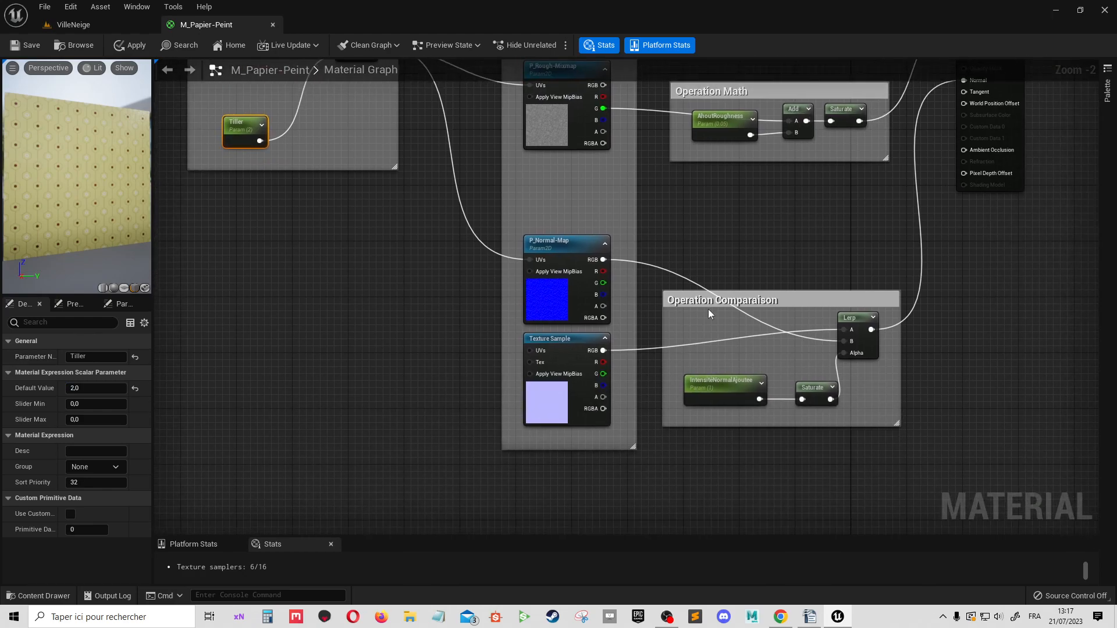
scroll(808, 278, "down", 3)
right_click_drag(823, 244, 672, 332)
scroll(704, 344, "up", 2)
scroll(703, 344, "down", 1)
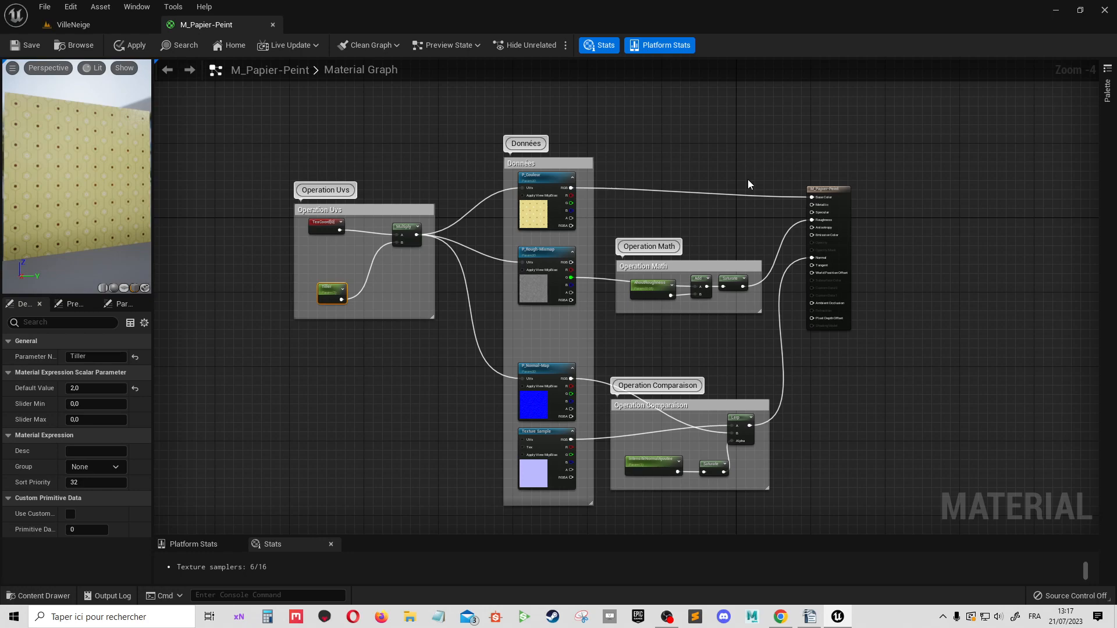
- Return to the VilleNeige level and open the M_TopSnowMask-Static material from the All_ice_shader folder
left_click(131, 28)
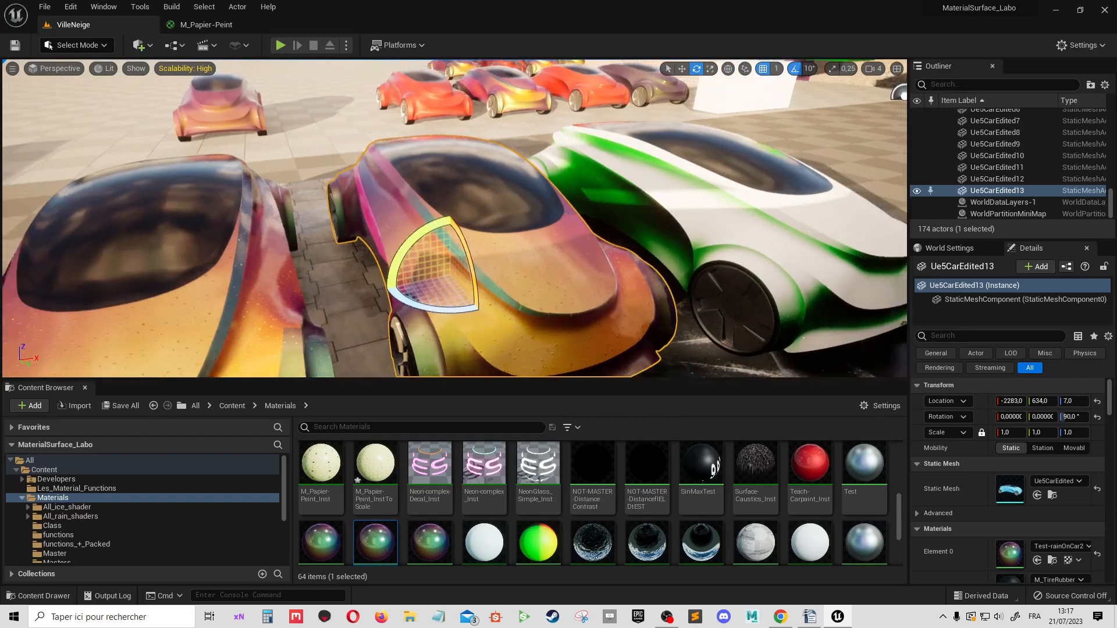
key("s")
mouse_move(730, 259)
right_mouse_down()
mouse_move(832, 227)
mouse_move(730, 259)
right_mouse_up()
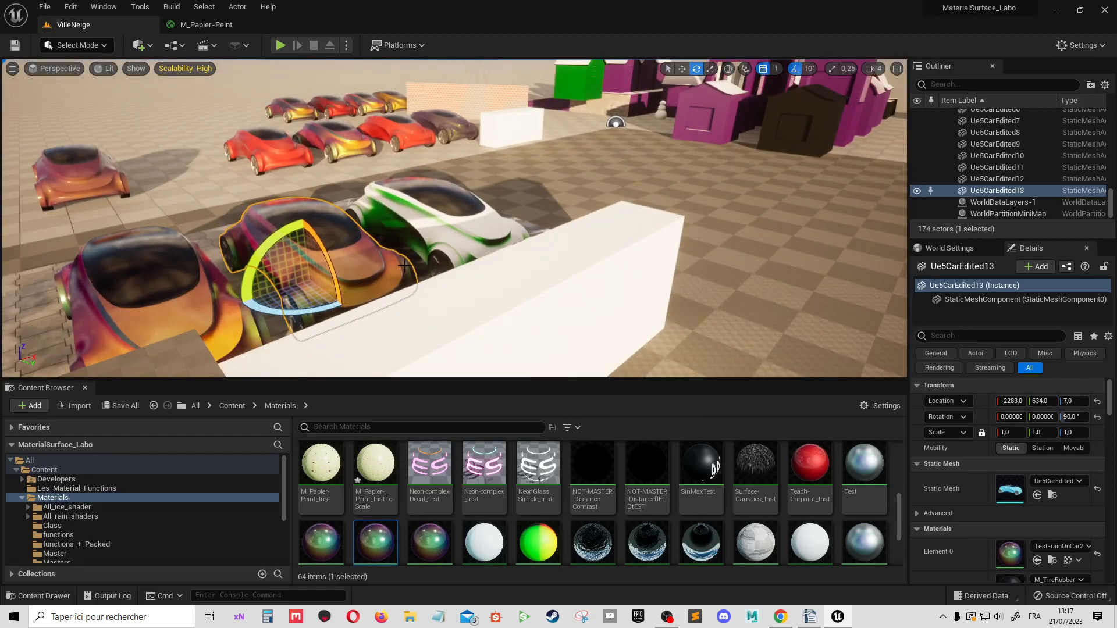
left_click(103, 507)
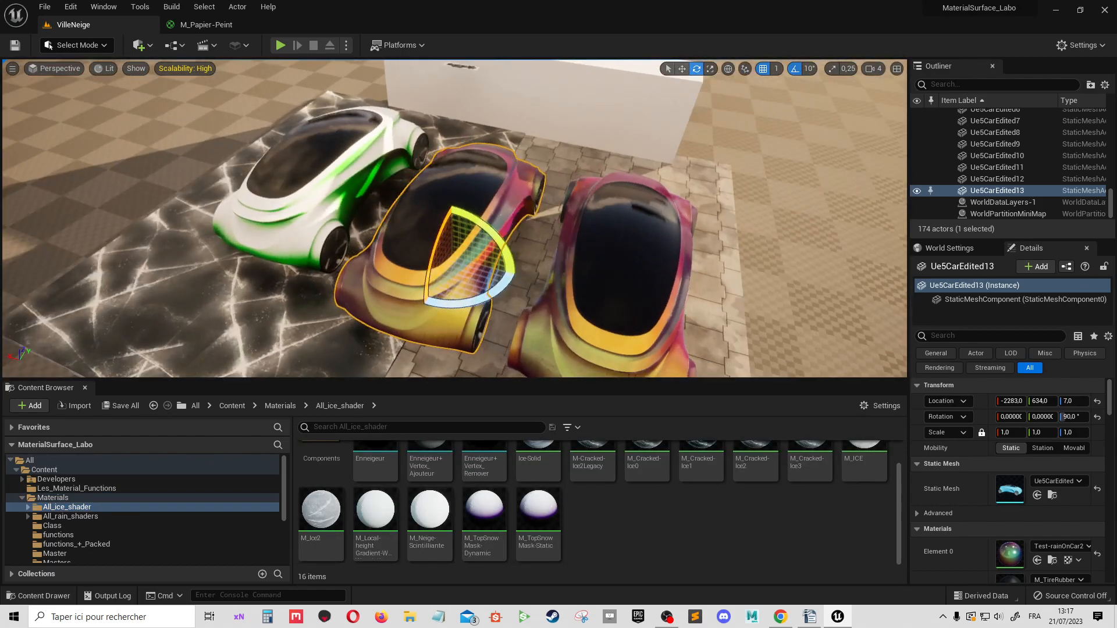
left_click_drag(676, 301, 901, 262, "alt")
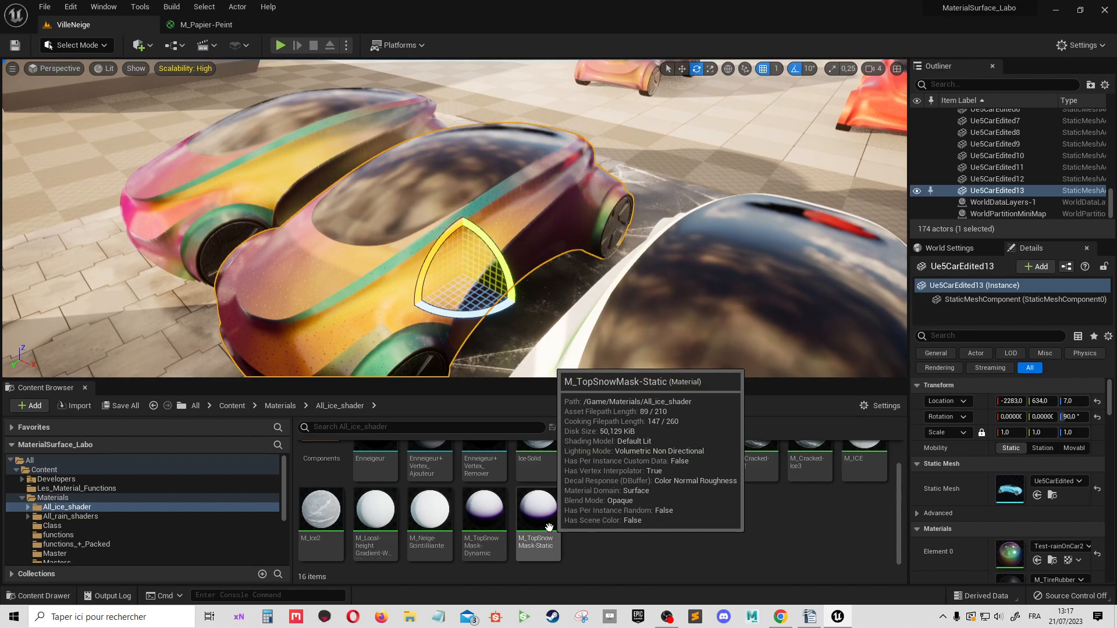
left_click(548, 527)
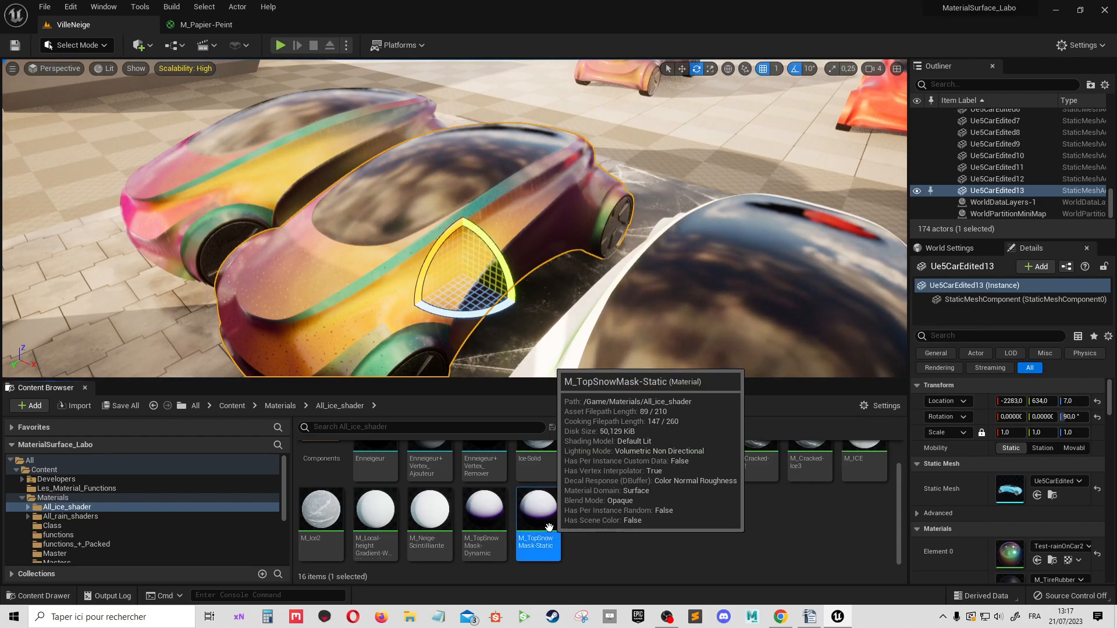
double_click(549, 527)
- Examine the M_TopSnowMask-Static graph's Normal inclinaison, Top of the Object and Cool ice SnowDeposit groups, along with the material preview
scroll(549, 523, "down", 5)
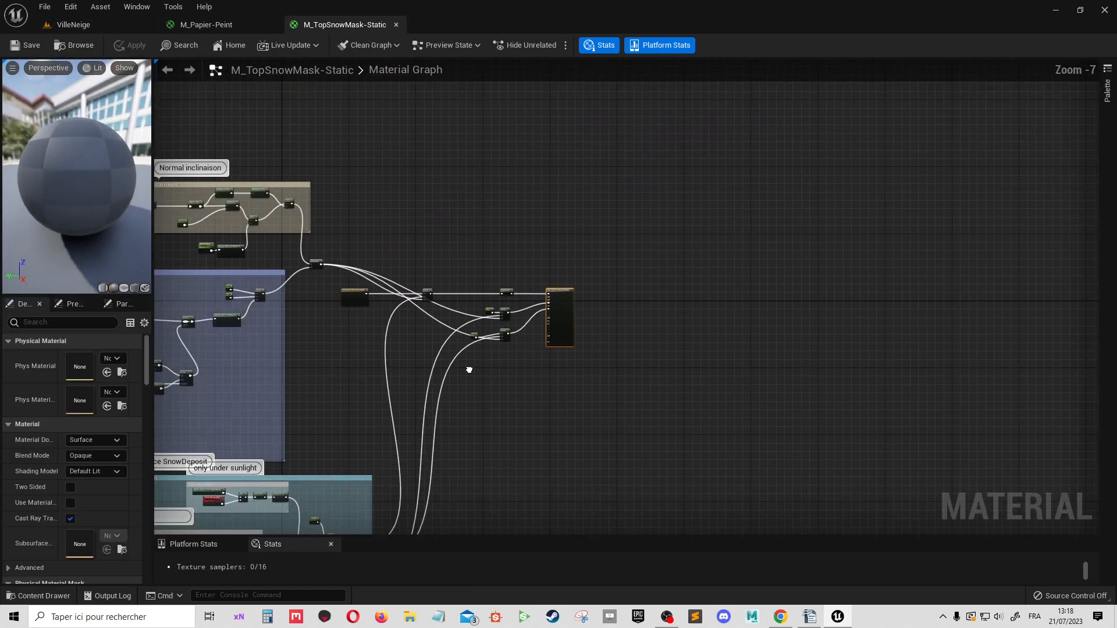
scroll(741, 397, "down", 1)
right_click_drag(558, 432, 625, 344)
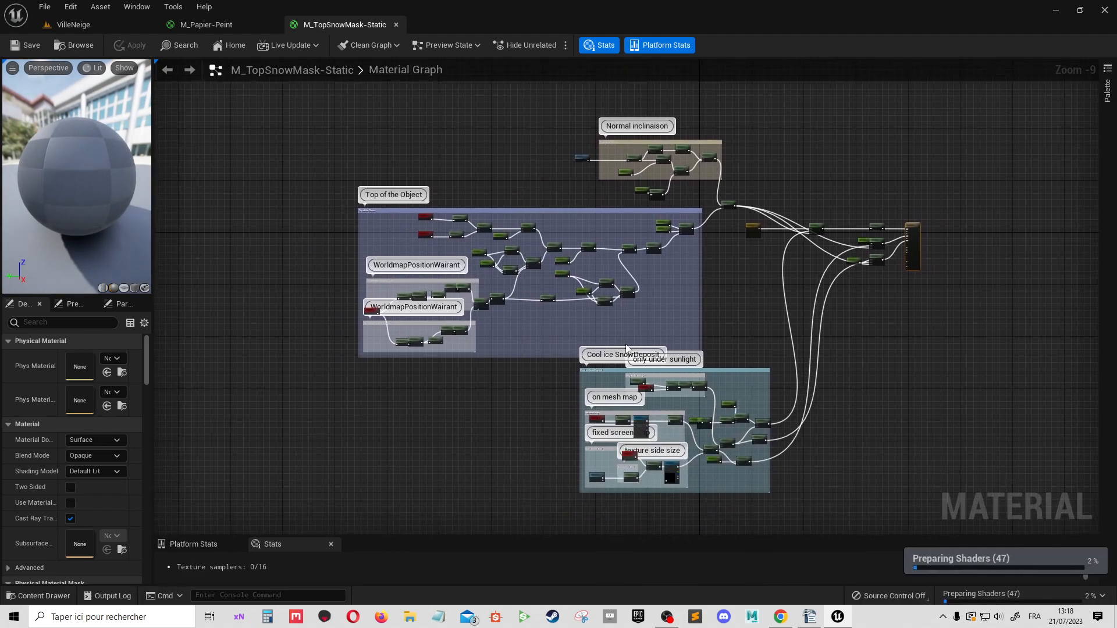
scroll(659, 262, "up", 2)
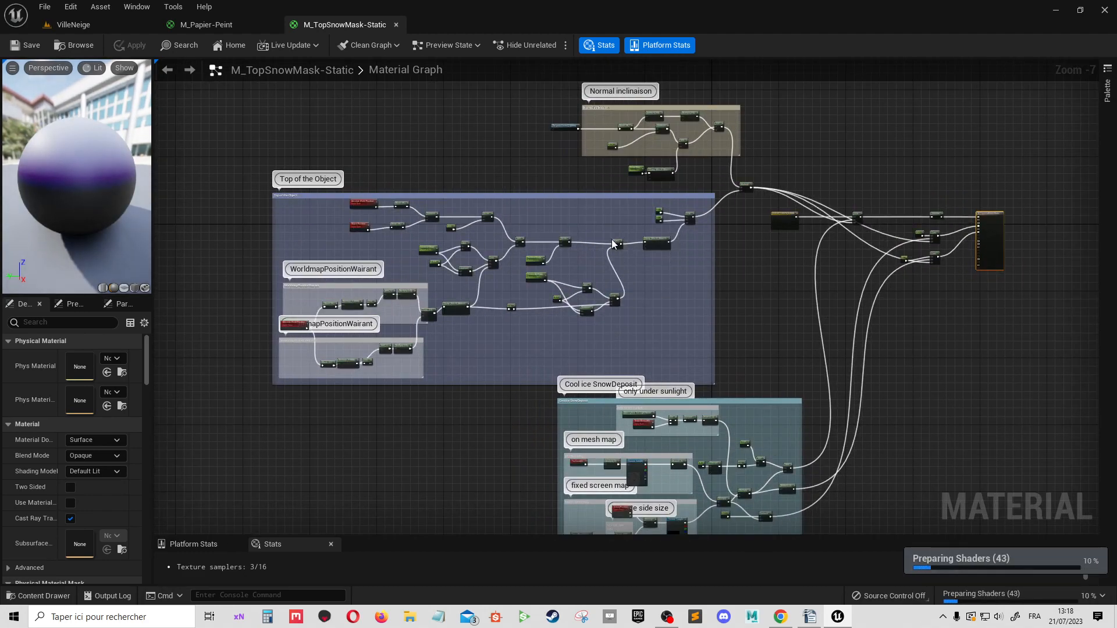
left_click_drag(80, 195, 80, 195)
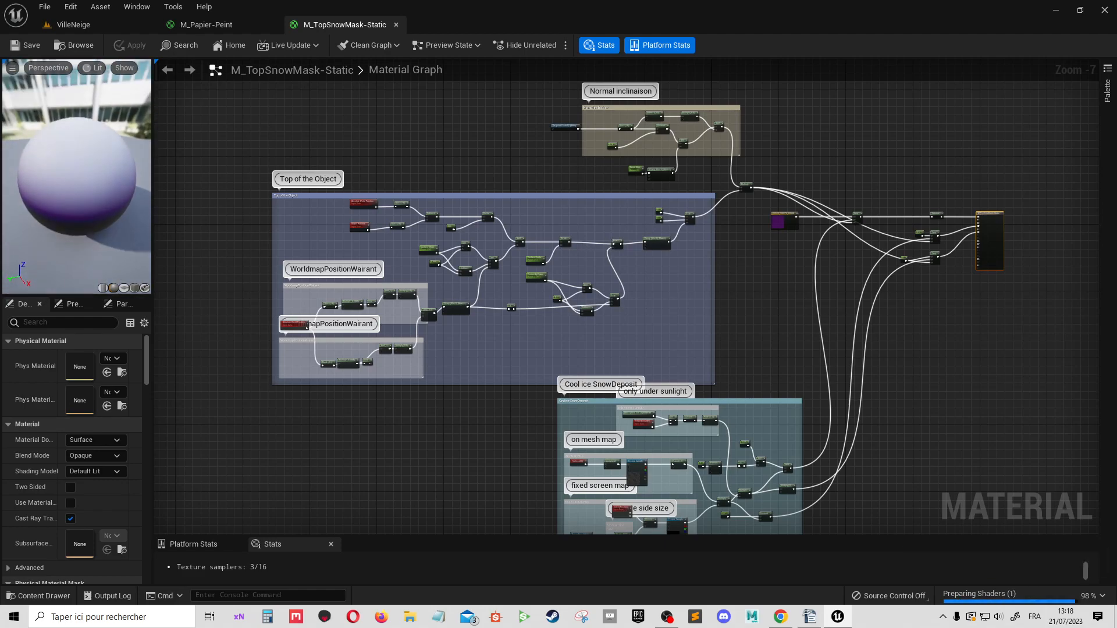
left_click_drag(110, 139, 145, 119)
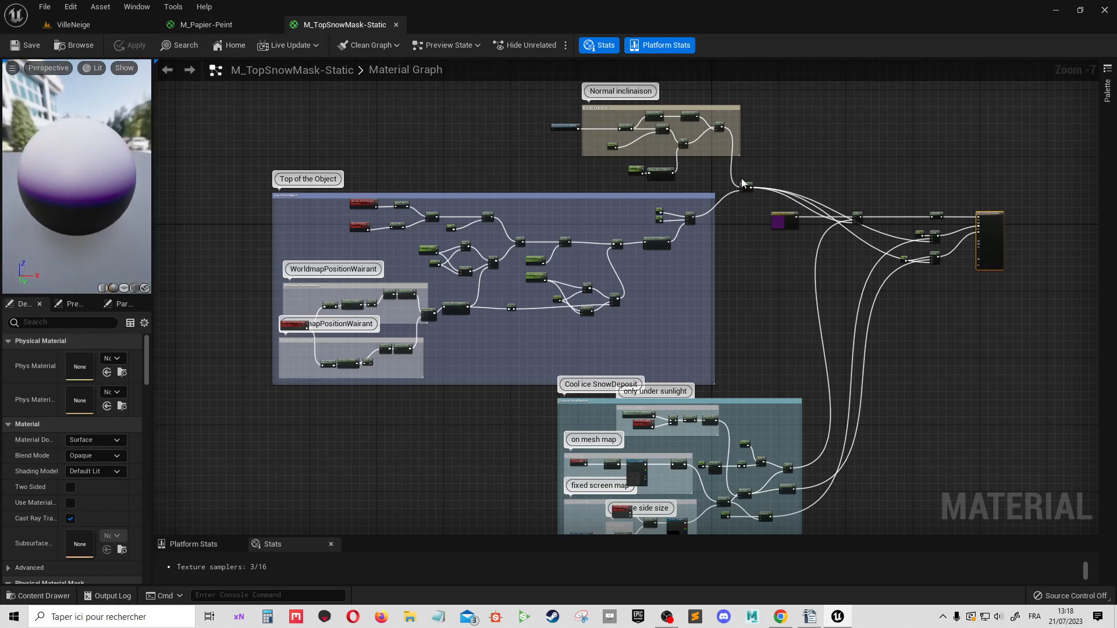
left_click_drag(71, 126, 71, 126)
right_click_drag(609, 284, 530, 121)
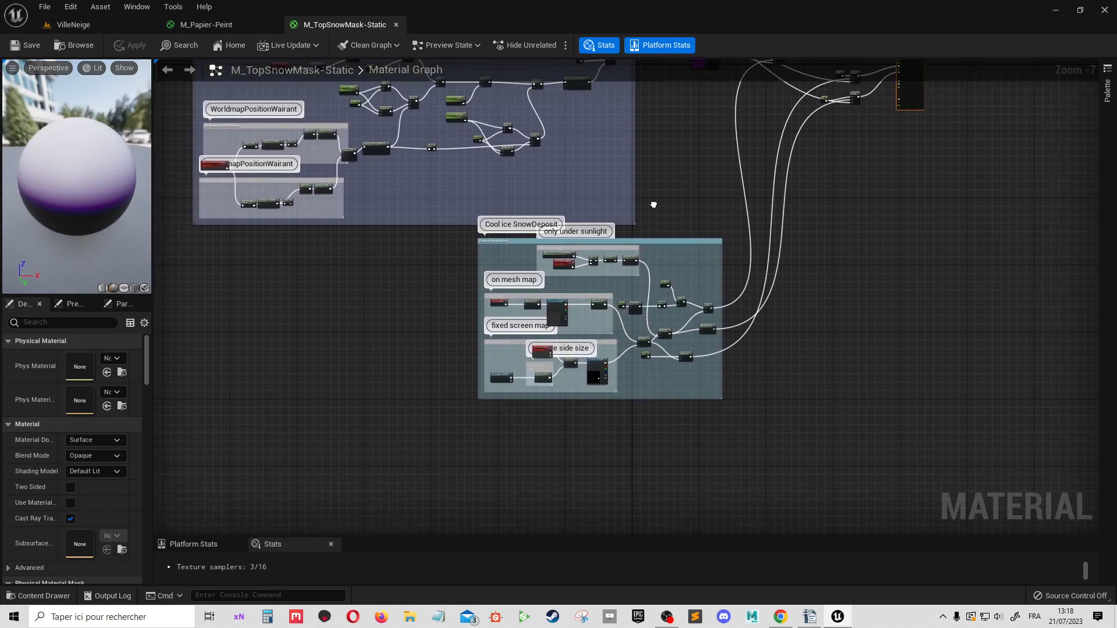
scroll(588, 318, "up", 3)
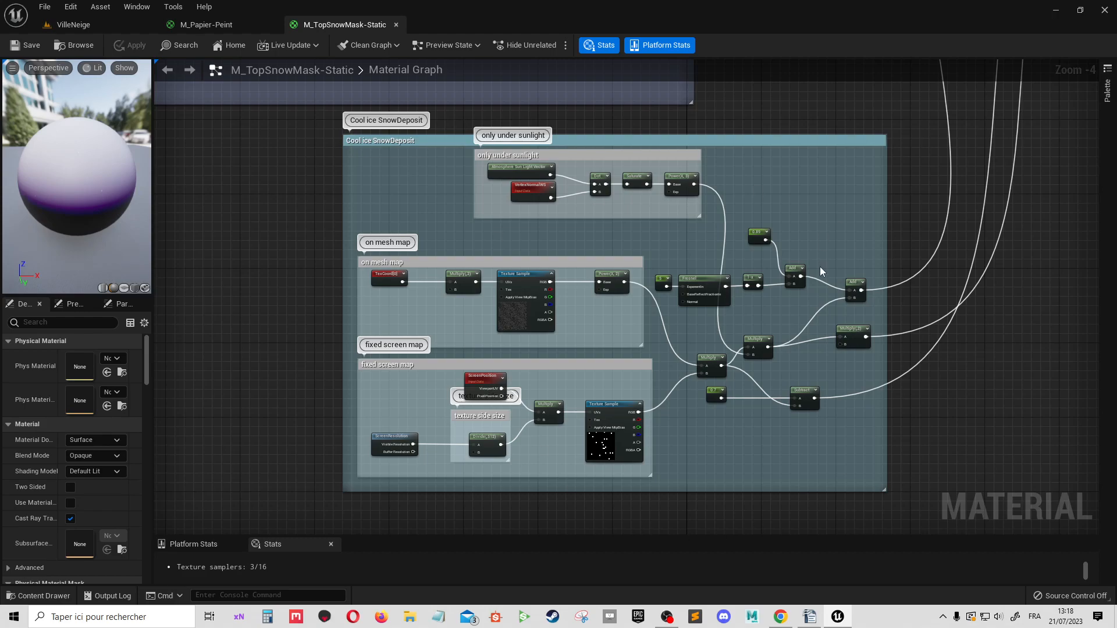
scroll(835, 254, "down", 3)
right_click_drag(876, 177, 816, 395)
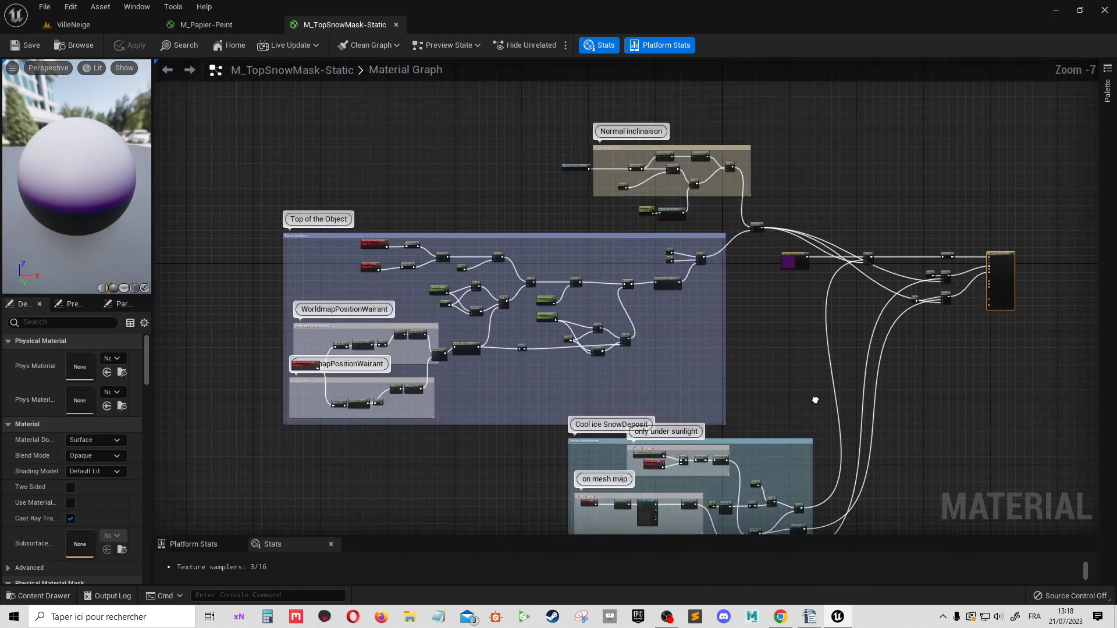
- In the VilleNeige level, apply M_TopSnowMask-Static to the body of the selected car Ue5CarEdited13 and inspect it from several sides
left_click(106, 26)
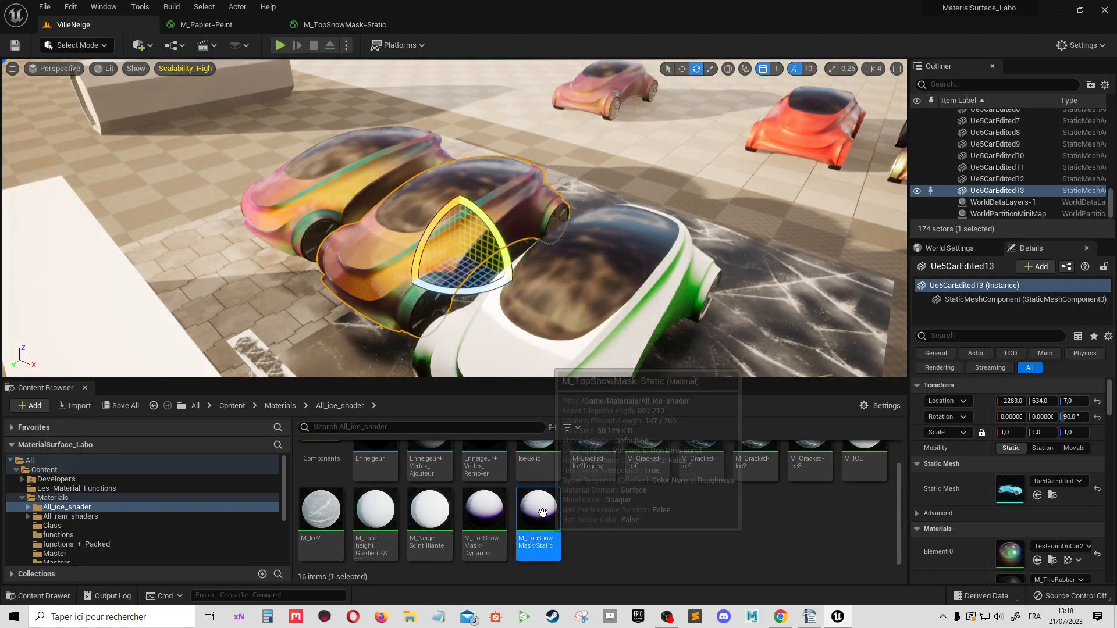
left_click_drag(542, 513, 507, 184)
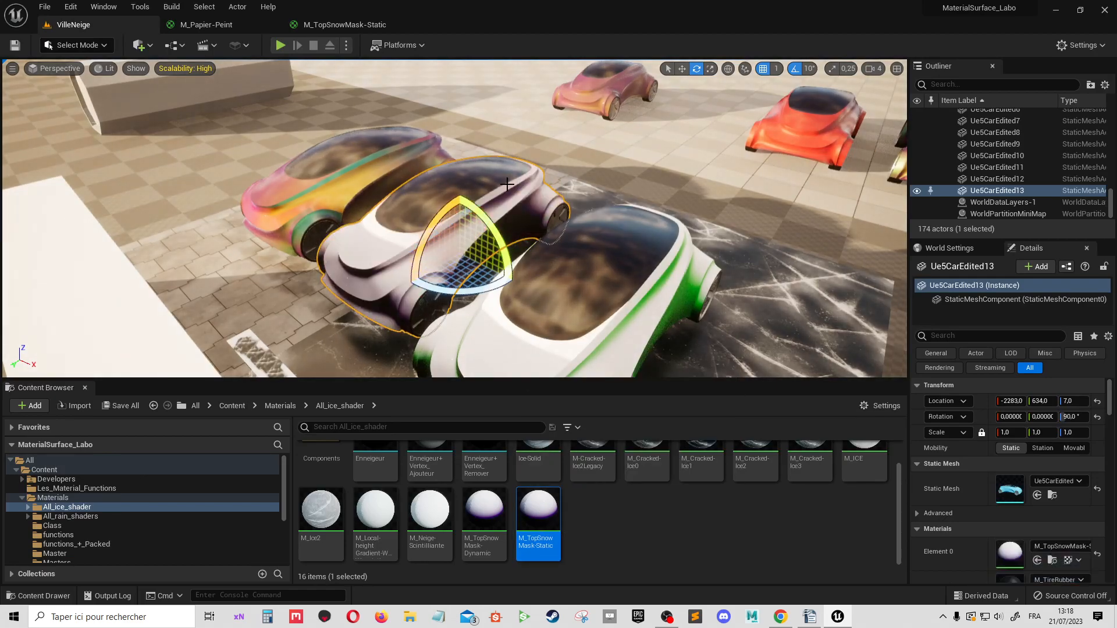
left_click_drag(615, 291, 715, 296, "alt")
left_click_drag(286, 264, 576, 264, "alt")
left_click_drag(705, 196, 465, 216, "alt")
left_click_drag(701, 215, 687, 218, "alt")
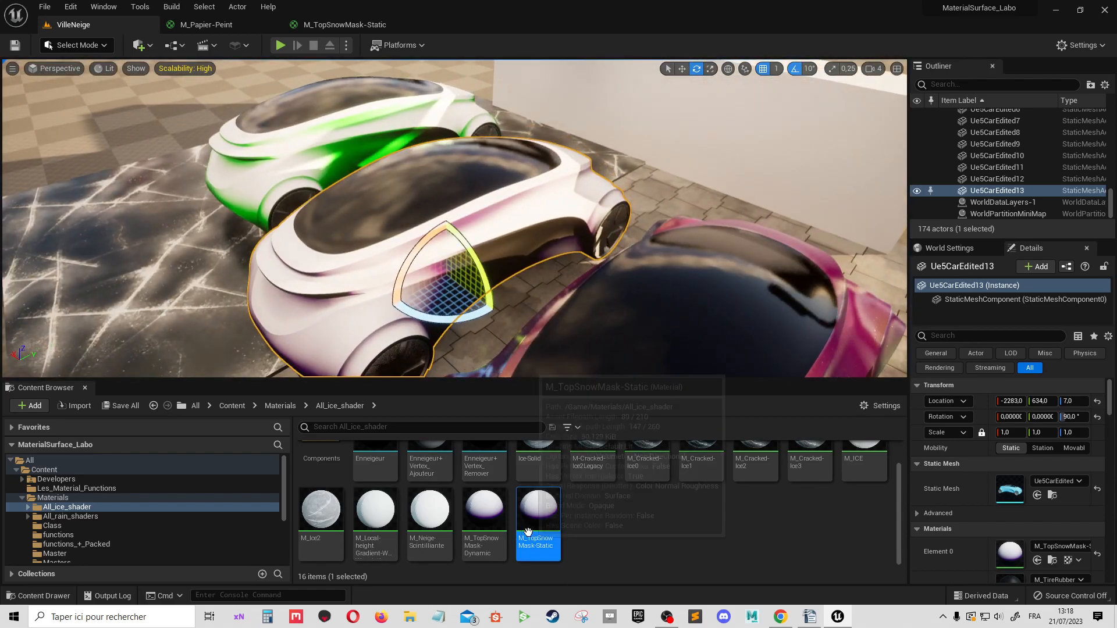
- Try tilting the car Ue5CarEdited13 with the static snow material applied, and undo the rotation
scroll(477, 233, "down", 3)
left_click_drag(477, 221, 311, 149, "alt")
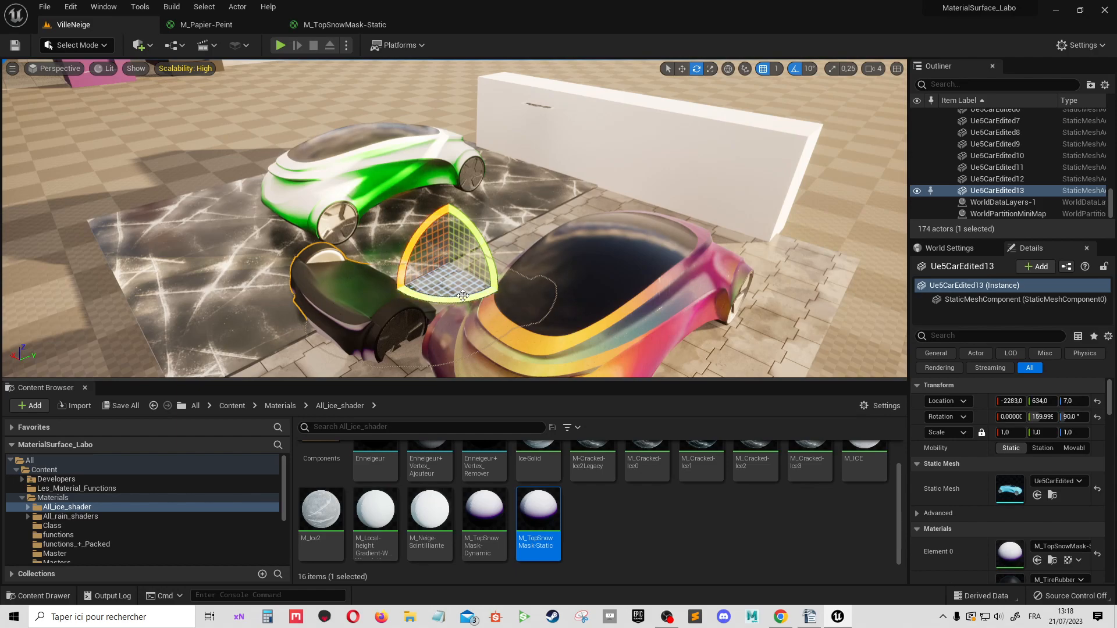
key("ctrl+z")
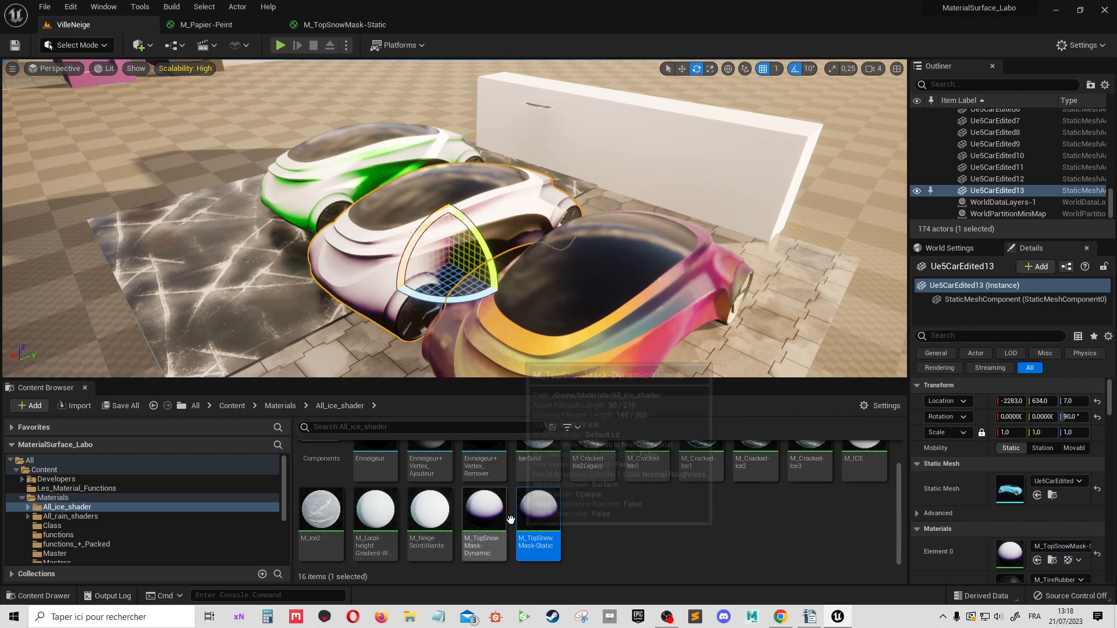
- Apply M_TopSnowMask-Dynamic to the body of the car Ue5CarEdited13 and inspect it from several sides
left_click_drag(494, 526, 365, 249)
left_click_drag(491, 224, 447, 197, "alt")
left_click_drag(269, 251, 401, 241, "alt")
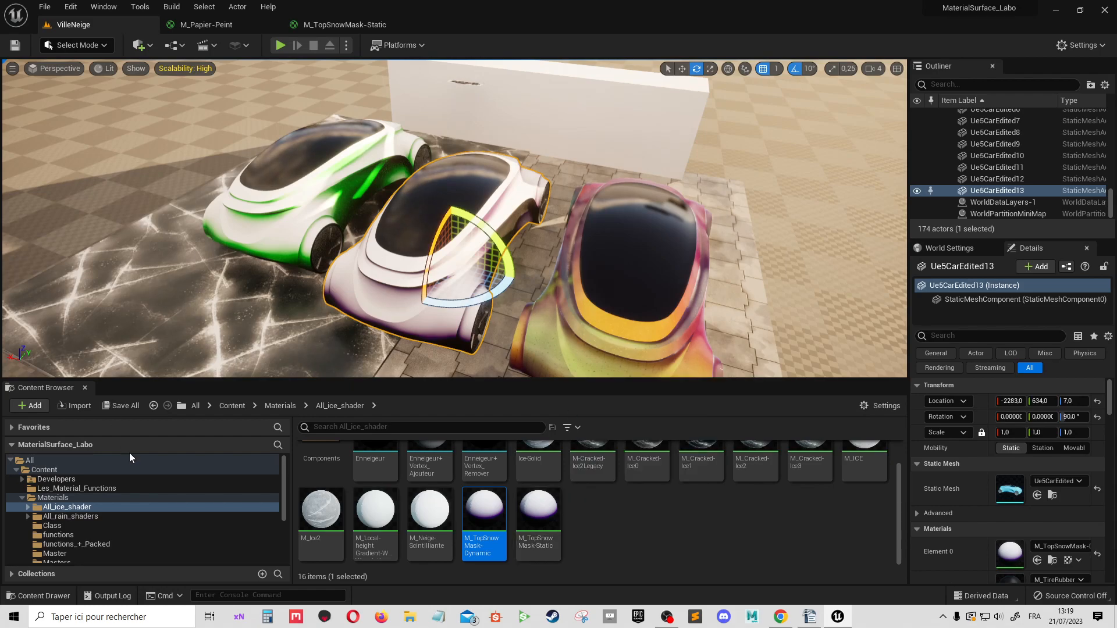
- Create a Material Function named TutoEnneigement in the Materials/functions folder
left_click(116, 536)
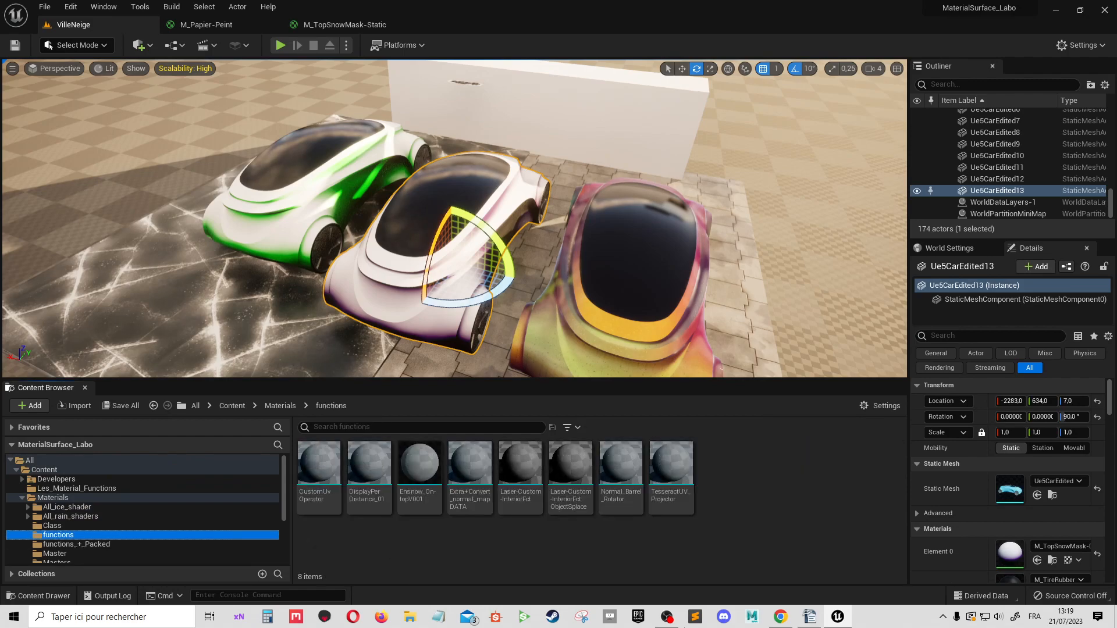
left_click(427, 504)
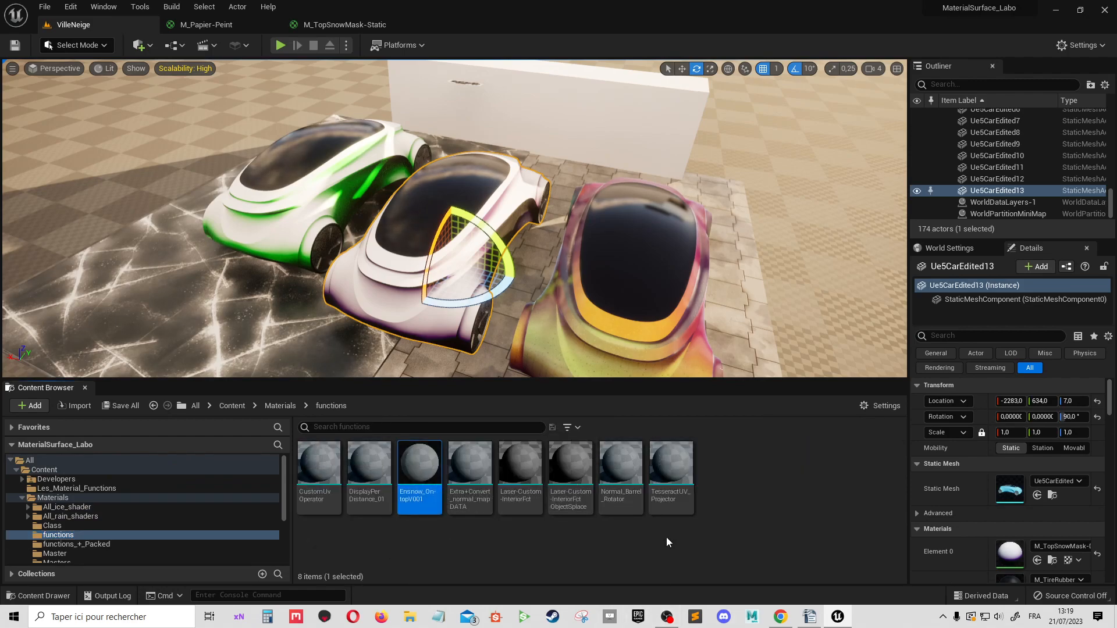
right_click(757, 477)
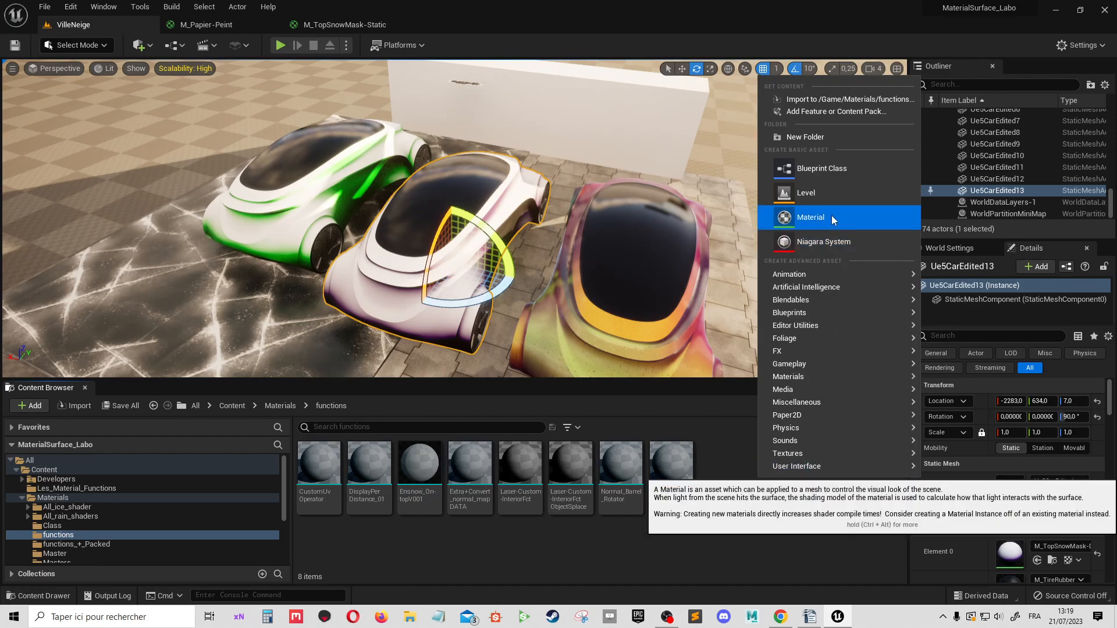
mouse_move(788, 312)
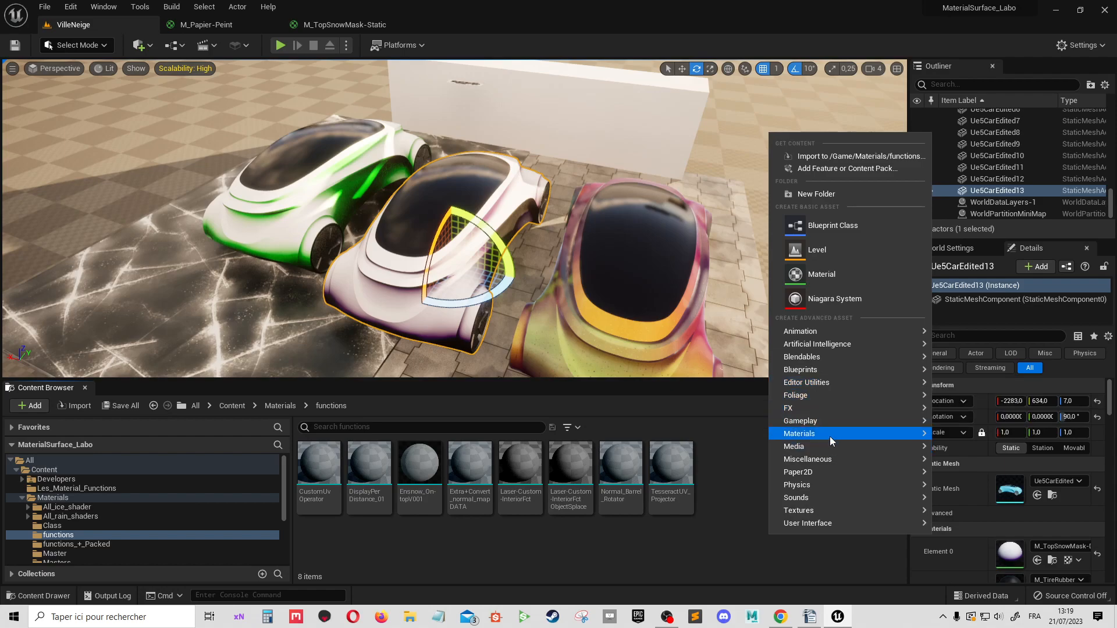
mouse_move(830, 435)
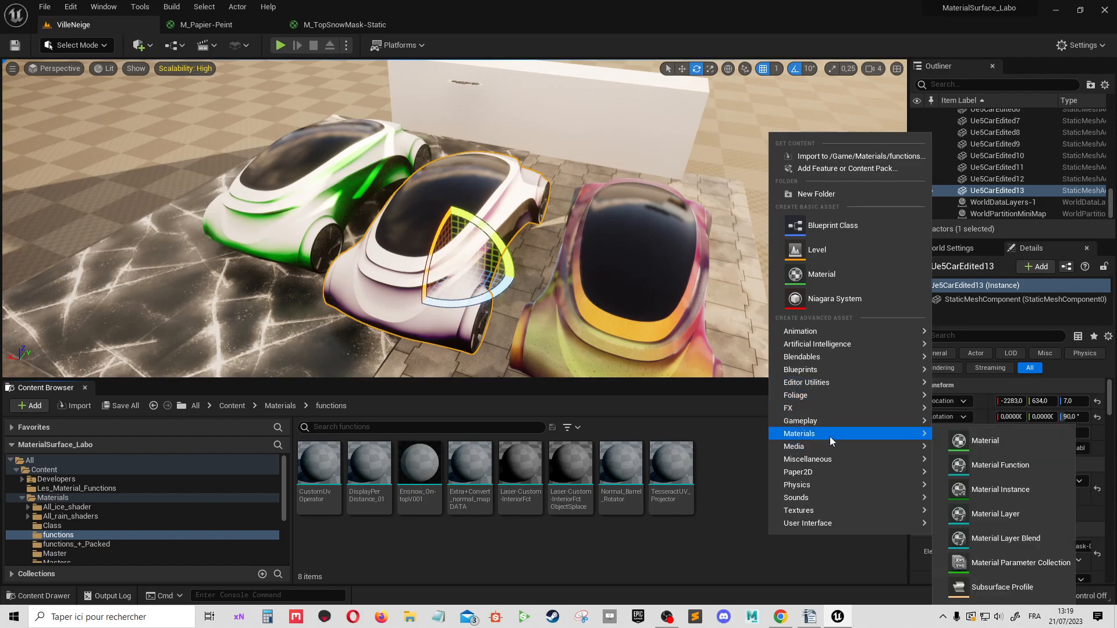
left_click(1017, 465)
key("Return")
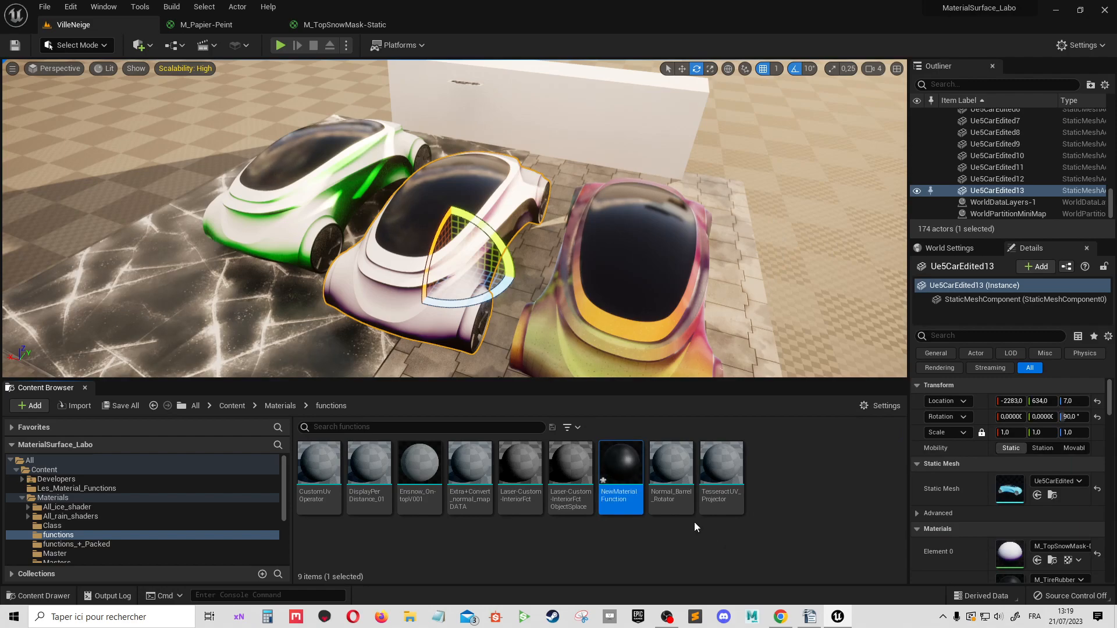
left_click(620, 494)
type("T")
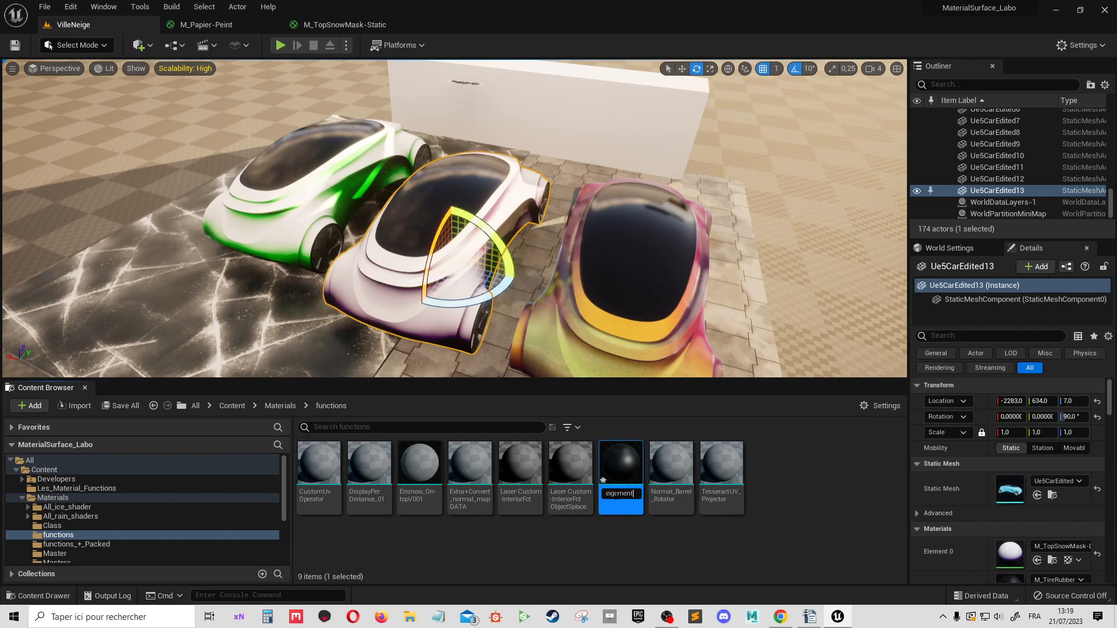
key("Return")
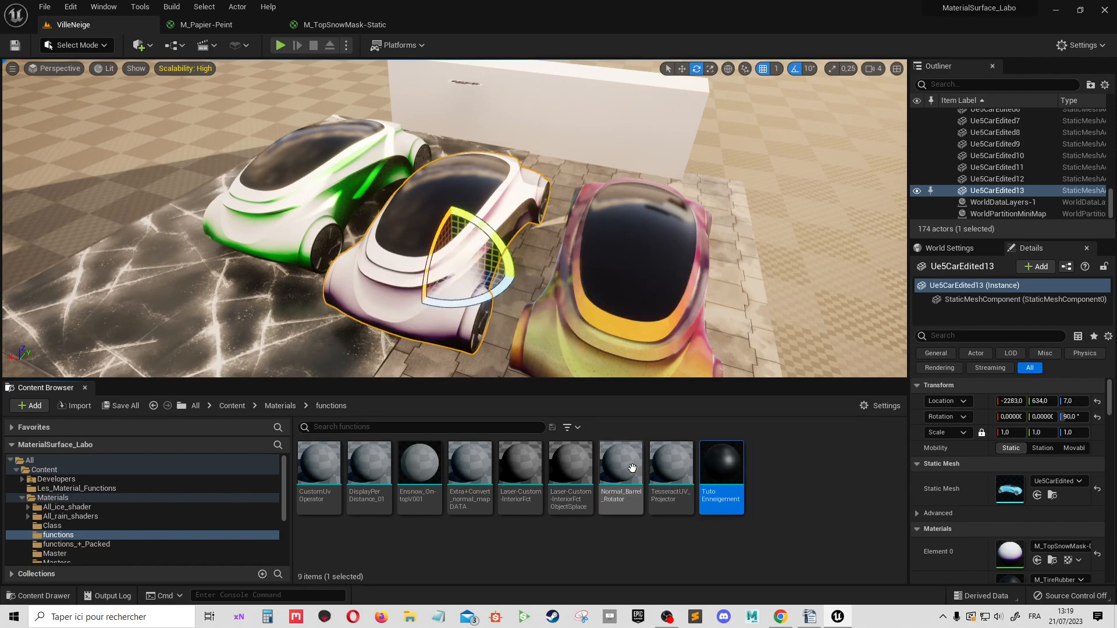
- Open the TutoEnneigement function and shift its Output Result node to free up space in the graph
double_click(721, 464)
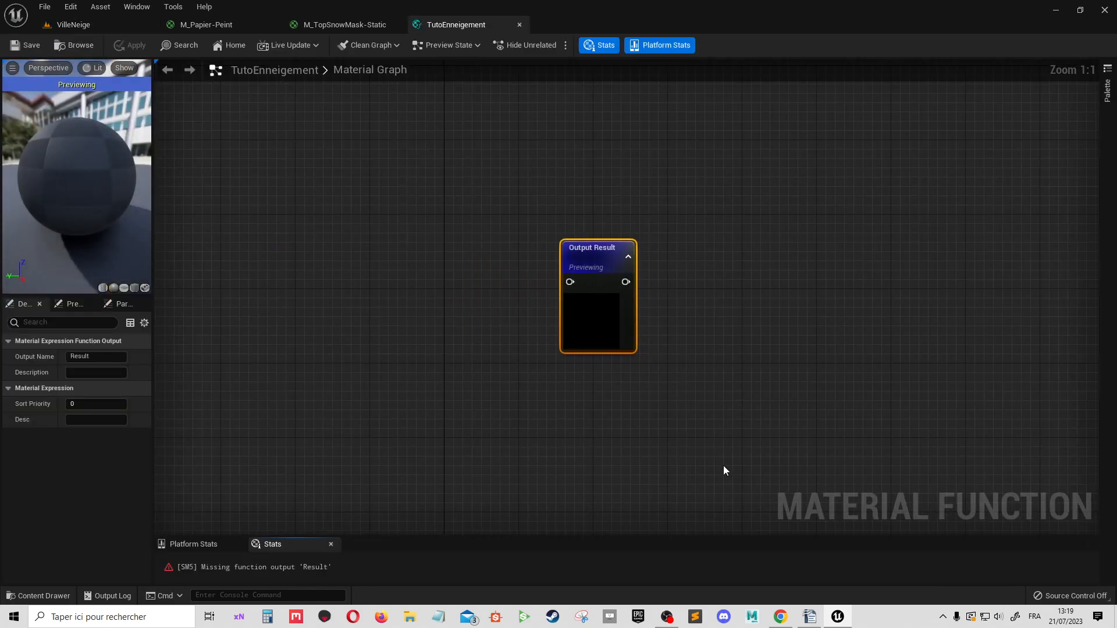
left_click_drag(591, 269, 646, 243)
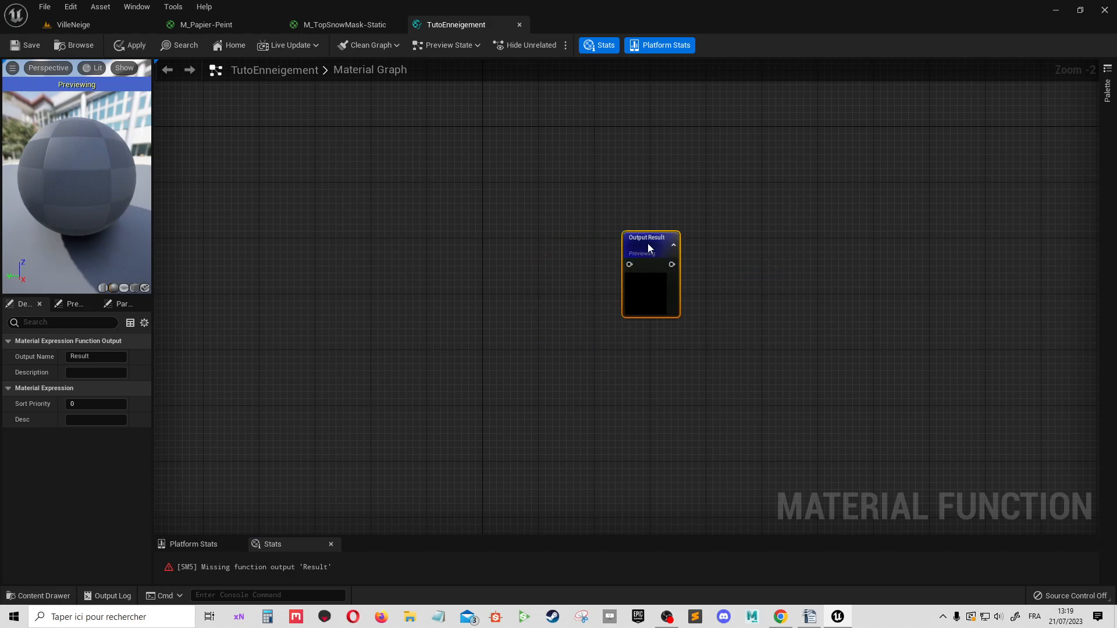
right_click_drag(490, 307, 454, 386)
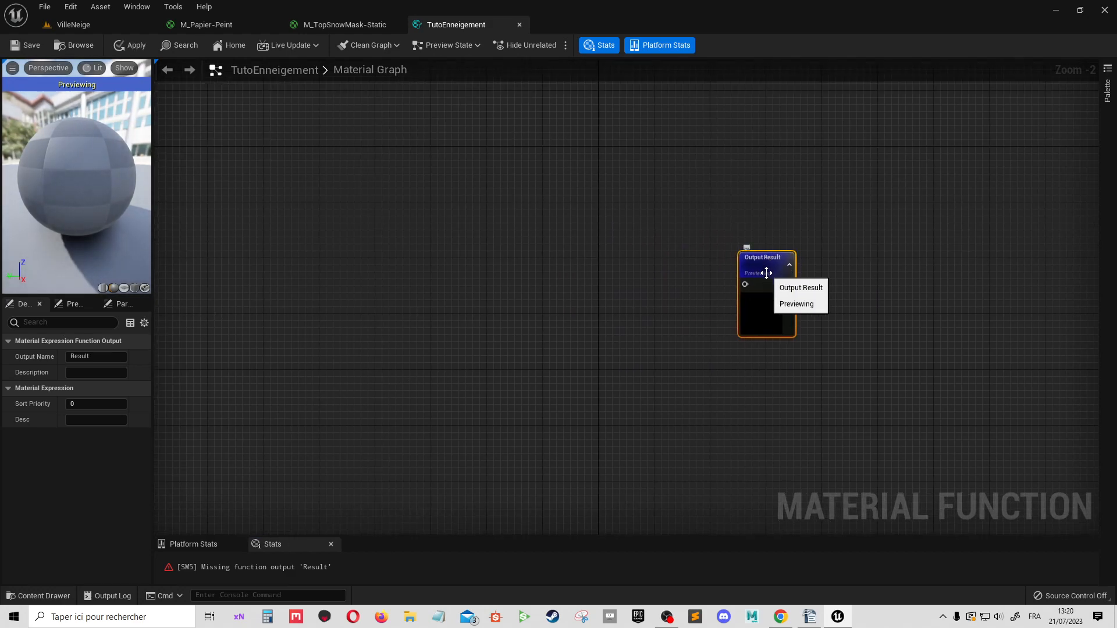
- In the M_TopSnowMask-Static graph, move the whole Cool ice SnowDeposit group farther below the Top of the Object group
left_click(349, 24)
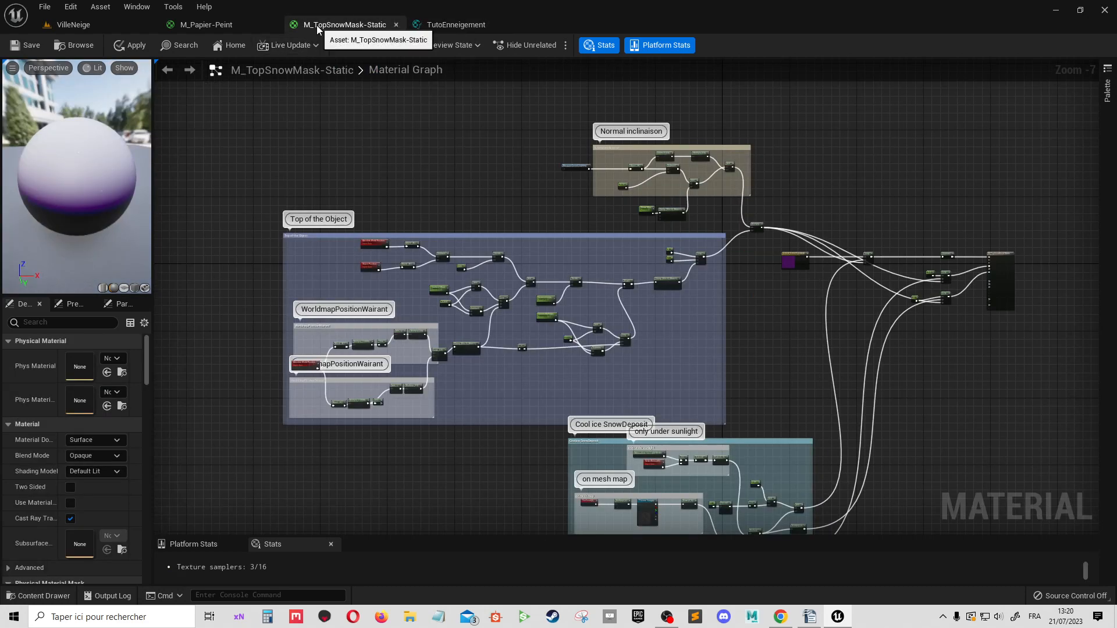
right_click_drag(755, 285, 780, 129)
scroll(615, 215, "up", 3)
scroll(675, 247, "down", 1)
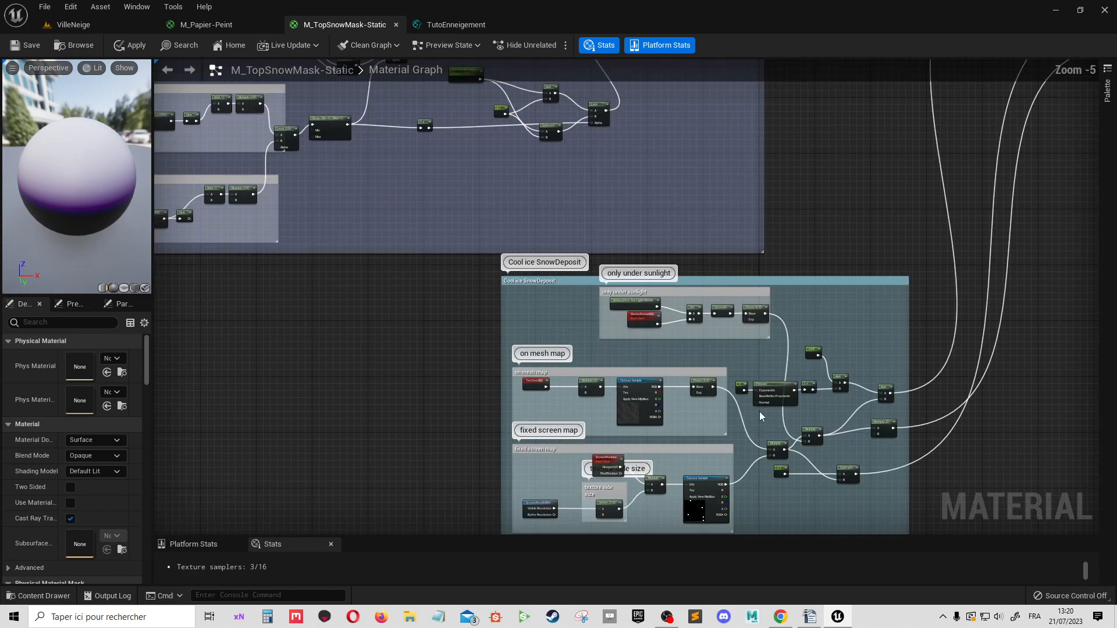
right_click_drag(753, 454, 662, 359)
mouse_move(104, 206)
left_mouse_down()
mouse_move(105, 247)
mouse_move(105, 180)
mouse_move(104, 207)
left_mouse_up()
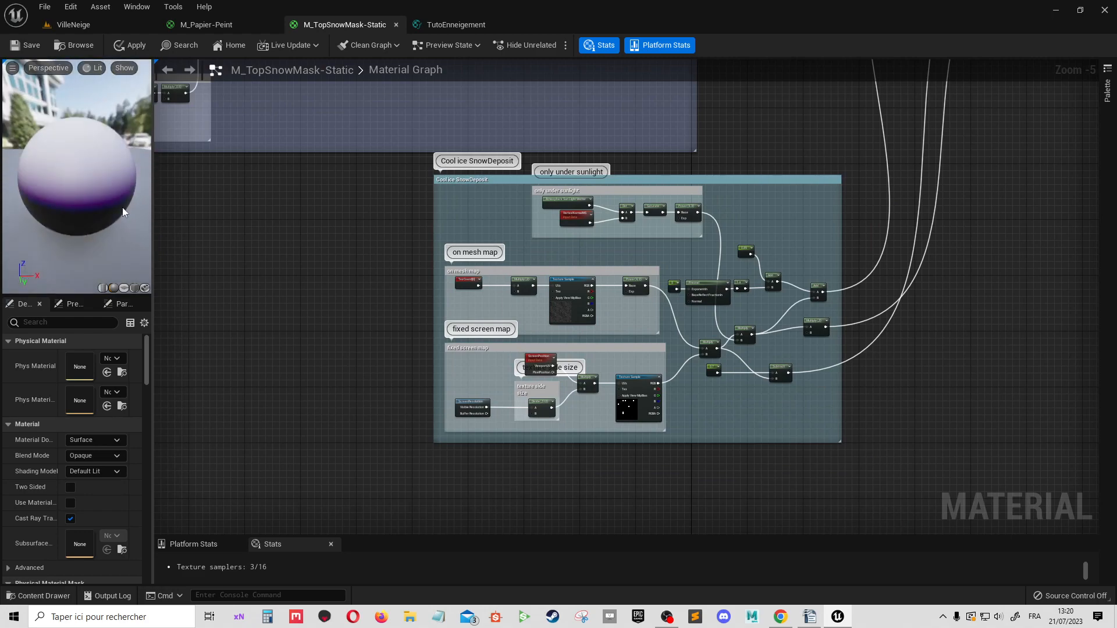
scroll(699, 325, "down", 1)
right_click_drag(887, 339, 829, 337)
left_click_drag(817, 458, 529, 443)
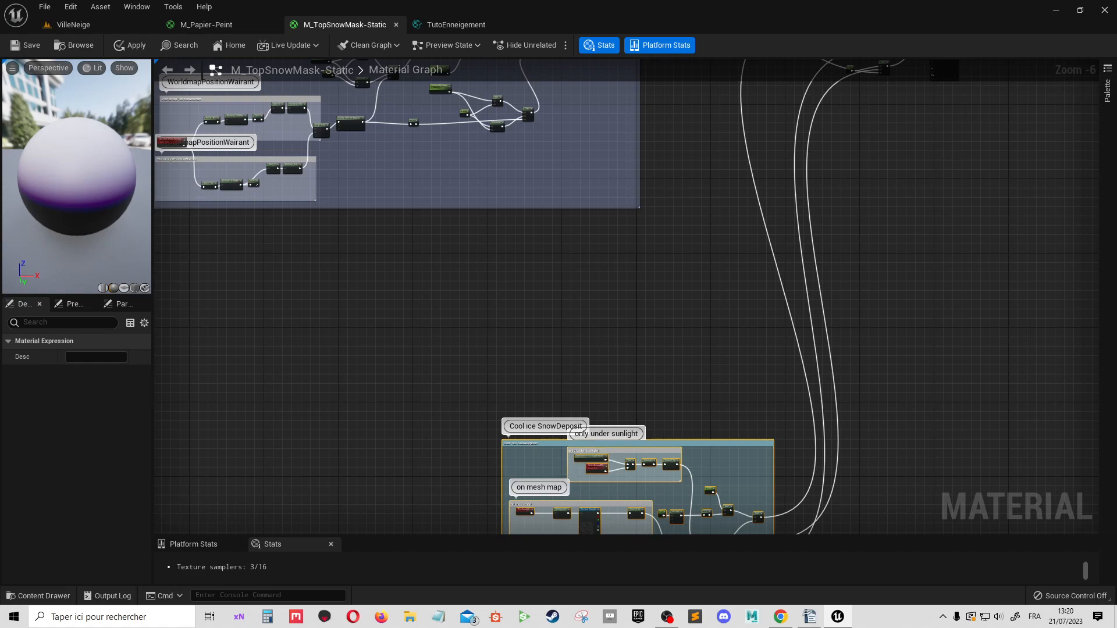
- Examine how the Normal inclinaison and Top of the Object groups join in the Multiply node that feeds the Lerp nodes
right_click_drag(716, 193, 707, 328)
scroll(727, 368, "up", 2)
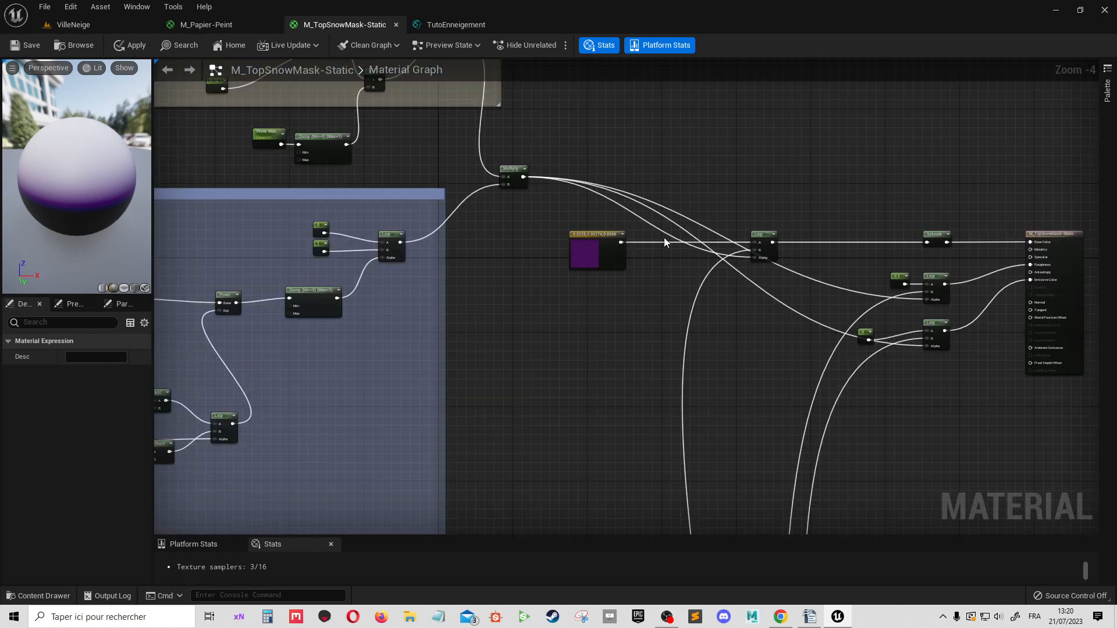
scroll(814, 249, "down", 2)
right_click_drag(602, 278, 786, 342)
scroll(750, 260, "up", 1)
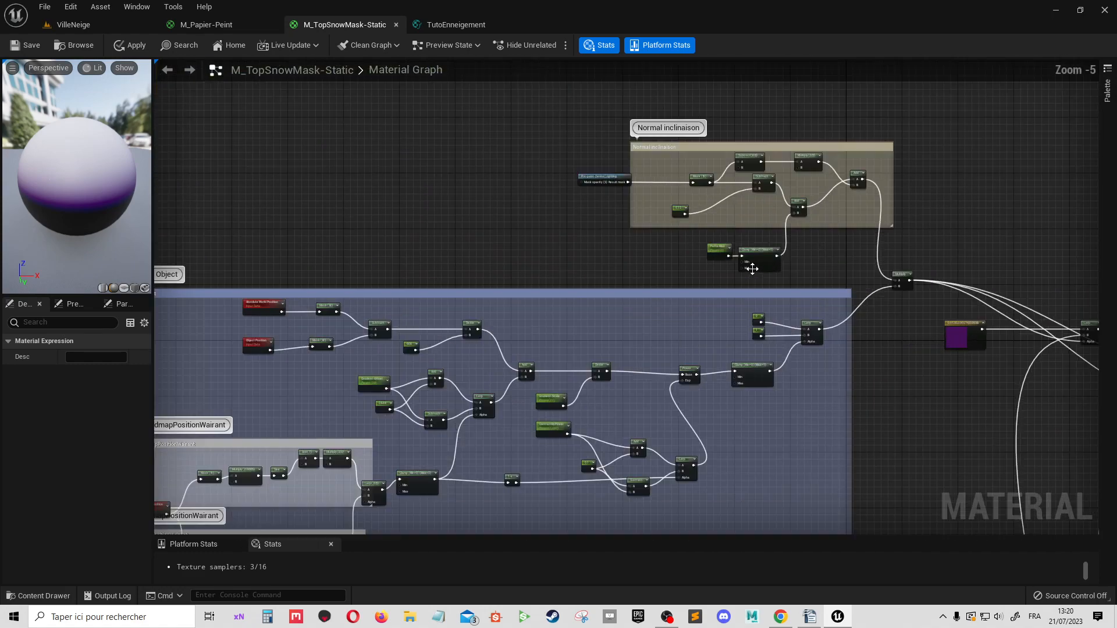
left_click(902, 276)
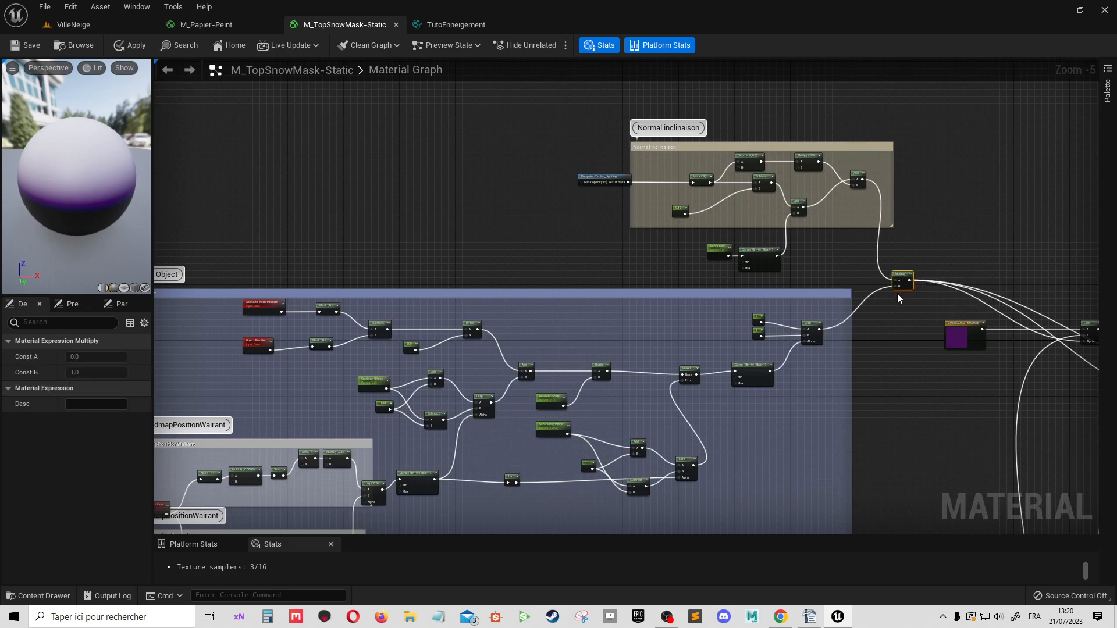
scroll(578, 151, "up", 1)
scroll(623, 183, "up", 2)
mouse_move(849, 274)
right_mouse_down()
mouse_move(840, 244)
mouse_move(636, 212)
right_mouse_up()
scroll(636, 212, "down", 2)
left_click_drag(429, 83, 880, 307)
left_click_drag(613, 135, 567, 134)
left_click(723, 283)
scroll(655, 269, "up", 4)
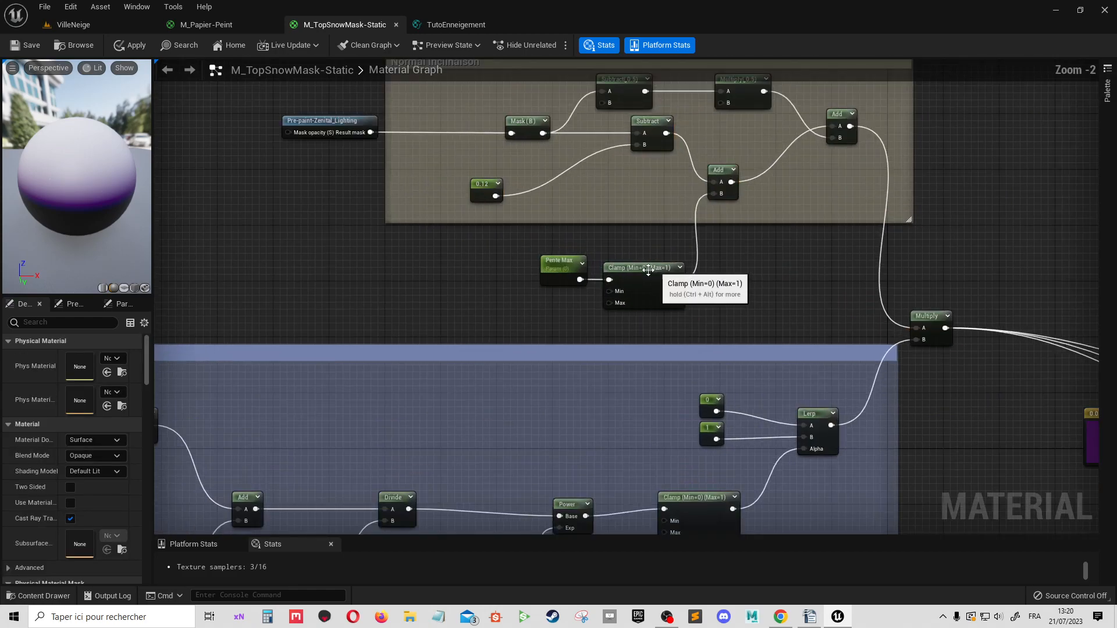
- Examine the Absolute World Position and Object Position inputs of Top of the Object and the Pre-paint-Zenital_Lighting node of Normal inclinaison
scroll(670, 269, "down", 2)
scroll(670, 268, "down", 3)
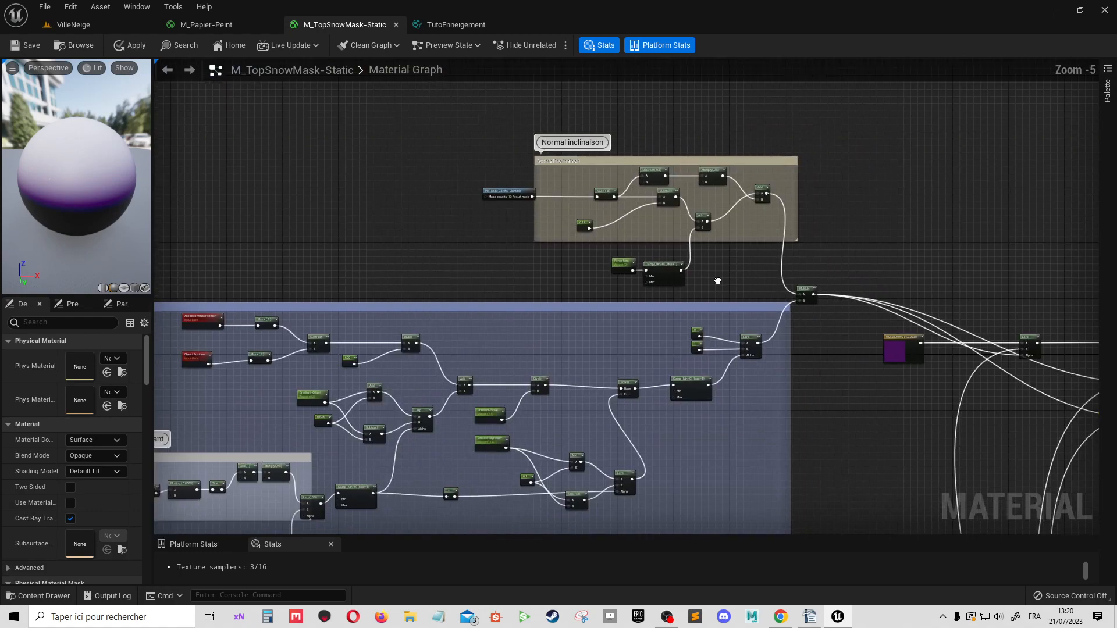
right_click_drag(798, 227, 814, 204)
scroll(836, 226, "down", 2)
scroll(828, 235, "up", 1)
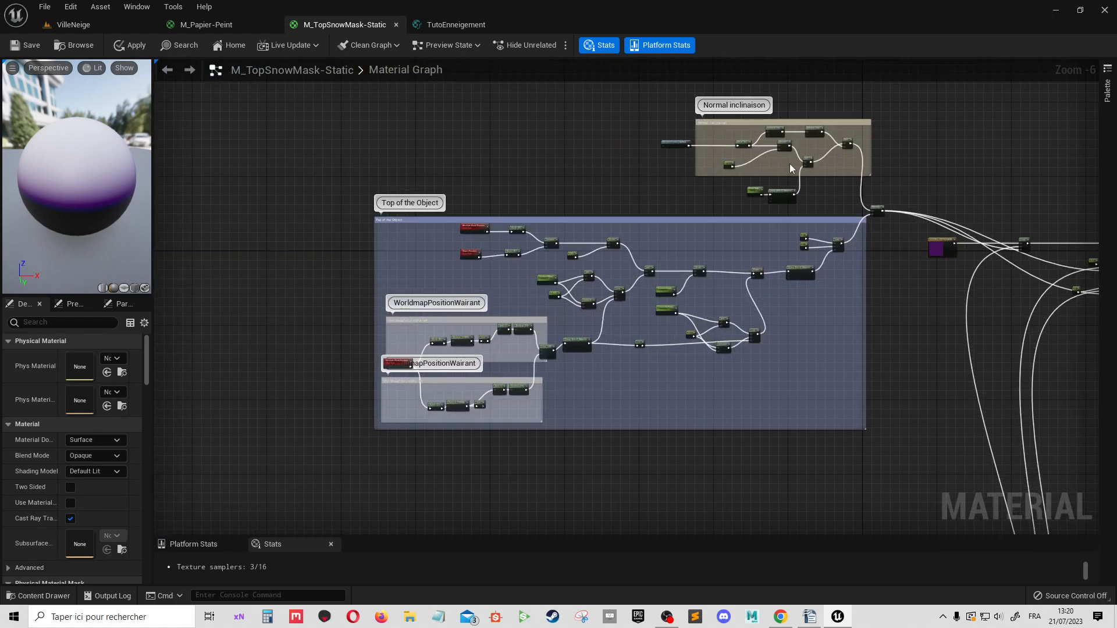
scroll(644, 341, "up", 1)
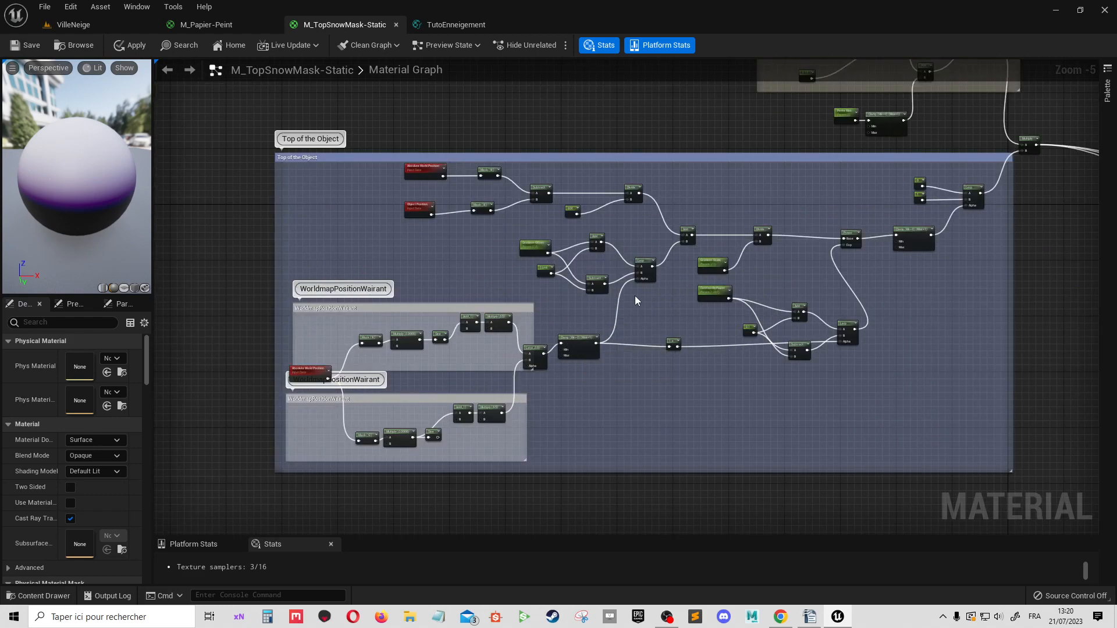
right_click_drag(716, 191, 756, 432)
scroll(792, 307, "up", 1)
right_click_drag(552, 387, 767, 231)
scroll(528, 318, "up", 3)
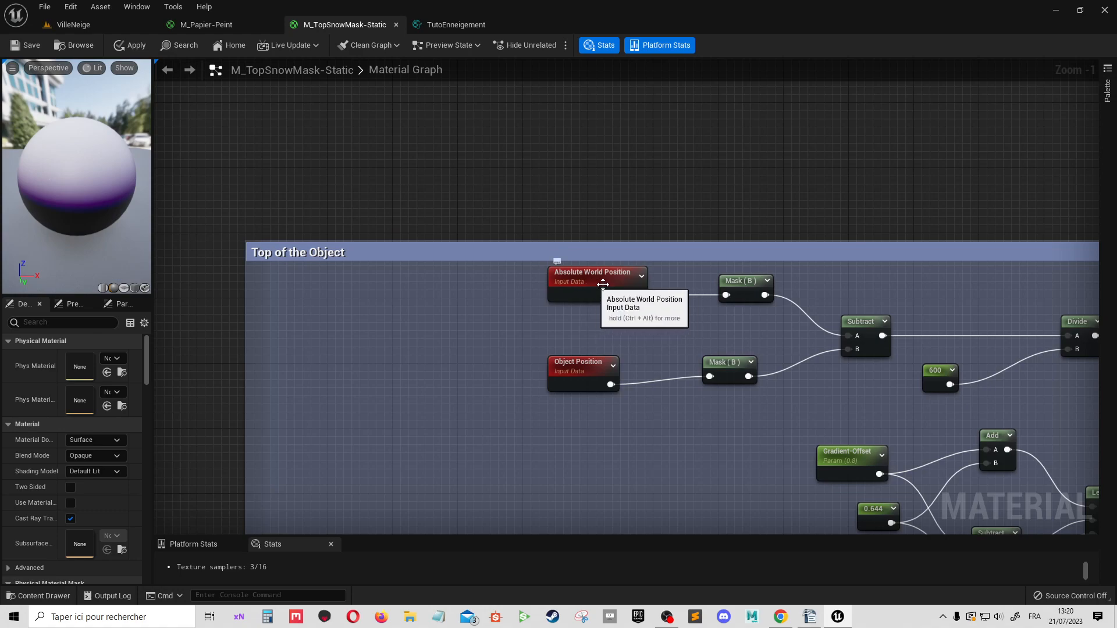
right_click_drag(590, 350, 625, 181)
scroll(576, 331, "down", 2)
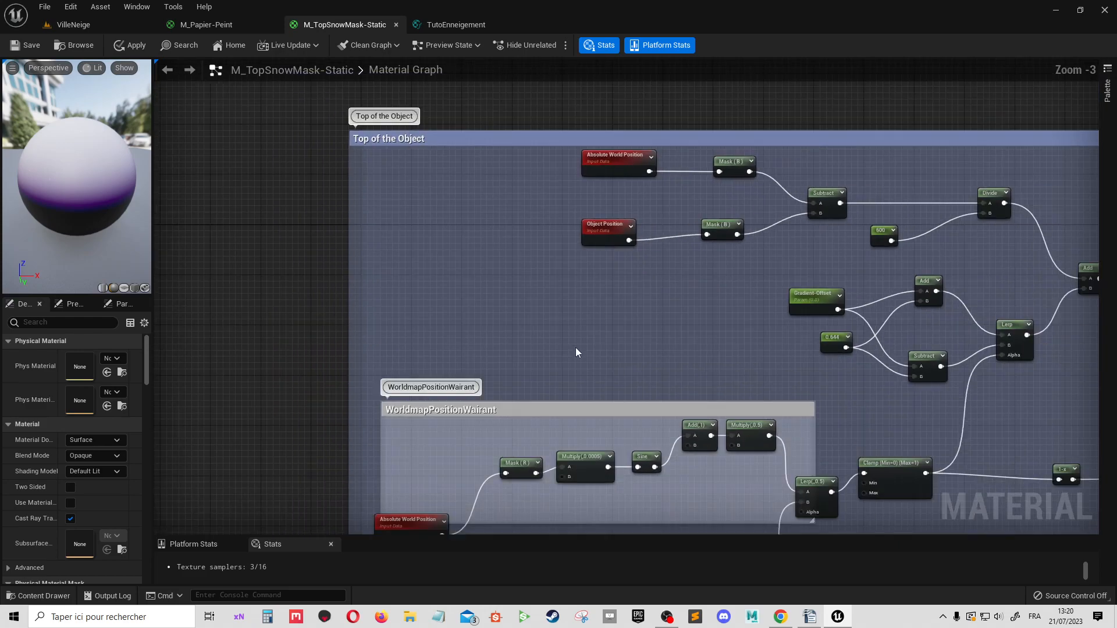
right_click_drag(546, 186, 429, 503)
right_click_drag(601, 215, 442, 198)
right_click_drag(892, 252, 532, 256)
scroll(520, 240, "up", 2)
scroll(523, 238, "down", 4)
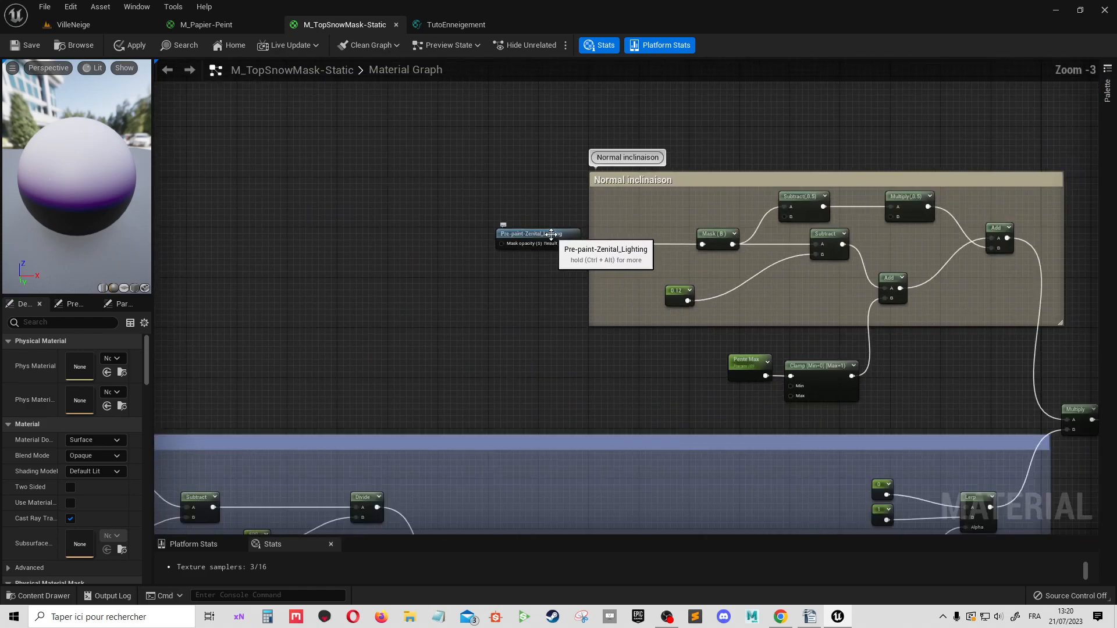
scroll(551, 235, "down", 1)
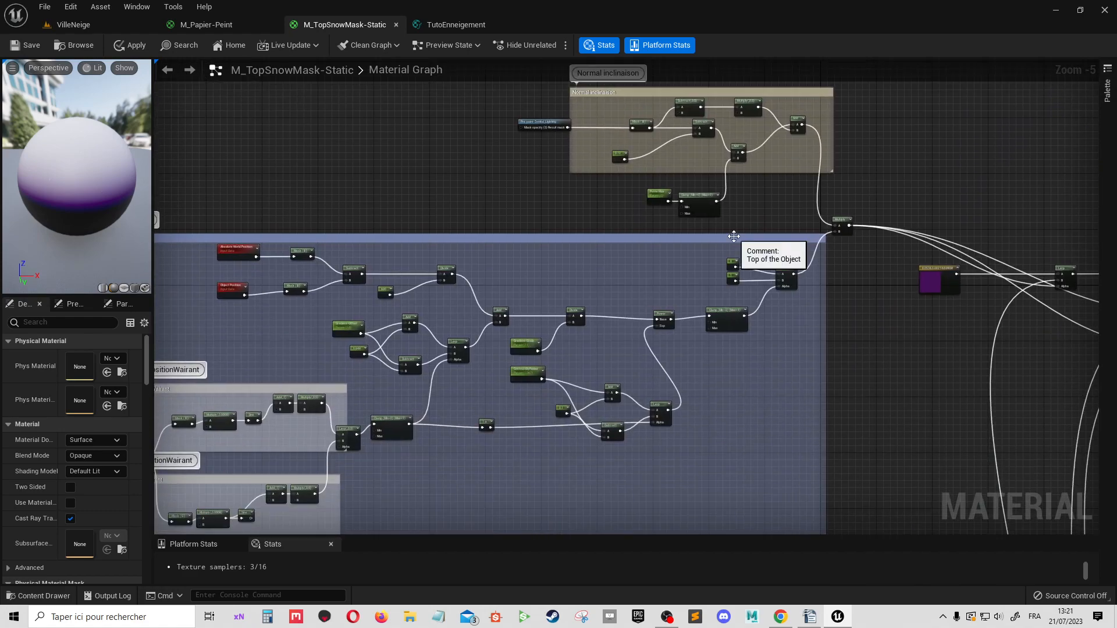
- Copy the Normal inclinaison and Top of the Object groups with their Multiply node into the TutoEnneigement function graph
scroll(750, 244, "down", 1)
left_click_drag(336, 120, 814, 452)
scroll(796, 227, "up", 6)
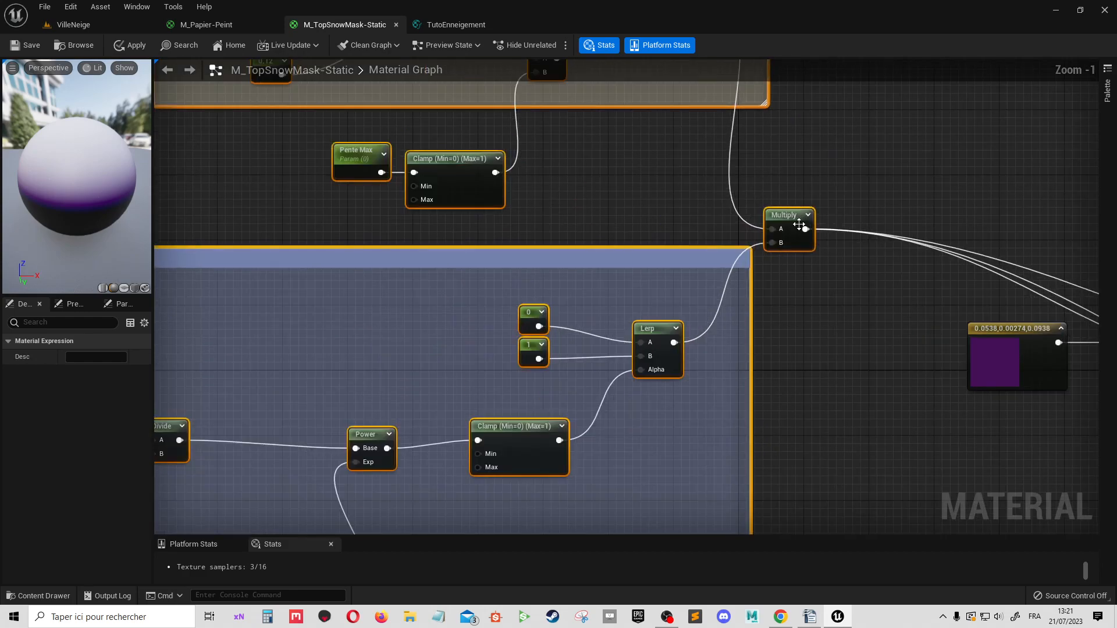
left_click(451, 26)
right_click_drag(498, 264, 635, 249)
scroll(623, 249, "down", 2)
right_click_drag(554, 262, 648, 256)
key("ctrl+v")
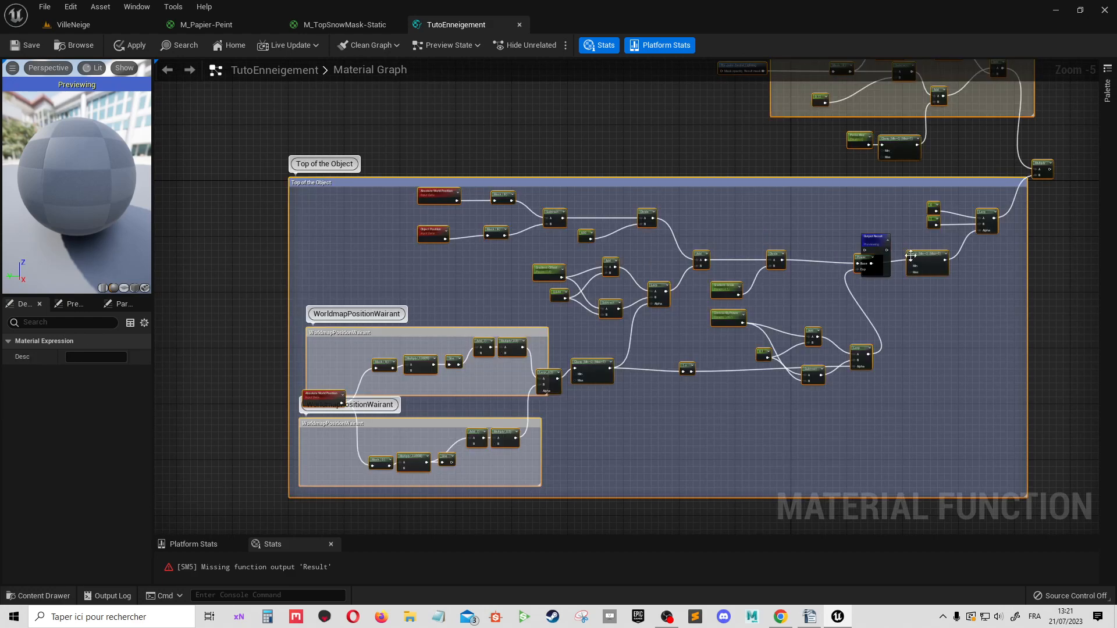
- Move the Output Result node out of the pasted groups to the free area beyond the Multiply node
right_click_drag(910, 258, 612, 331)
left_click(865, 291)
left_click_drag(573, 310, 837, 225)
right_click_drag(532, 311, 764, 346)
scroll(637, 163, "up", 2)
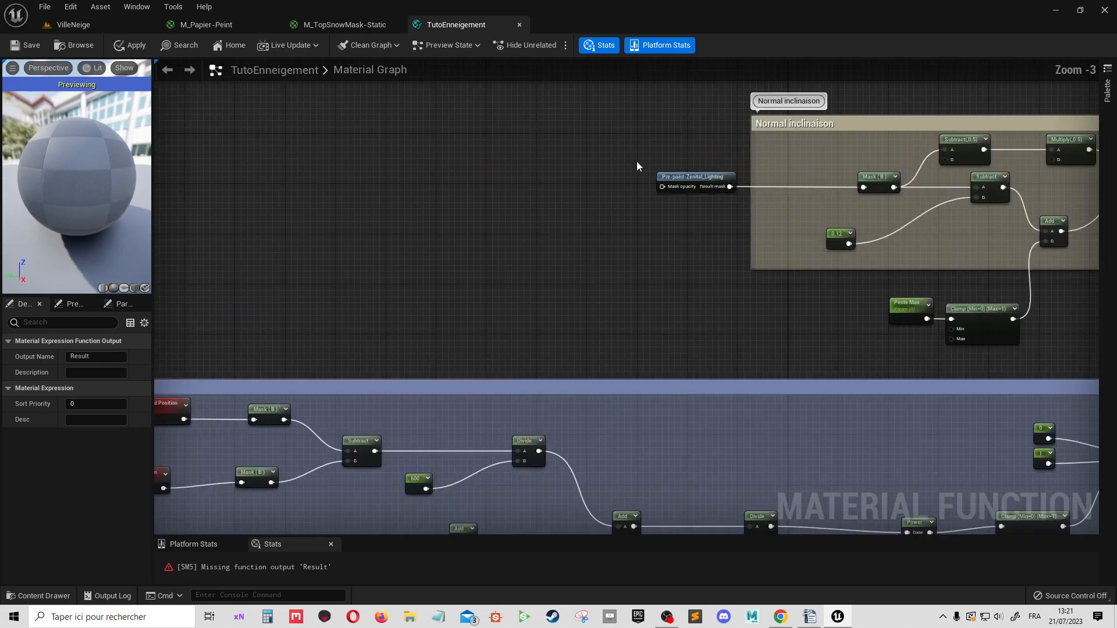
scroll(685, 168, "down", 2)
right_click_drag(688, 372, 657, 289)
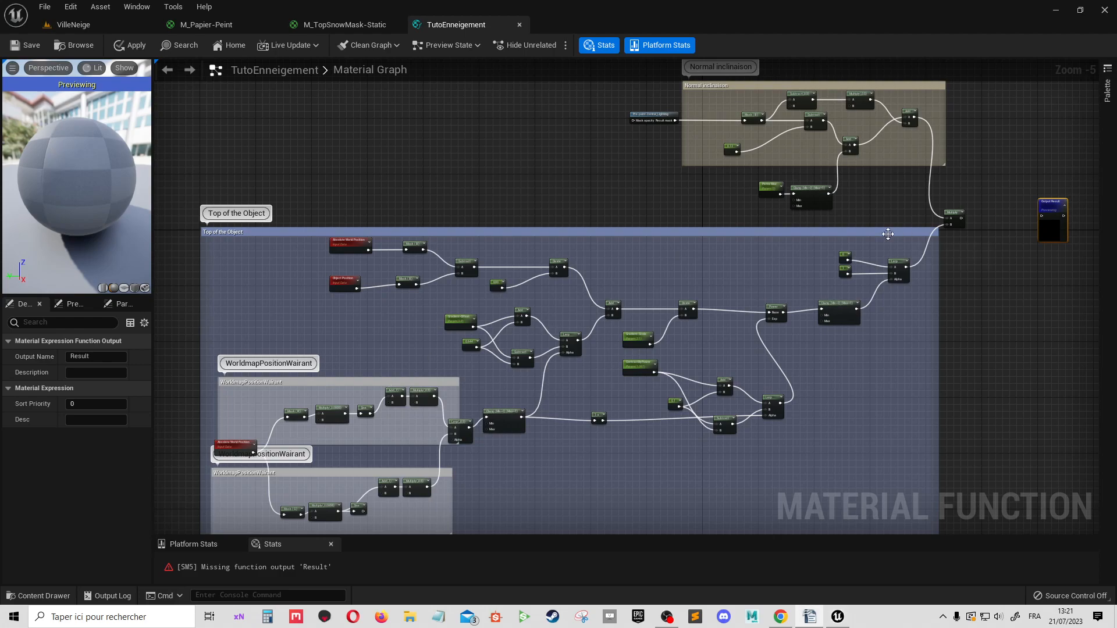
- Connect the Multiply node's output to the Output Result node and nudge the result node into place
scroll(815, 295, "up", 5)
left_click_drag(812, 289, 596, 298)
left_click_drag(842, 314, 823, 324)
scroll(751, 323, "down", 2)
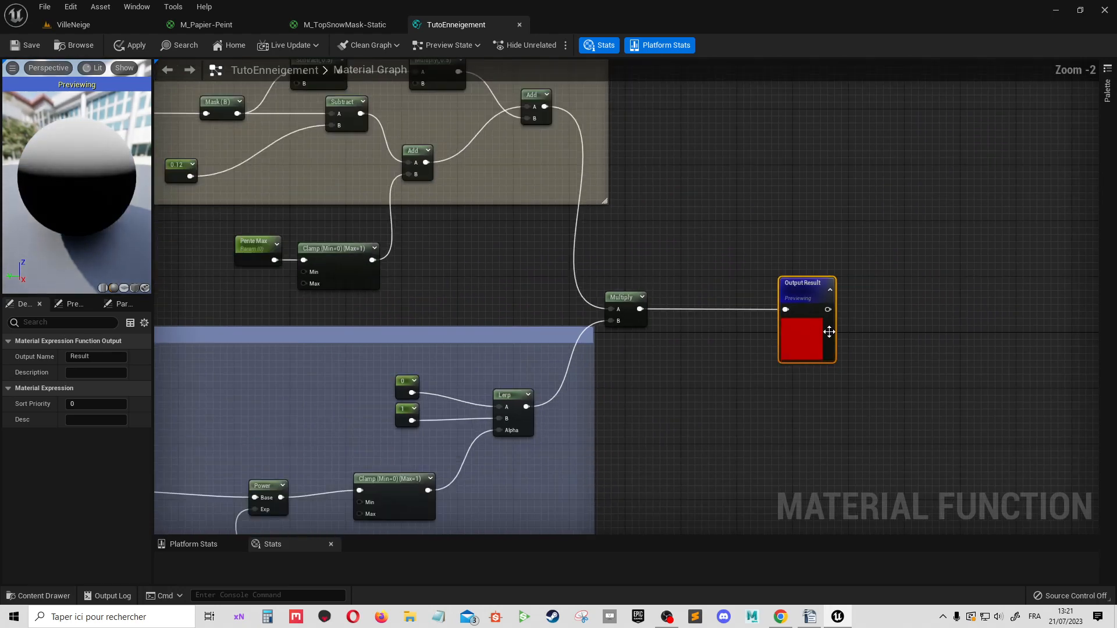
scroll(669, 267, "down", 2)
right_click_drag(412, 291, 662, 250)
scroll(449, 182, "down", 1)
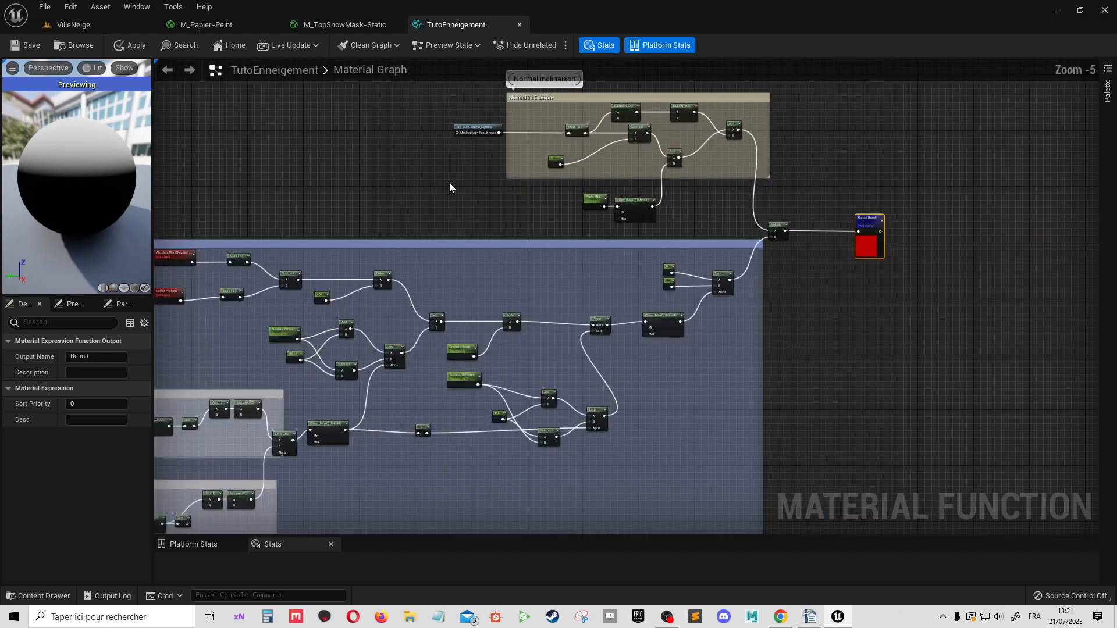
- Open the M_TopSnowMask-Dynamic material from the All_ice_shader folder
left_click(107, 26)
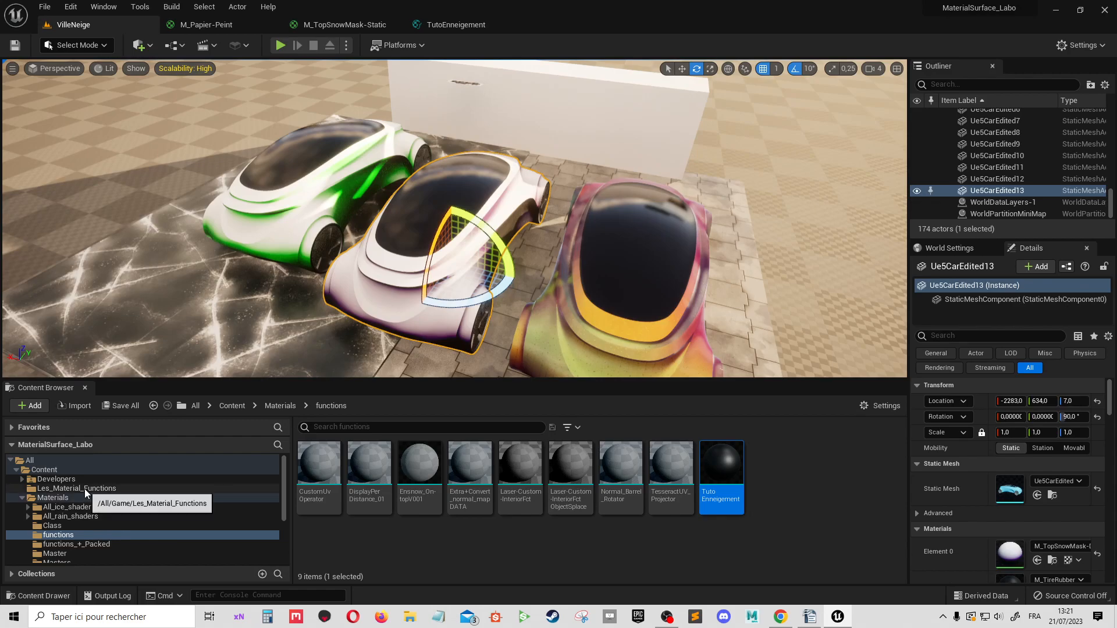
left_click(85, 508)
scroll(542, 534, "down", 1)
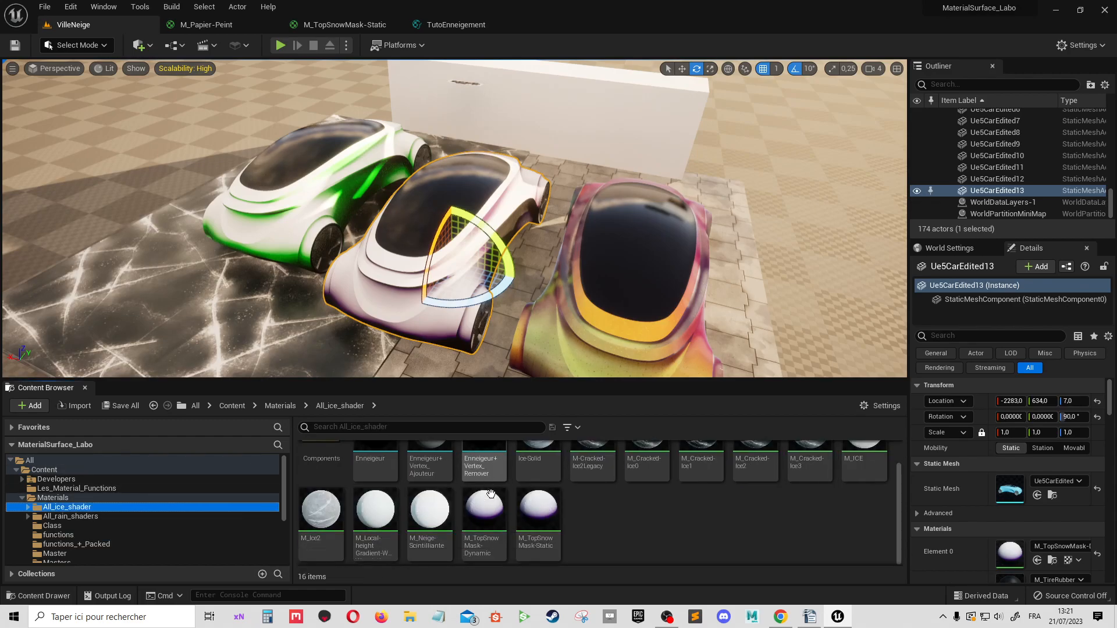
double_click(484, 512)
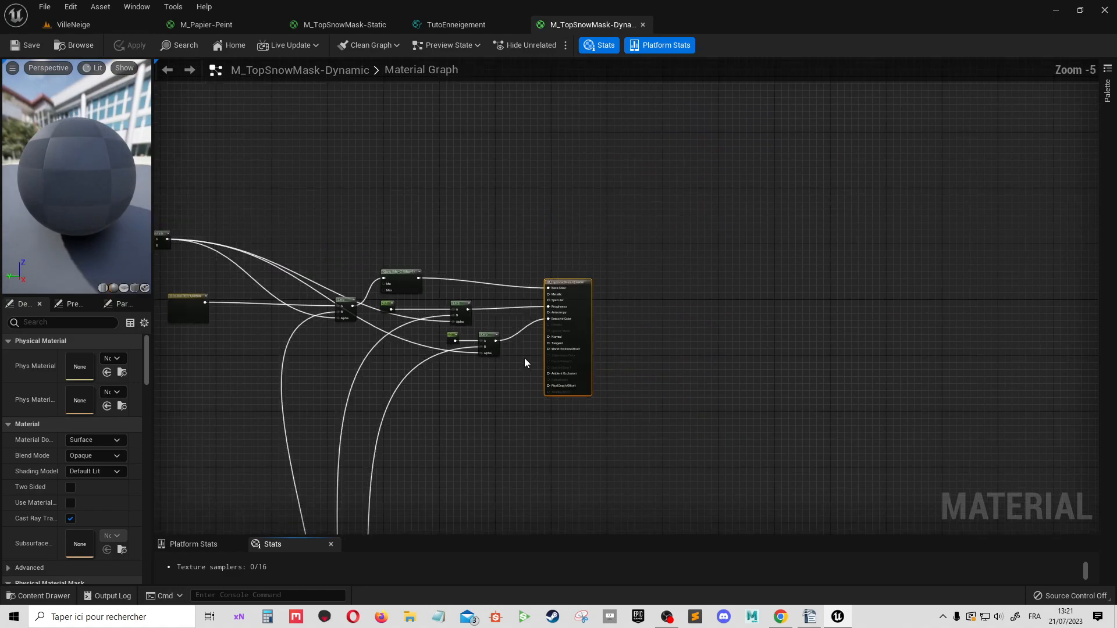
- Copy the VertexNormalWS node from M_TopSnowMask-Dynamic into the TutoEnneigement graph, above the Pre-paint-Zenital_Lighting node
scroll(525, 359, "down", 2)
right_click_drag(389, 385, 791, 426)
scroll(668, 292, "up", 1)
scroll(616, 280, "up", 3)
right_click_drag(538, 152, 535, 241)
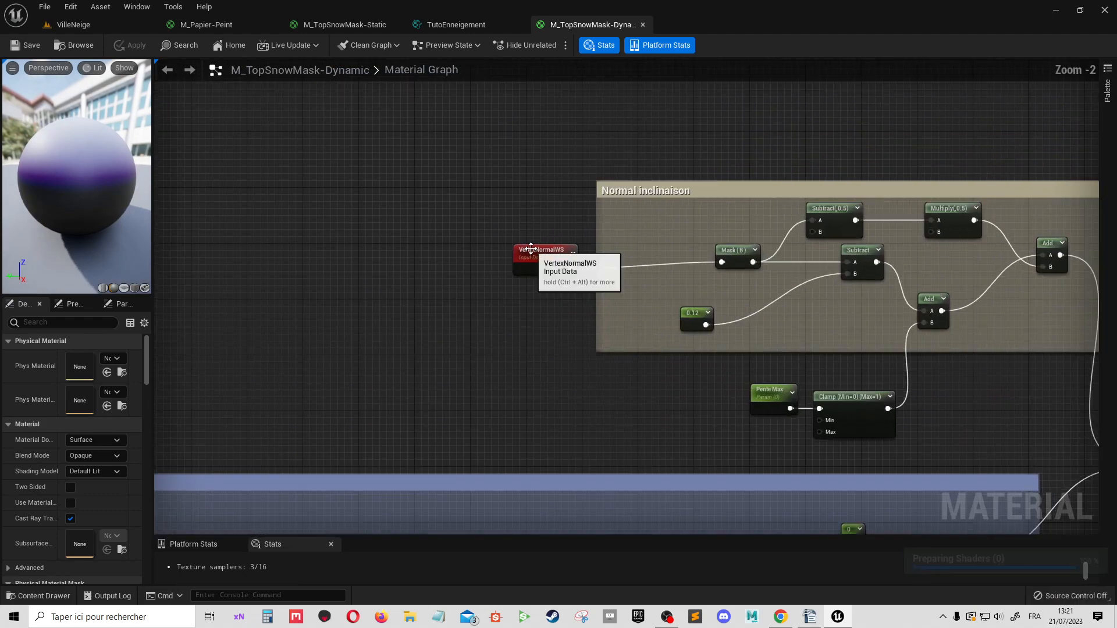
scroll(542, 232, "up", 3)
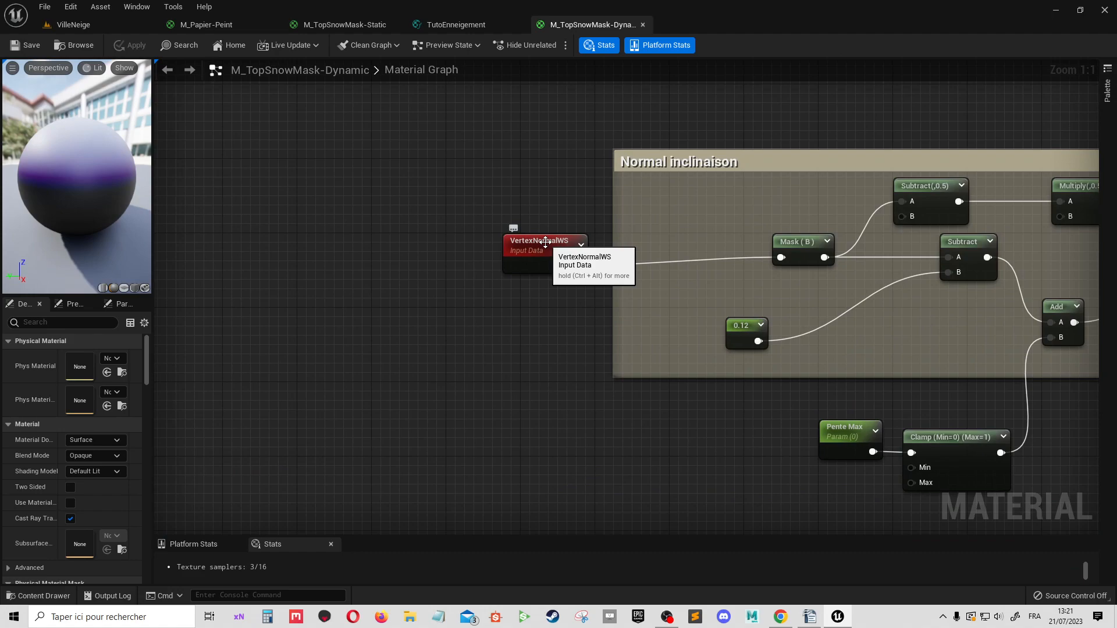
left_click_drag(545, 242, 515, 241)
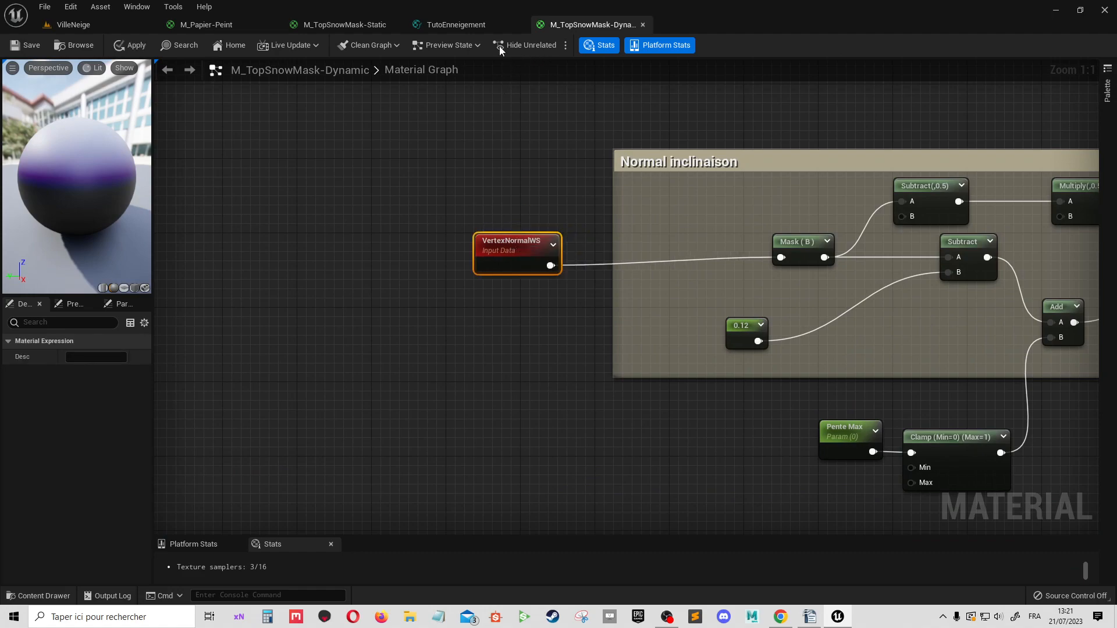
left_click(459, 25)
scroll(502, 169, "up", 6)
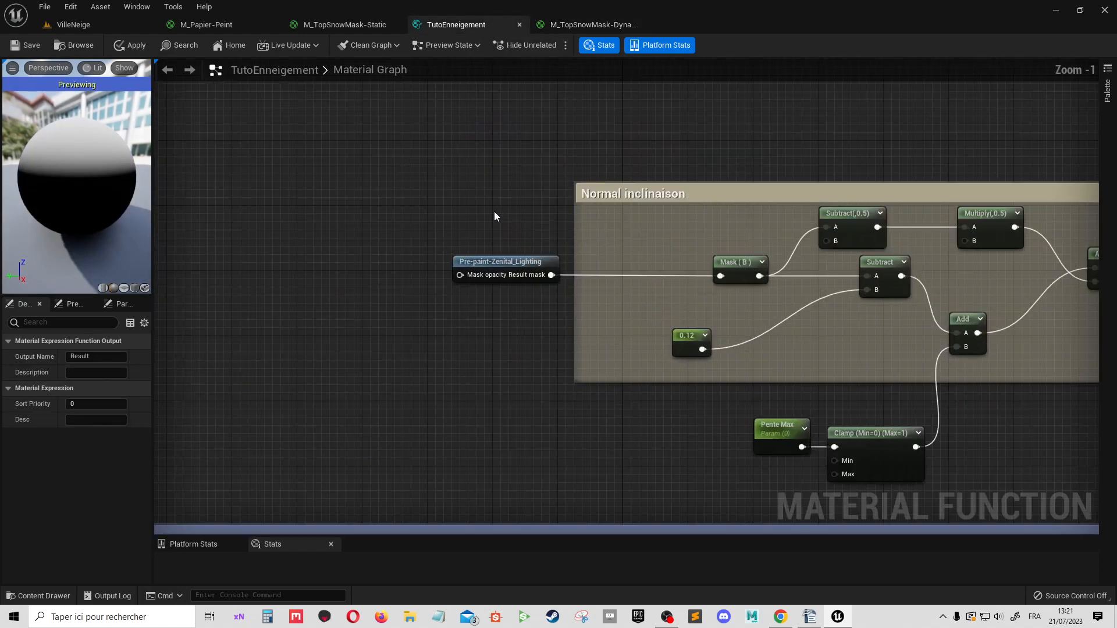
key("ctrl+v")
left_click_drag(517, 220, 399, 197)
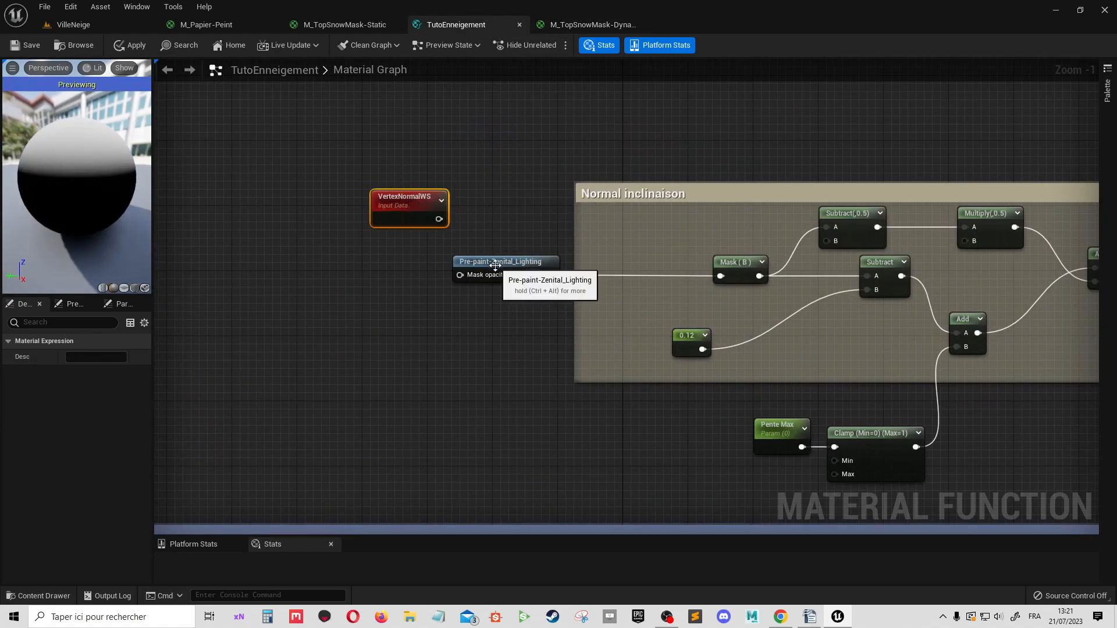
- Shift Pre-paint-Zenital_Lighting away from the Normal inclinaison group and add a StaticSwitchParameter node fed by VertexNormalWS
left_click_drag(494, 265, 365, 257)
mouse_move(413, 195)
left_mouse_down()
mouse_move(380, 203)
mouse_move(425, 229)
mouse_move(466, 212)
left_mouse_up()
type("stat")
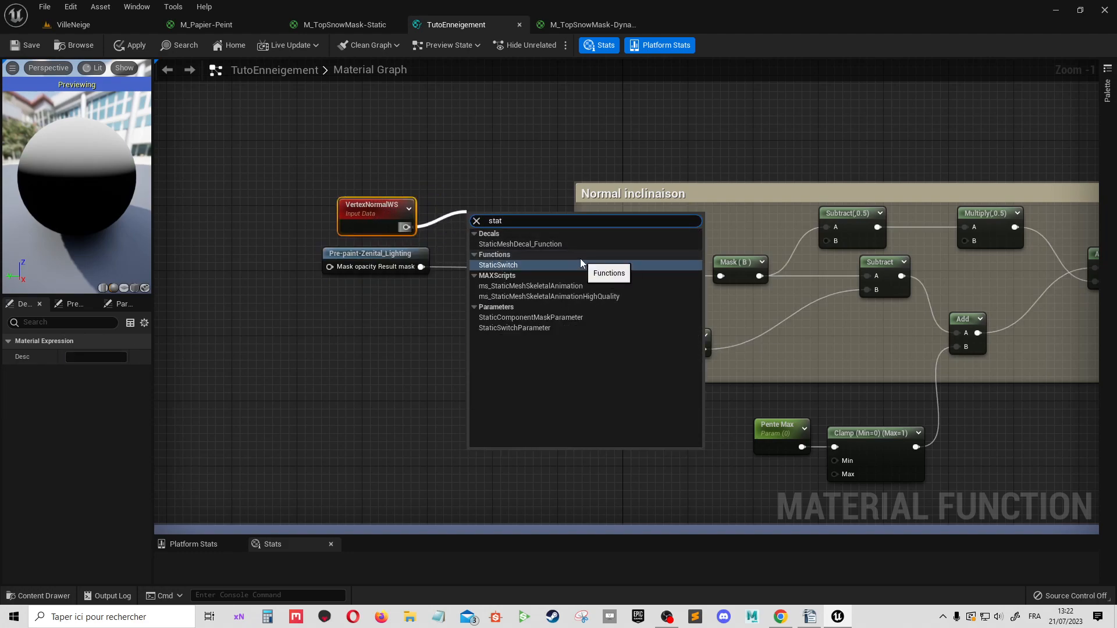
left_click(564, 327)
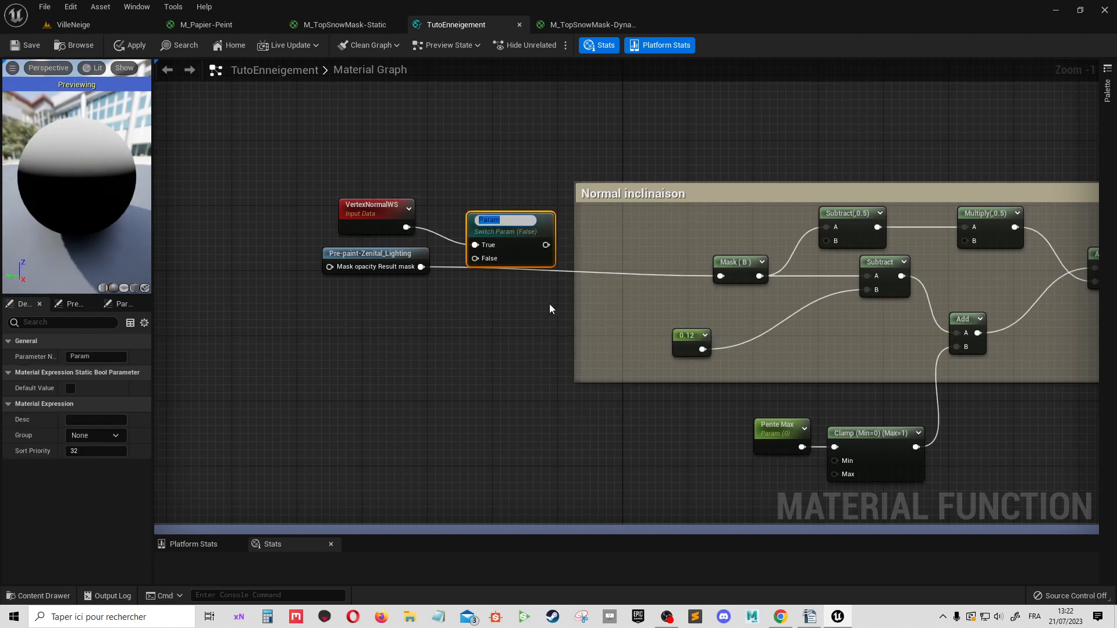
left_click_drag(538, 232, 548, 223)
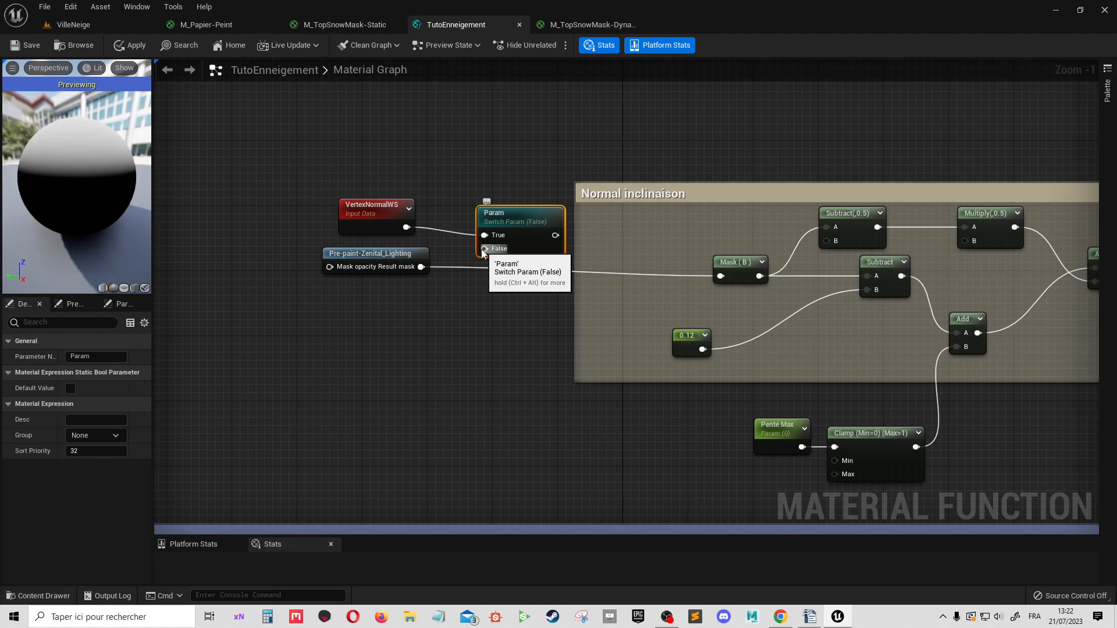
- Wire Pre-paint-Zenital_Lighting to the switch's True input, VertexNormalWS to False, and the switch's output to Mask (B)
left_click_drag(485, 249, 450, 255)
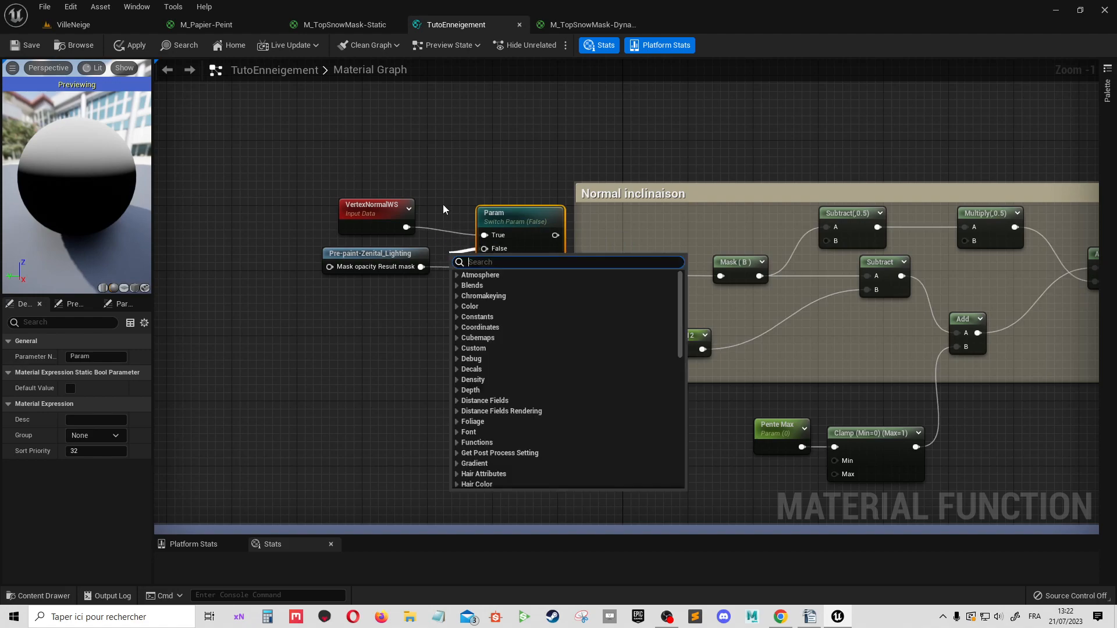
left_click(443, 205)
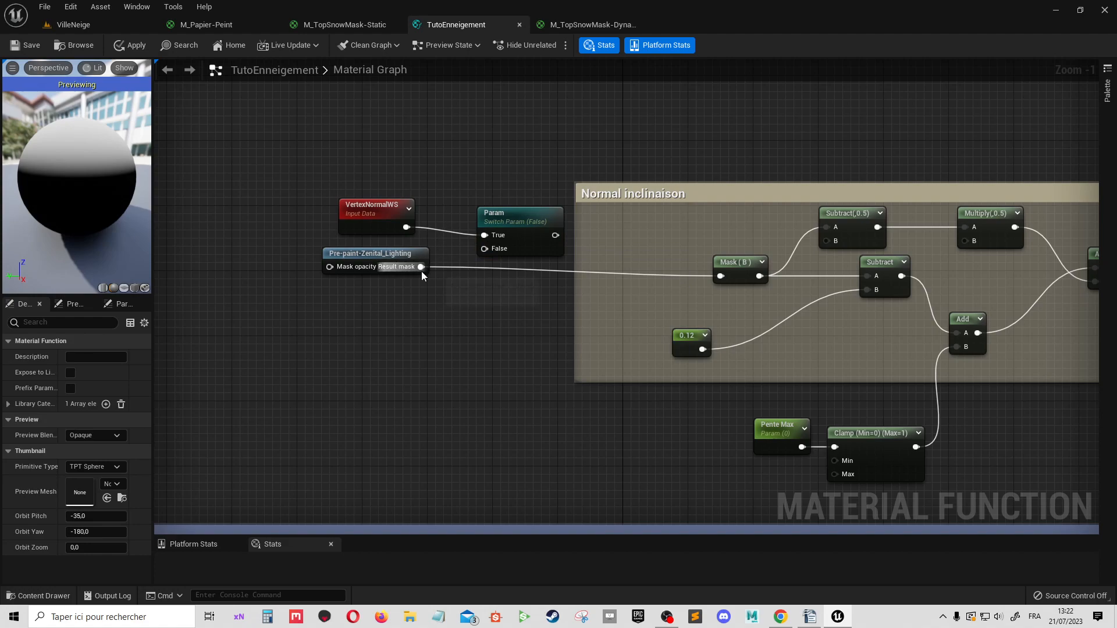
mouse_move(421, 266)
left_mouse_down()
mouse_move(469, 230)
mouse_move(486, 237)
mouse_move(406, 227)
left_mouse_up()
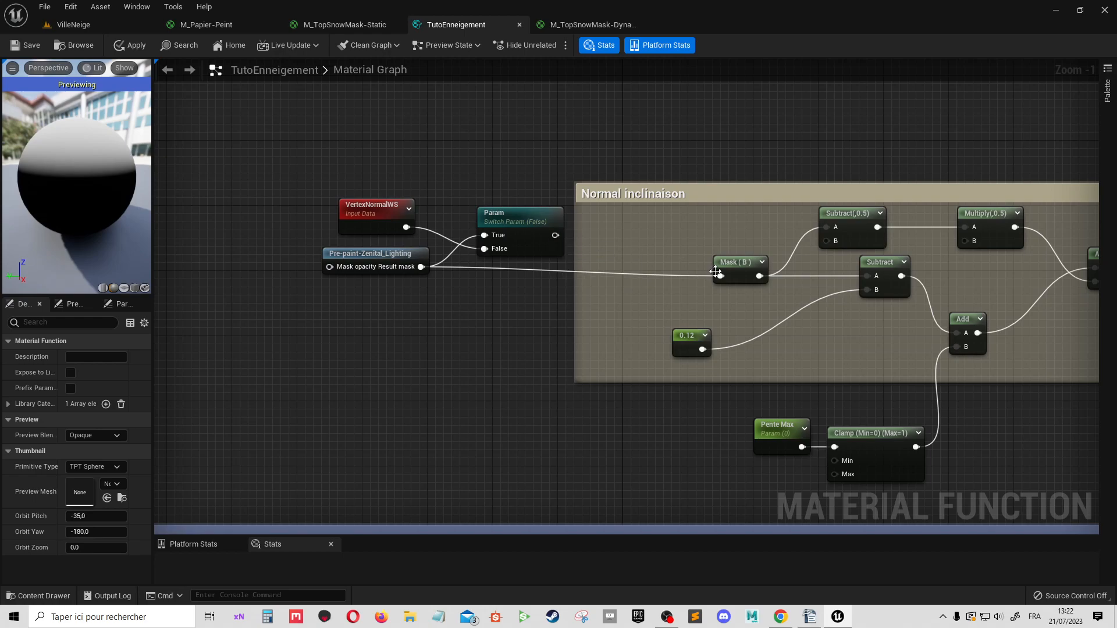
mouse_move(547, 239)
left_mouse_down()
mouse_move(532, 246)
mouse_move(539, 253)
left_mouse_up()
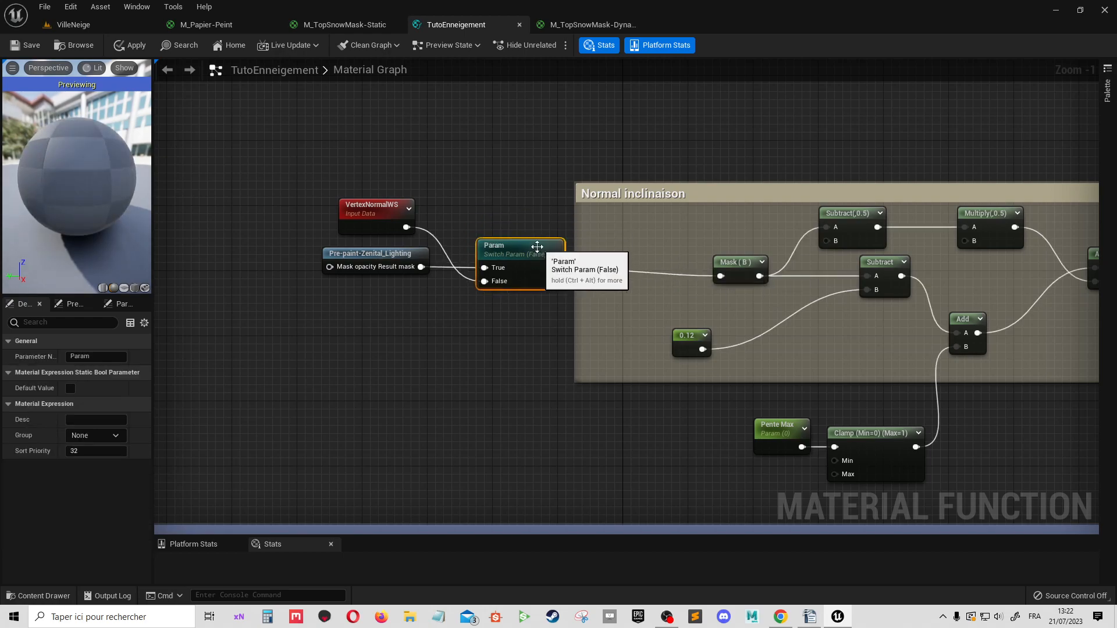
- Name the switch parameter EnneigementStatique and apply the changes to the TutoEnneigement function
left_click(106, 356)
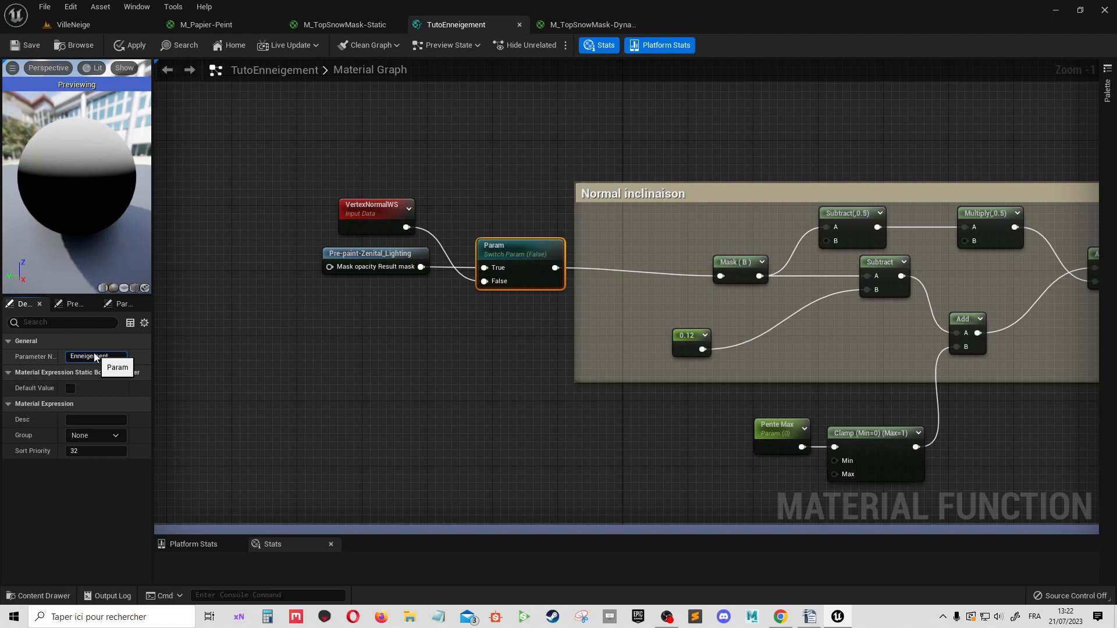
key("Return")
scroll(602, 294, "down", 5)
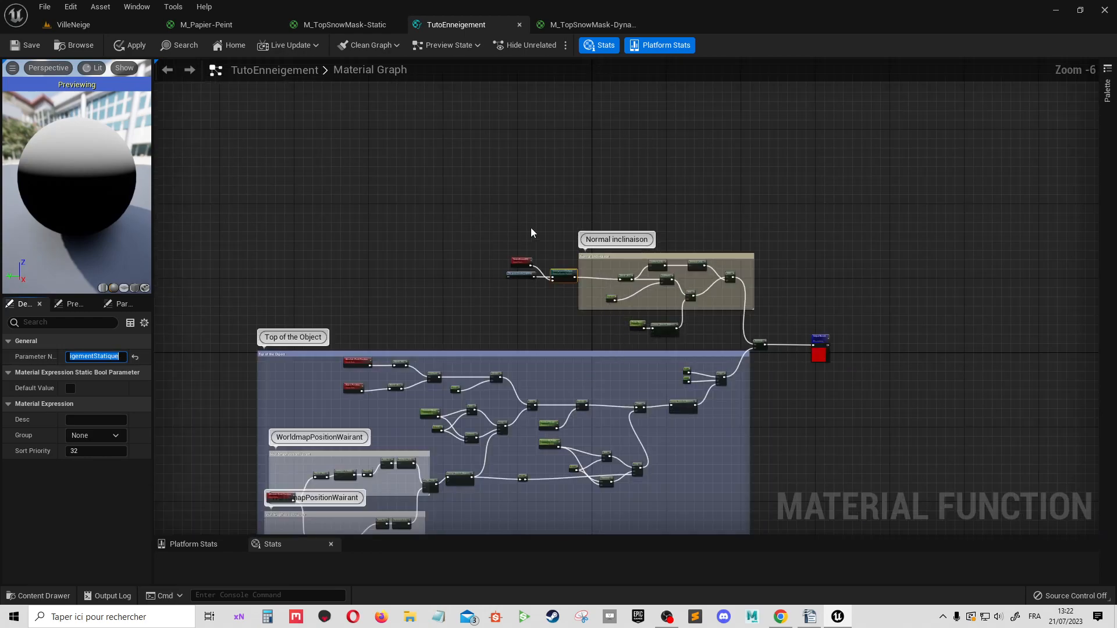
scroll(526, 256, "up", 4)
scroll(658, 379, "down", 3)
right_click_drag(714, 414, 721, 176)
left_click_drag(126, 162, 97, 201)
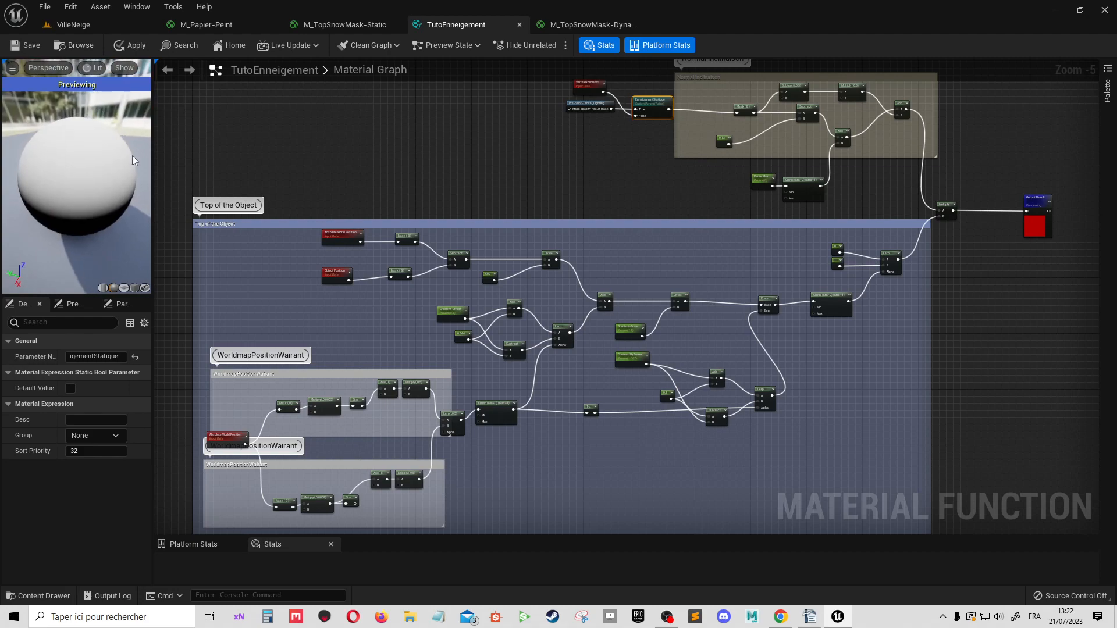
left_click_drag(60, 165, 35, 93)
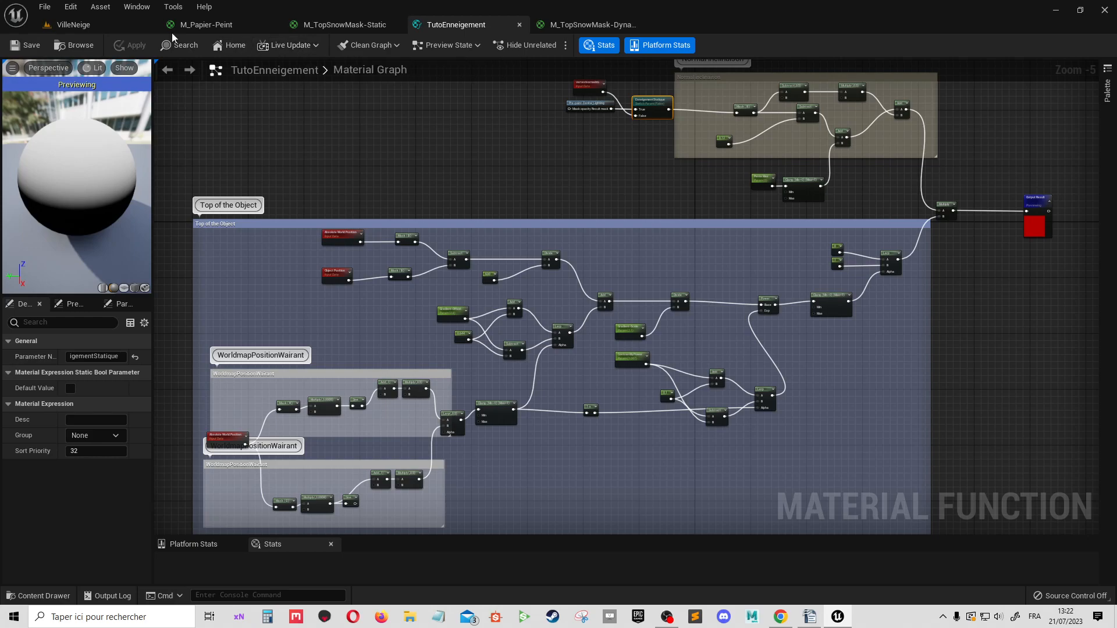
- Create a new material in the All_ice_shader folder and try to name it NeigeD'exemple
left_click(119, 25)
scroll(362, 213, "down", 1)
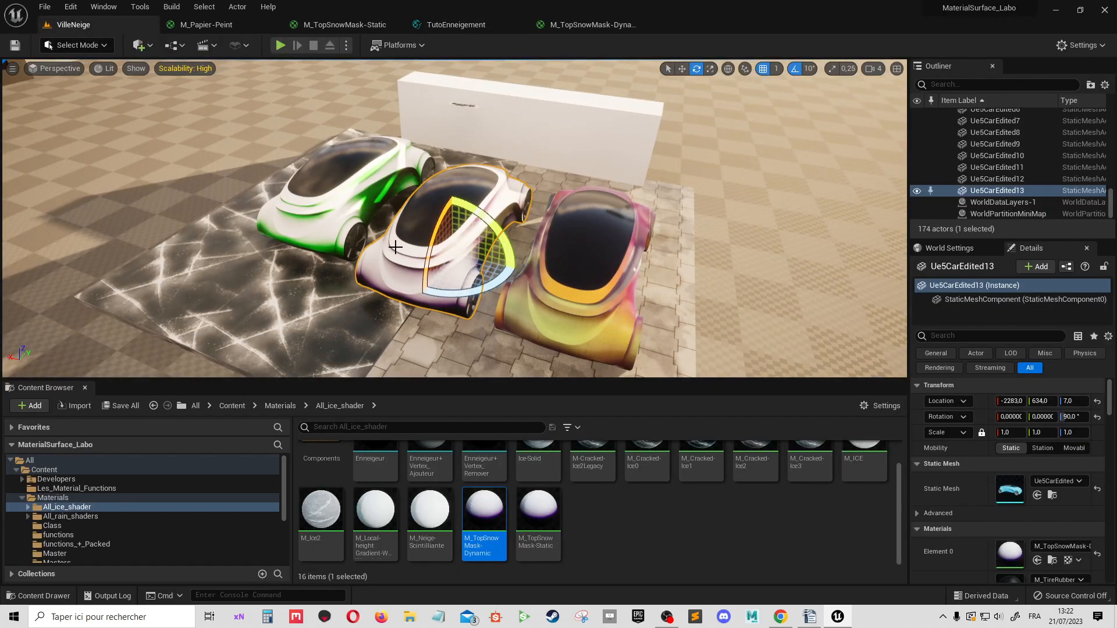
left_click(585, 516)
right_click(637, 518)
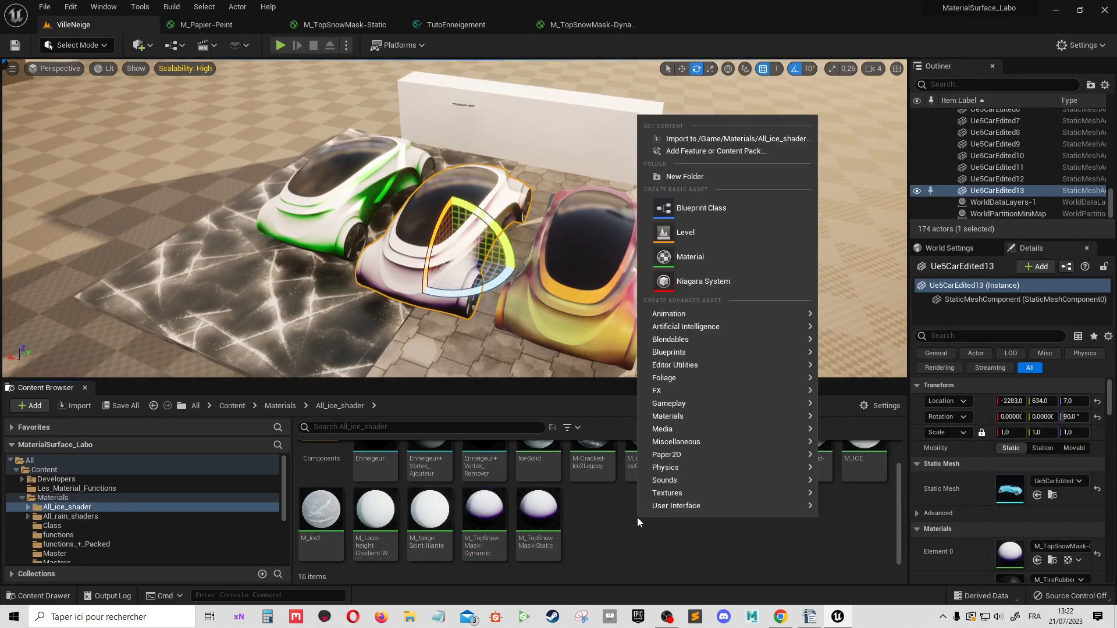
left_click(727, 259)
type("NeigeD'e")
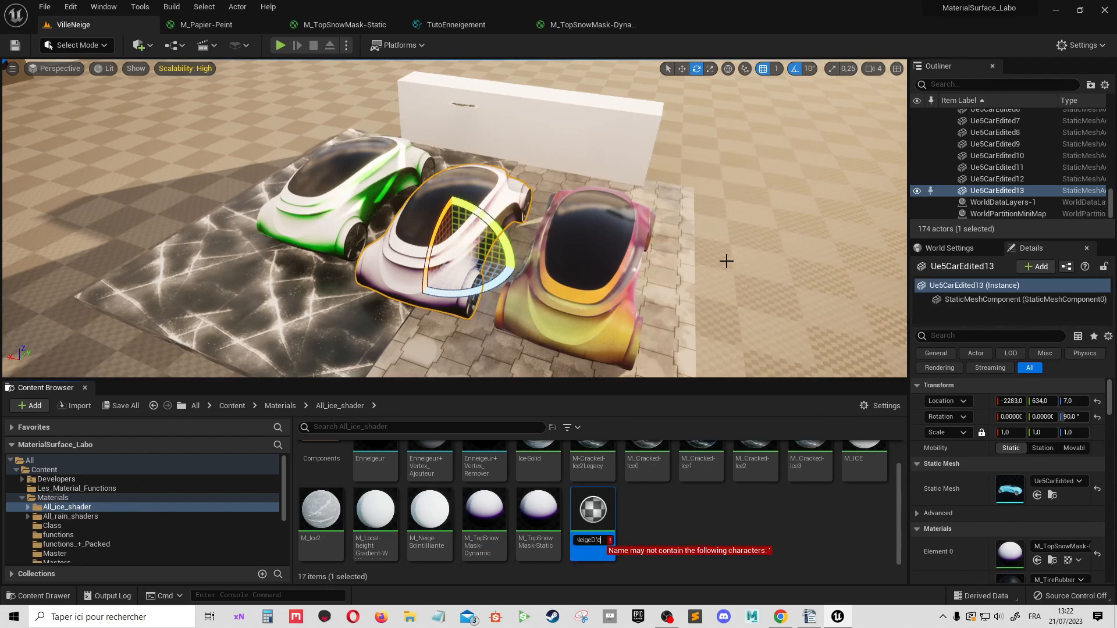
key("Return")
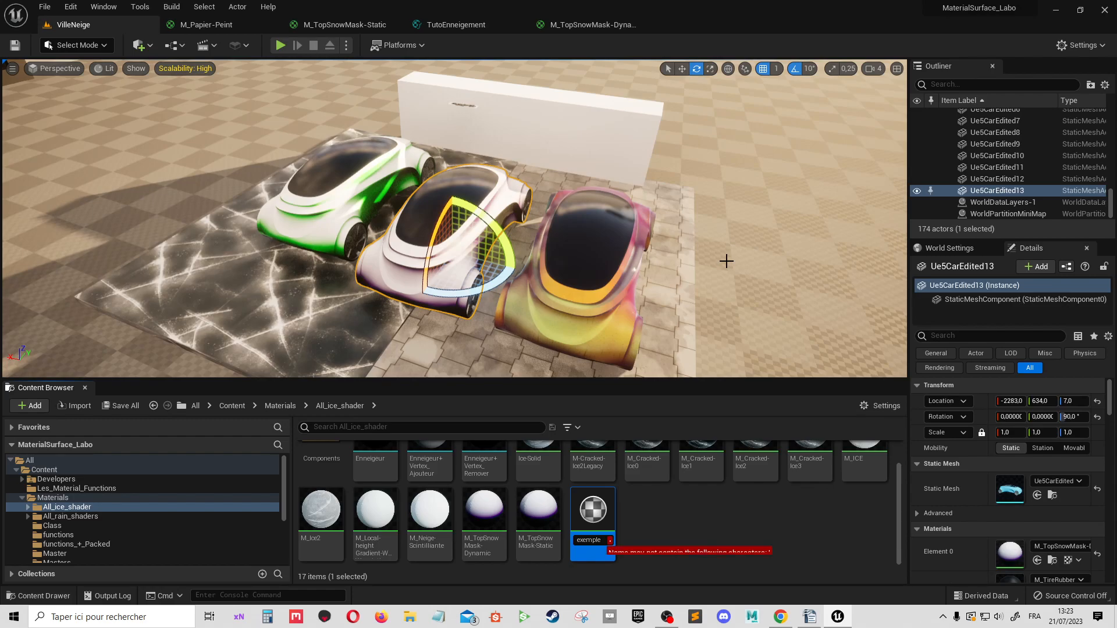
left_click(717, 516)
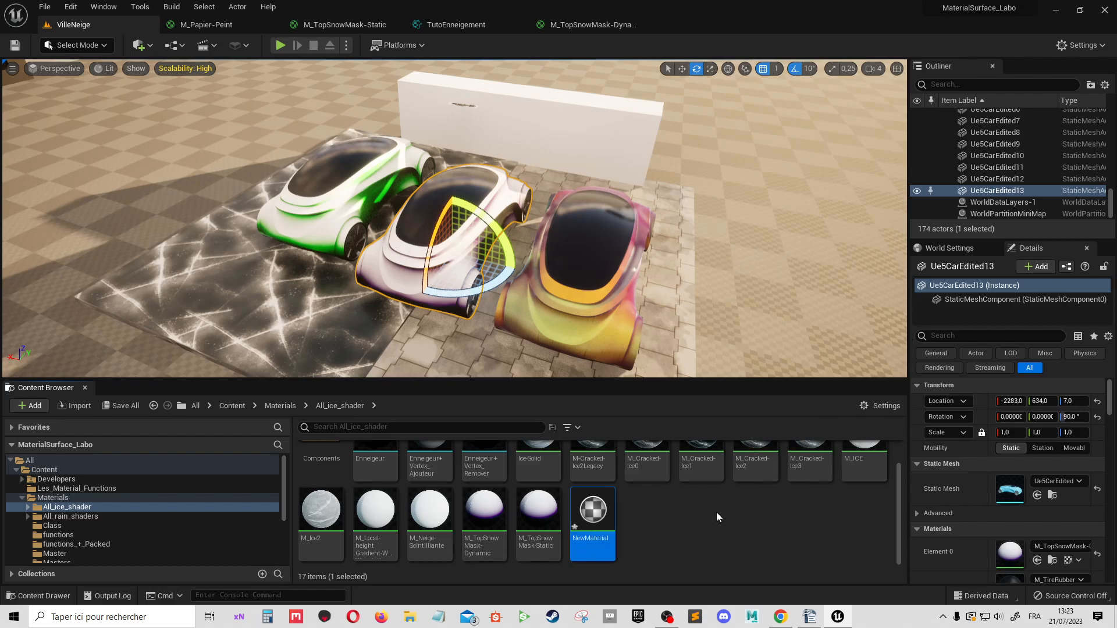
- Open the new material and connect a Constant3Vector node to its Base Color input
double_click(614, 515)
scroll(495, 303, "down", 3)
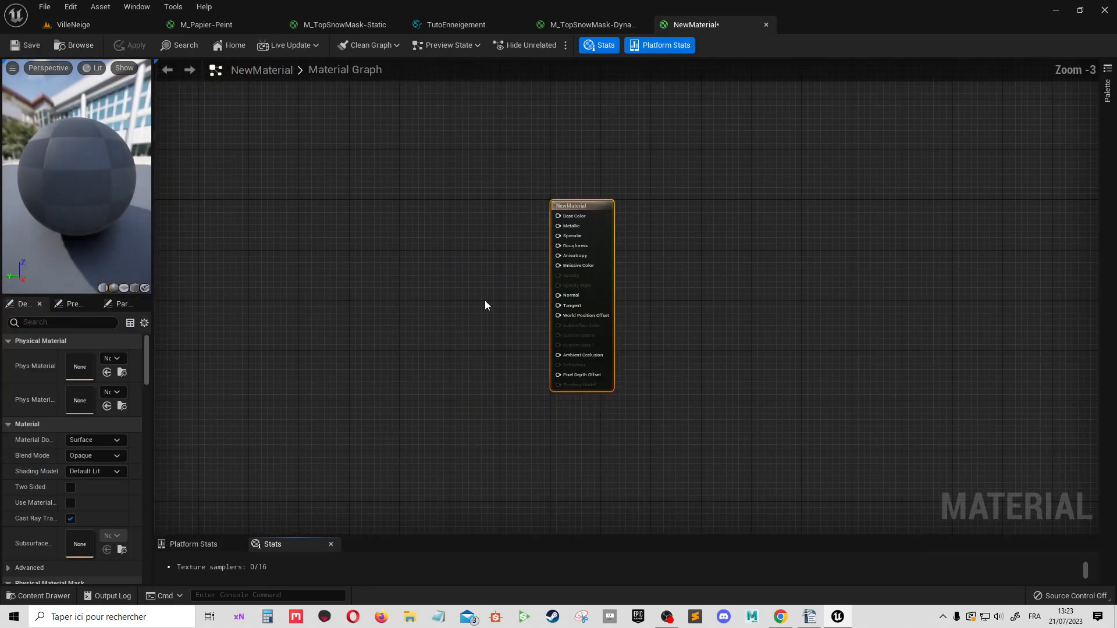
right_click(403, 238)
left_click(404, 188)
right_click_drag(379, 199, 456, 221)
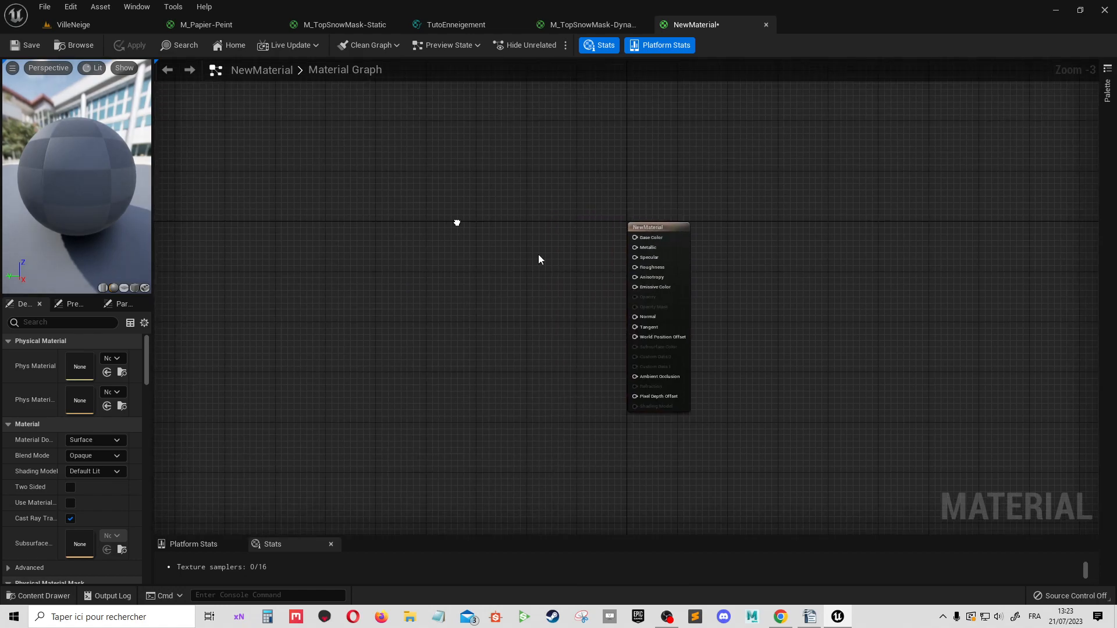
scroll(541, 255, "up", 3)
left_click_drag(681, 231, 416, 256)
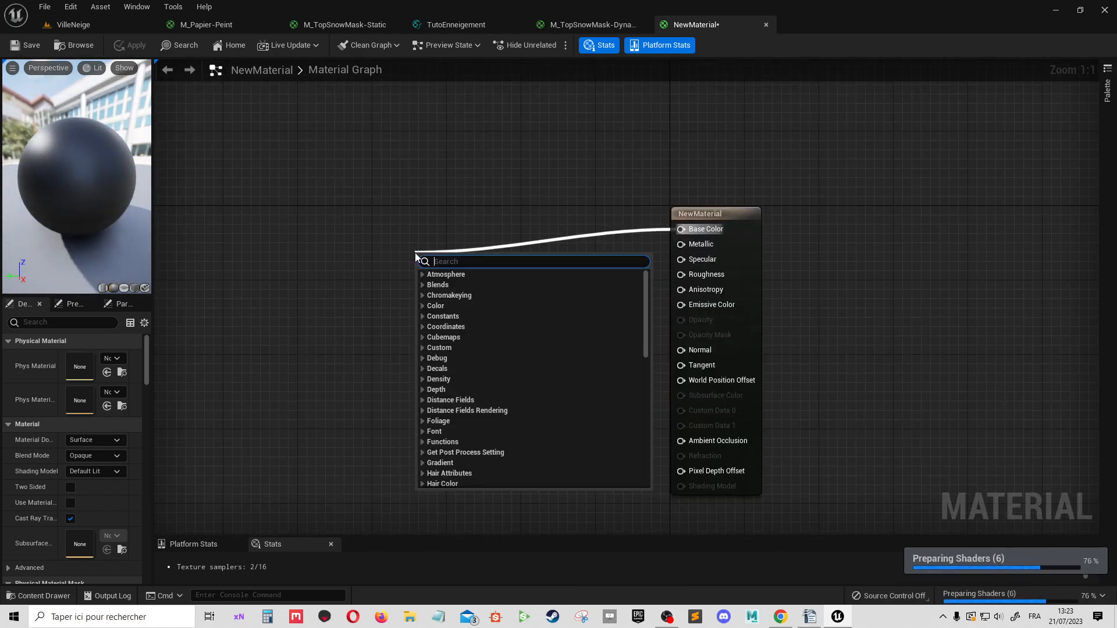
type("3v")
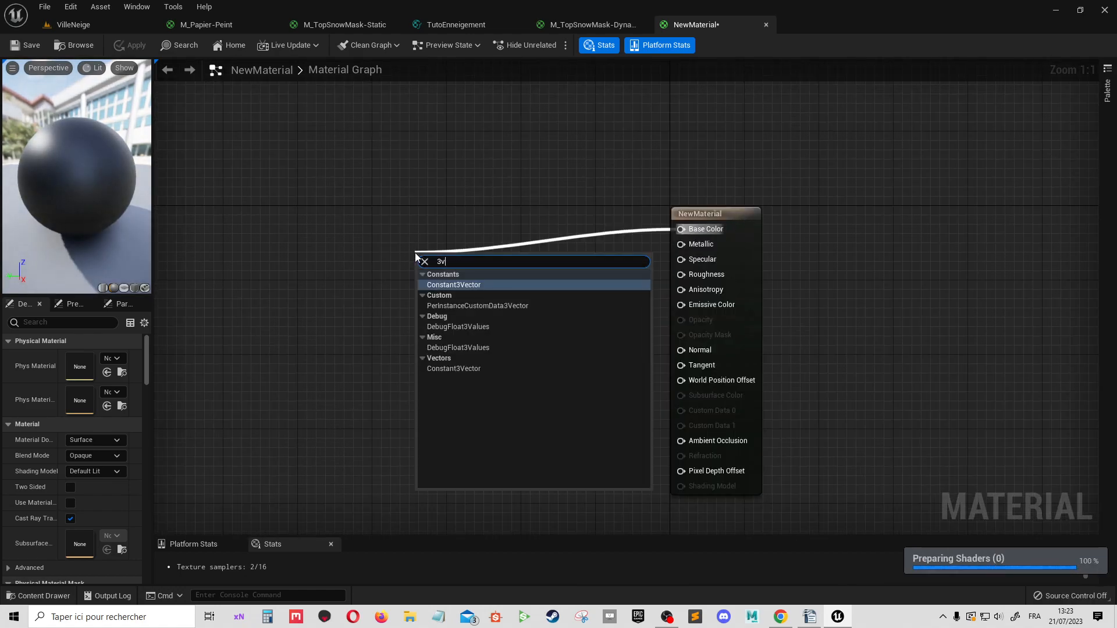
left_click(446, 286)
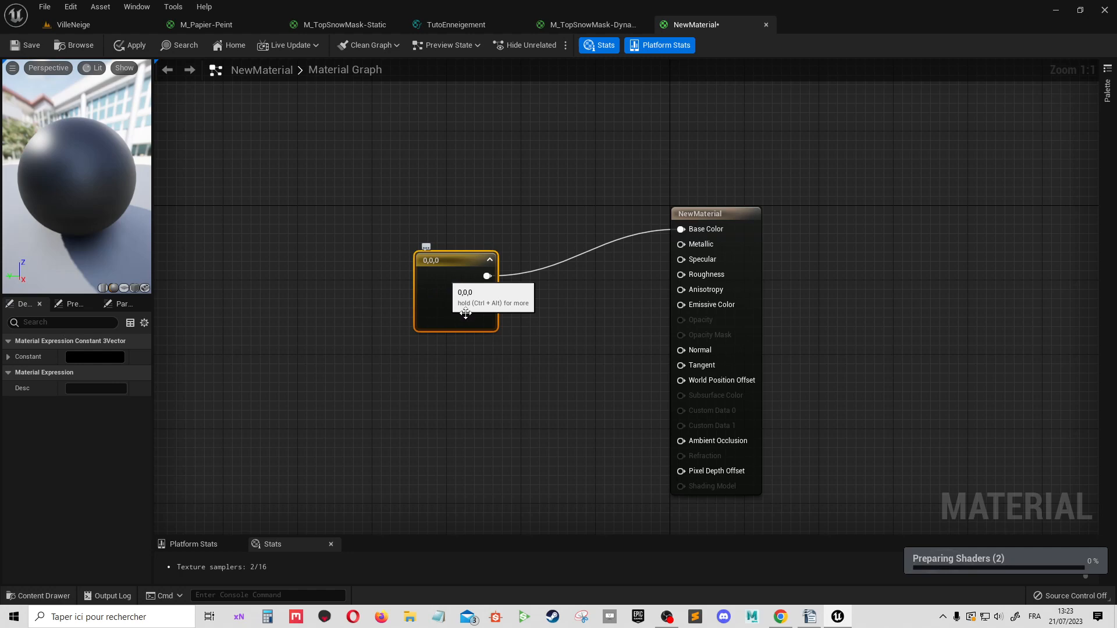
- Set the Constant3Vector color to orange (1, 0.34, 0) and move the node farther from the material's result node
double_click(453, 269)
mouse_move(539, 412)
left_mouse_down()
mouse_move(578, 402)
mouse_move(615, 324)
left_mouse_up()
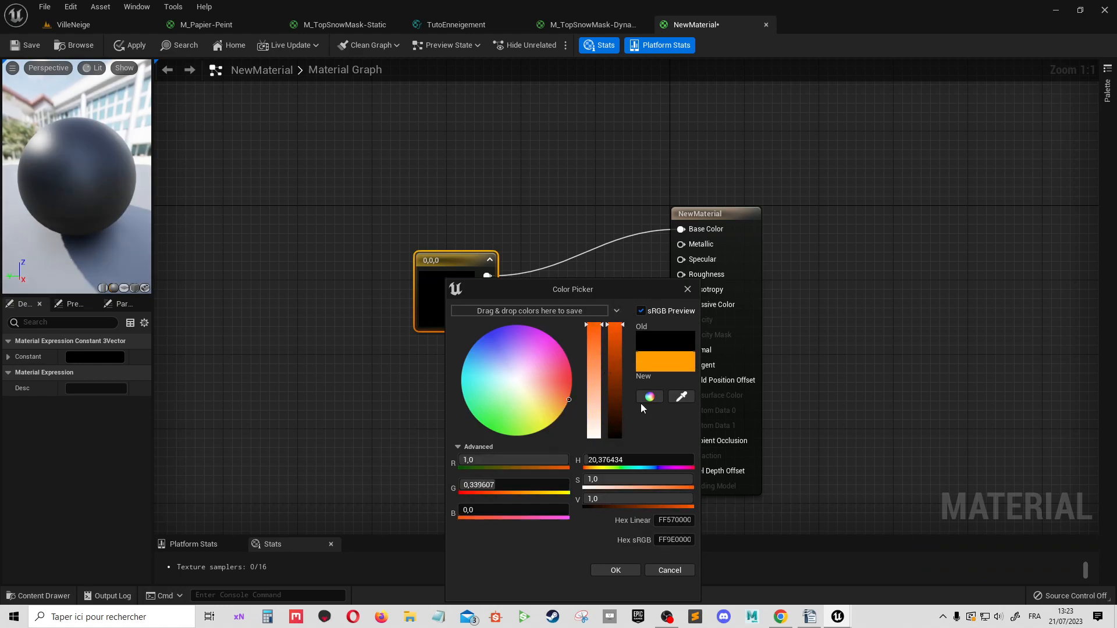
left_click(622, 570)
right_click_drag(404, 348, 503, 351)
left_click_drag(530, 323, 292, 284)
- Duplicate the orange color node, set the copy to white (1, 1, 1) and place it below the original
key("ctrl+d")
left_click_drag(374, 320, 380, 374)
double_click(380, 374)
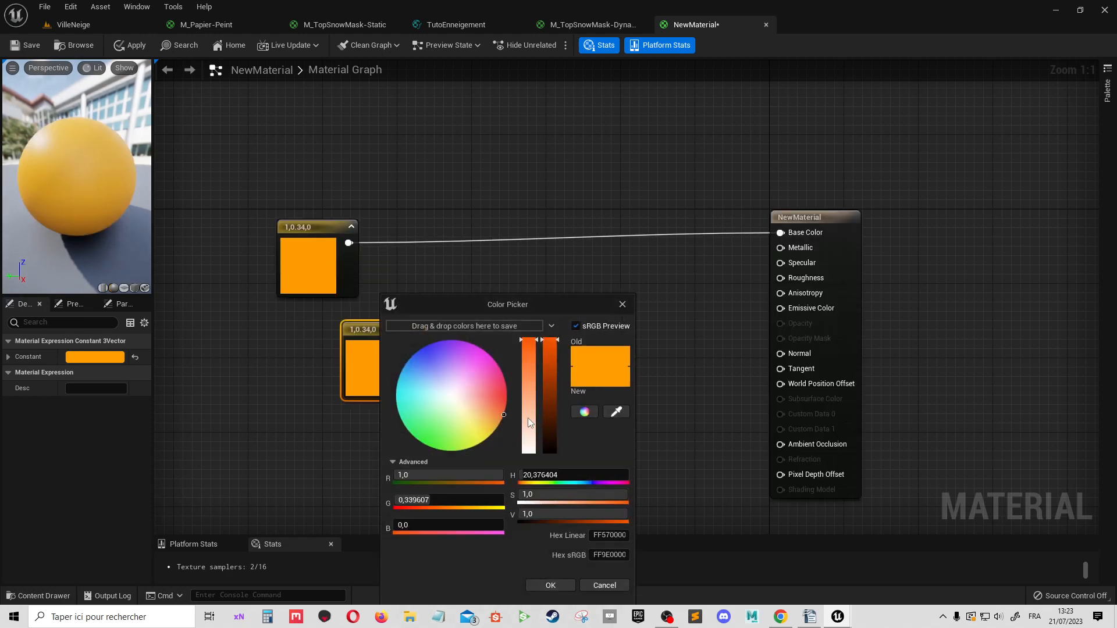
left_click_drag(528, 340, 529, 451)
left_click(551, 585)
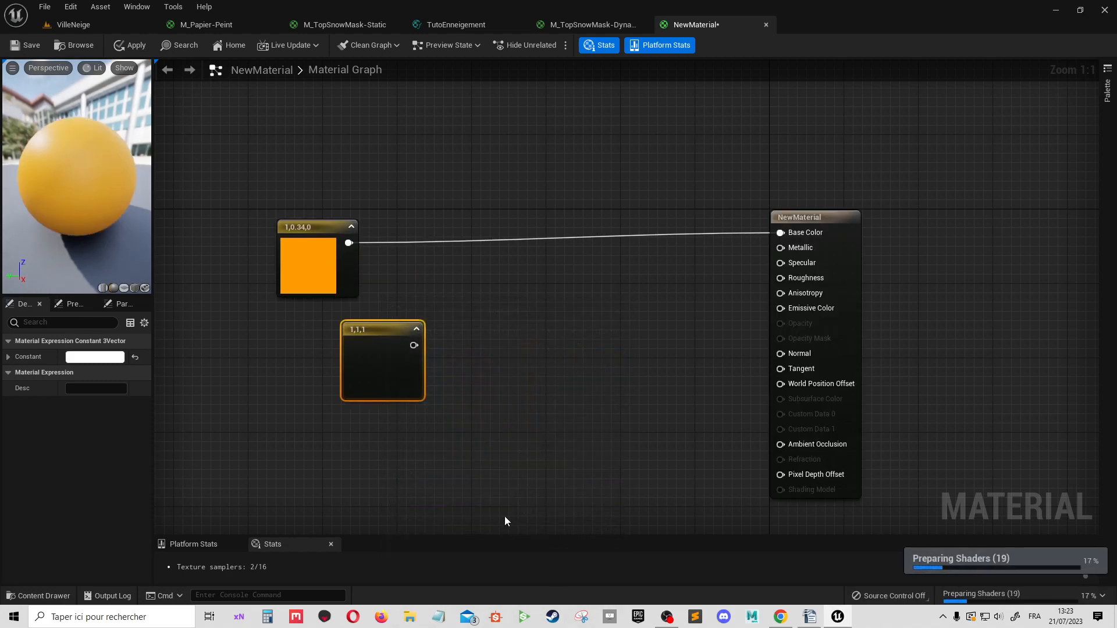
left_click_drag(349, 366, 331, 388)
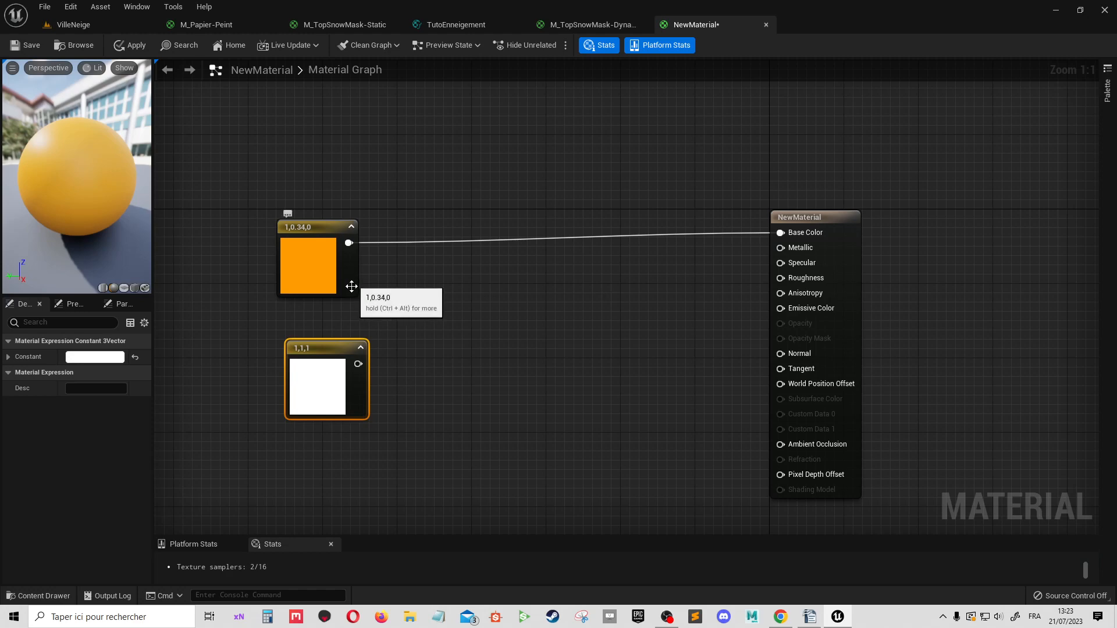
- Add the TutoEnneigement function from the Materials/functions folder to the new material's graph
left_click_drag(21, 179, 51, 174)
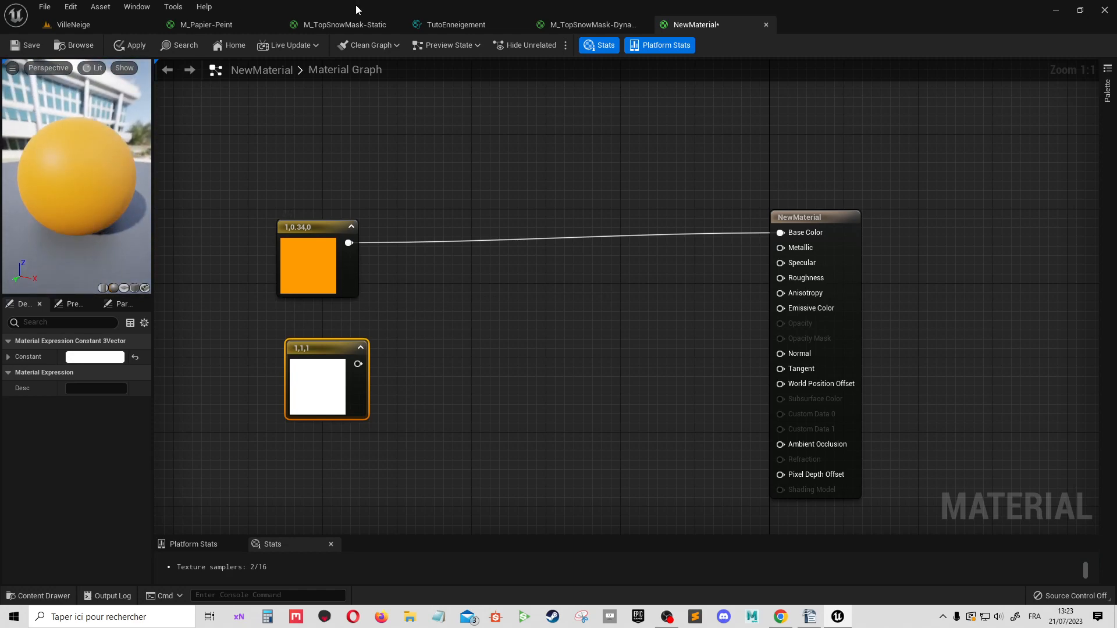
left_click_drag(355, 4, 387, 2)
left_click(486, 367)
key("ctrl+space")
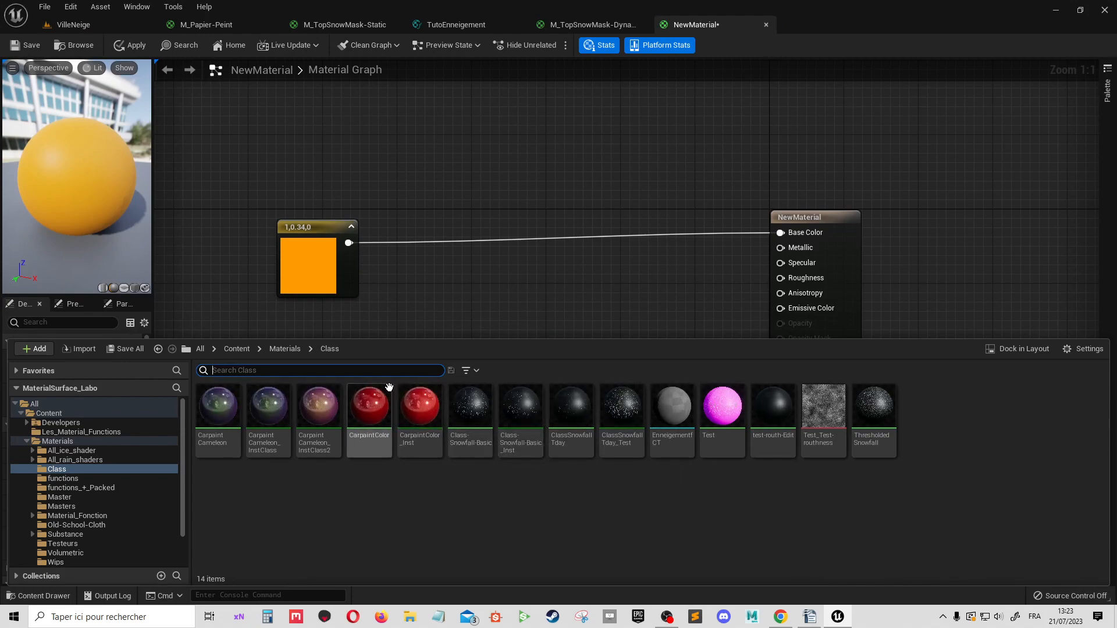
left_click(111, 482)
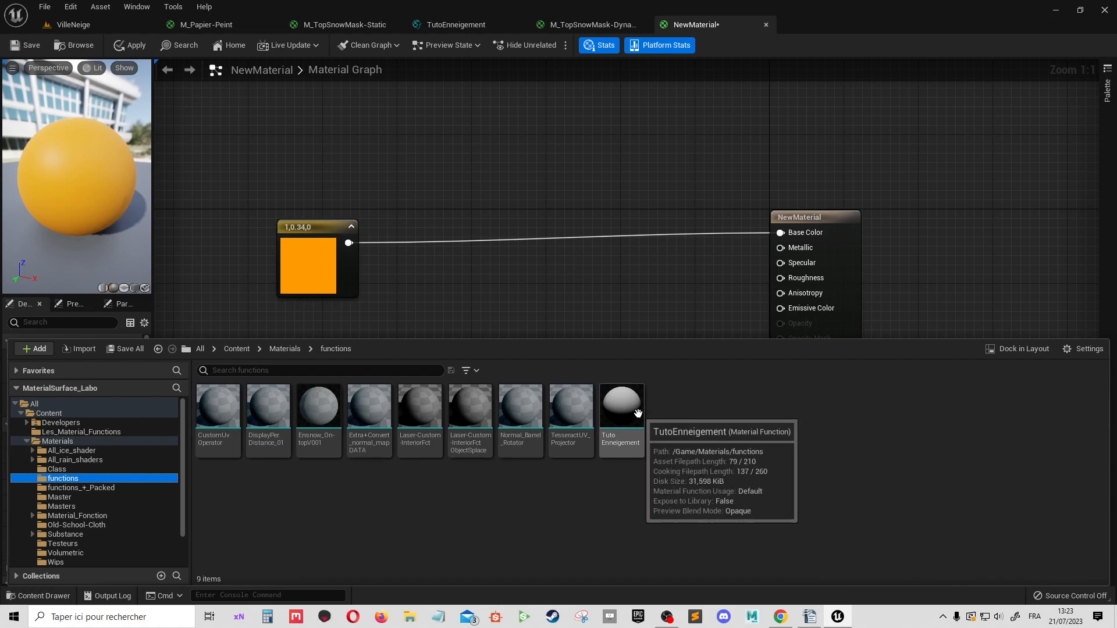
left_click_drag(637, 412, 485, 344)
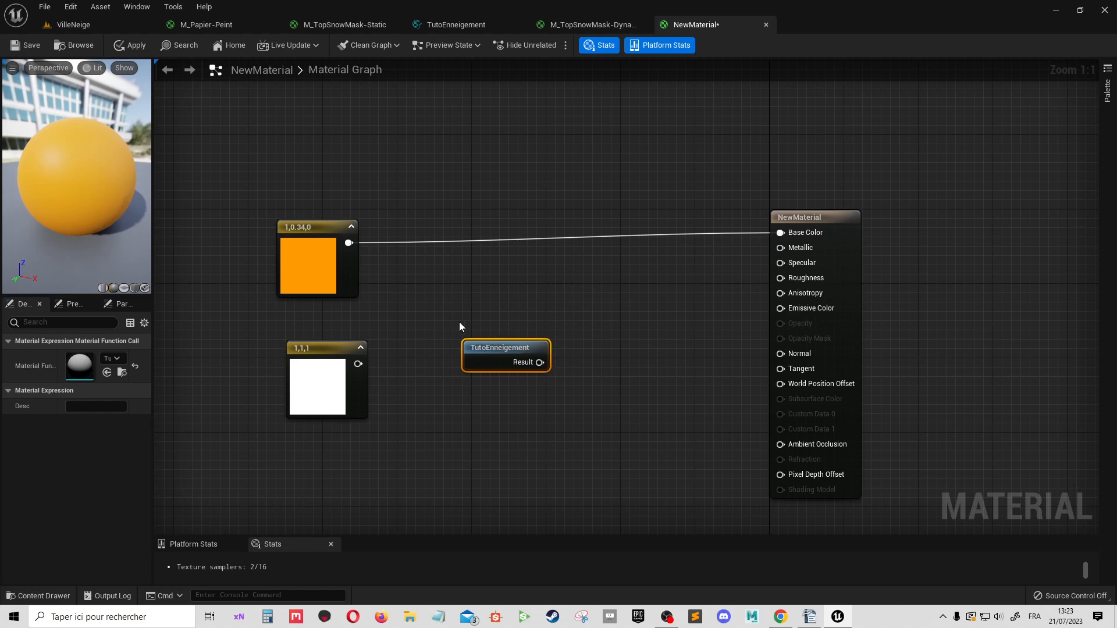
- Check the graph inside the TutoEnneigement function, return to NewMaterial and place the function node below the white color node
double_click(496, 346)
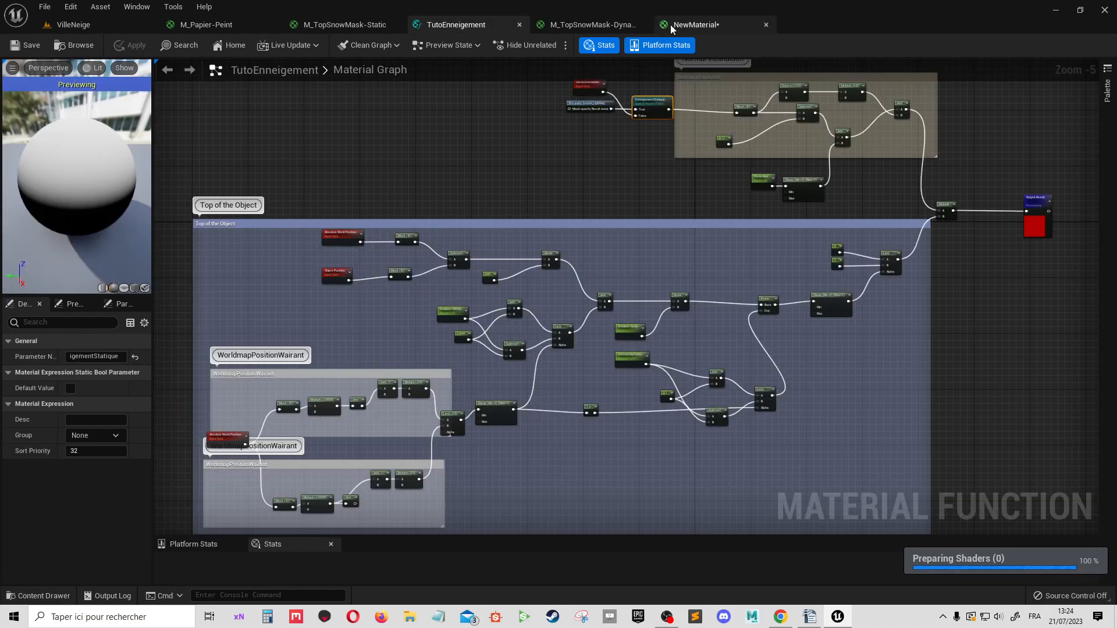
left_click(692, 24)
left_click_drag(507, 345, 399, 443)
right_click_drag(486, 433, 498, 396)
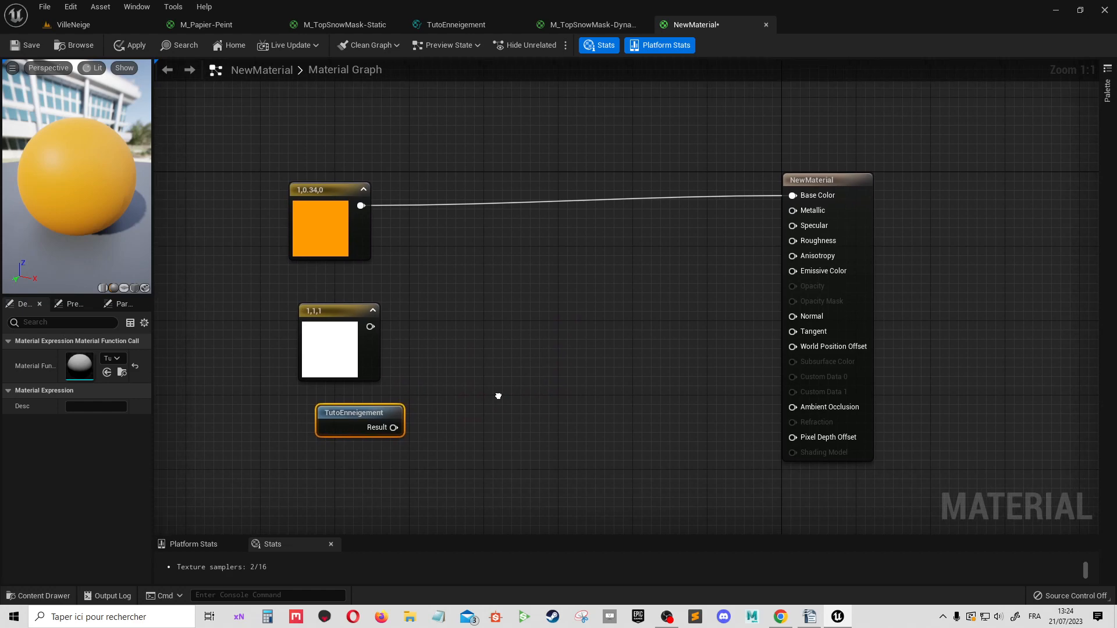
- Add a LinearInterpolate node with orange in A, white in B and TutoEnneigement in Alpha, and connect its output to Base Color
right_click(515, 283)
type("l")
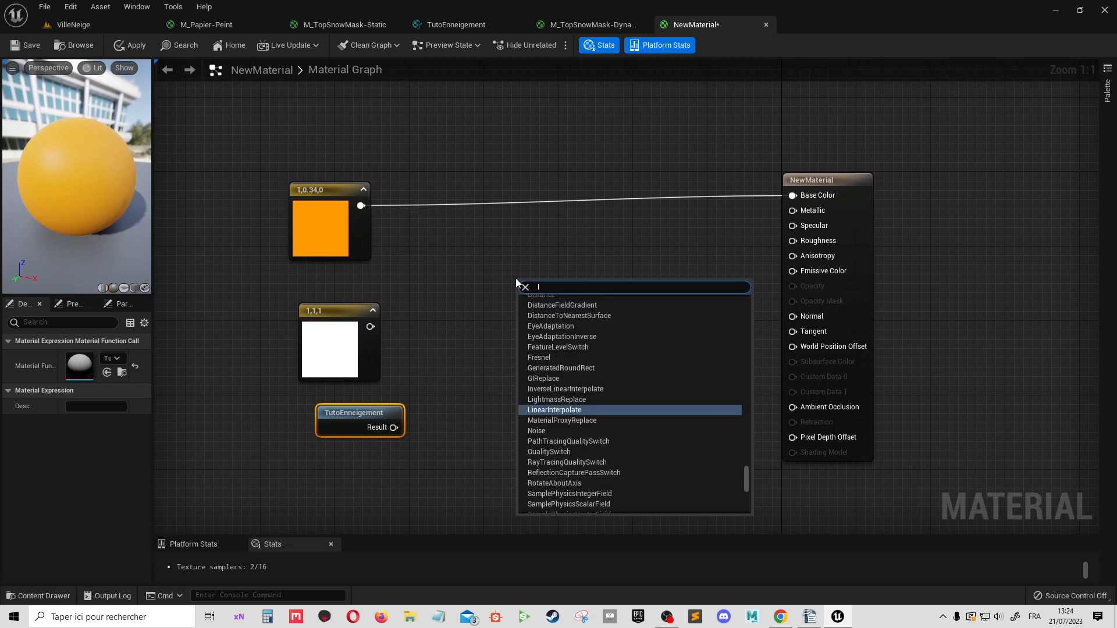
type("in")
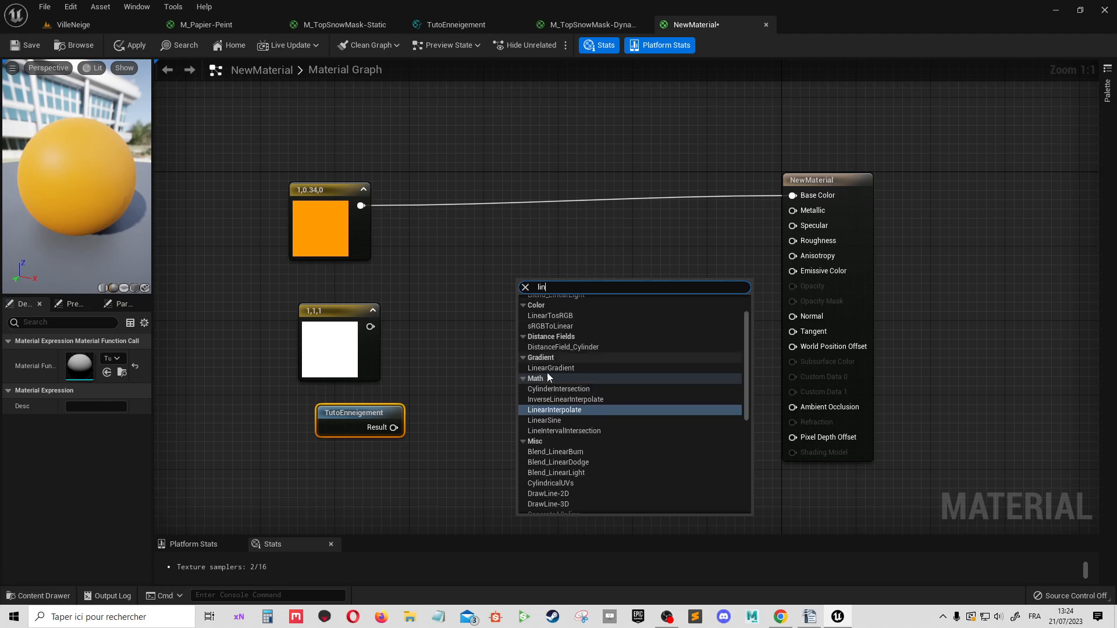
left_click(575, 410)
left_click_drag(524, 301, 358, 207)
left_click_drag(525, 316, 370, 327)
left_click_drag(393, 428, 526, 334)
left_click_drag(567, 302, 795, 196)
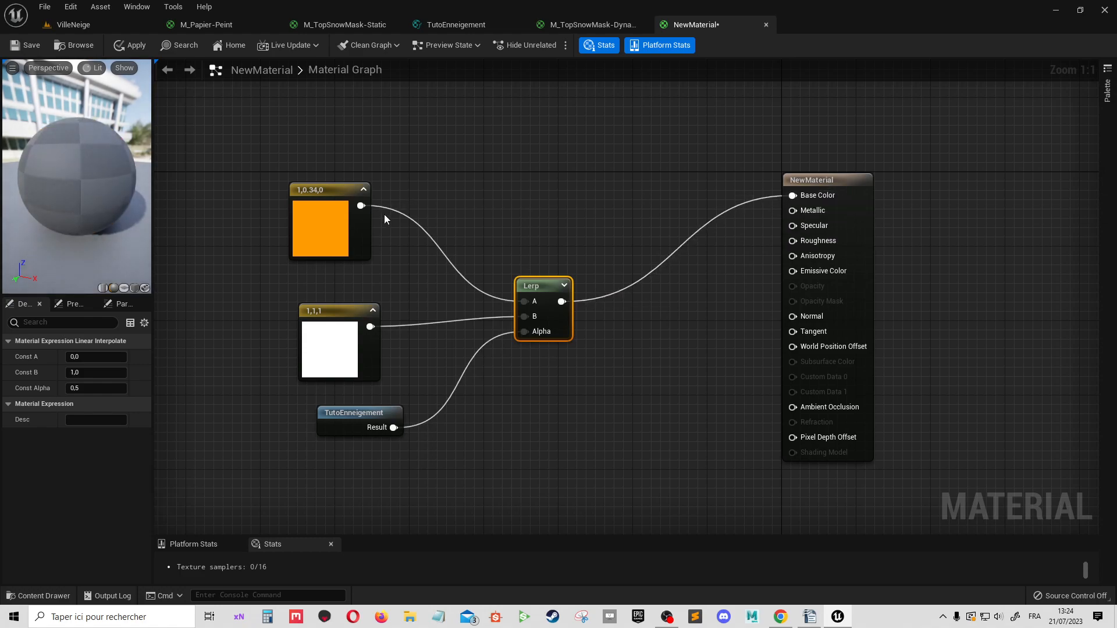
- Preview the material on a cube and examine its snow-covered top and sides
left_click_drag(118, 204, 177, 188)
left_click(134, 288)
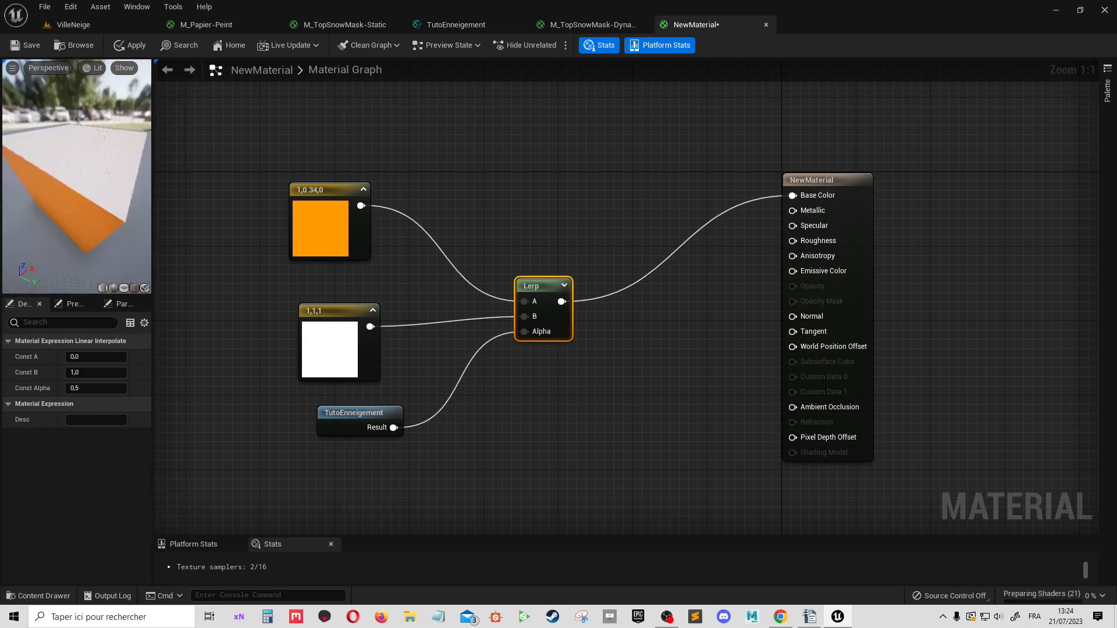
left_click_drag(119, 205, 118, 205)
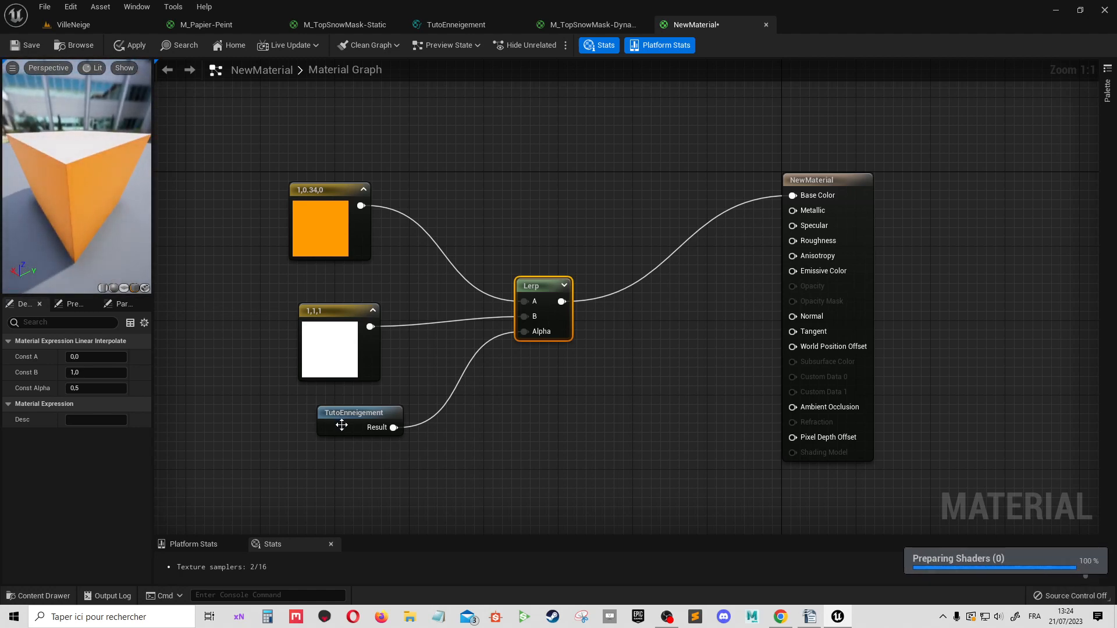
- Move the TutoEnneigement node slightly closer to the white color node and save the material
left_click_drag(358, 414, 347, 401)
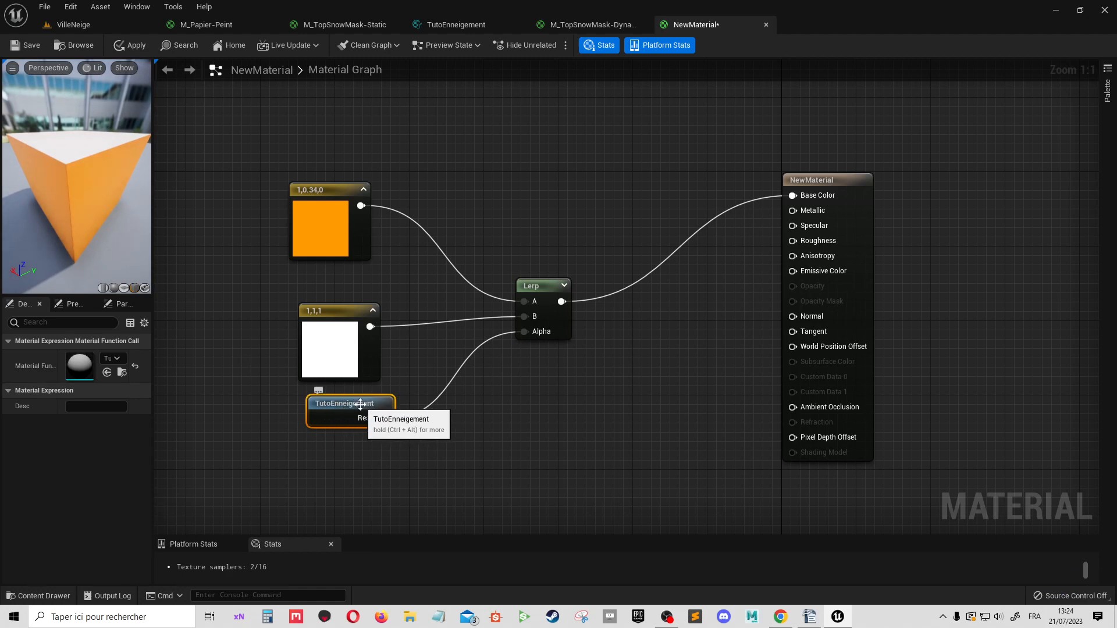
right_click_drag(454, 430, 528, 404)
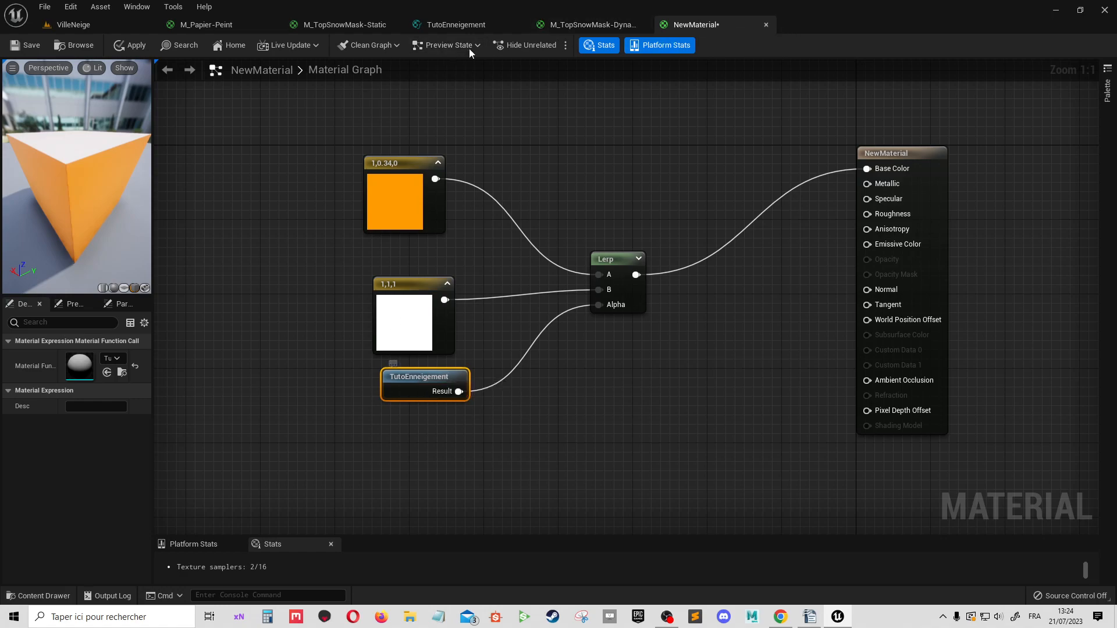
left_click(19, 50)
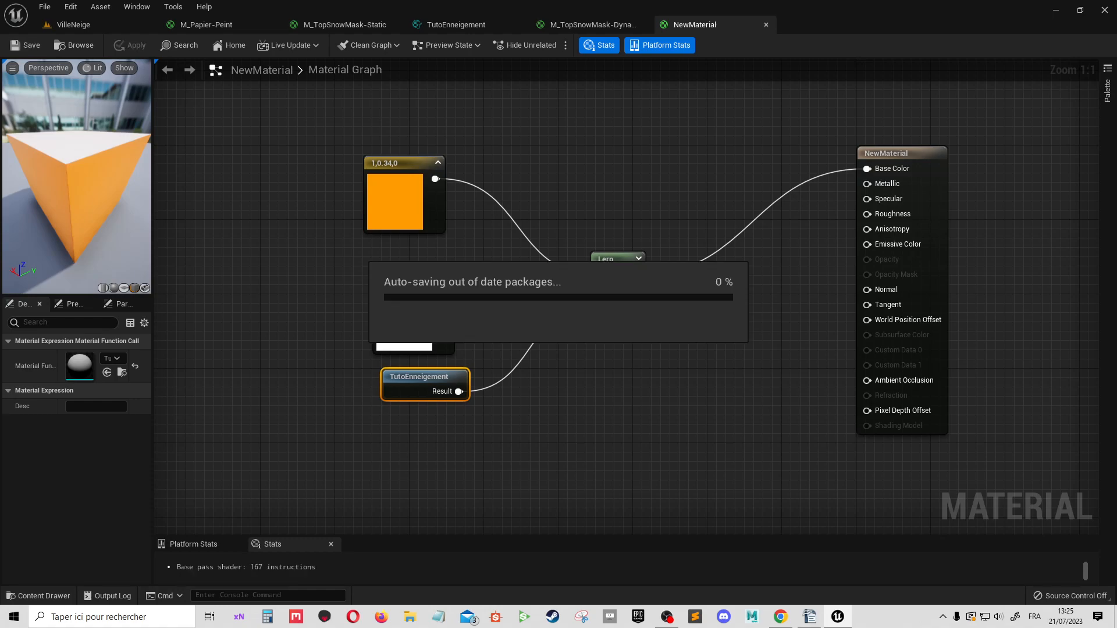
- Create a material instance of NewMaterial with the default name, open it and enable the EnneigementStatique parameter override
left_click(127, 25)
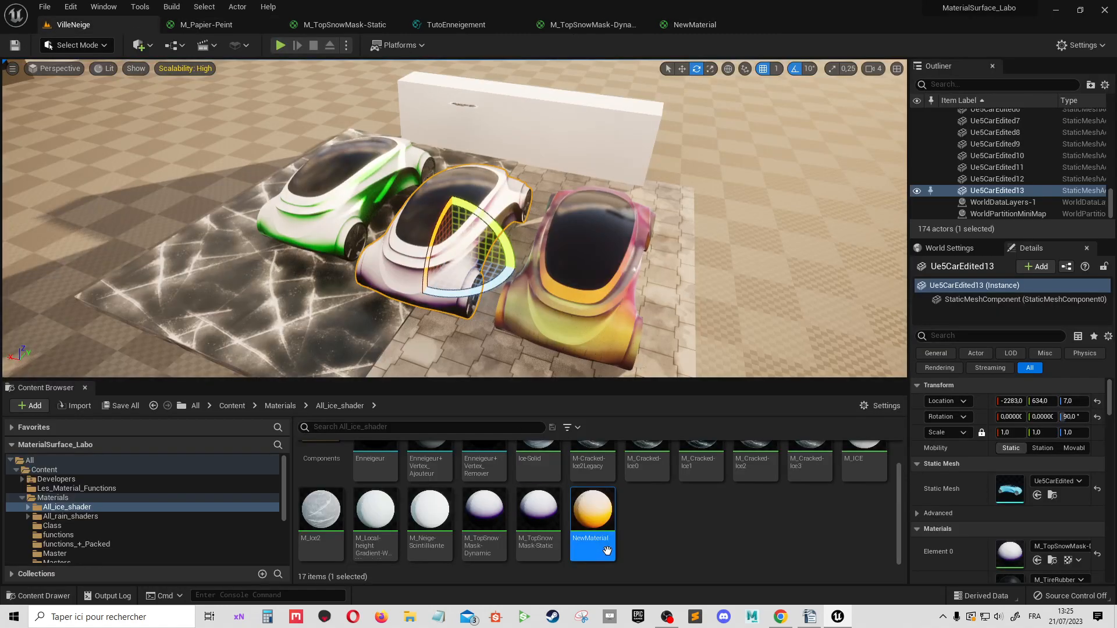
right_click(604, 518)
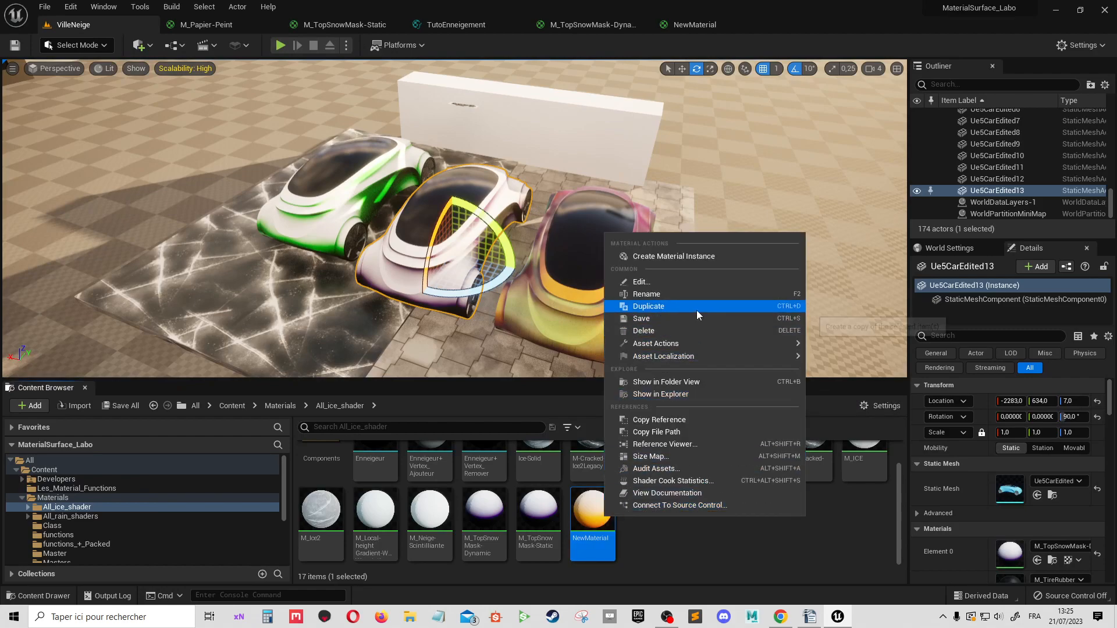
left_click(689, 256)
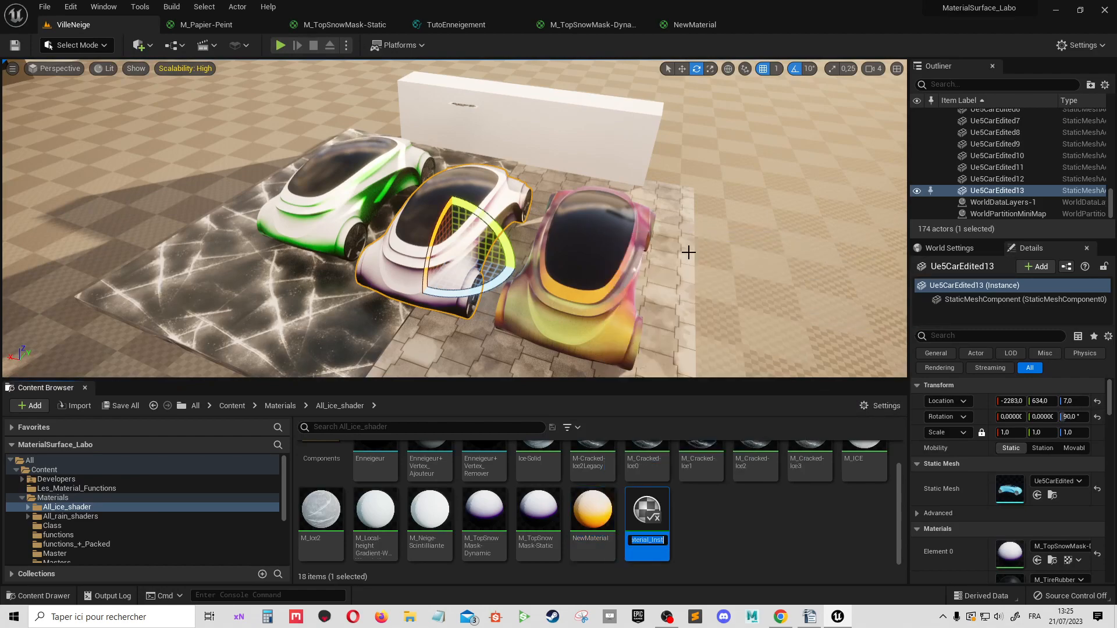
key("Return")
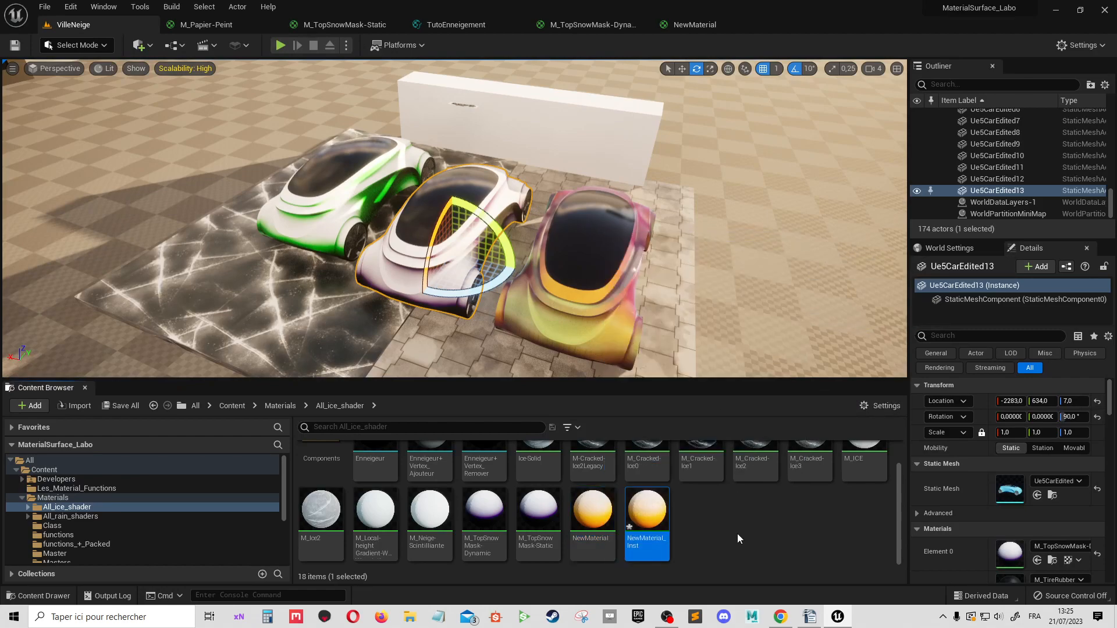
double_click(663, 517)
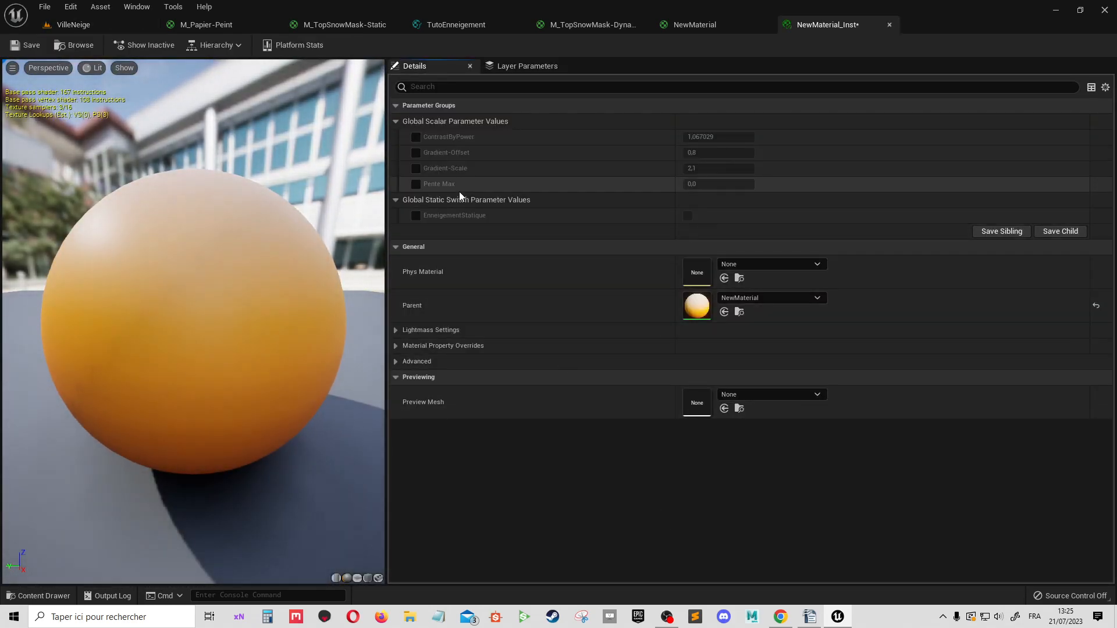
left_click(418, 219)
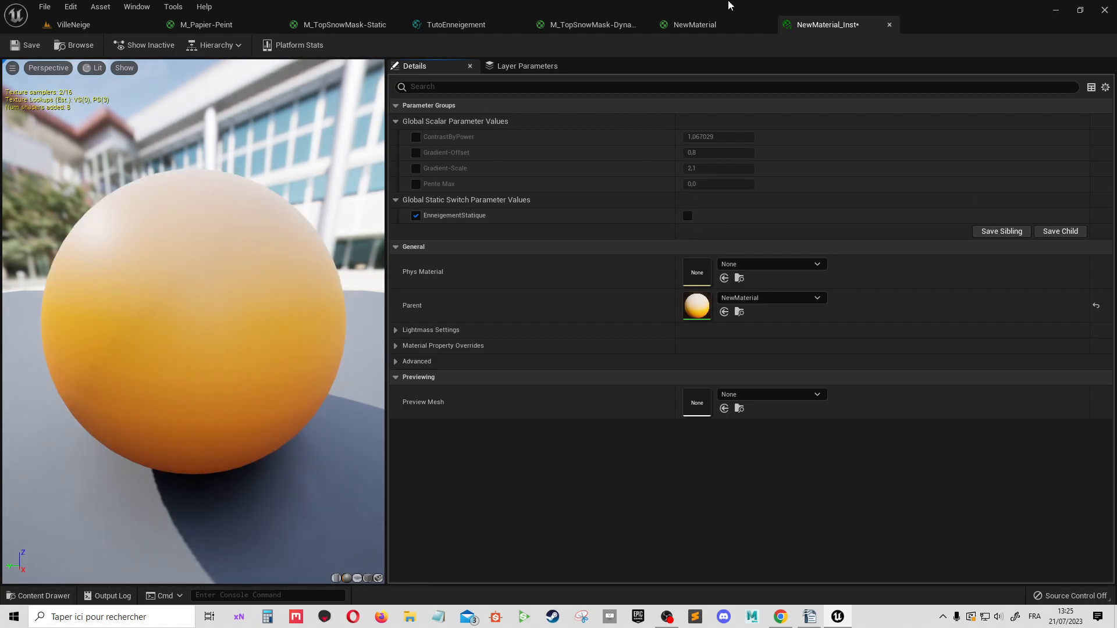
- Detach the instance editor into a floating window beside the cars in the VilleNeige level view
left_click_drag(728, 5, 666, 4)
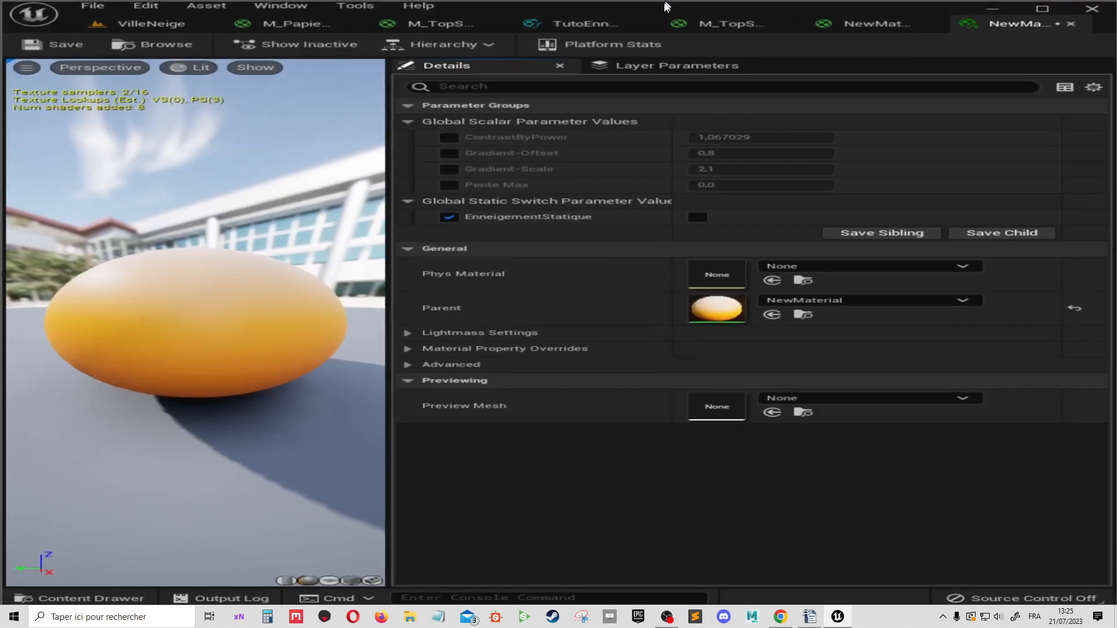
left_click(122, 27)
left_click(811, 26)
left_click_drag(813, 81, 800, 99)
left_click(74, 24)
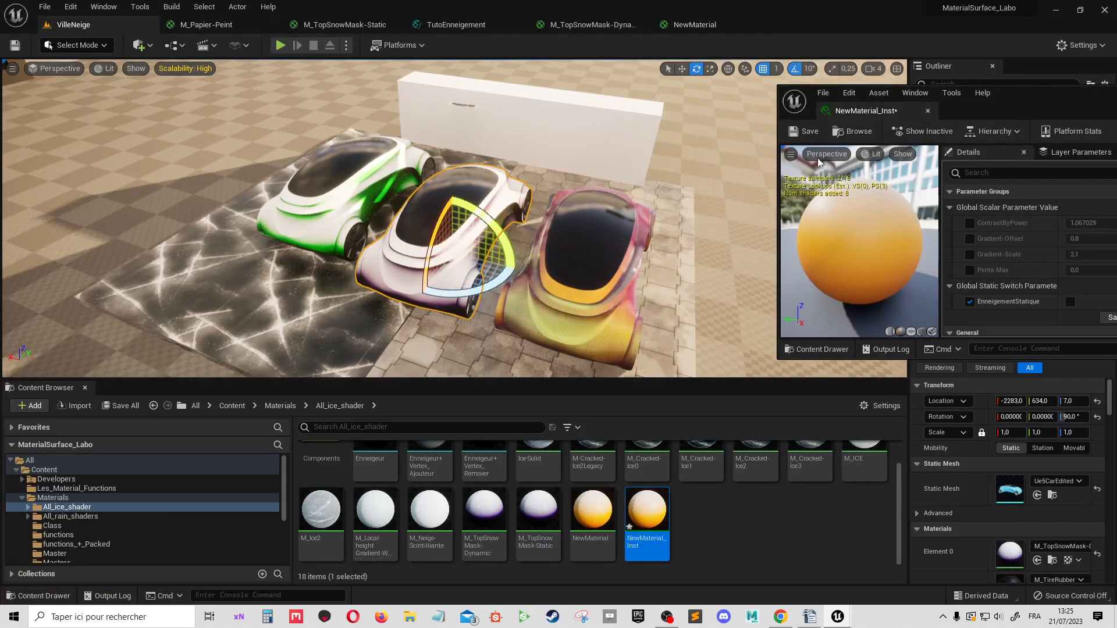
left_click_drag(1019, 110, 836, 105)
- Apply NewMaterial_Inst to the middle car and tilt the car by 50°
left_click_drag(668, 552, 397, 250)
left_click_drag(504, 156, 756, 169, "alt")
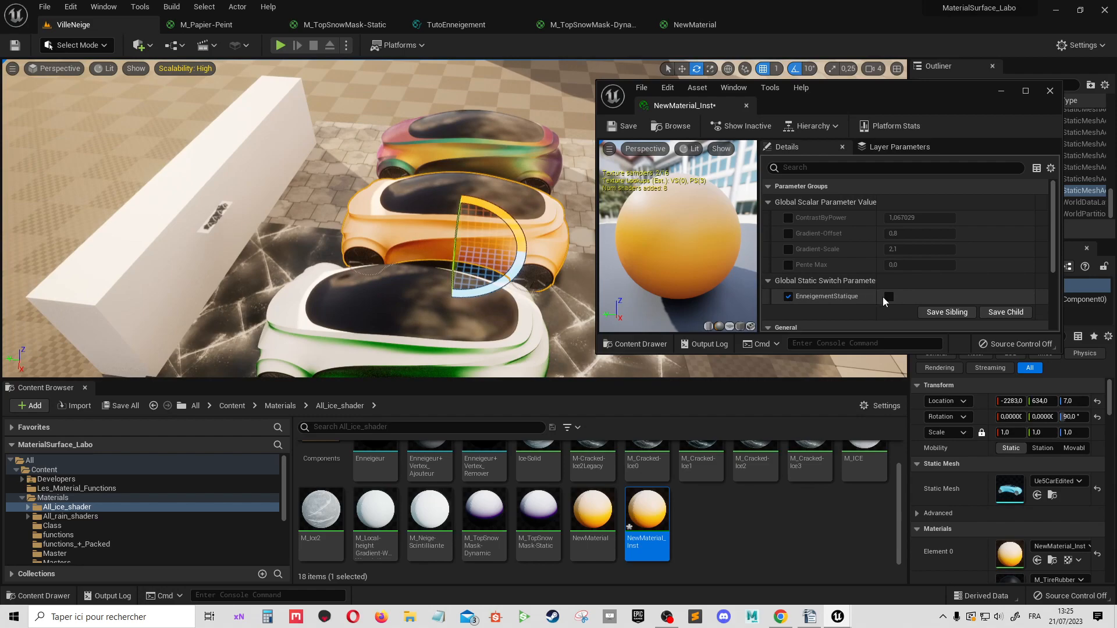
left_click_drag(489, 210, 550, 247)
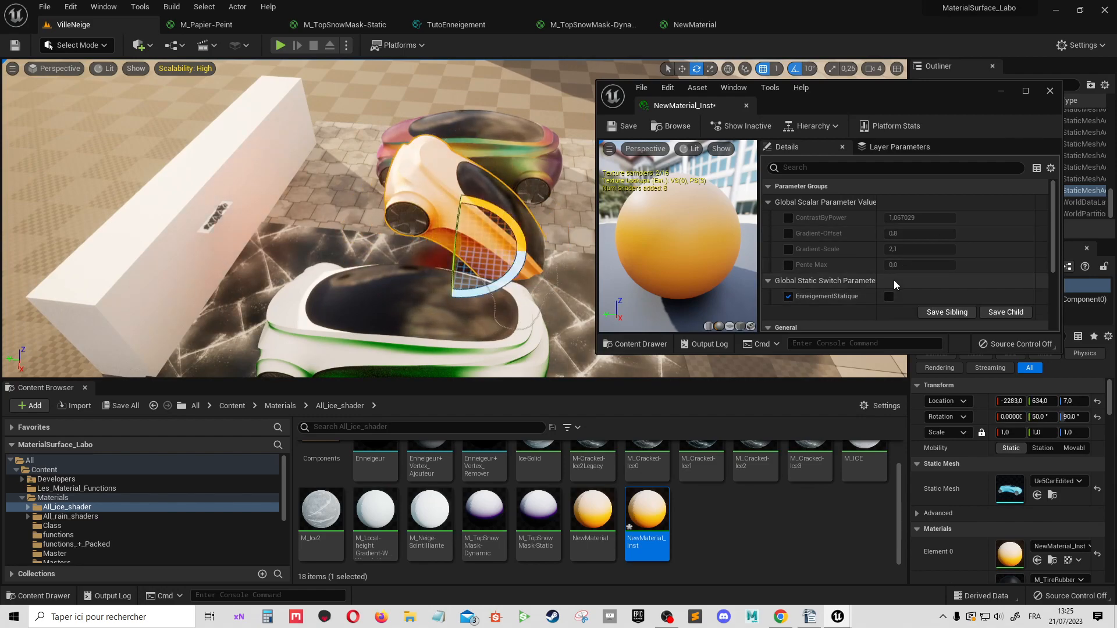
- Turn on EnneigementStatique in the instance, flip the car upside down and raise it to Z 132, toggling the switch to compare the snow
left_click(889, 296)
left_click_drag(497, 214, 556, 292)
key("w")
left_click_drag(460, 209, 448, 152)
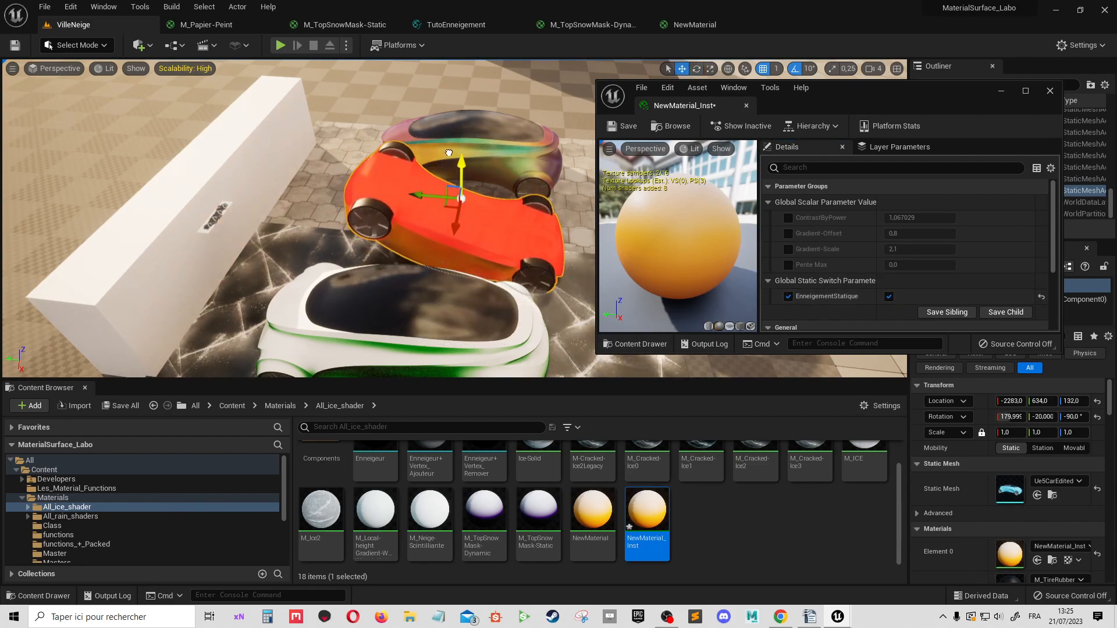
left_click(888, 296)
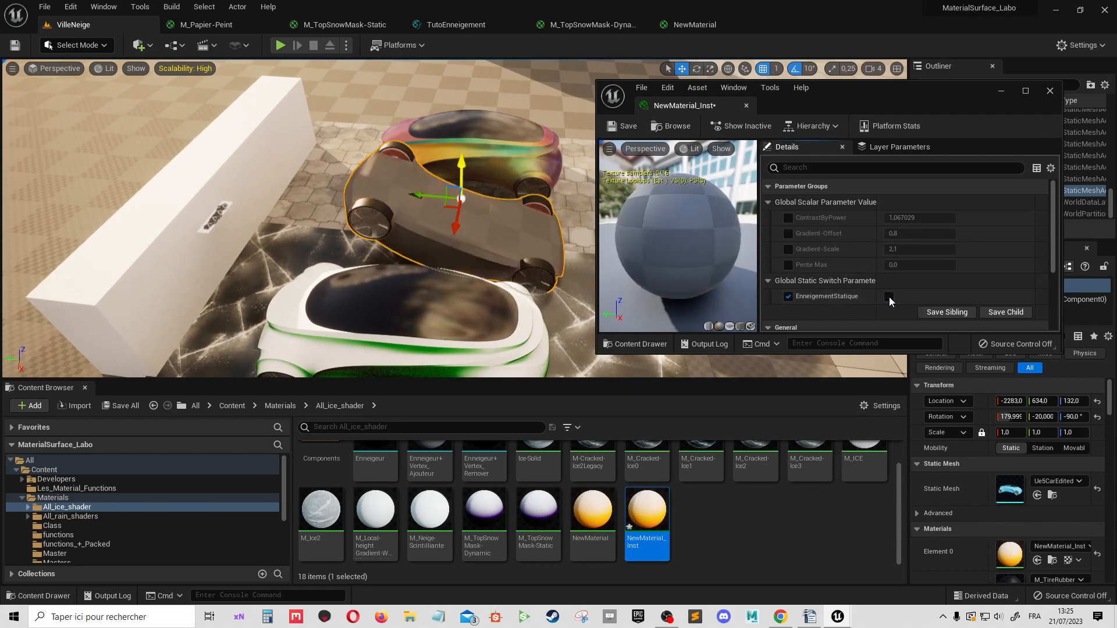
left_click(889, 296)
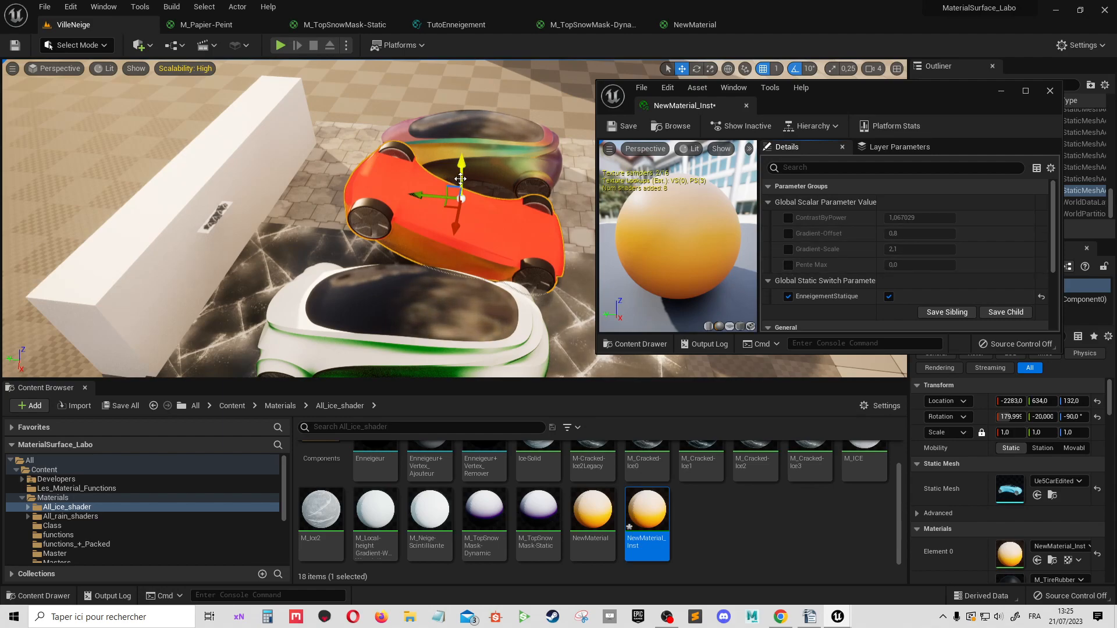
- Minimize the instance window and examine the TutoEnneigement graph, from the gradient and contrast nodes to the normal inclination section and output
left_click(458, 27)
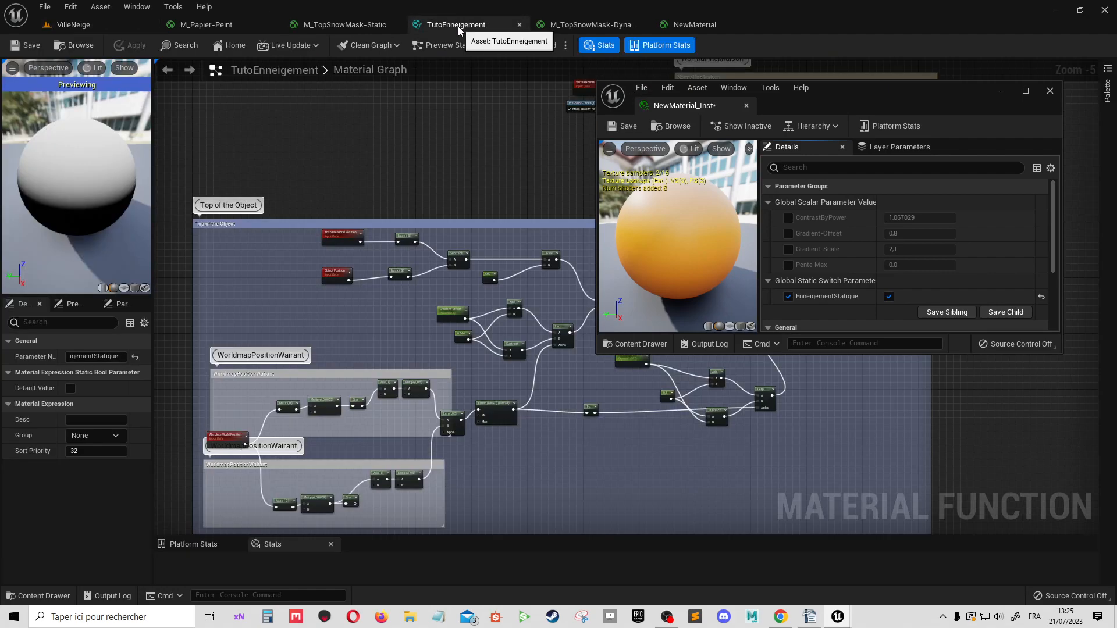
left_click(995, 92)
right_click_drag(552, 385, 553, 263)
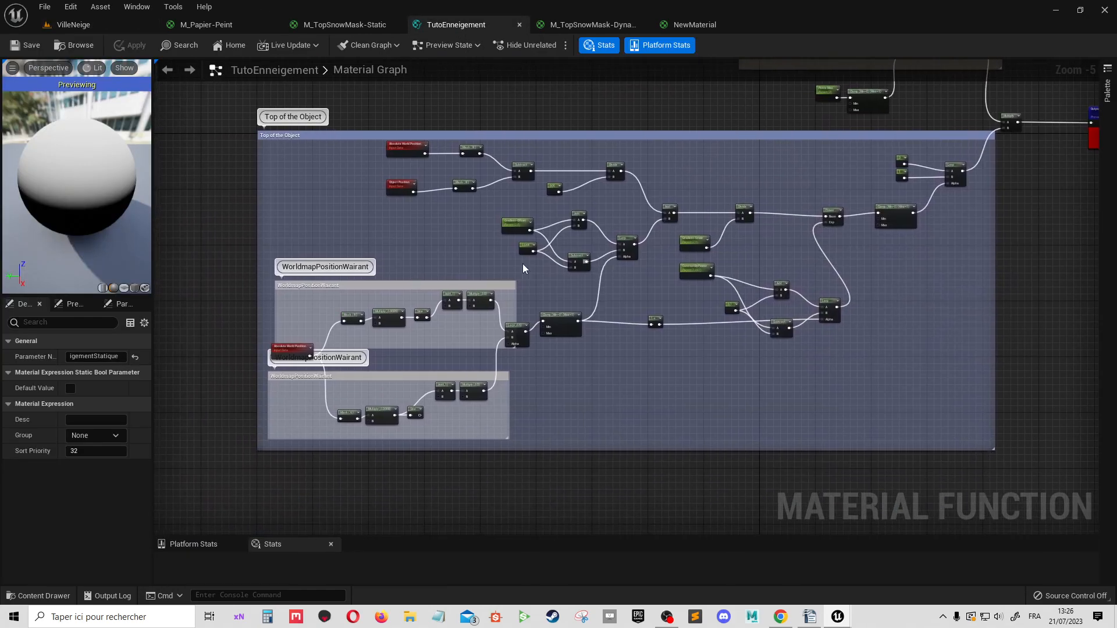
scroll(516, 198, "up", 4)
scroll(534, 232, "down", 2)
right_click_drag(850, 289, 700, 287)
scroll(700, 287, "up", 2)
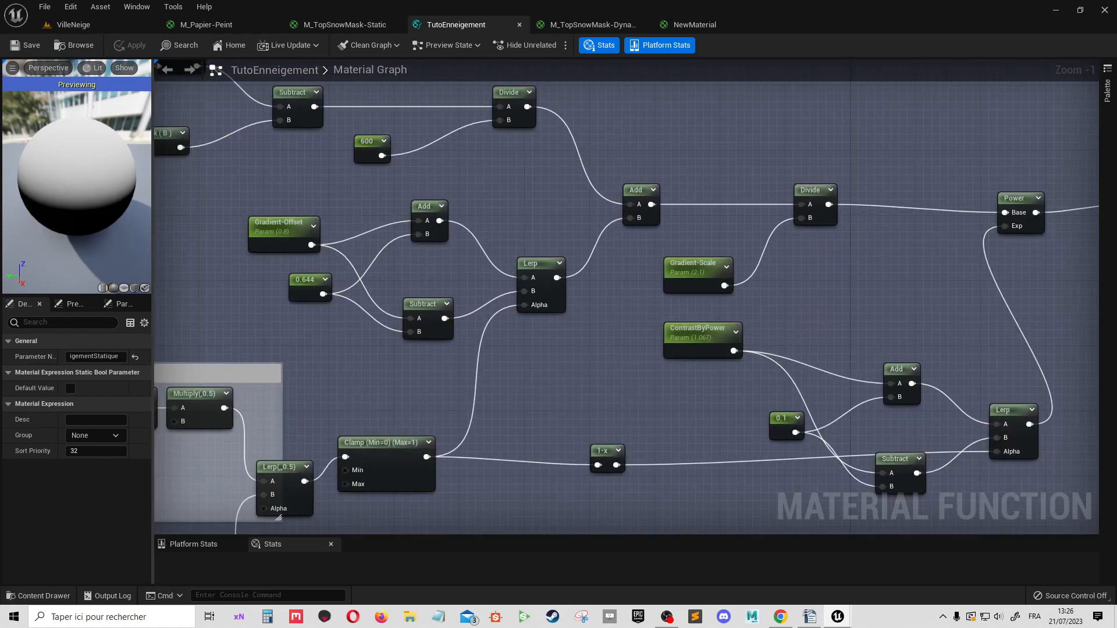
left_click_drag(77, 180, 98, 164)
scroll(616, 409, "down", 4)
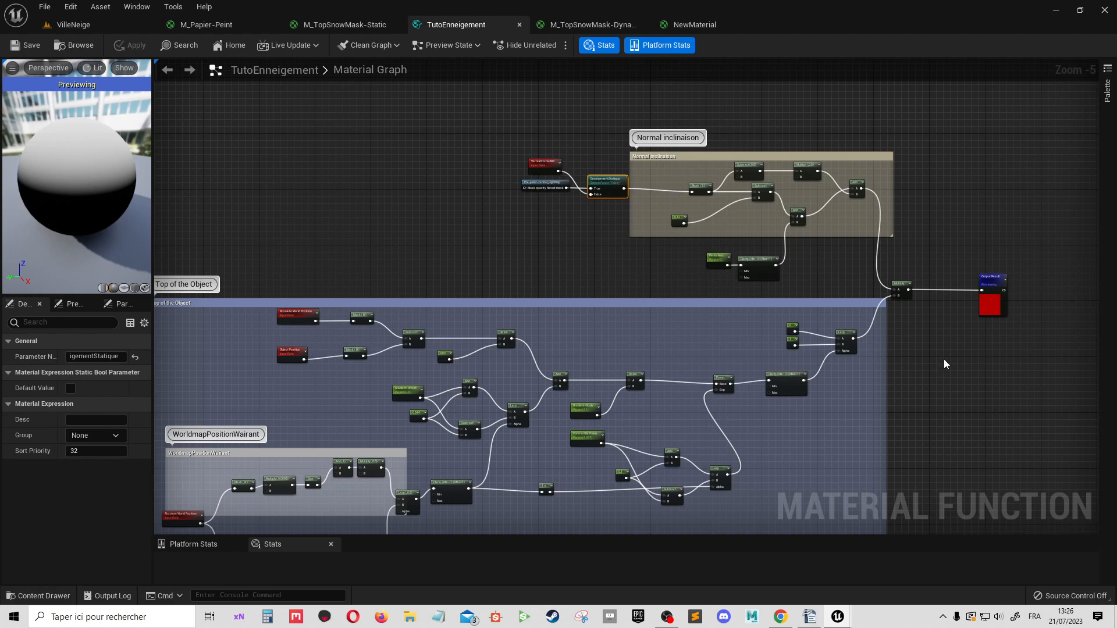
left_click(592, 24)
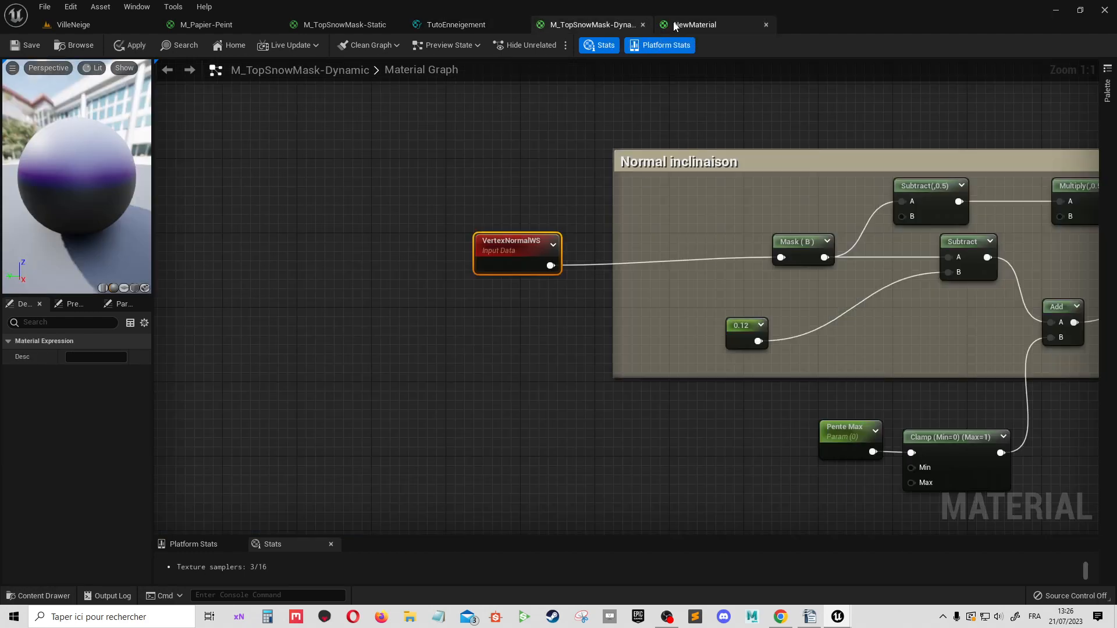
- In NewMaterial, move the color, TutoEnneigement and Lerp nodes up together, and shift the orange node closer to the white one
left_click(694, 25)
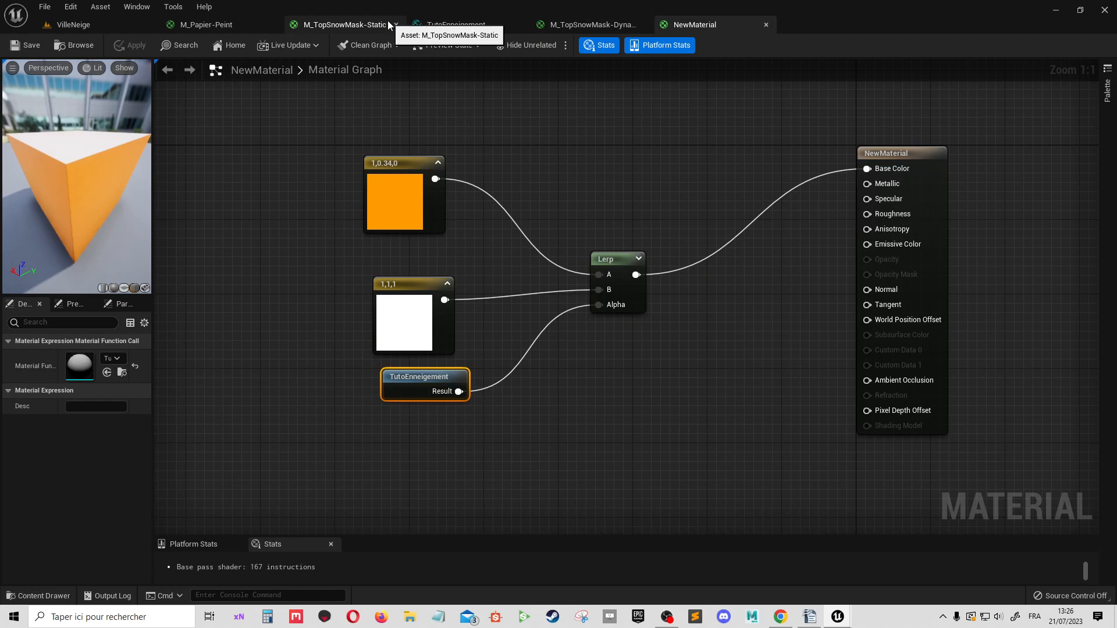
right_click_drag(589, 349, 630, 333)
left_click_drag(424, 117, 674, 414)
left_click_drag(654, 256, 640, 197)
left_click(516, 219)
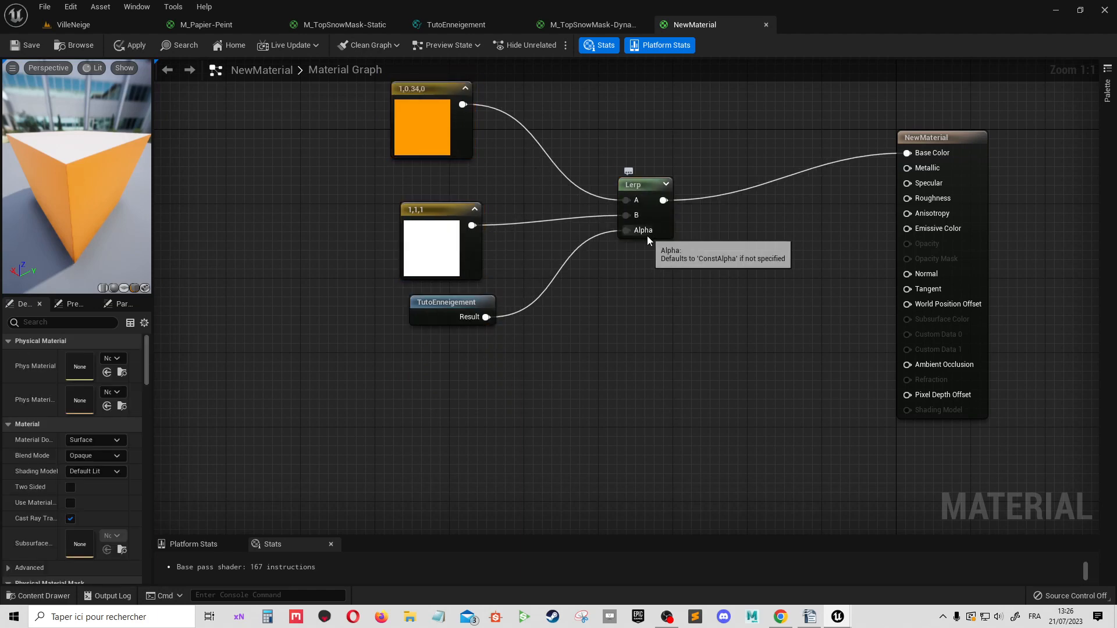
left_click(423, 116)
left_click_drag(422, 115, 431, 125)
left_click_drag(127, 232, 98, 203)
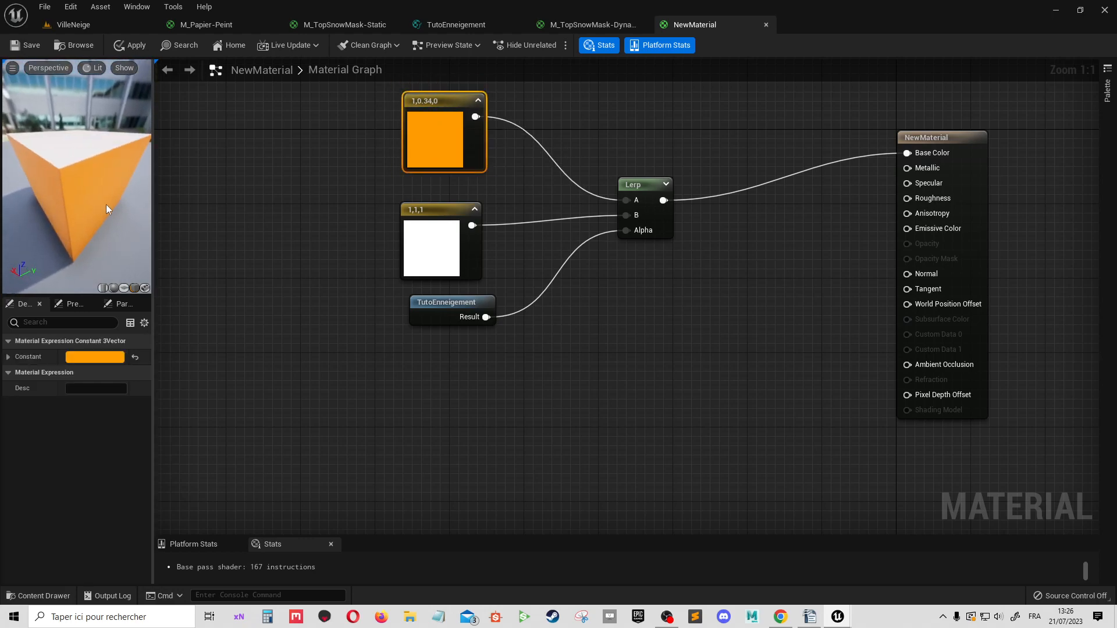
- Duplicate the Lerp node in NewMaterial, place the copy below the original, and add a Constant node beside it
left_click(635, 186)
key("ctrl+d")
left_click_drag(686, 192, 722, 385)
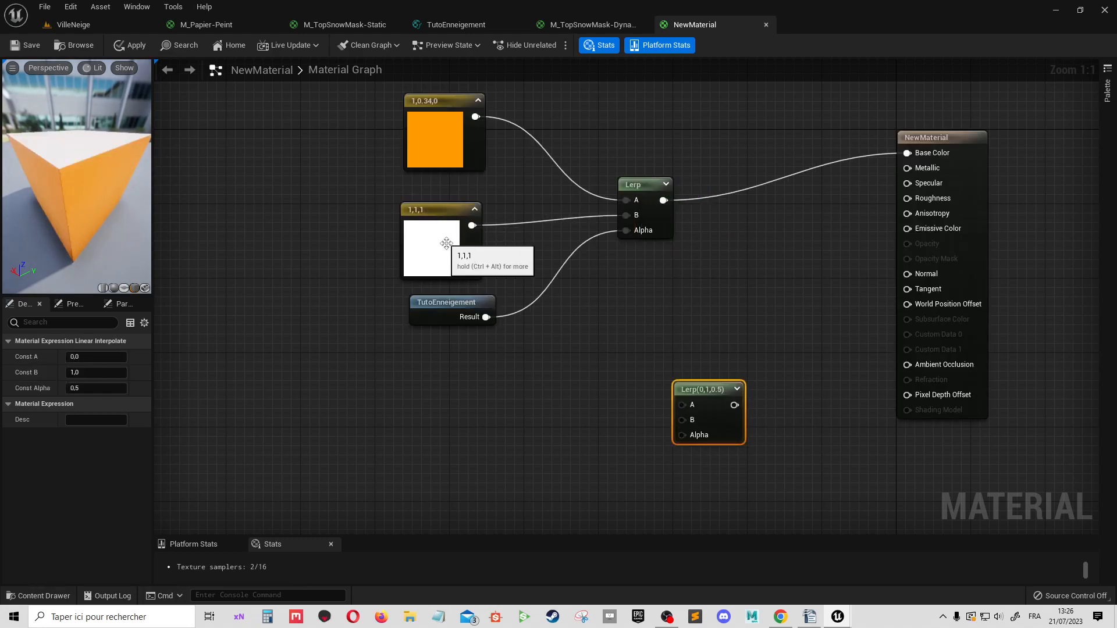
right_click_drag(663, 378, 685, 343)
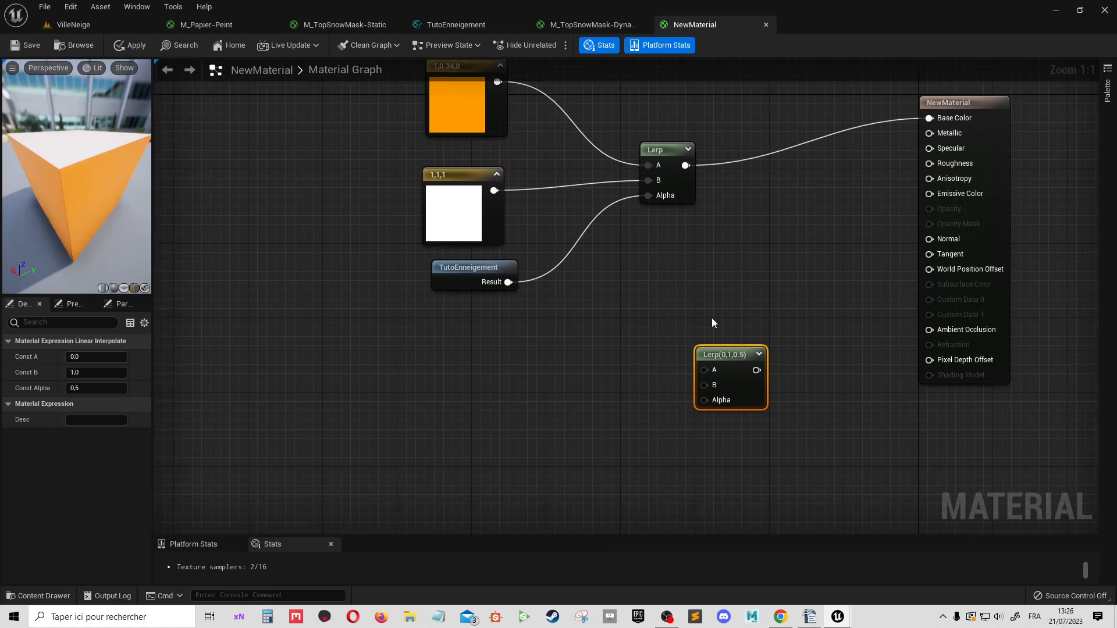
right_click(581, 356)
type("con")
key("Return")
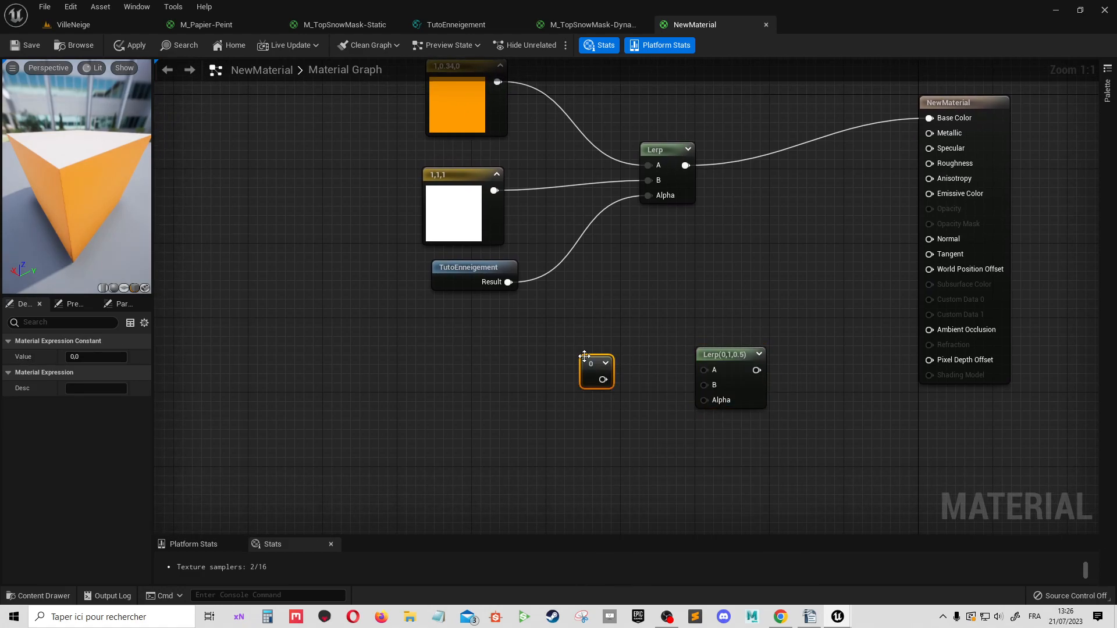
- Wire the 0 constant into the new Lerp's B input and a duplicated constant set to 1 into its A input
left_click_drag(599, 380, 704, 385)
key("ctrl+d")
left_click(95, 357)
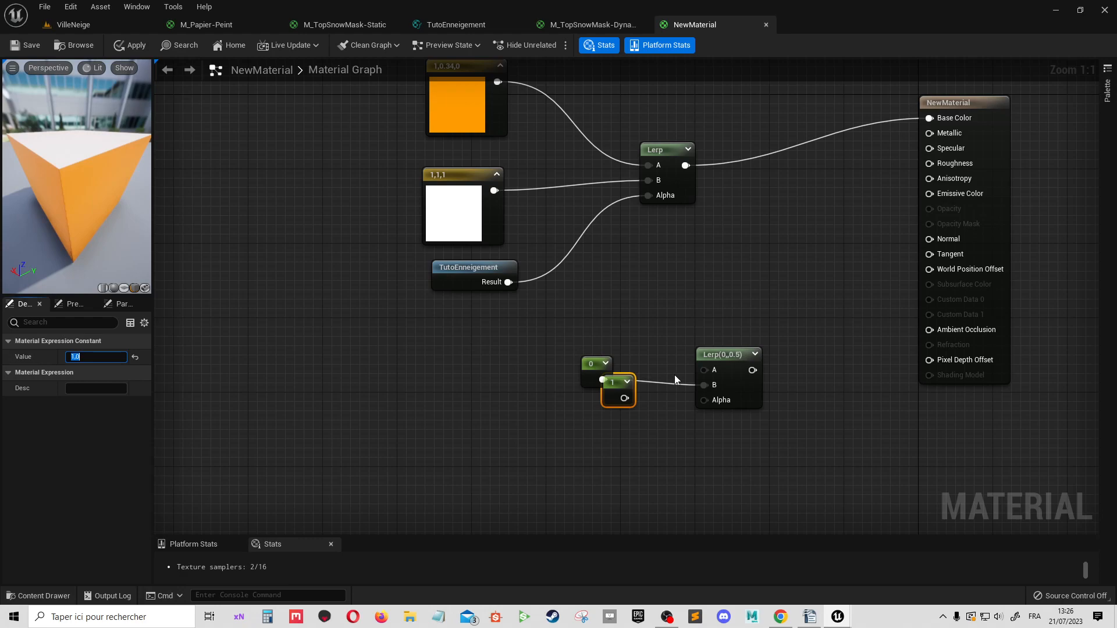
left_click_drag(703, 369, 623, 398)
- Connect the TutoEnneigement result to the new Lerp's Alpha, then place constant 1 above 0 and move the function node farther from the Lerps
left_click_drag(603, 379, 605, 336)
left_click(580, 404)
left_click_drag(623, 398, 608, 347)
left_click_drag(509, 283, 702, 399)
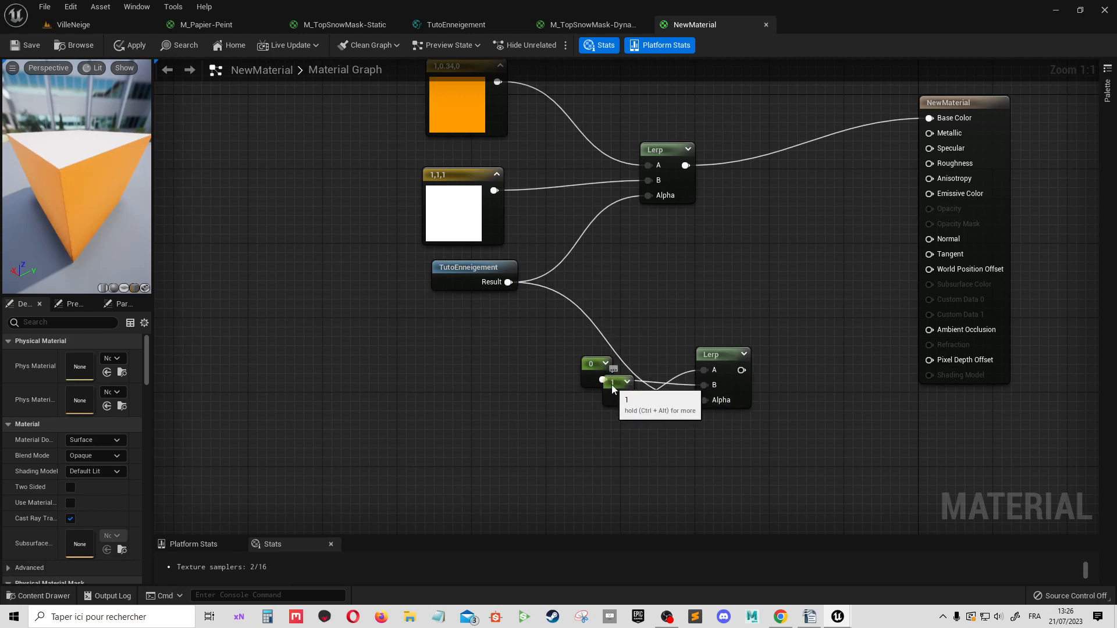
left_click_drag(612, 385, 583, 340)
left_click_drag(461, 273, 401, 275)
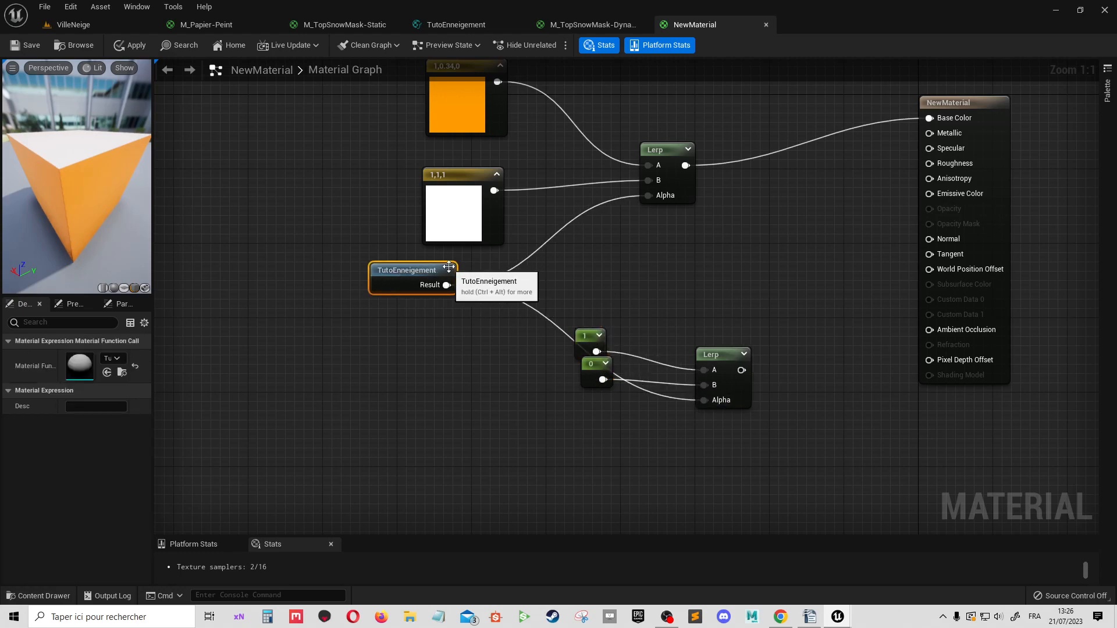
right_click_drag(500, 272, 494, 336)
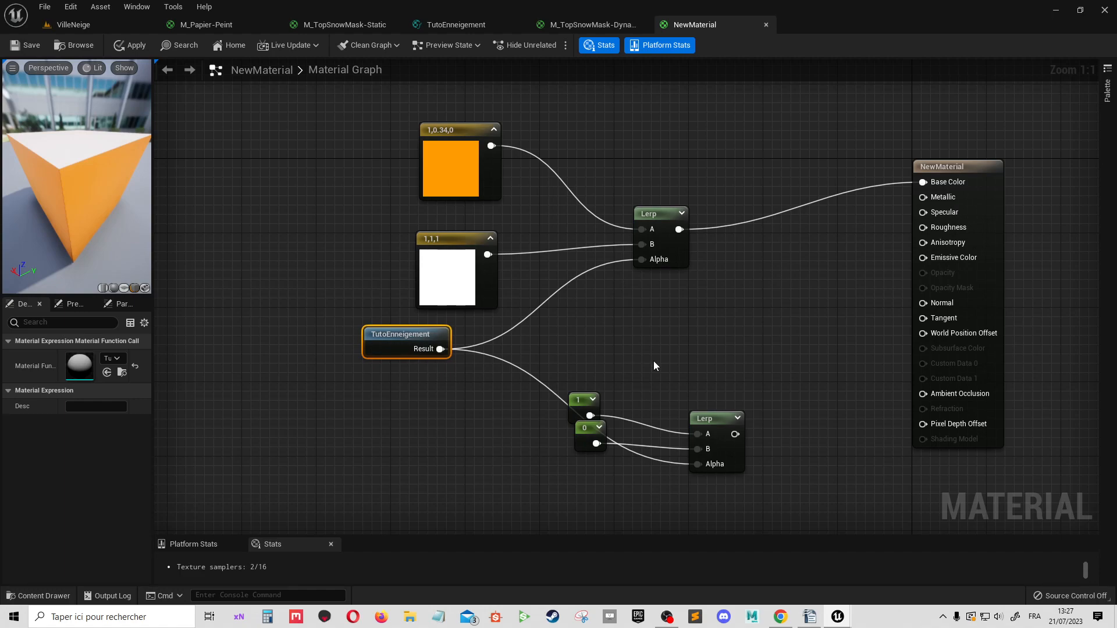
- Connect the new Lerp to the material's Roughness, check the result on a sphere preview, and save NewMaterial
left_click_drag(734, 434, 922, 227)
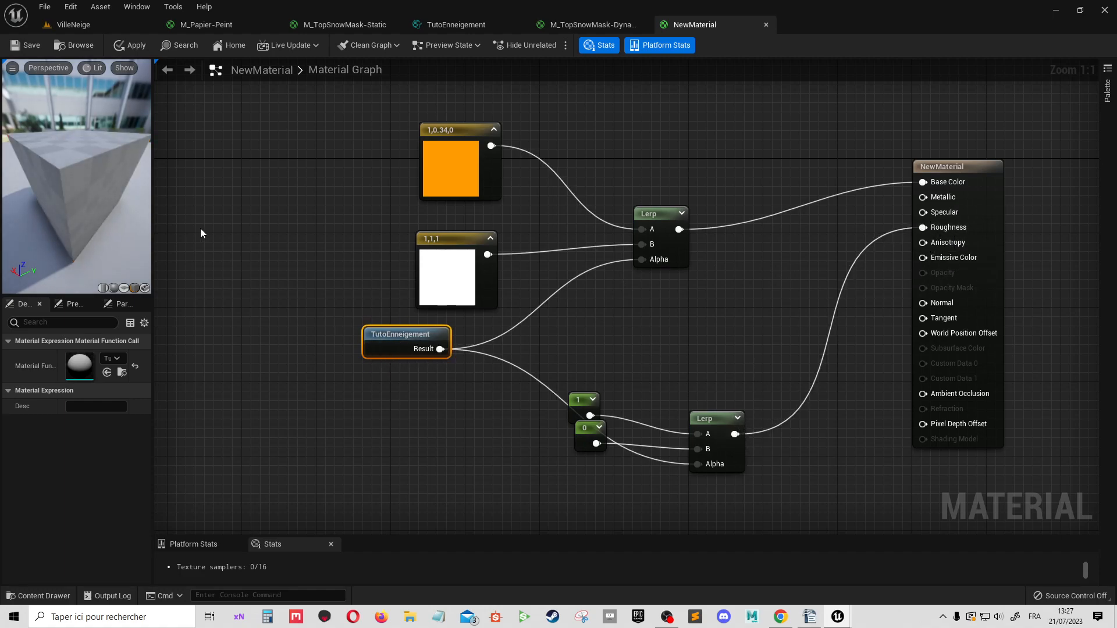
left_click_drag(105, 201, 135, 266)
left_click(114, 288)
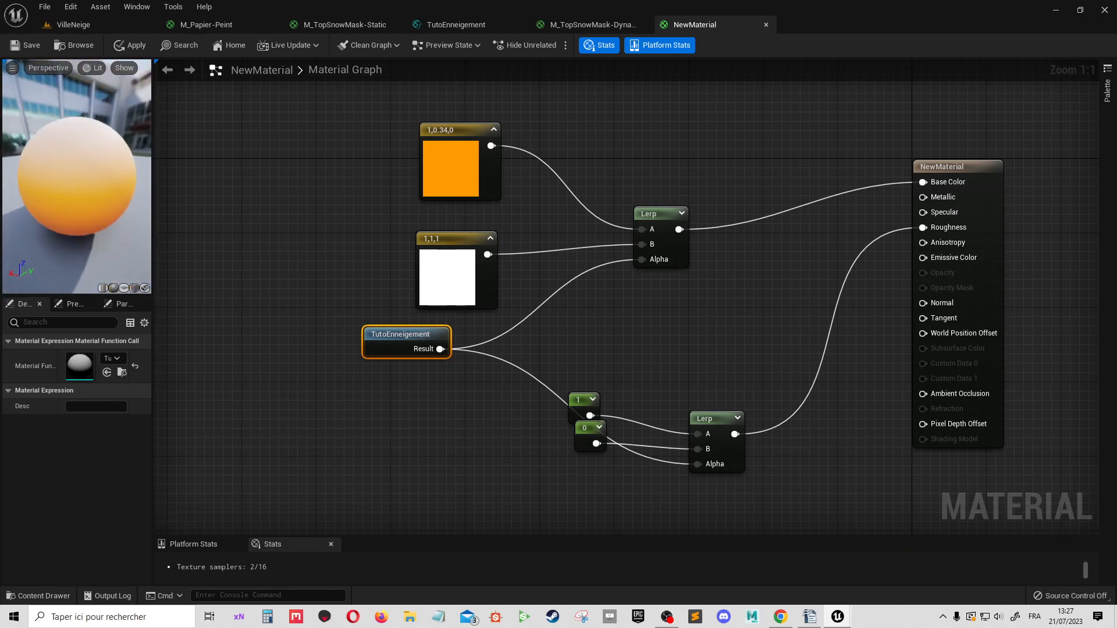
left_click(57, 49)
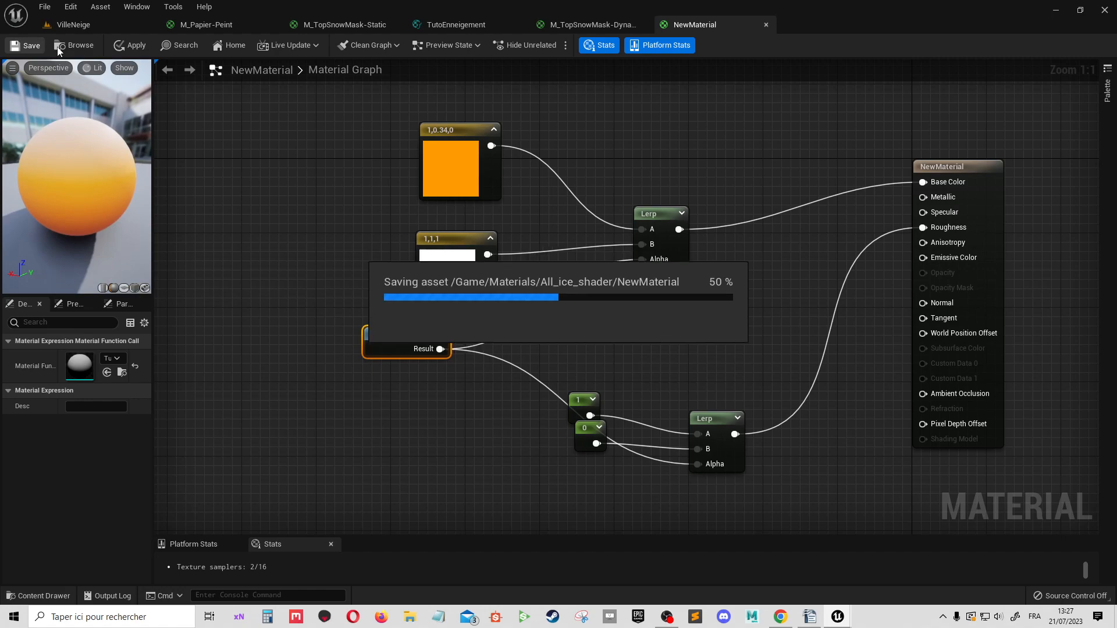
- Examine the M_Papier-Peint and TutoEnneigement graphs, and return to NewMaterial
left_click(235, 25)
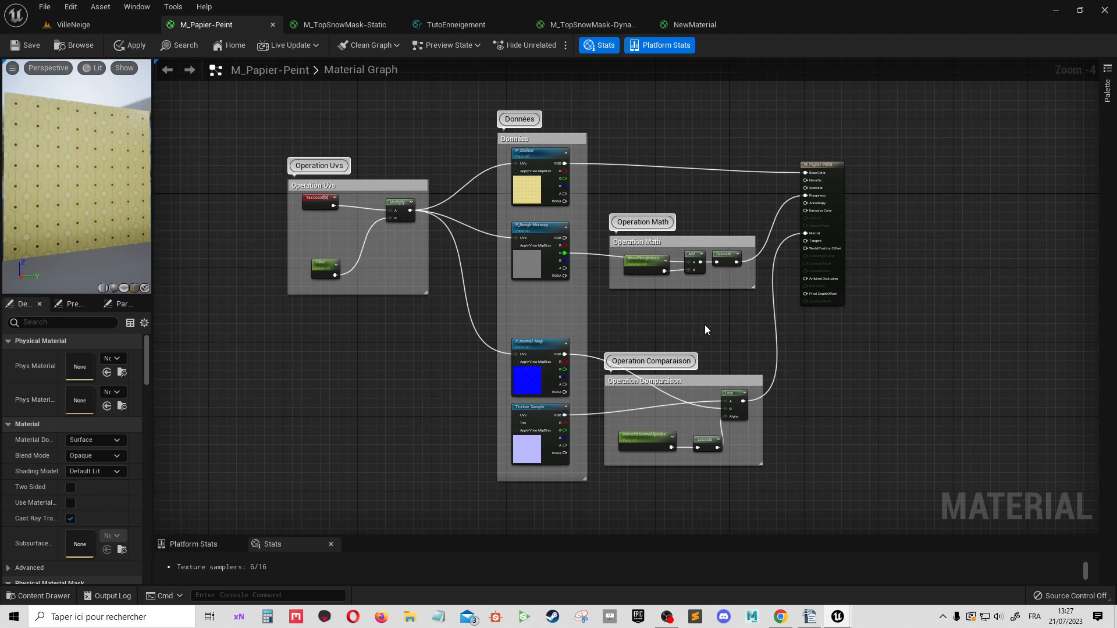
scroll(697, 308, "up", 2)
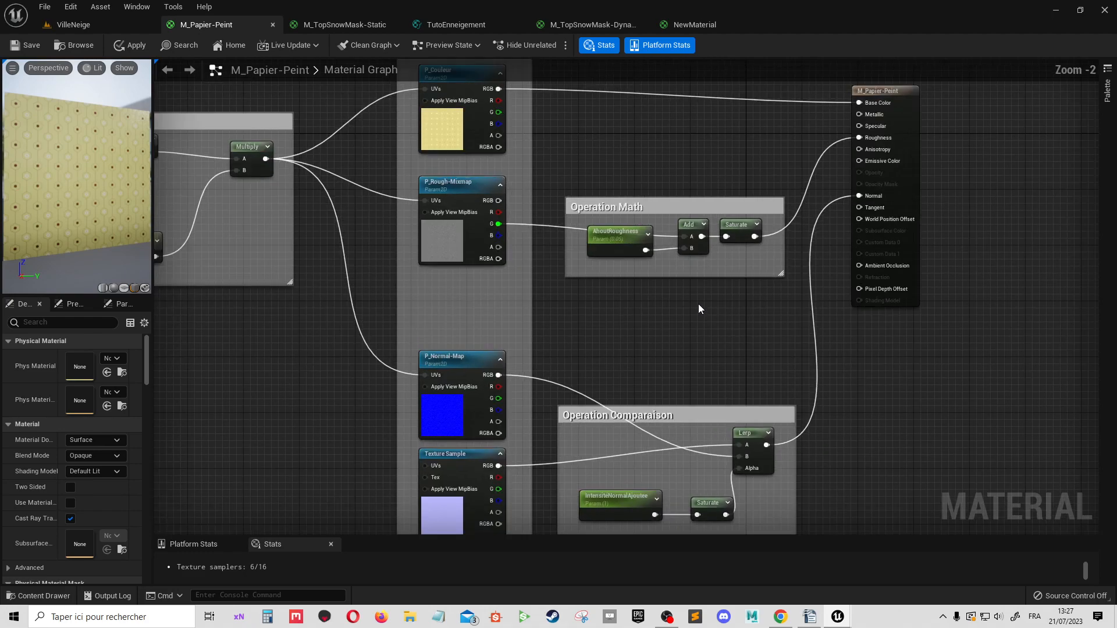
left_click(464, 25)
scroll(592, 223, "down", 2)
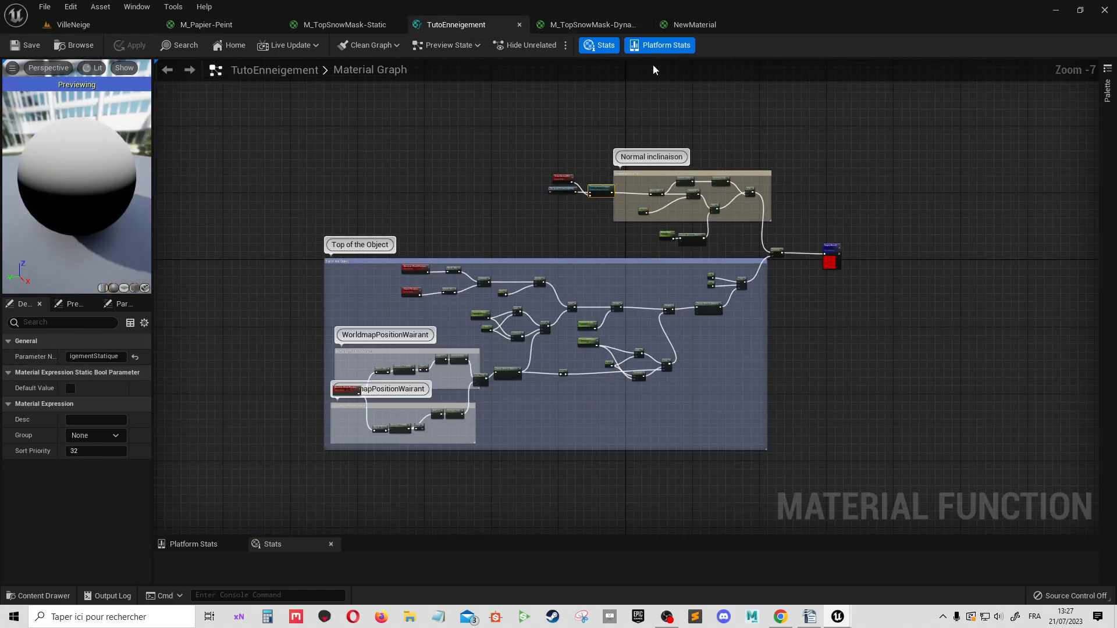
left_click(677, 25)
left_click_drag(407, 332, 462, 351)
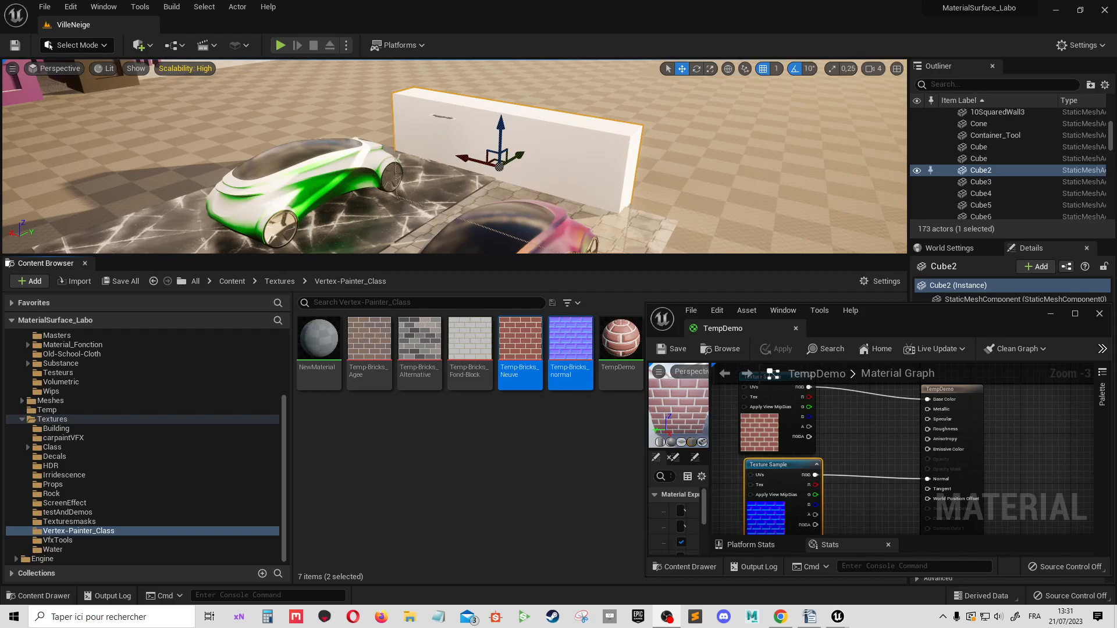
- Maximize the TempDemo material editor and line up the brick color and normal Texture Sample nodes farther from the material output
left_click(1074, 313)
key("Home")
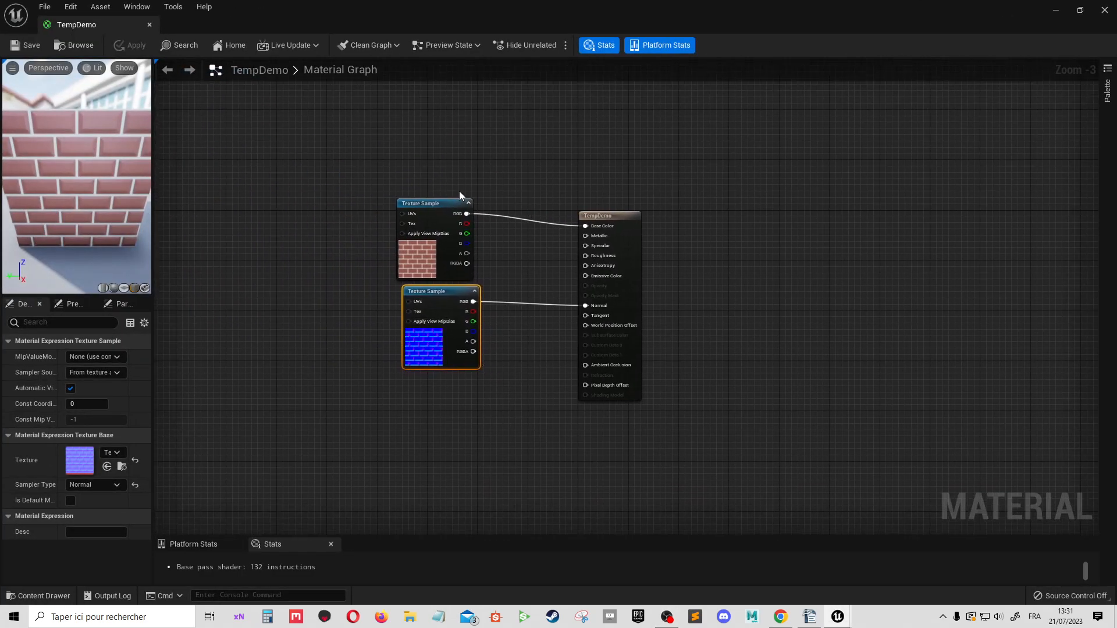
scroll(460, 195, "up", 3)
right_click_drag(588, 349, 576, 276)
left_click_drag(442, 271, 374, 293)
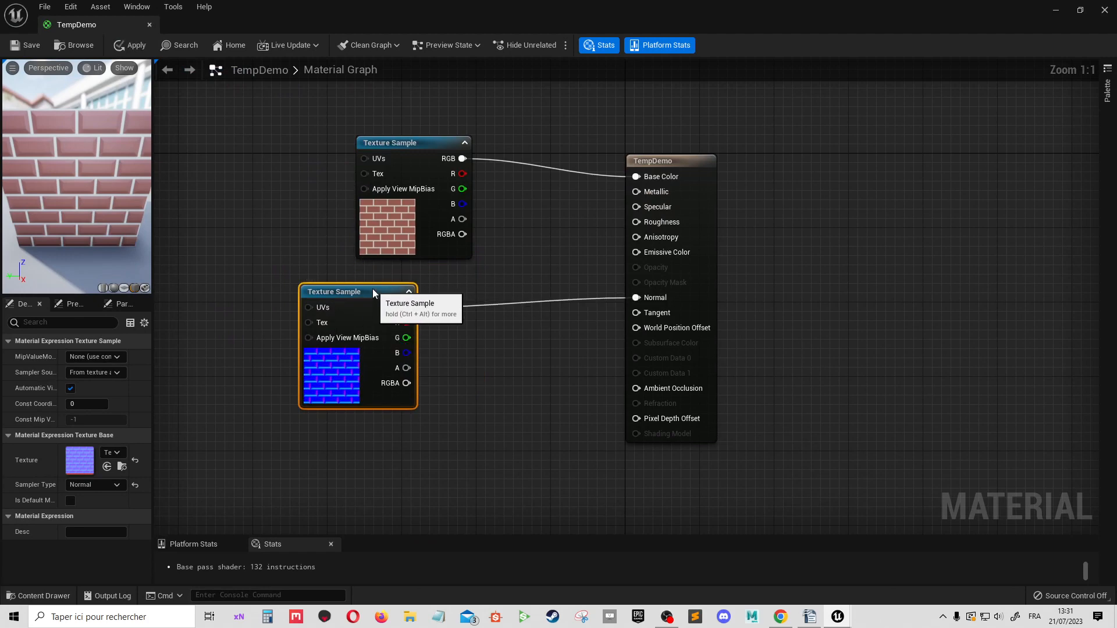
left_click_drag(399, 144, 343, 171)
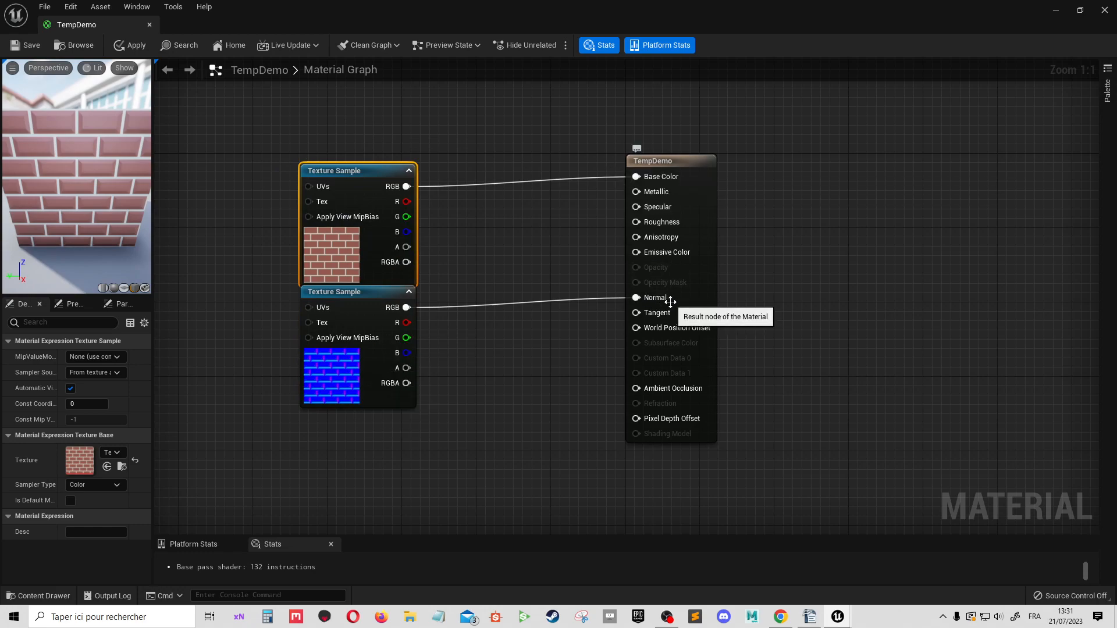
left_click_drag(98, 178, 65, 174)
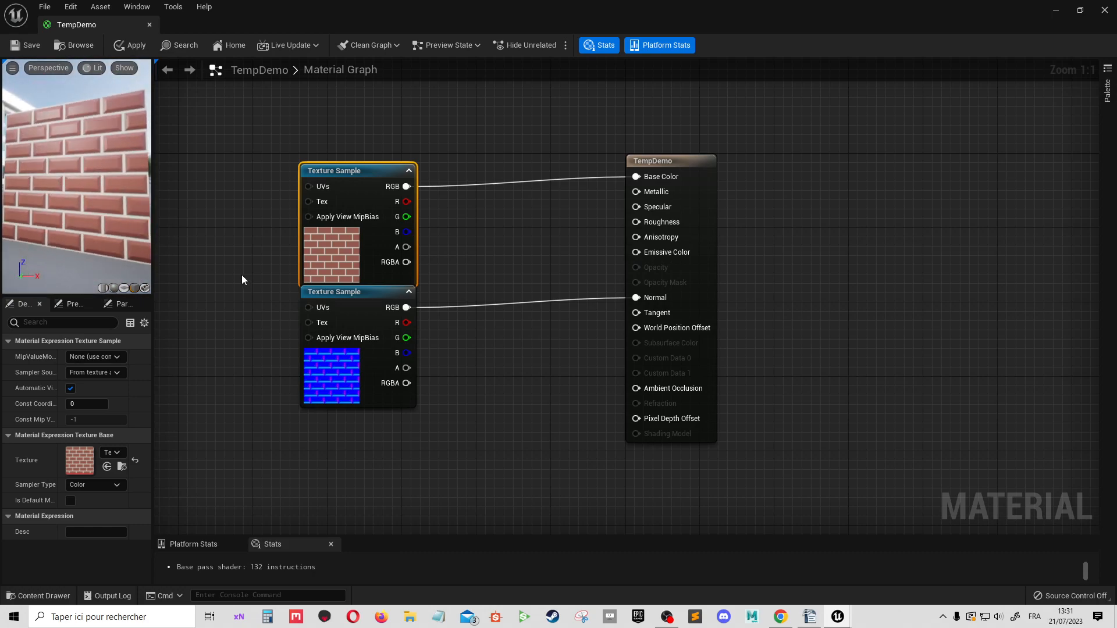
- Shrink the TempDemo editor window, apply TempDemo to the white wall beside the cars, and move the brick color node up
left_click_drag(302, 26, 897, 188)
left_click_drag(616, 347, 549, 174)
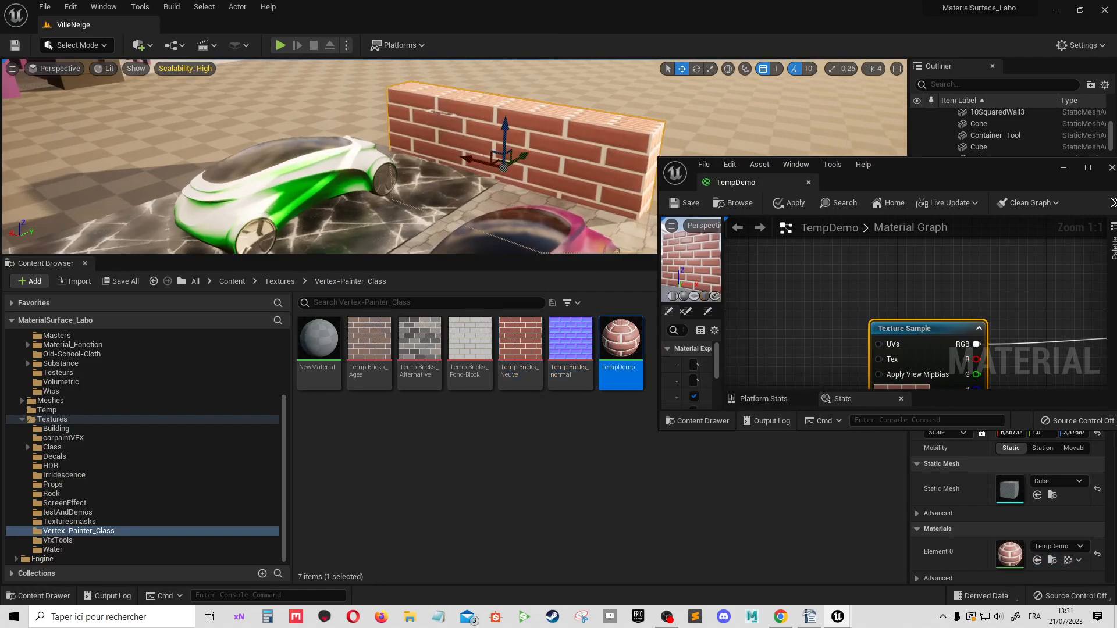
scroll(504, 124, "up", 3)
mouse_move(480, 121)
right_mouse_down()
mouse_move(445, 135)
mouse_move(488, 116)
right_mouse_up()
left_click_drag(907, 360, 889, 276)
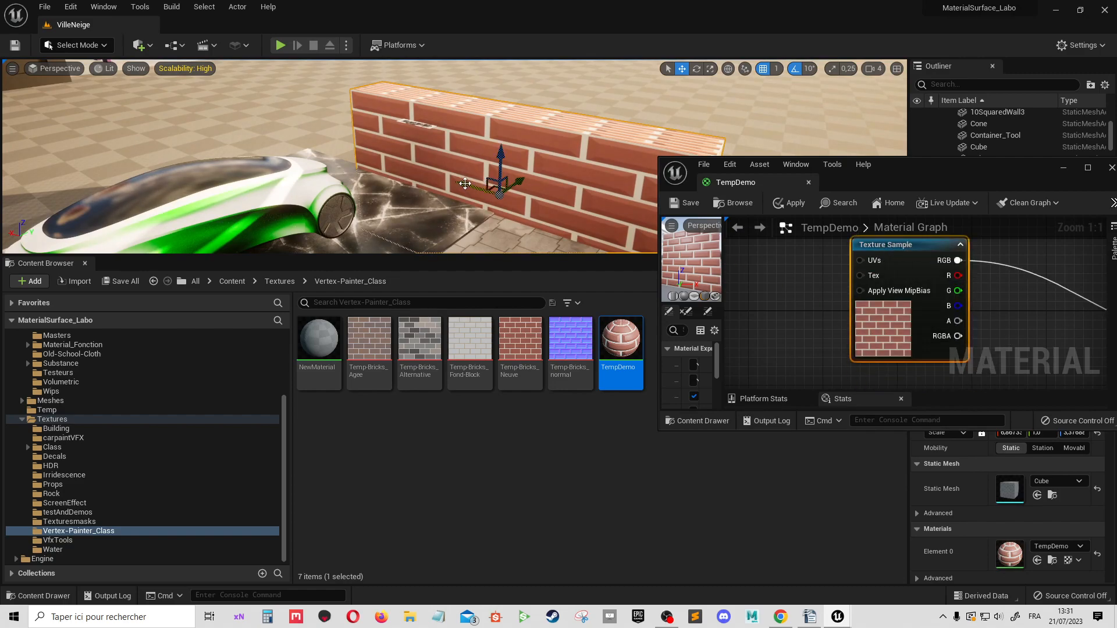
left_click_drag(471, 185, 498, 193, "alt")
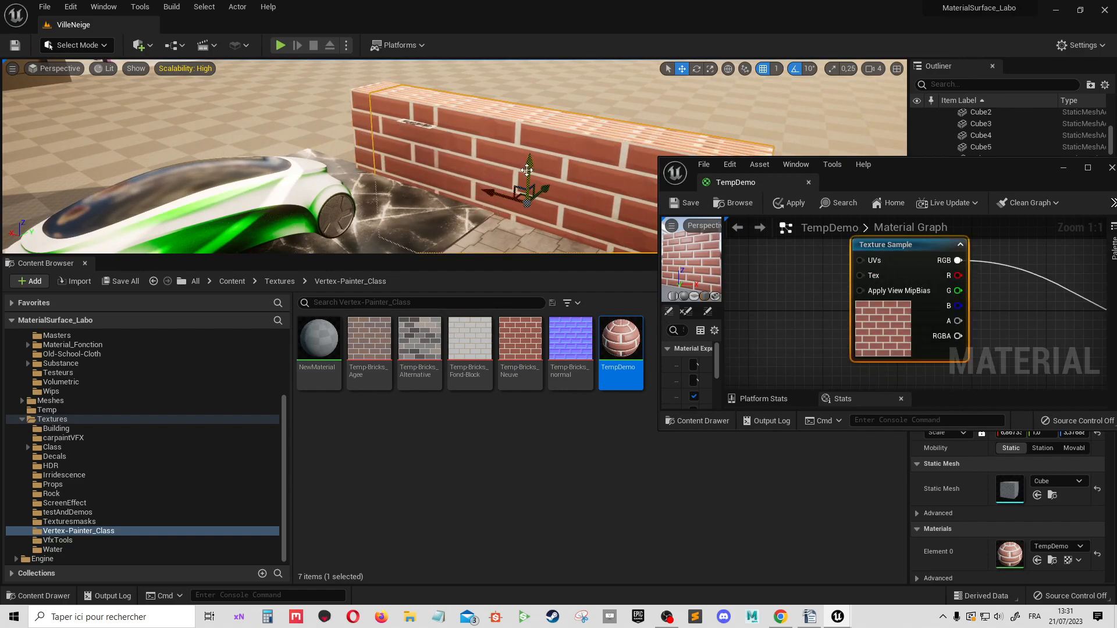
key("Delete")
left_click(517, 167)
- Rescale the brick wall and inspect how the brick texture follows its new proportions
key("e")
key("r")
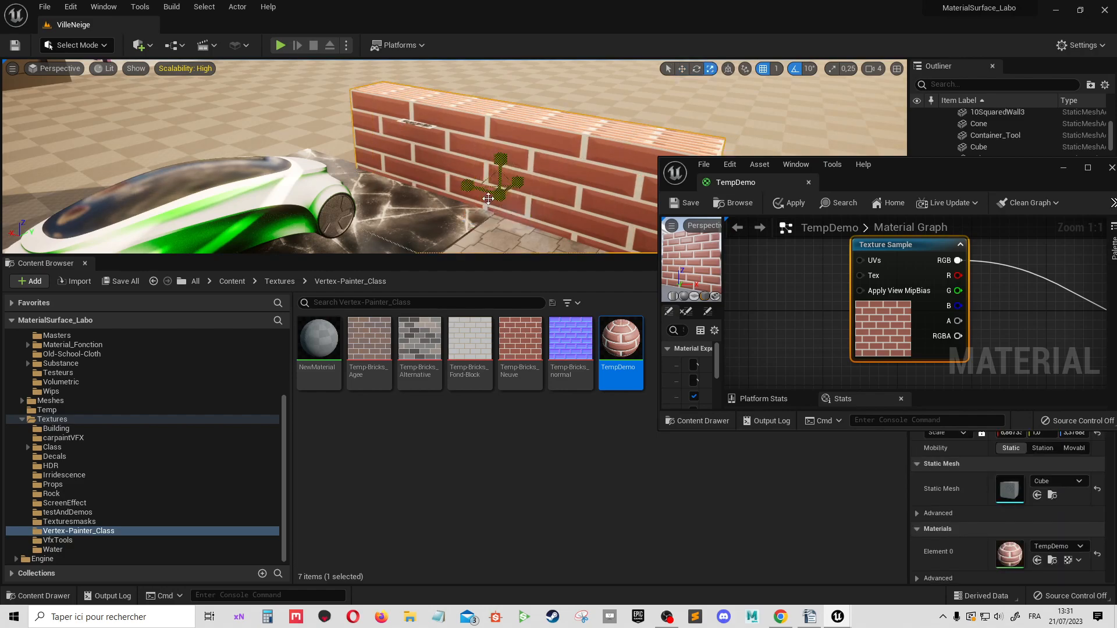
left_click_drag(468, 184, 510, 60)
key("w")
right_click_drag(549, 98, 506, 99)
key("r")
left_click_drag(477, 146, 526, 120)
key("w")
key("f")
mouse_move(494, 179)
left_mouse_down("alt")
mouse_move(646, 173)
mouse_move(494, 185)
left_mouse_up("alt")
- Maximize the TempDemo editor, align the brick color node directly above the normal map node, and inspect the bricks on the cube preview
left_click_drag(938, 179, 718, 39)
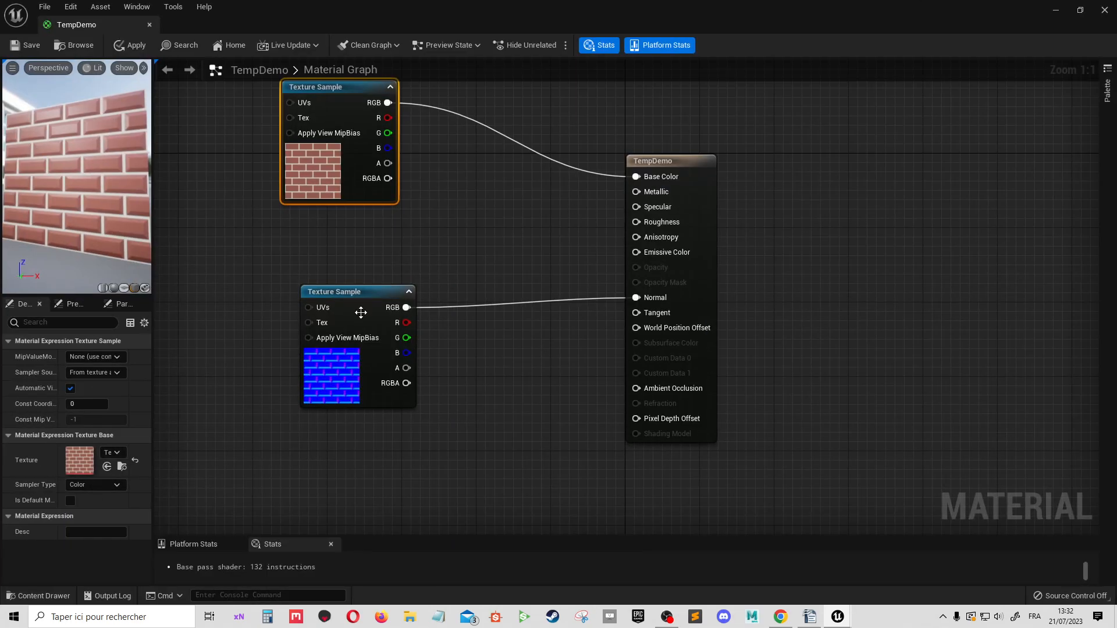
key("Home")
left_click_drag(497, 257, 503, 269)
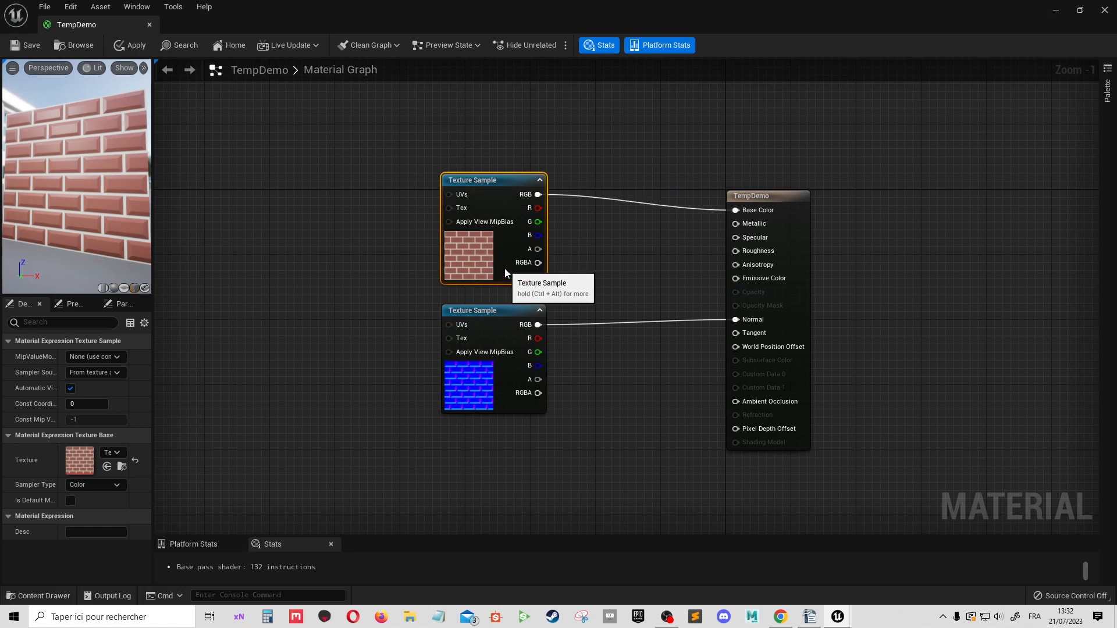
right_click_drag(395, 308, 494, 313)
left_click_drag(62, 207, 82, 211)
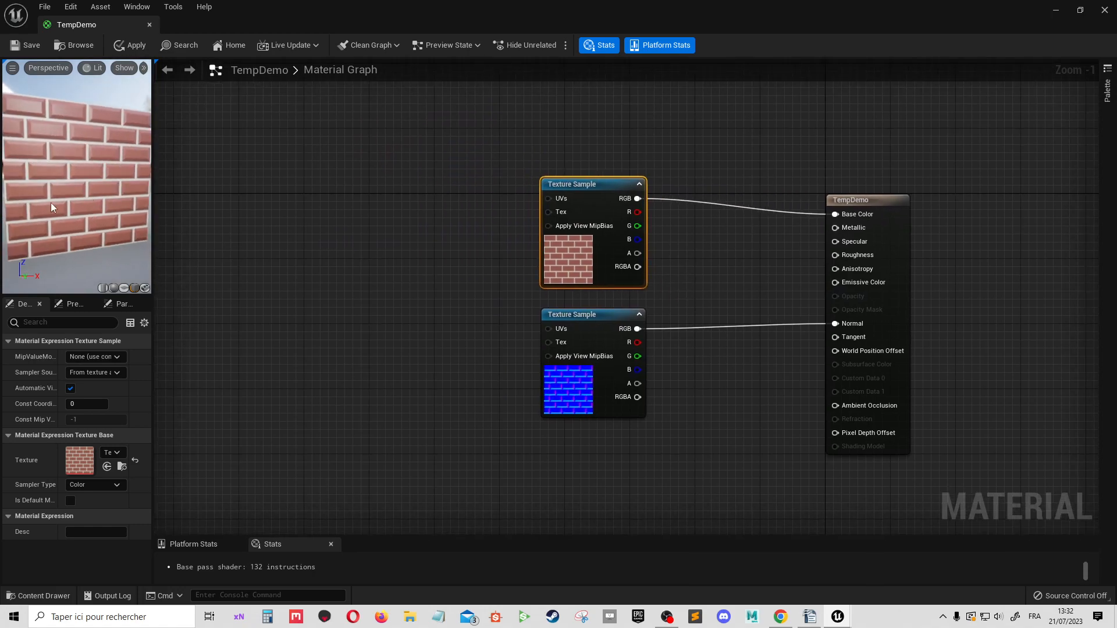
mouse_move(82, 152)
left_mouse_down()
mouse_move(82, 174)
mouse_move(81, 152)
left_mouse_up()
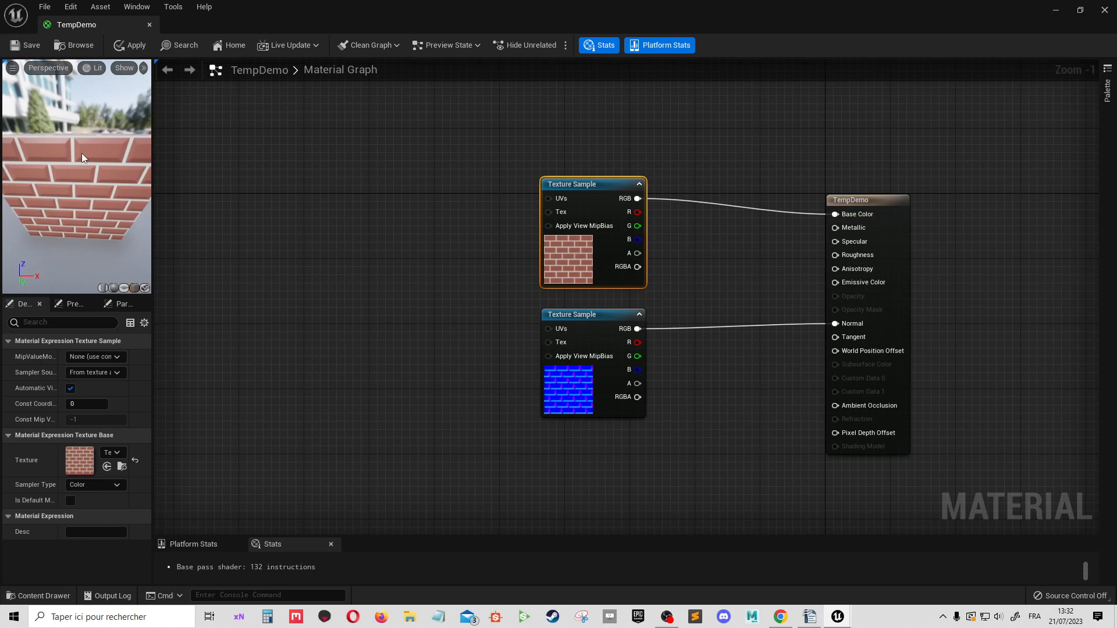
- Add a TextureCoordinate node to TempDemo and connect it to the UVs inputs of both Texture Sample nodes
right_click_drag(342, 275, 349, 251)
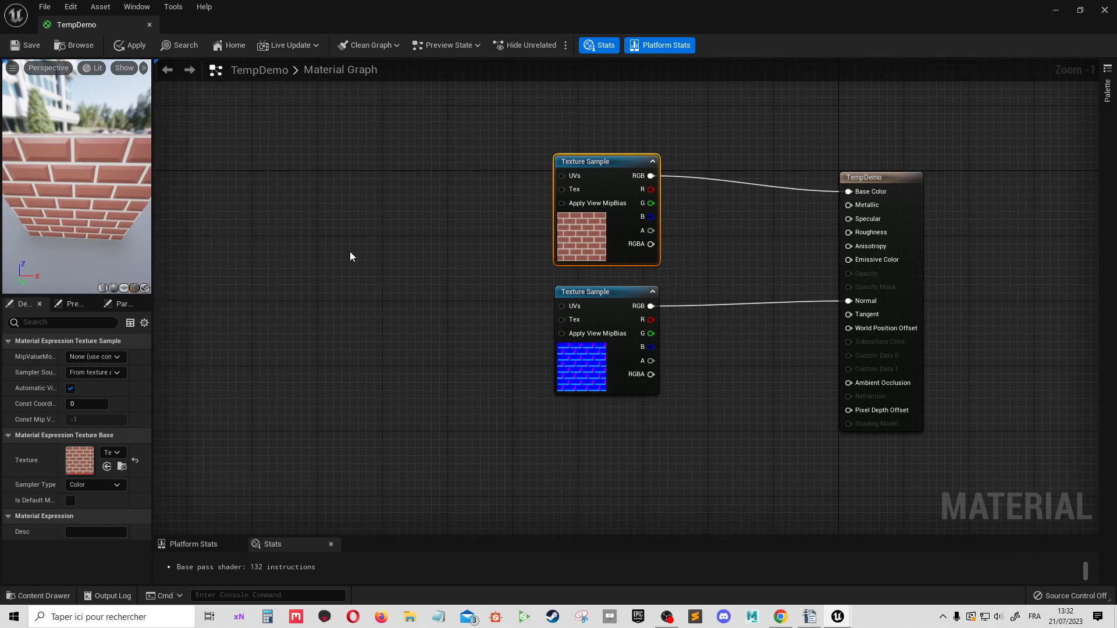
right_click(348, 244)
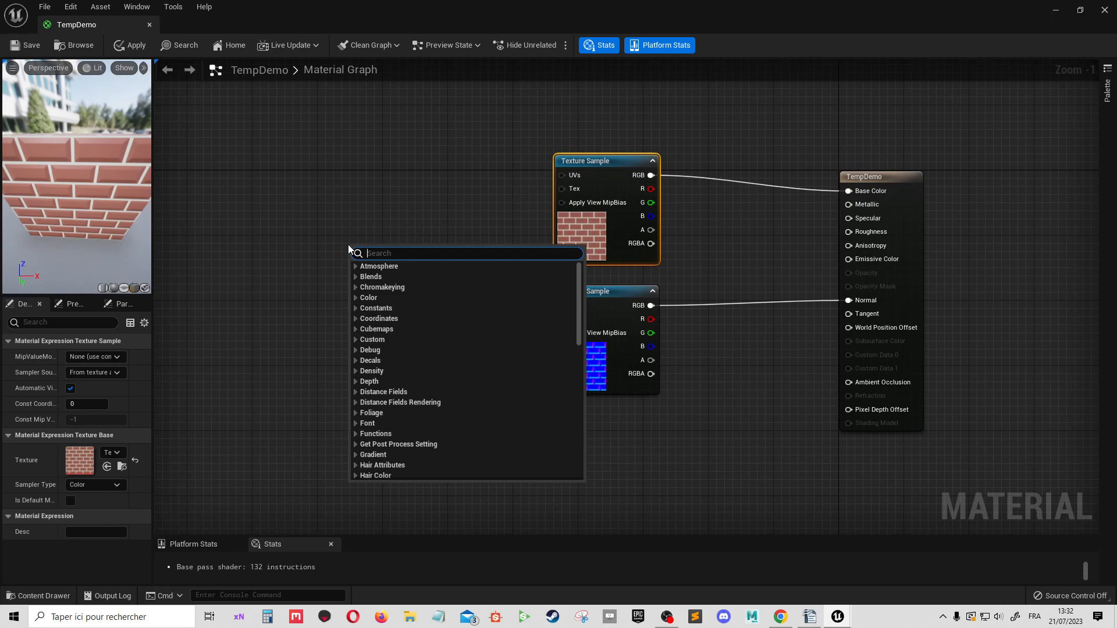
type("tex")
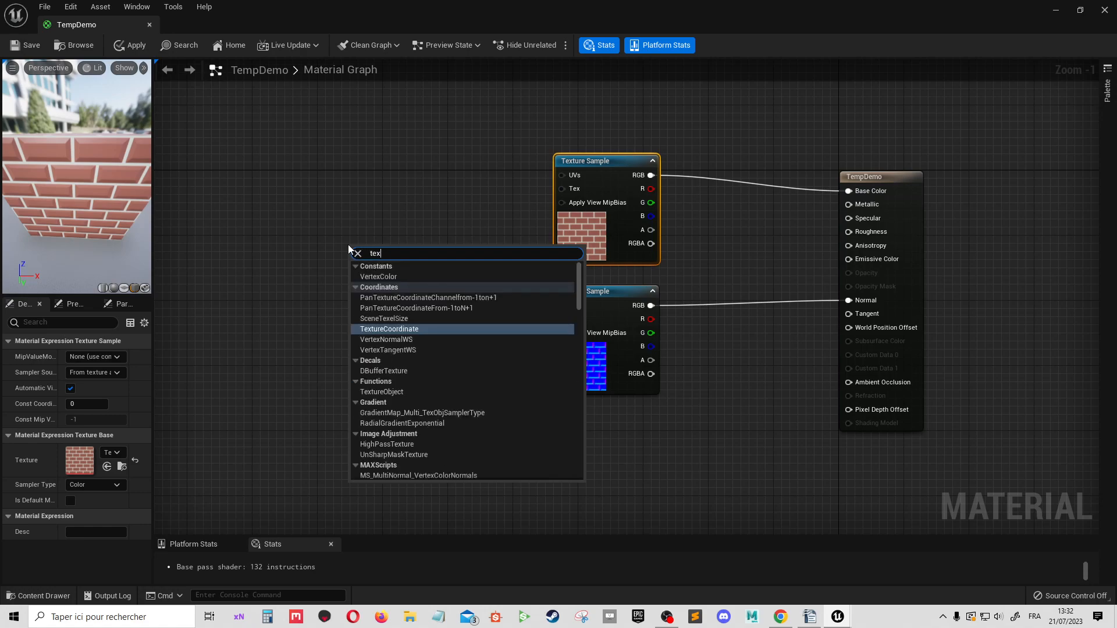
key("Return")
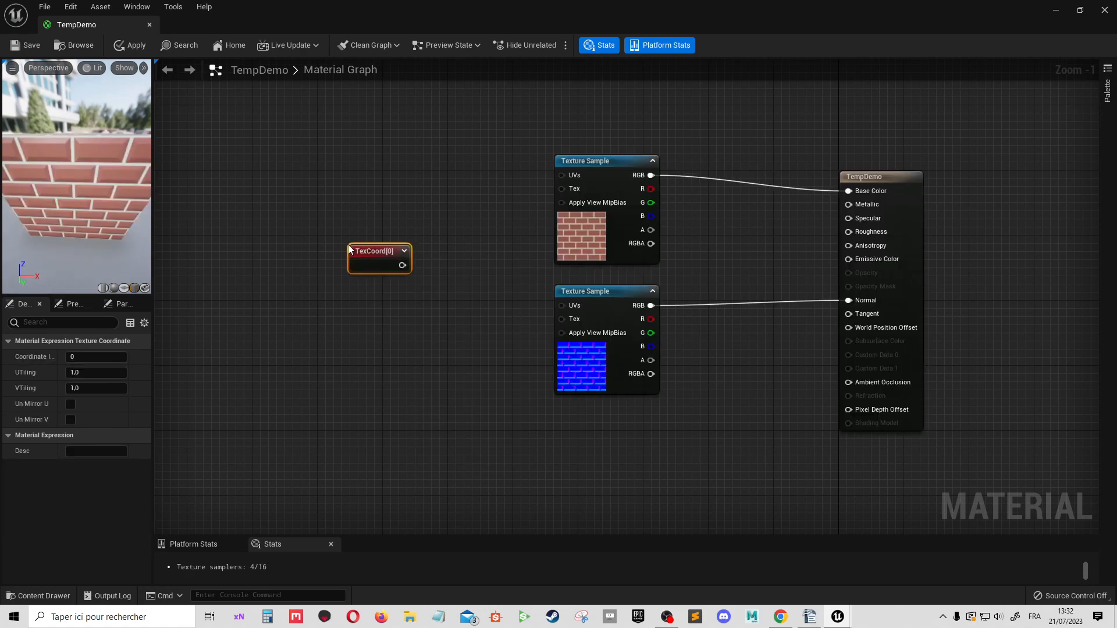
left_click_drag(367, 249, 347, 235)
mouse_move(80, 240)
left_mouse_down()
mouse_move(93, 256)
mouse_move(80, 240)
left_mouse_up()
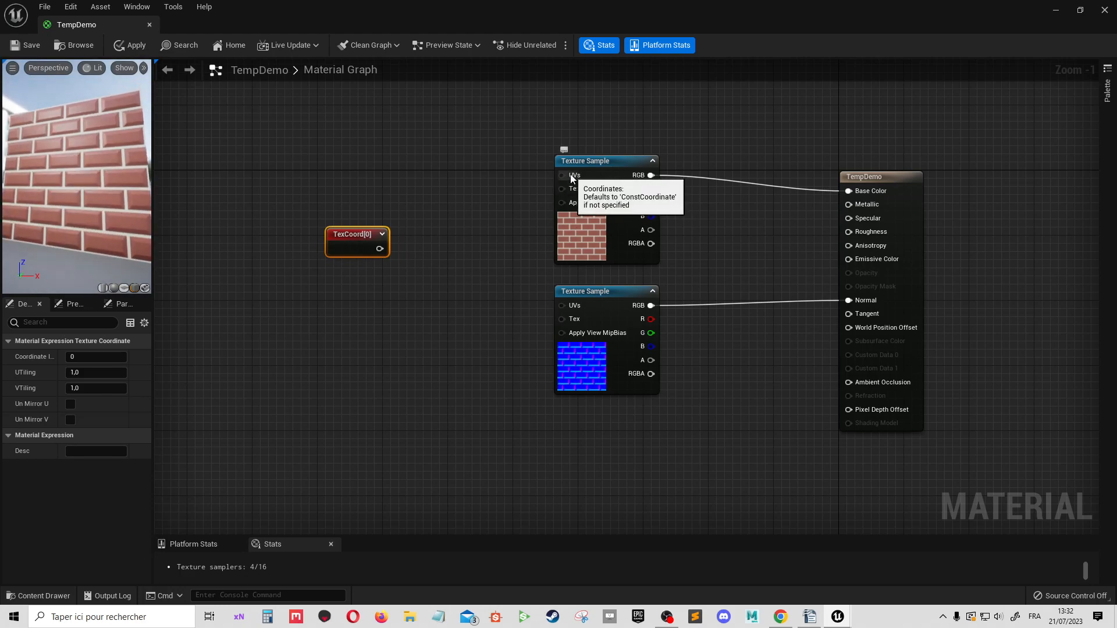
left_click_drag(570, 178, 562, 305)
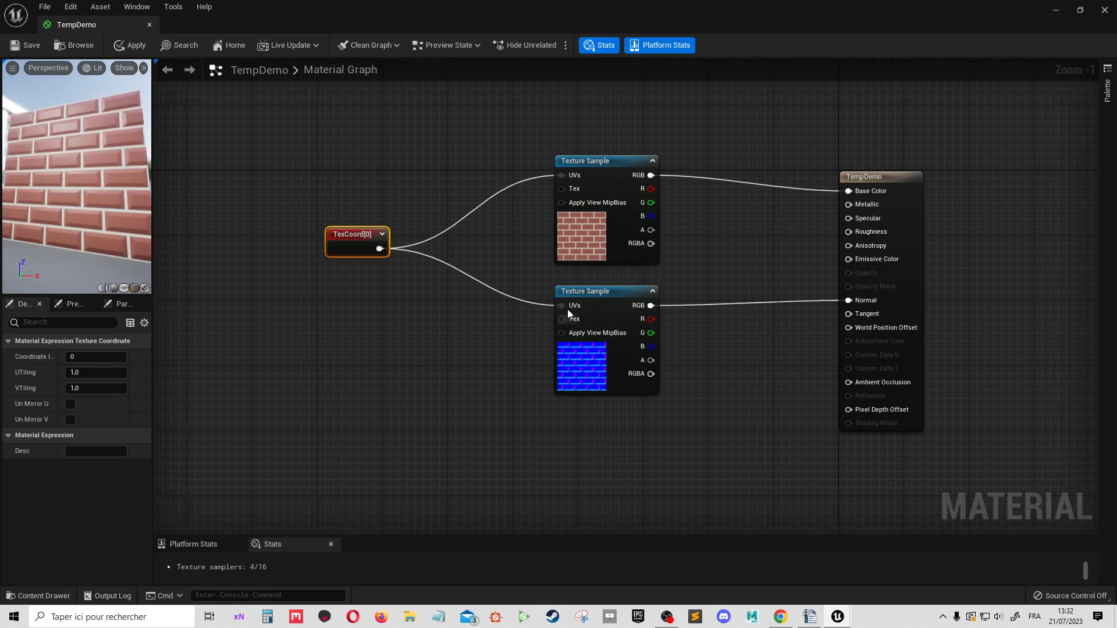
- Move the TexCoord node away from the textures and add a Multiply node with TexCoord feeding its A input
left_click_drag(362, 246, 328, 230)
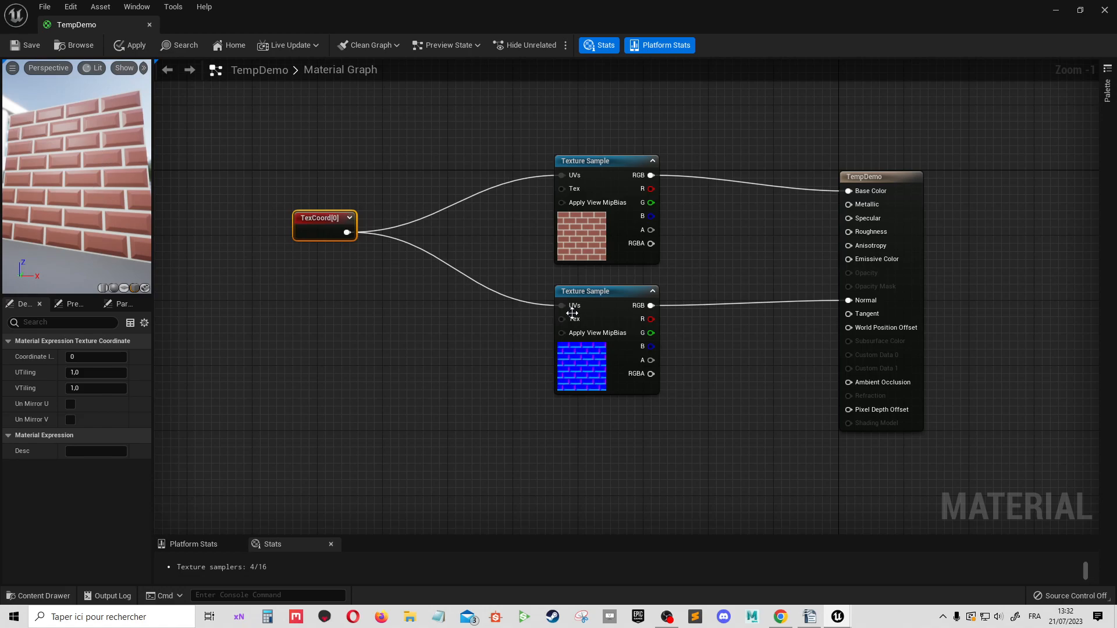
right_click_drag(311, 324, 374, 357)
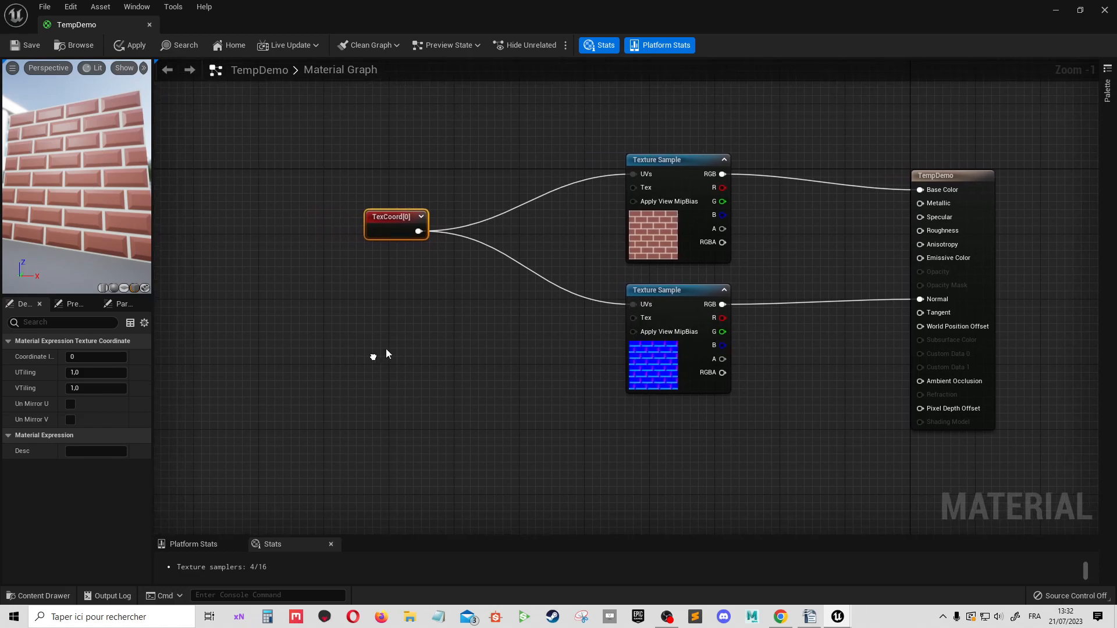
left_click_drag(419, 239, 380, 258)
type("*")
key("Return")
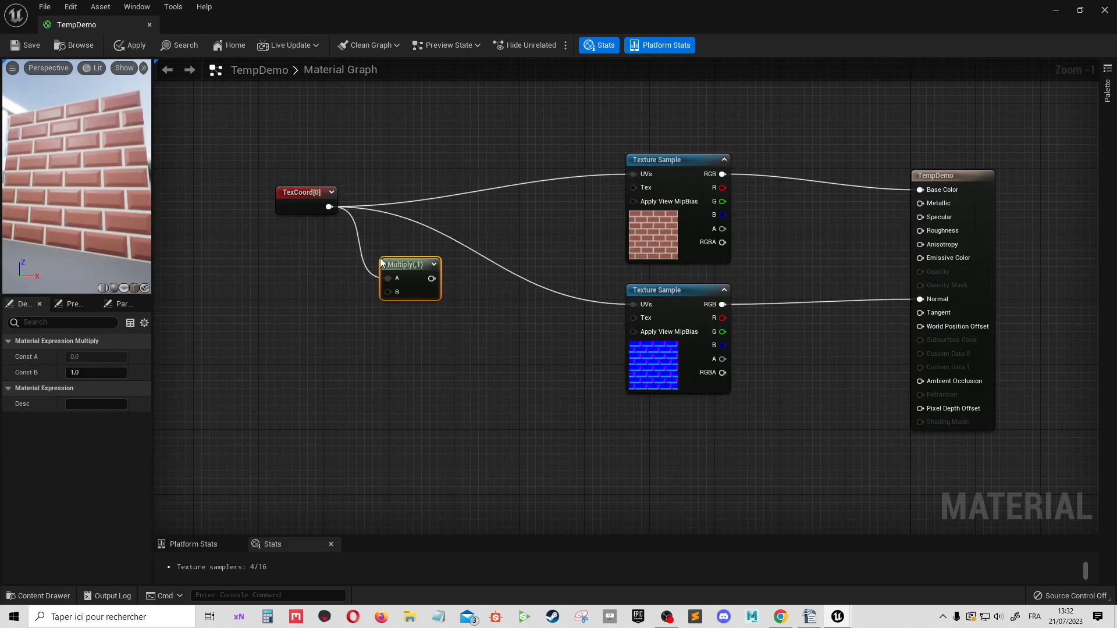
- Add a ScalarParameter node named 1 and feed it into the Multiply node's B input
left_click_drag(388, 291, 317, 345)
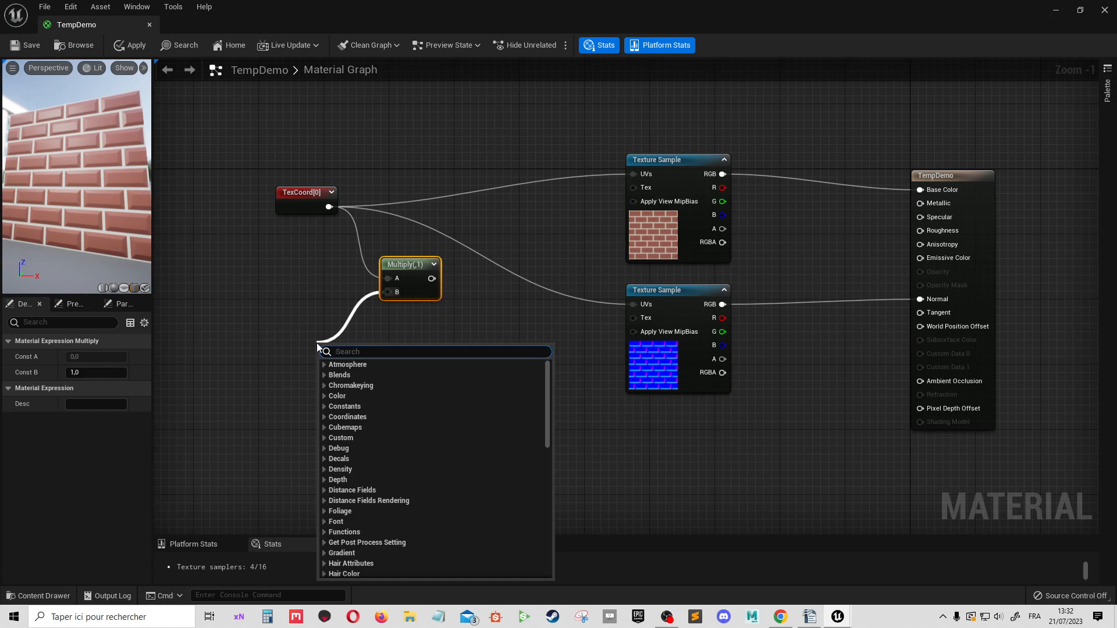
type("scal")
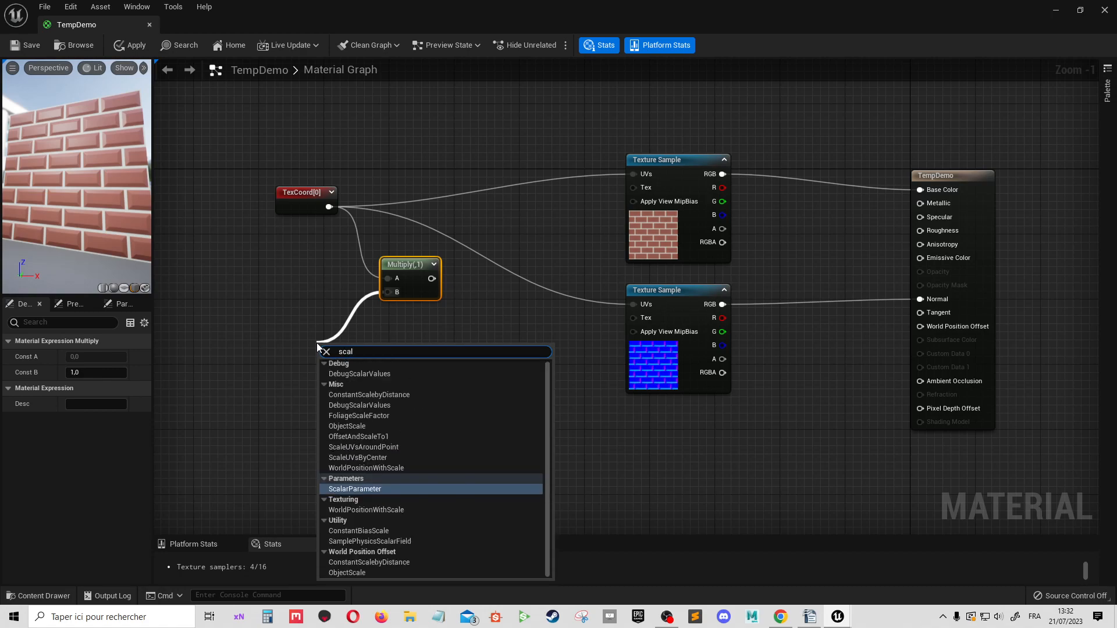
left_click(383, 488)
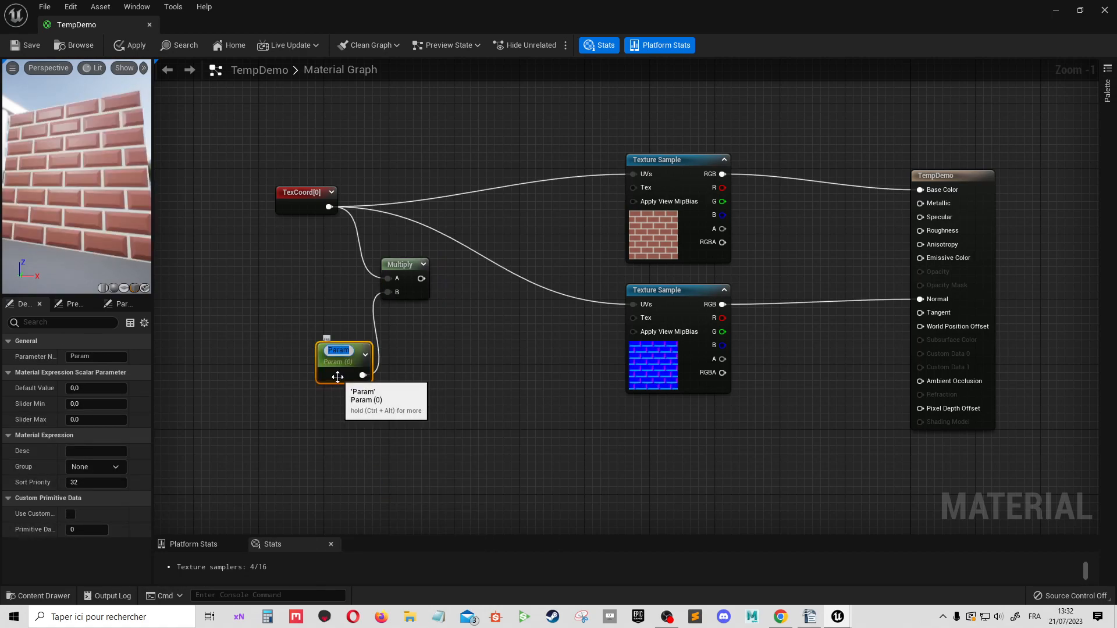
type("1")
key("Return")
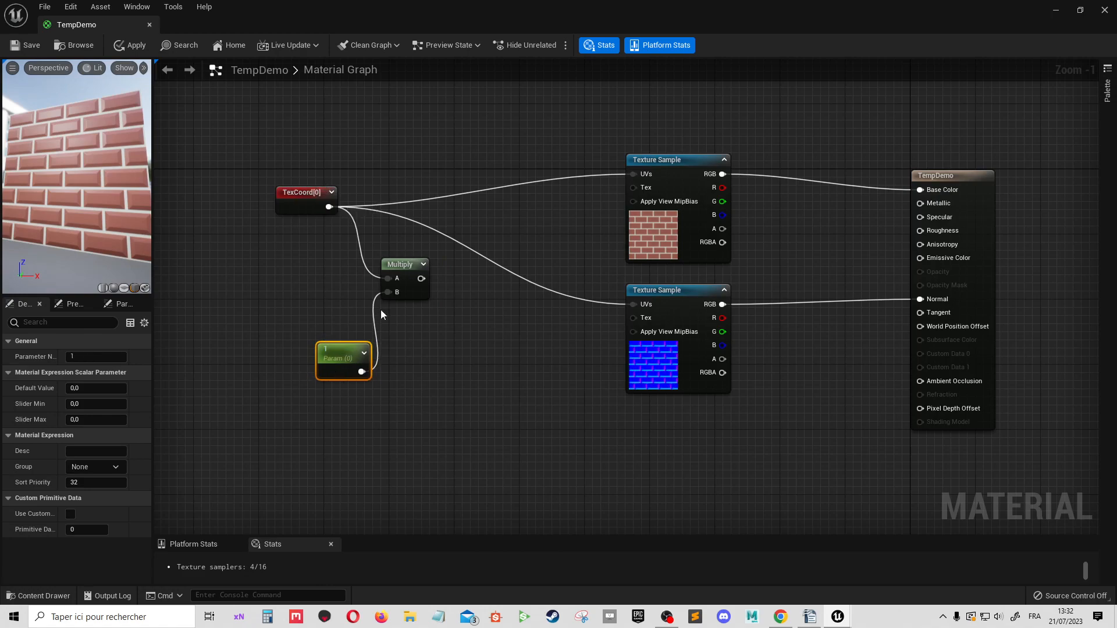
- Connect the Multiply output to the UVs of both Texture Sample nodes and place the scalar parameter below TexCoord
left_click_drag(421, 278, 633, 174)
left_click_drag(642, 303, 421, 278)
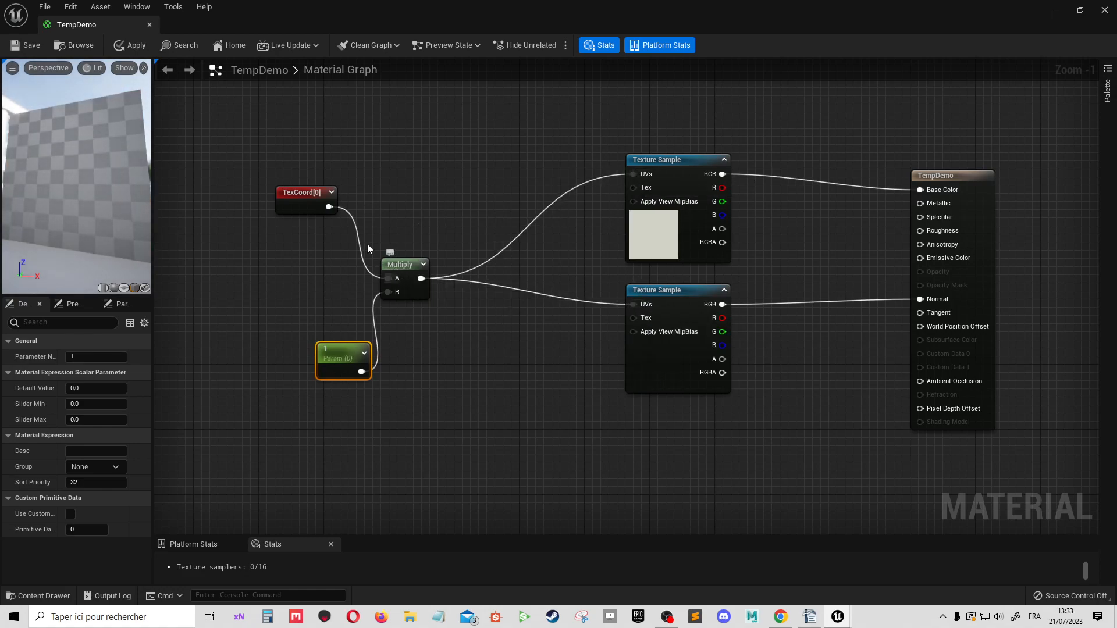
left_click_drag(340, 355, 302, 285)
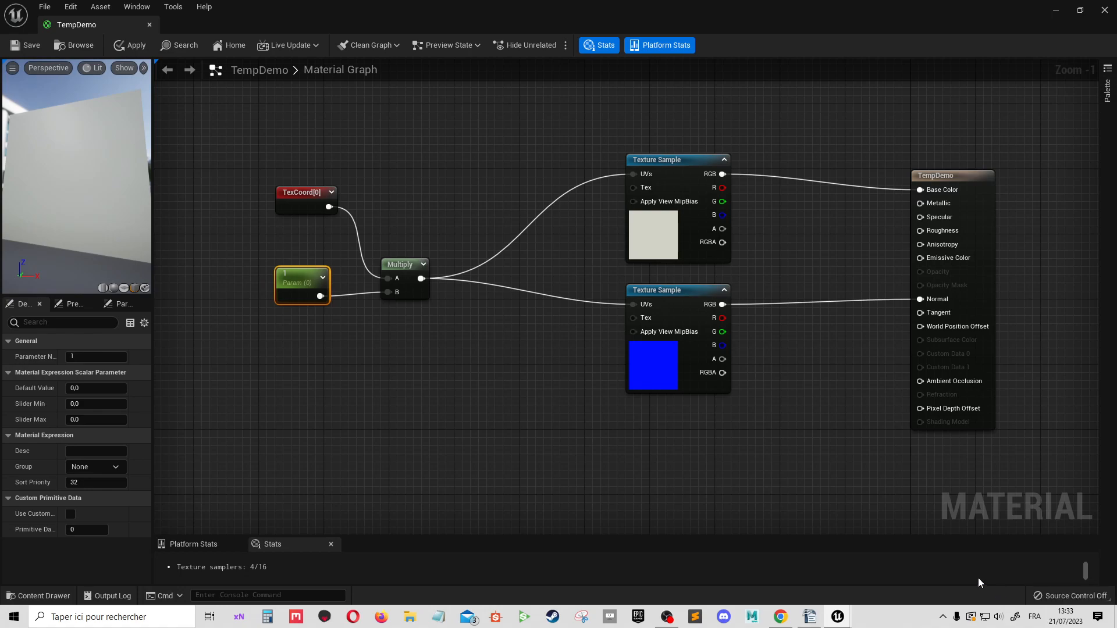
left_click_drag(99, 221, 116, 279)
left_click_drag(116, 186, 89, 178)
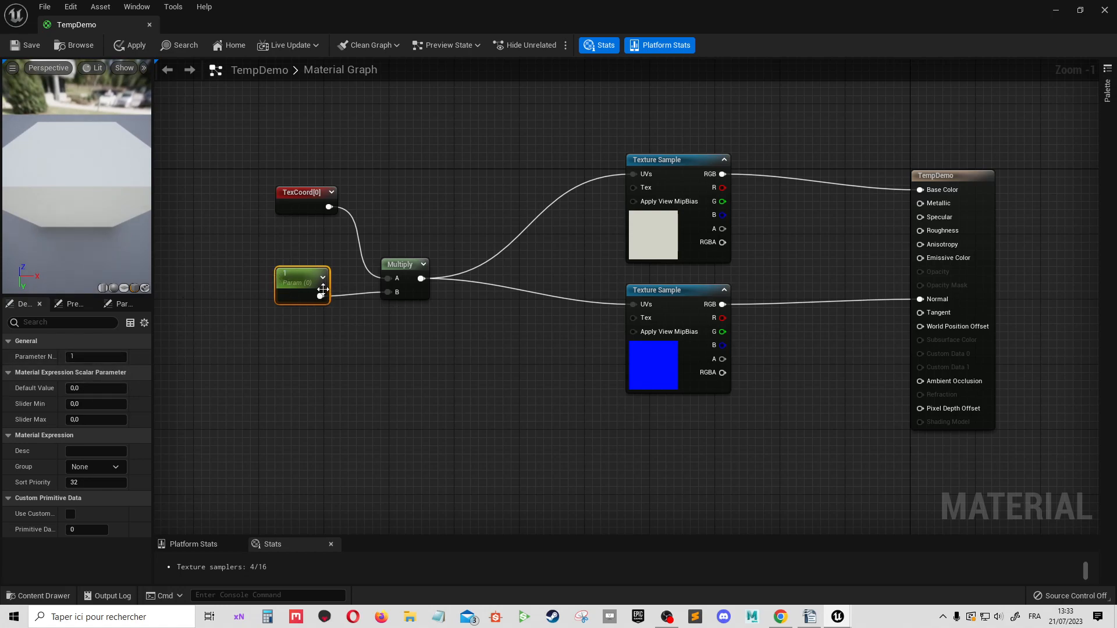
- Set the scalar parameter's default value to 1, slider maximum to 64 and slider minimum to 0.0001
left_click(93, 388)
type("1")
key("Return")
left_click(93, 420)
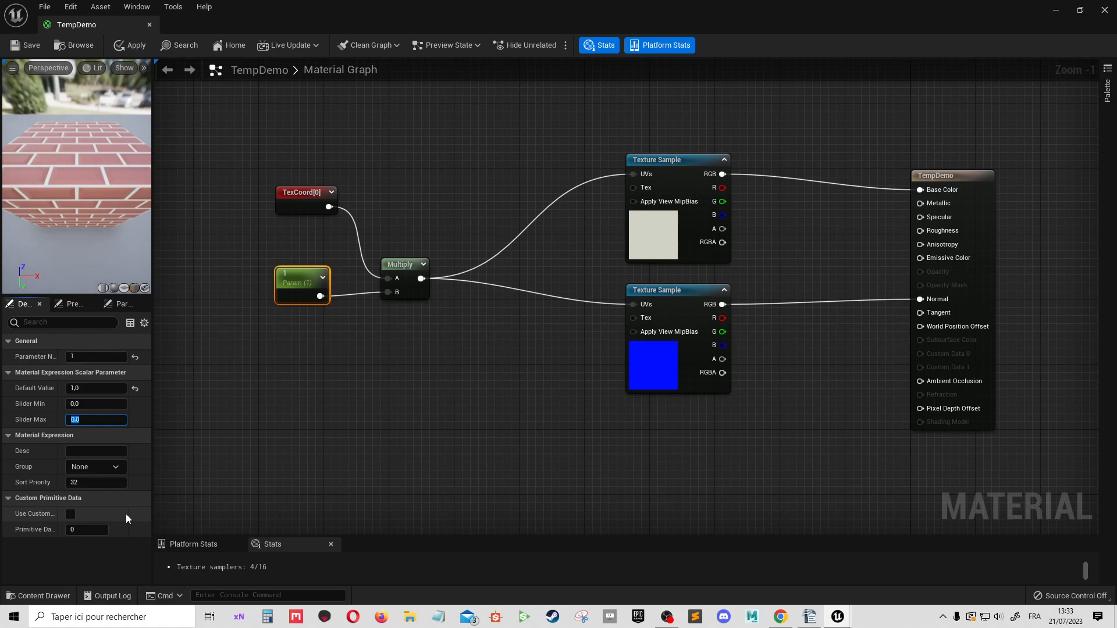
type("64")
key("Return")
left_click(76, 404)
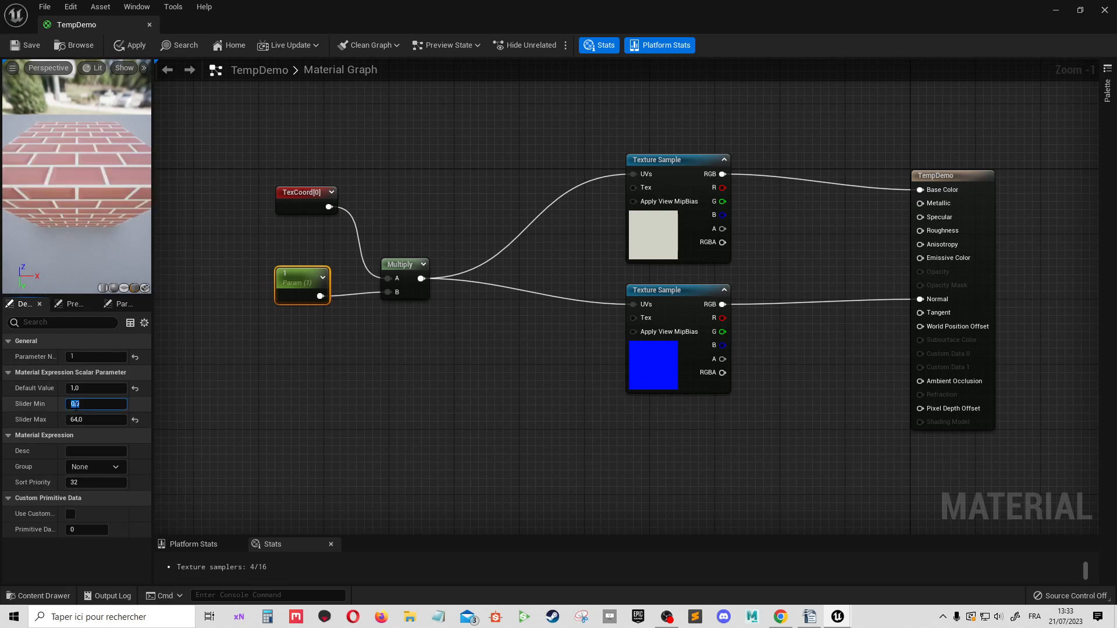
type("0.0001")
key("Return")
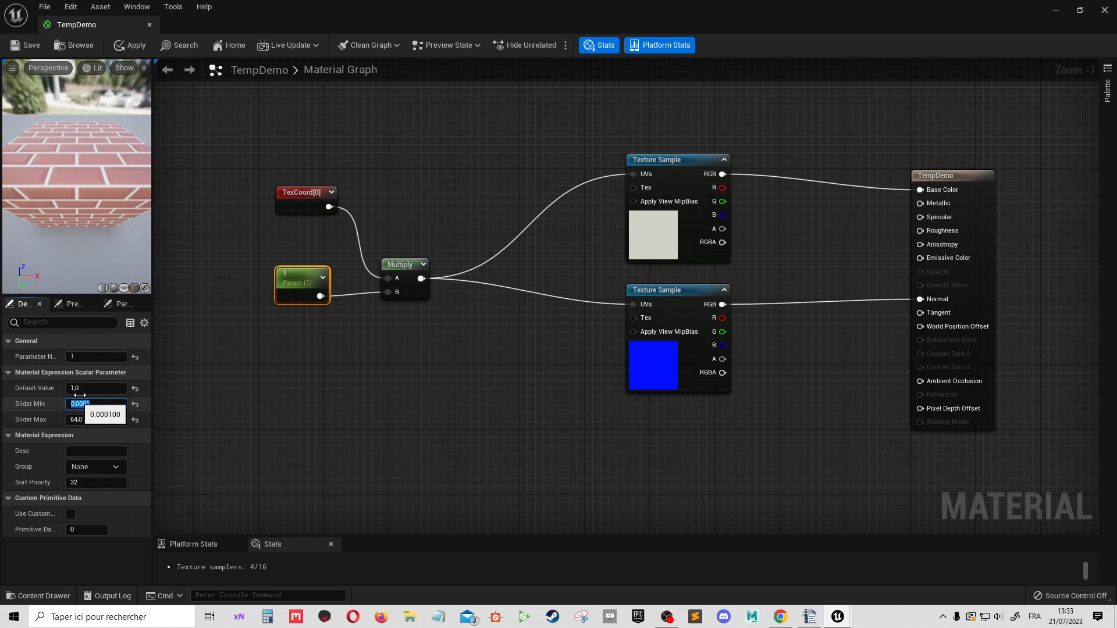
left_click_drag(97, 215, 111, 149)
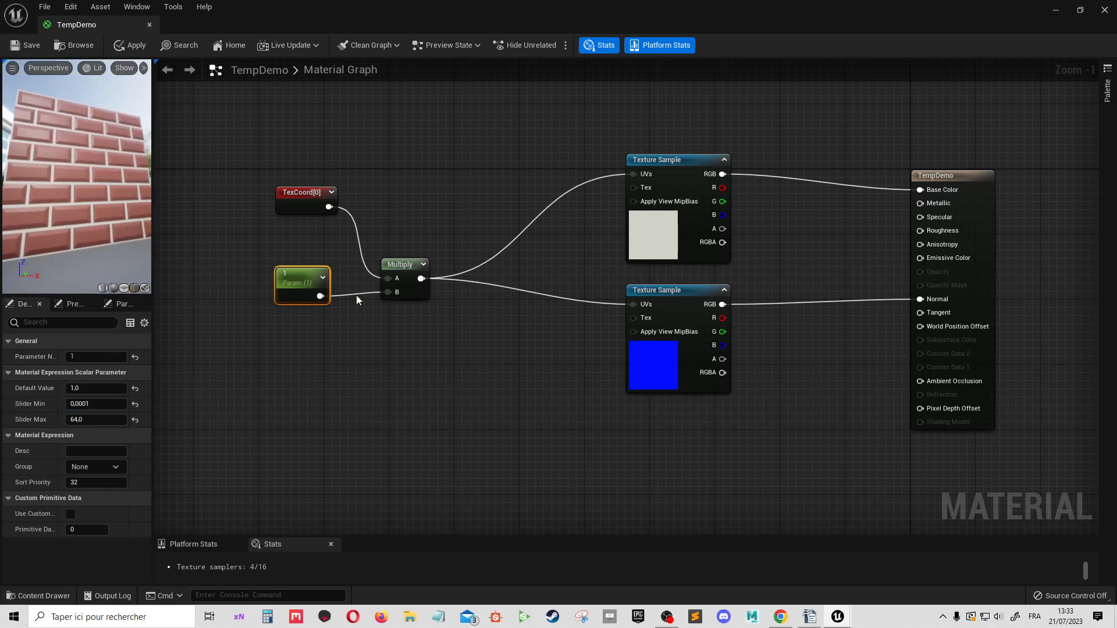
- Rename the scalar parameter to Tiller
left_click(89, 356)
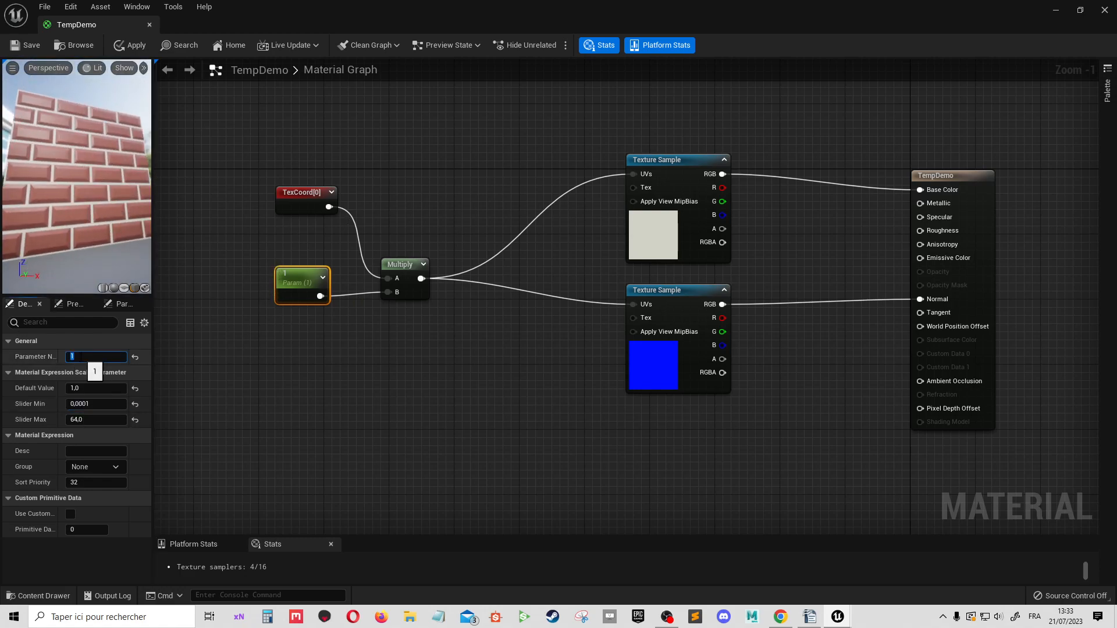
type("Tiller")
key("Return")
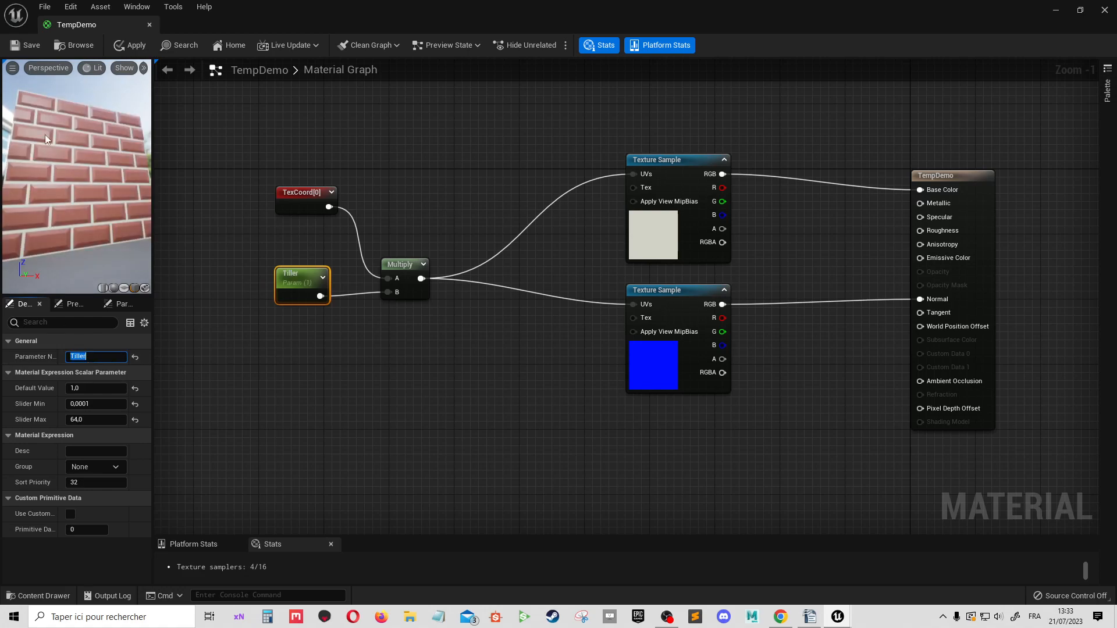
- Try a default value of 2 on the Tiller parameter, check the brick preview, and set it back to 1
left_click(93, 388)
type("2")
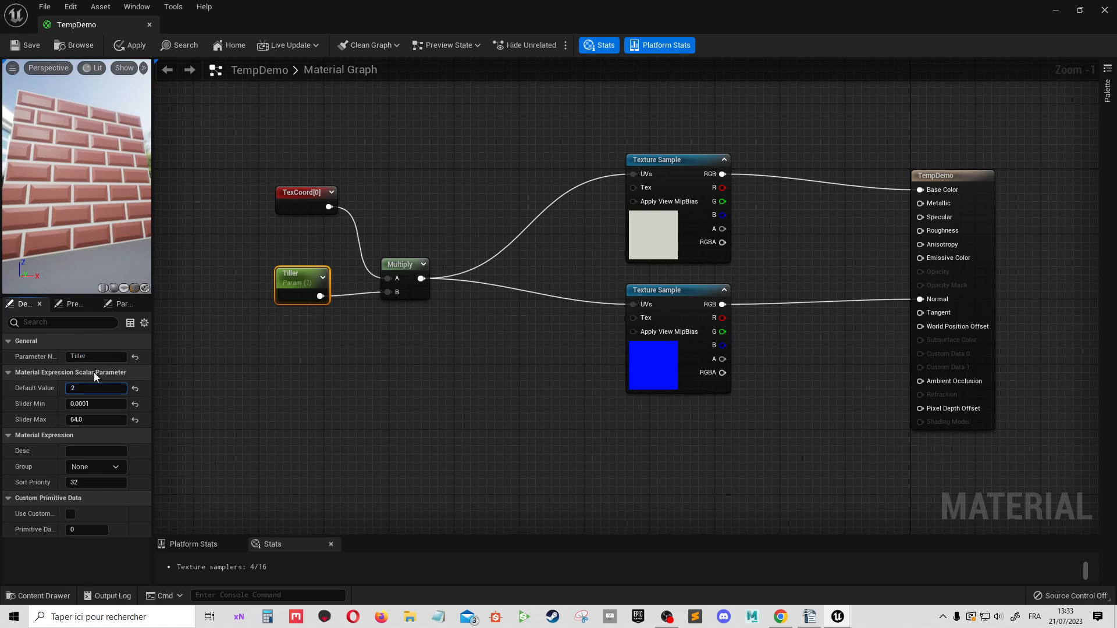
key("Return")
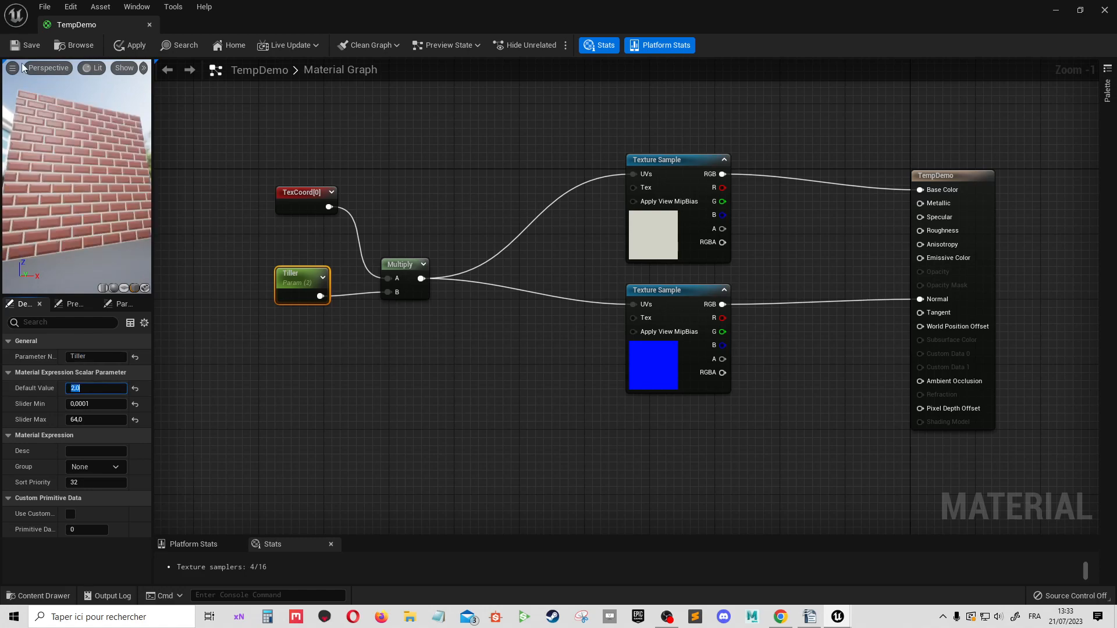
mouse_move(94, 132)
left_mouse_down()
mouse_move(119, 135)
mouse_move(108, 160)
mouse_move(119, 140)
mouse_move(104, 152)
left_mouse_up()
left_click(87, 388)
type("1")
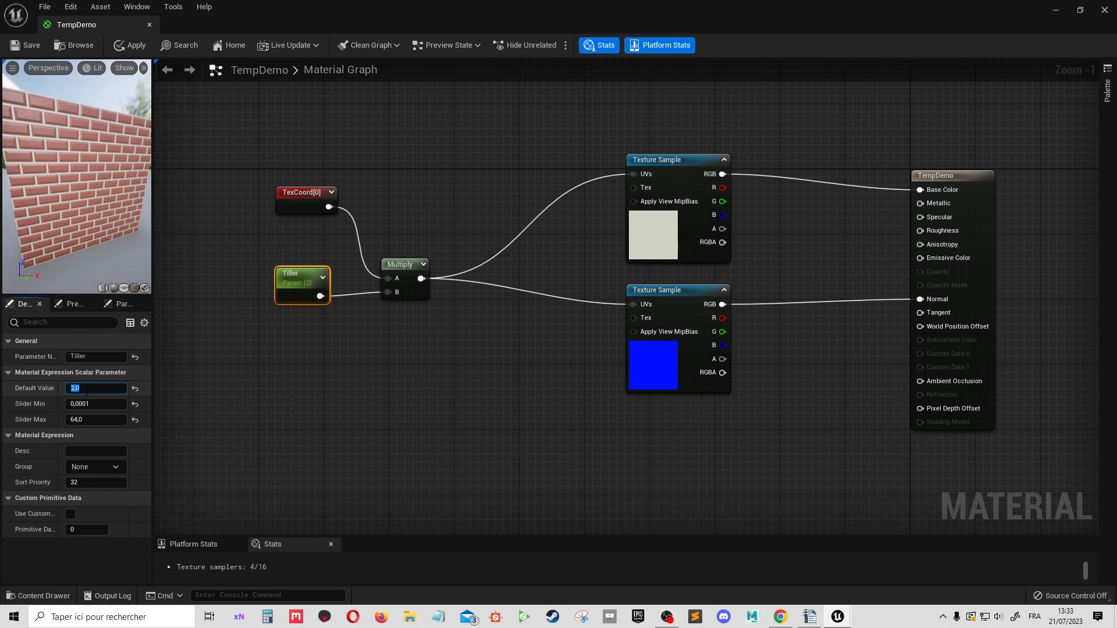
key("Return")
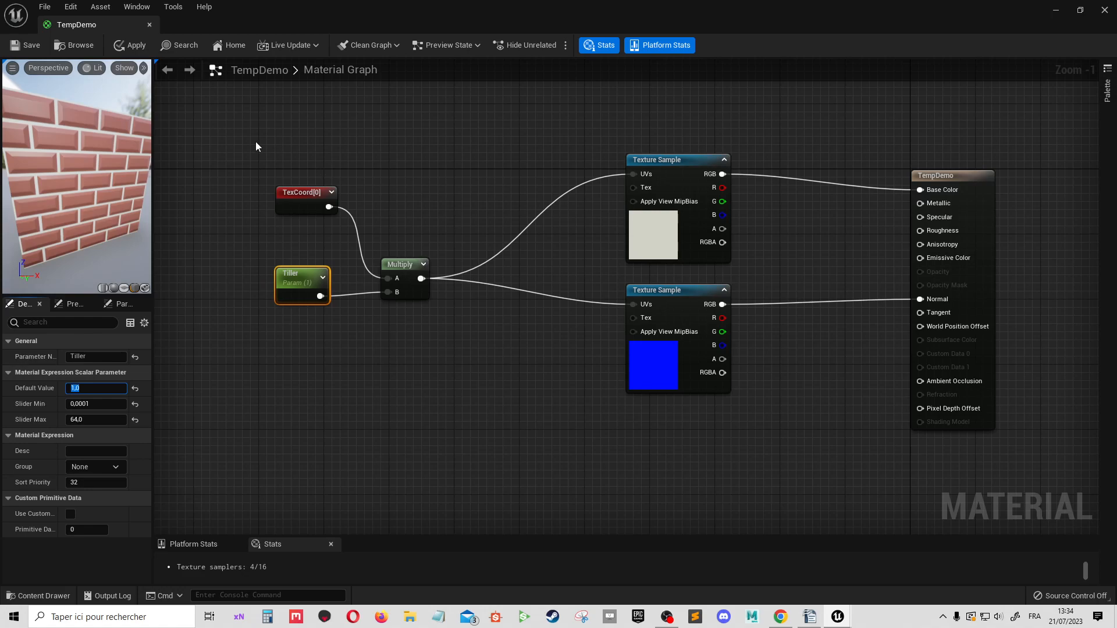
- Group the TexCoord, Tiller and Multiply nodes in a comment box titled tiller
left_click_drag(255, 141, 433, 387)
type("c")
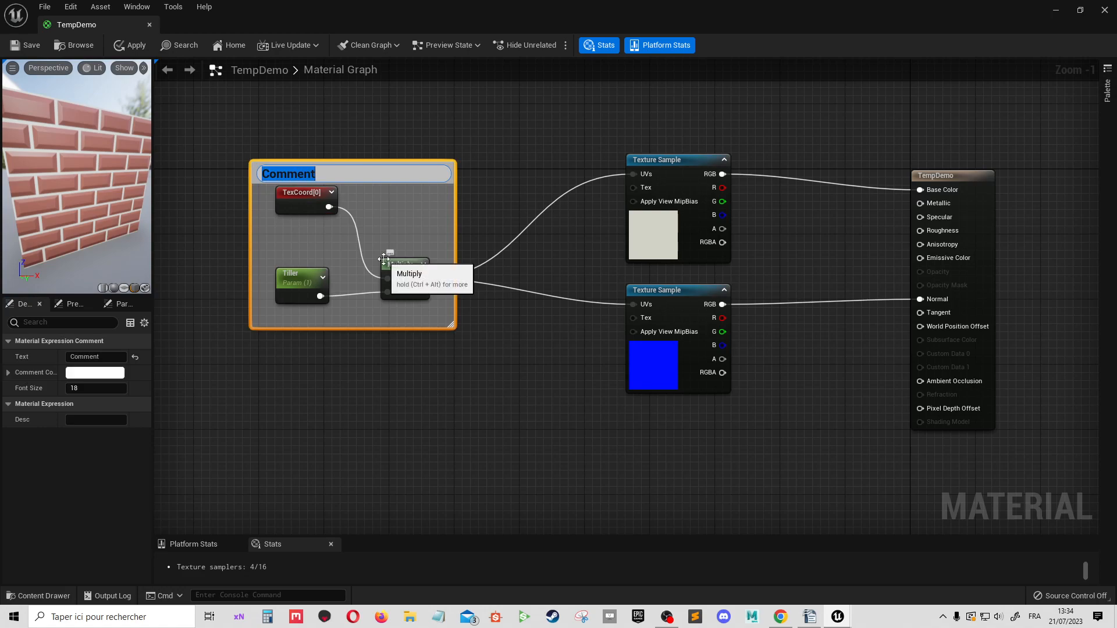
type("tiller")
key("Return")
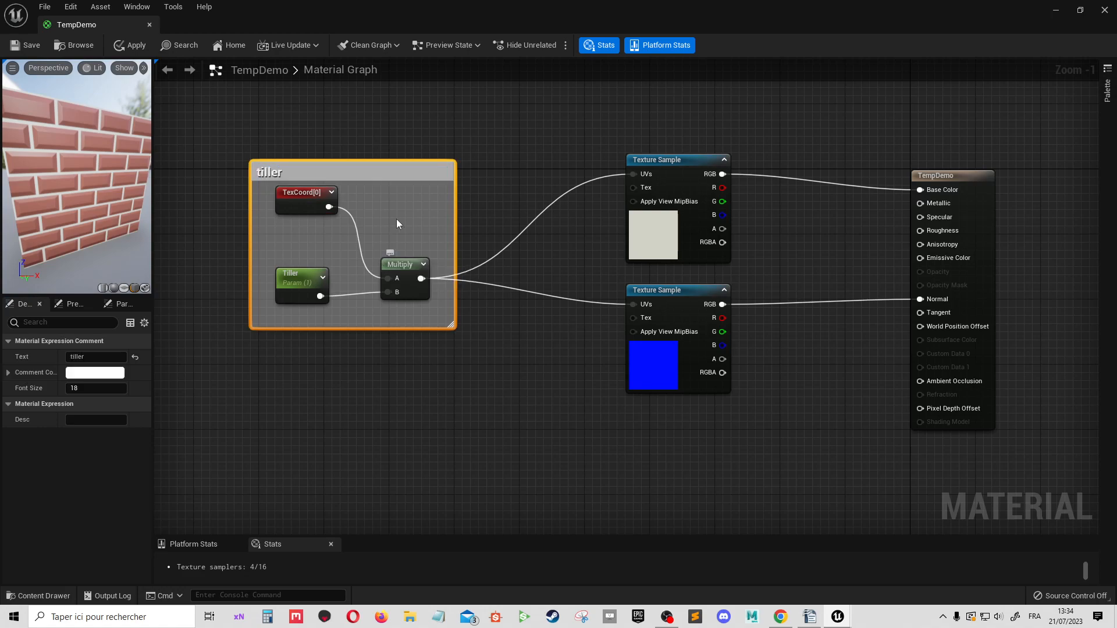
left_click(379, 462)
- Create a Material Function named Tuto-InstanceTiller in the Materials/functions folder
key("ctrl+space")
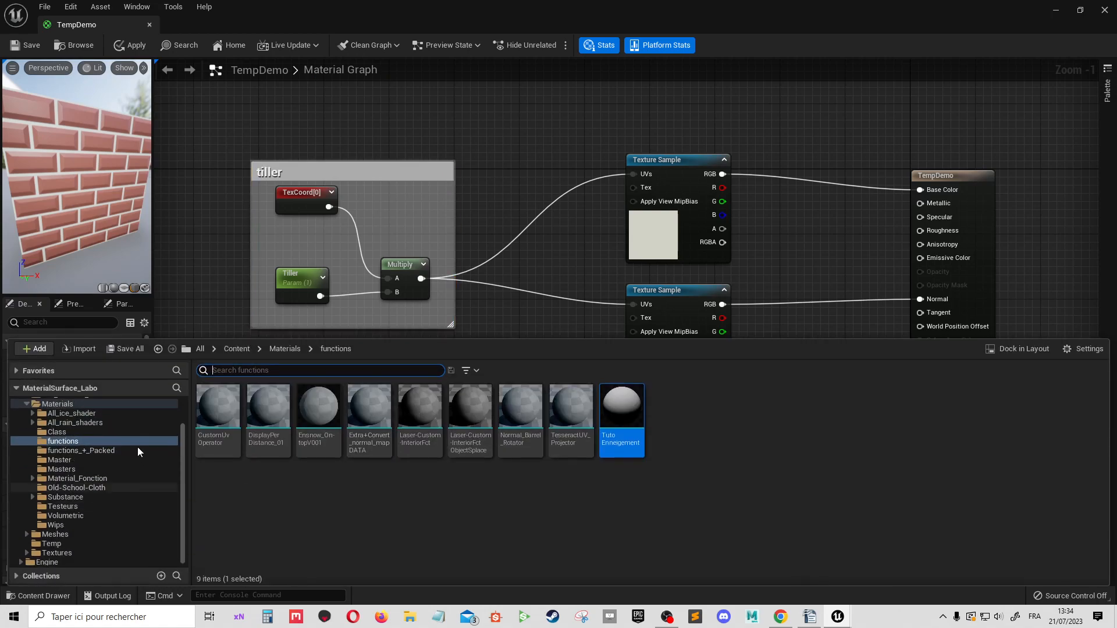
left_click(99, 441)
right_click(721, 452)
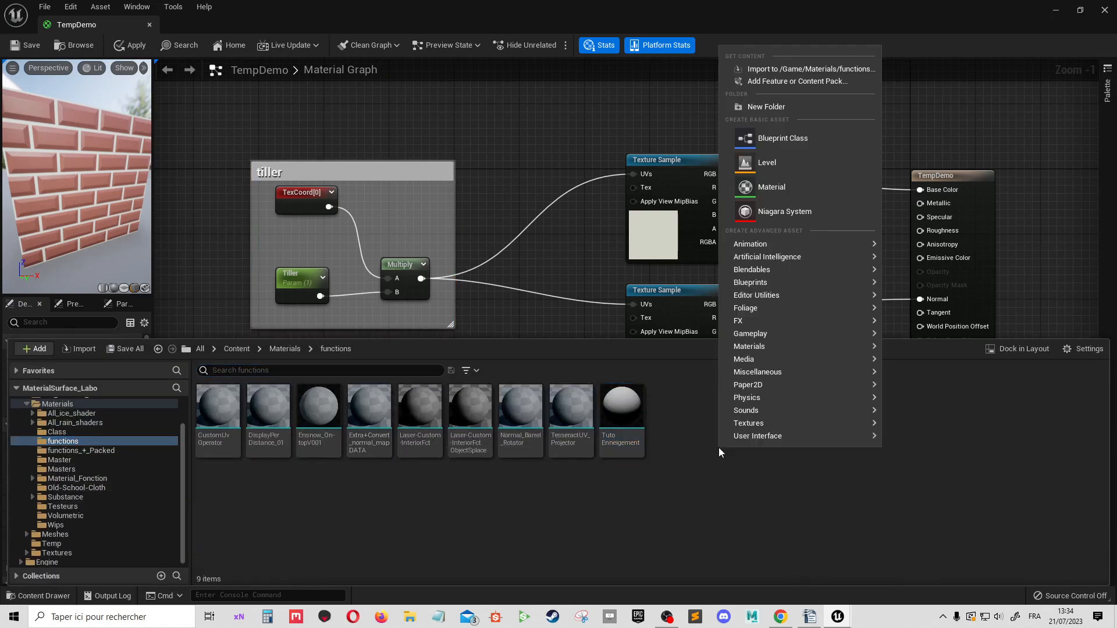
mouse_move(775, 347)
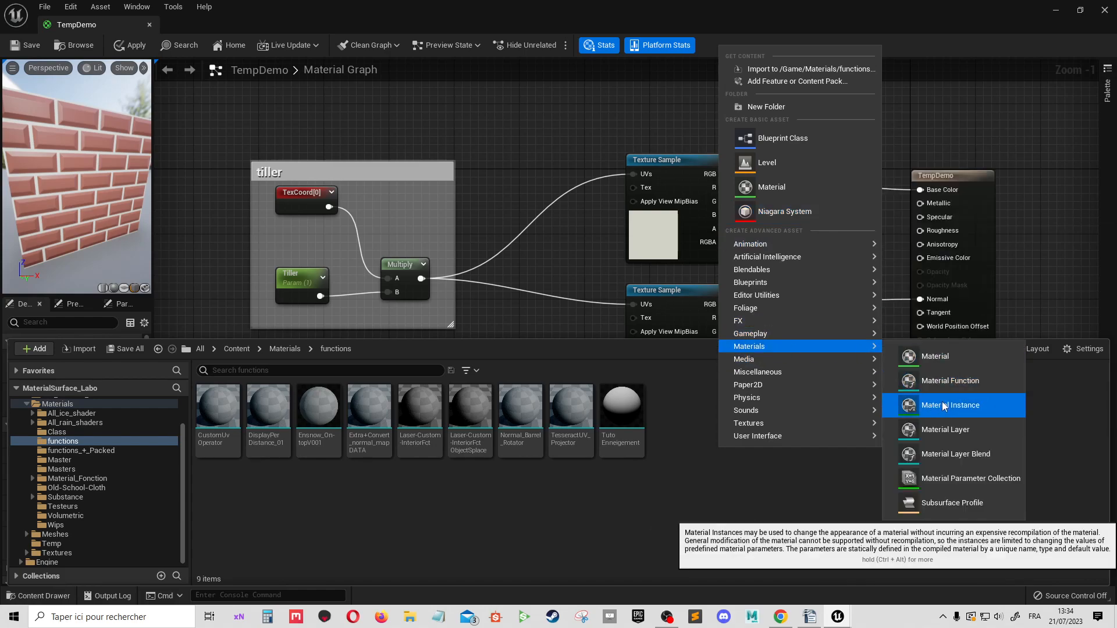
left_click(948, 383)
type("Tuto")
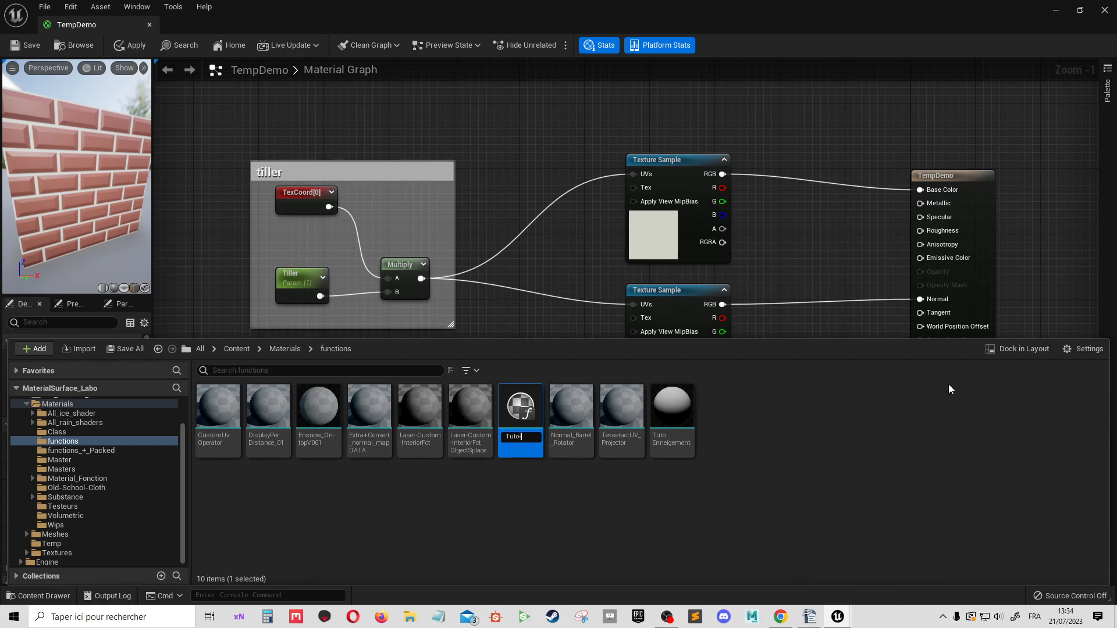
type("-")
type("Ins")
type("ta")
type("nce Tiller")
key("Return")
right_click_drag(598, 289, 641, 265)
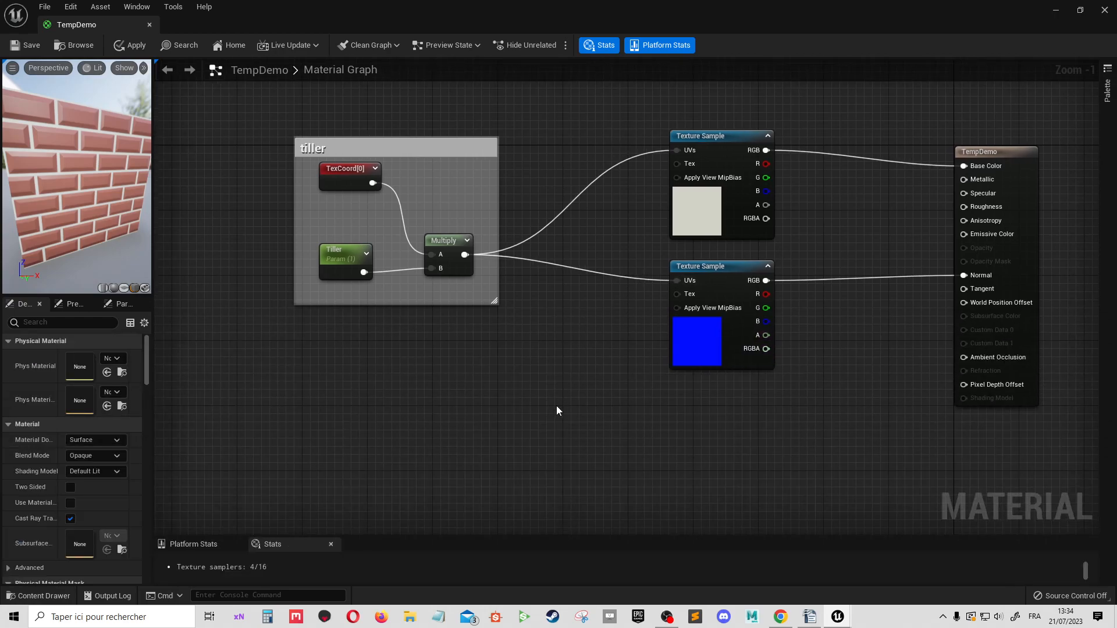
- Open Tuto-InstanceTiller, copy the whole tiller comment group from TempDemo, and paste it into the maximized function graph
key("ctrl+space")
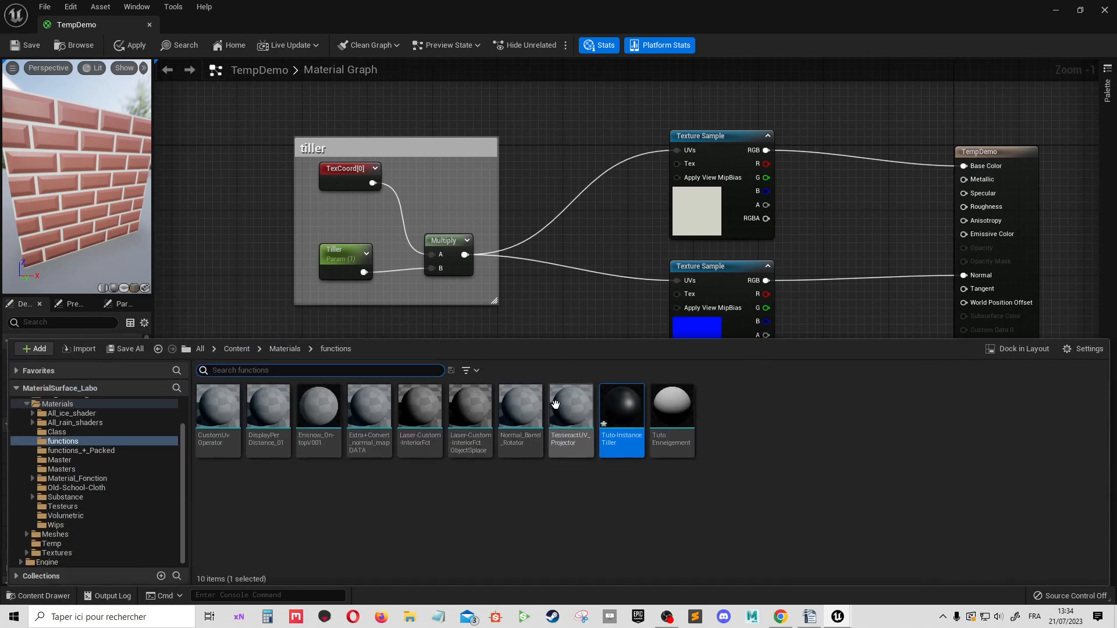
double_click(618, 413)
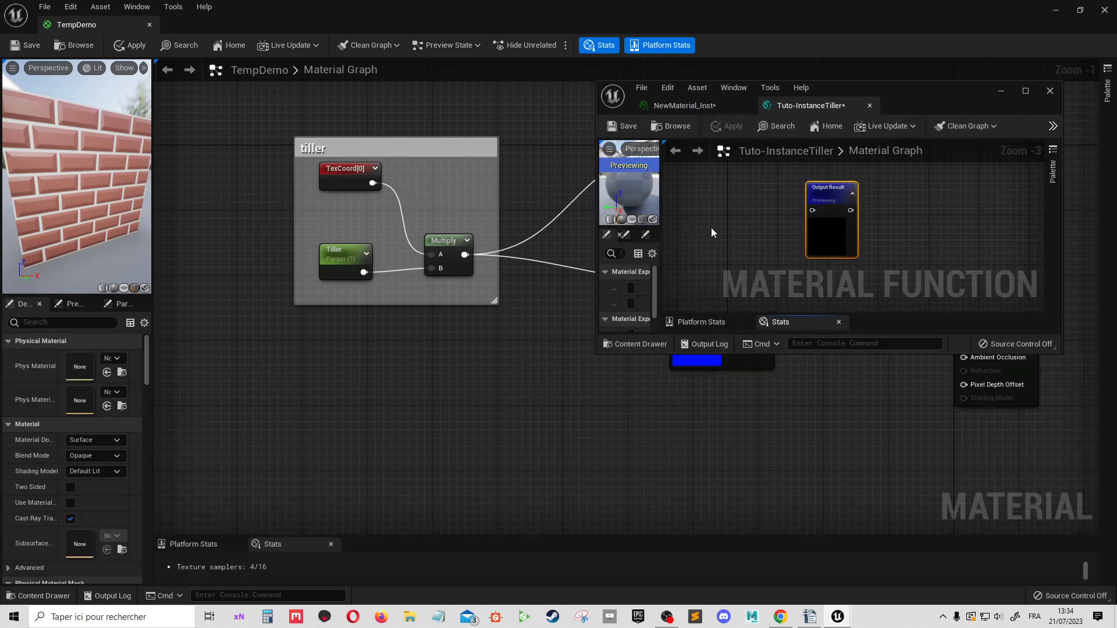
left_click_drag(267, 88, 547, 378)
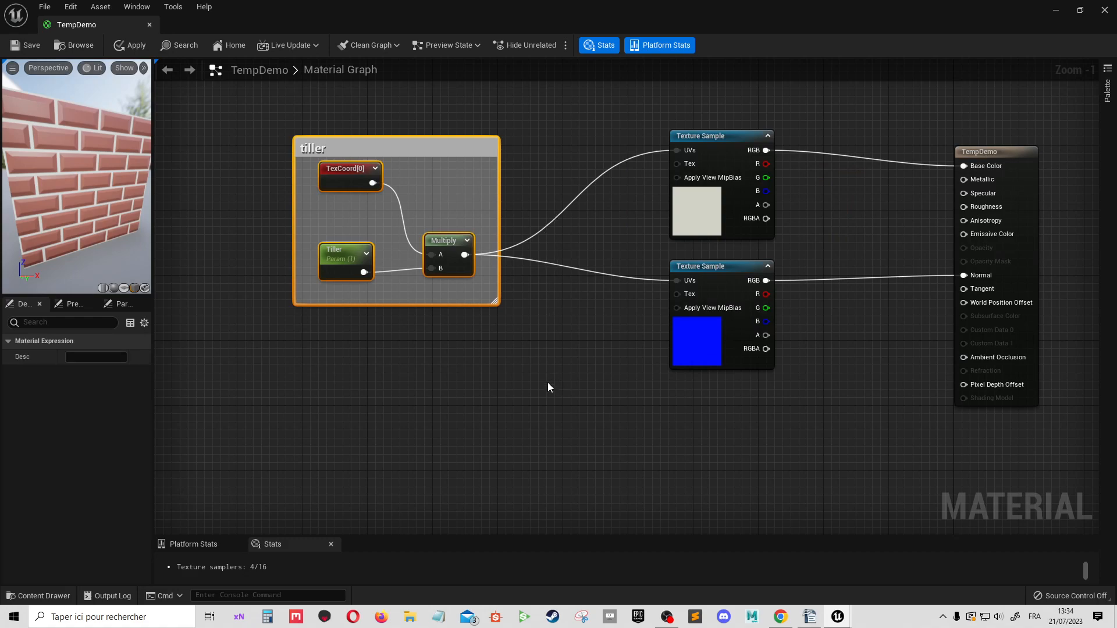
mouse_move(838, 617)
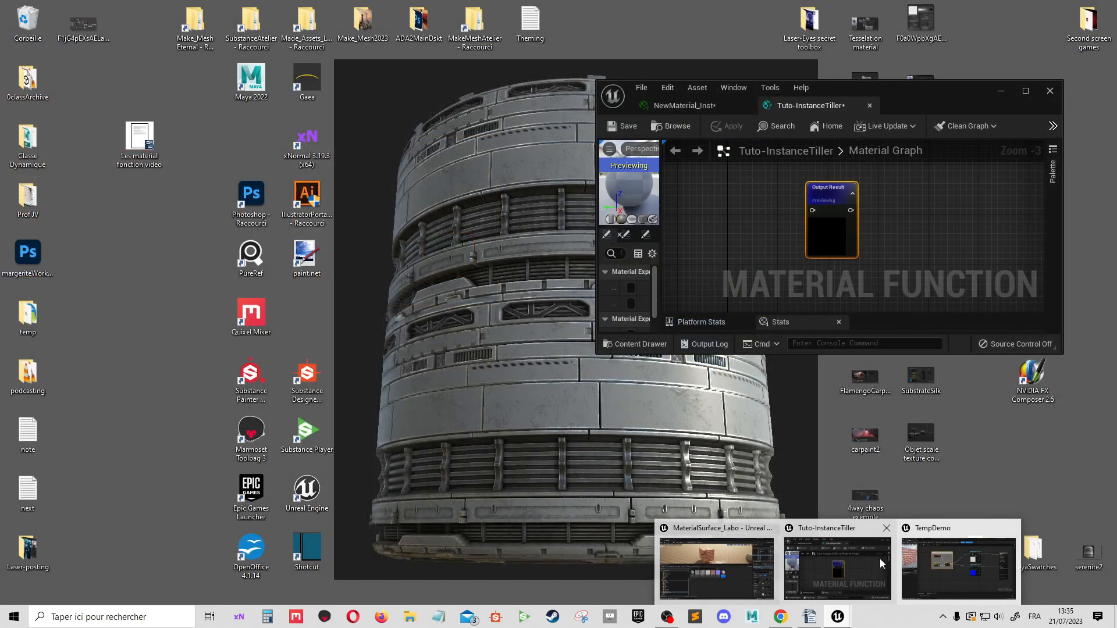
left_click(837, 567)
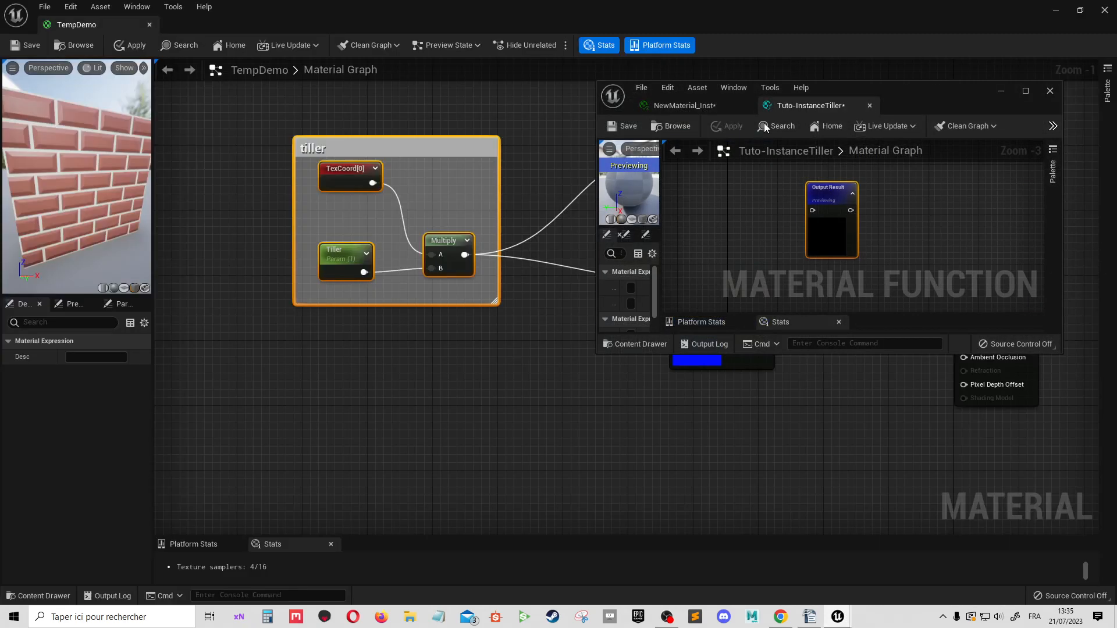
left_click(1025, 91)
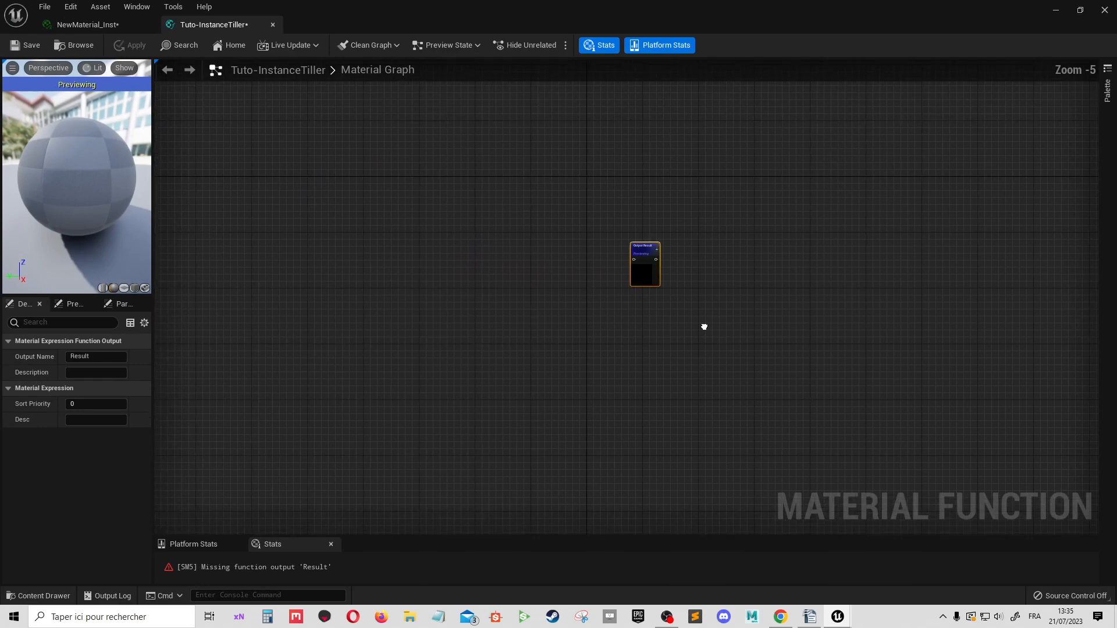
key("ctrl+v")
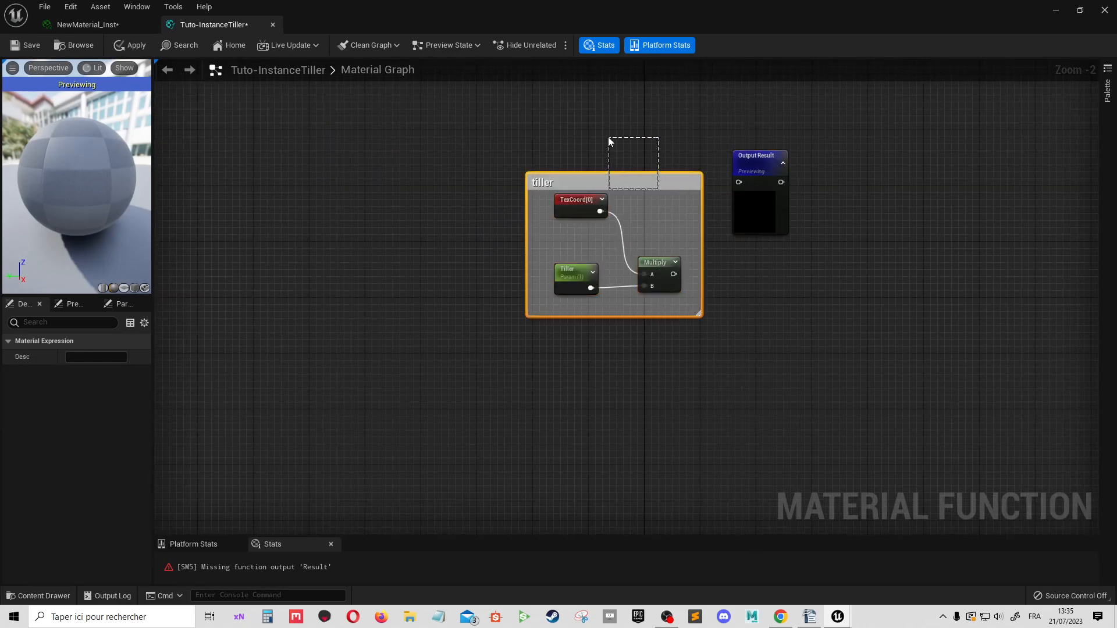
- Arrange the pasted tiller group beside Output Result, connect Multiply to the output, and shift TexCoord away from Multiply
left_click_drag(623, 172, 581, 102)
scroll(697, 322, "up", 2)
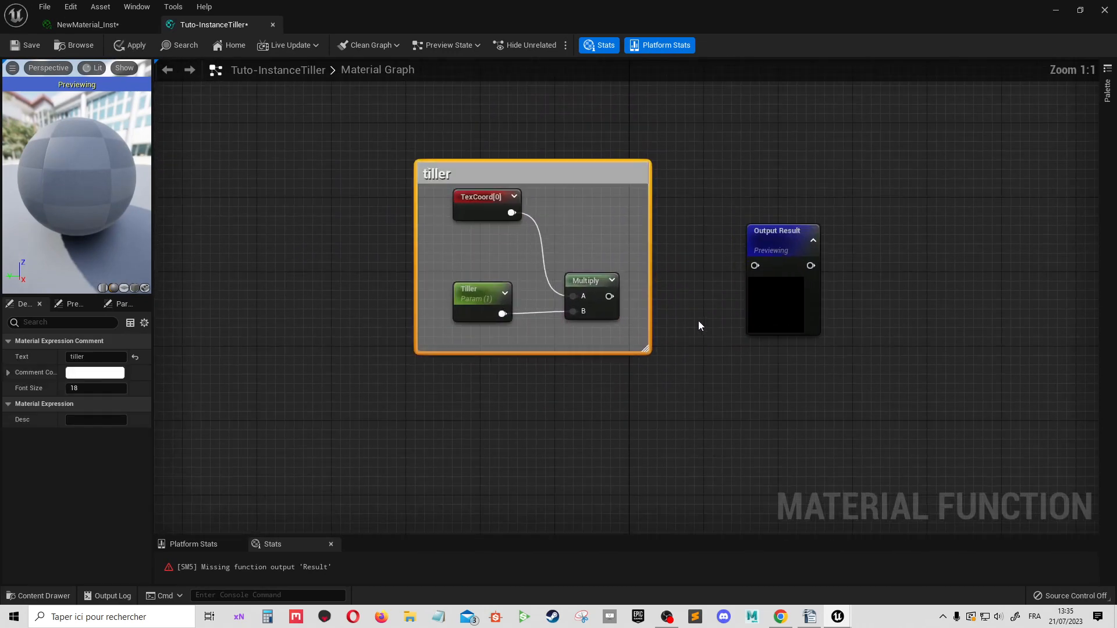
left_click_drag(776, 300, 771, 330)
left_click_drag(609, 296, 740, 278)
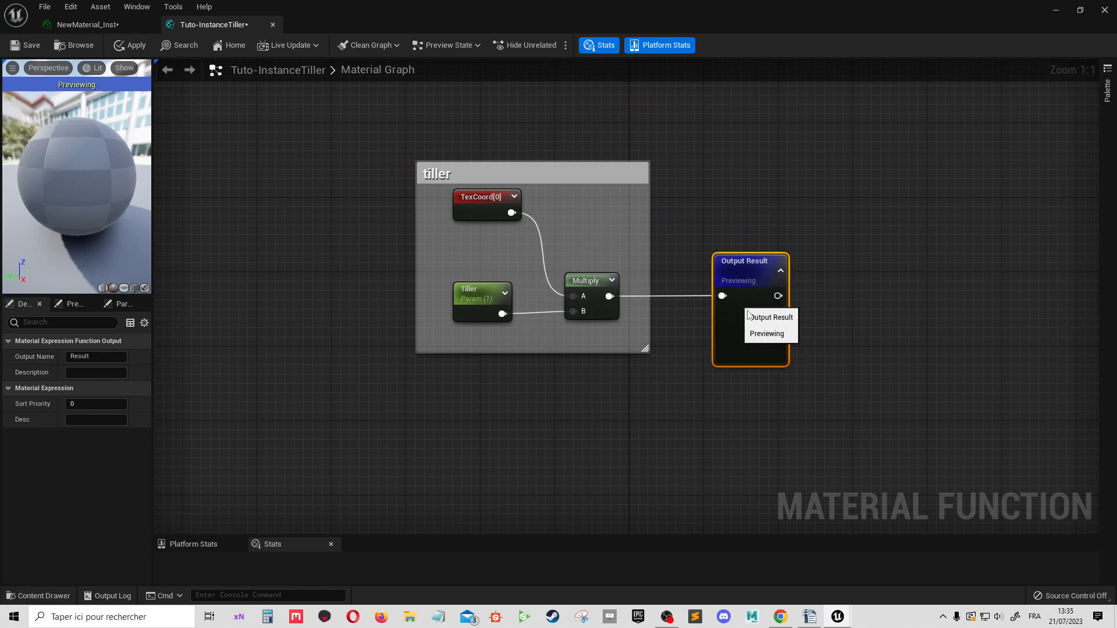
left_click_drag(479, 200, 406, 220)
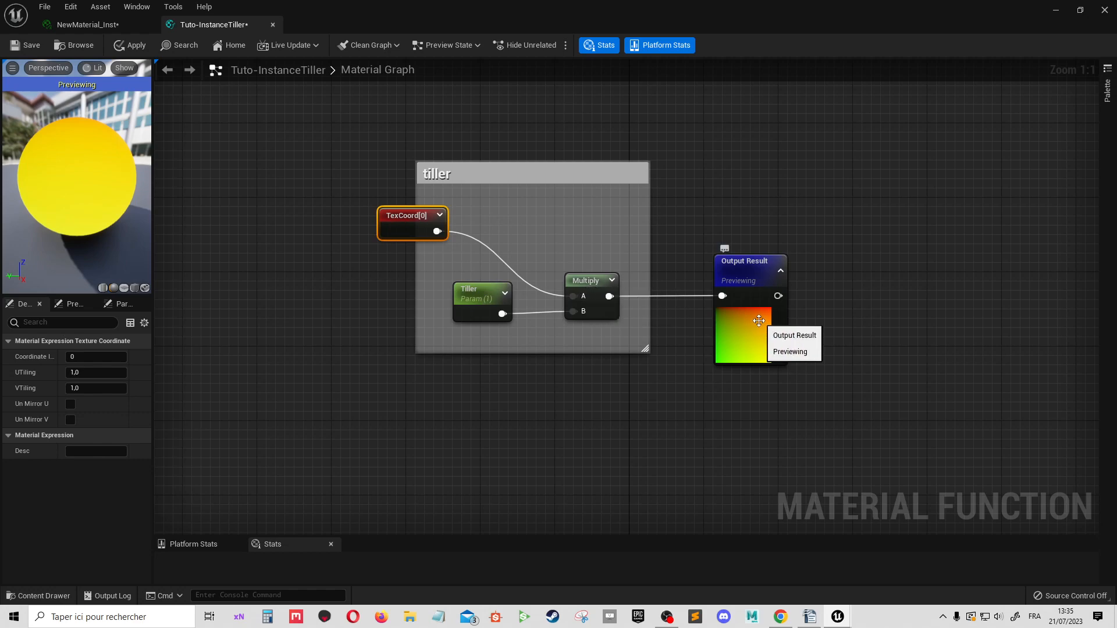
left_click_drag(756, 321, 747, 321)
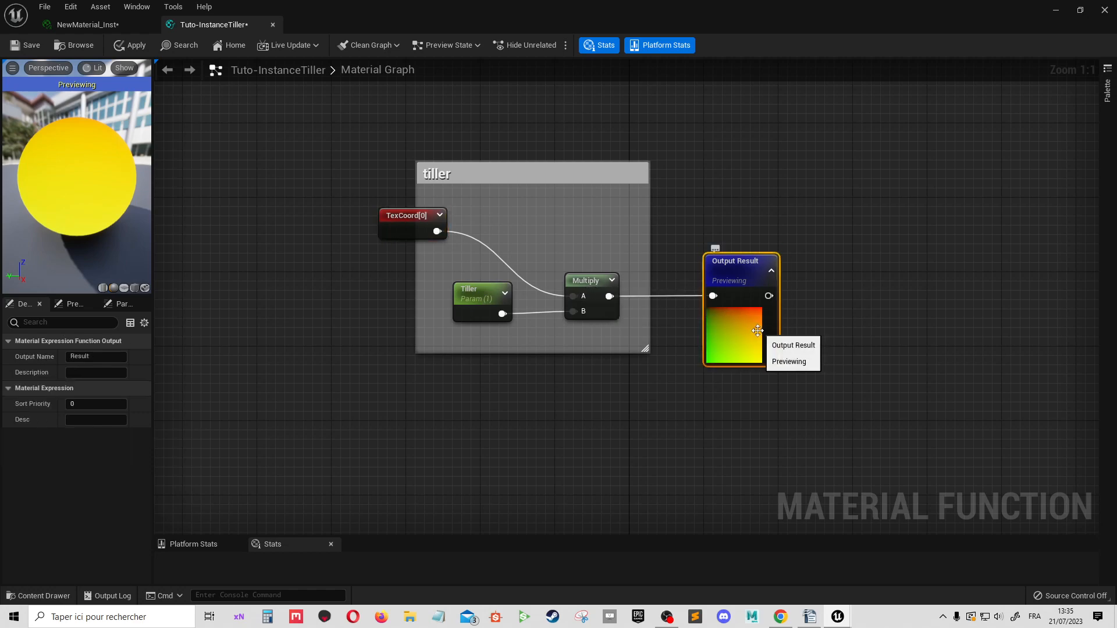
- Save the Tuto-InstanceTiller function and shift its restored window aside to uncover the TempDemo material graph
left_click(25, 44)
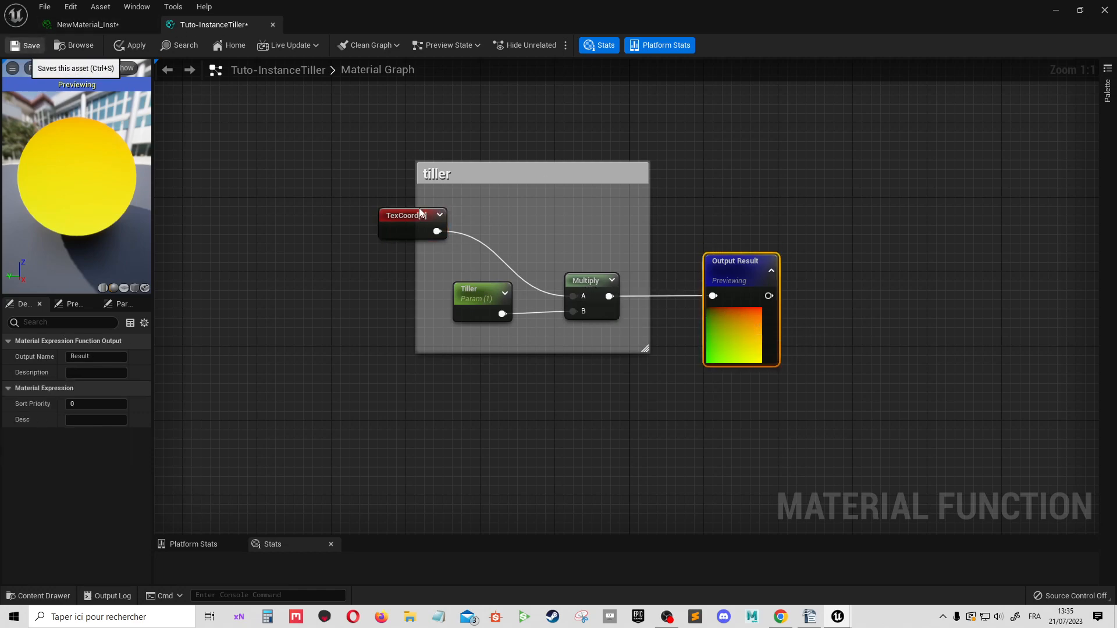
left_click(88, 24)
left_click(212, 25)
left_click_drag(244, 12, 790, 119)
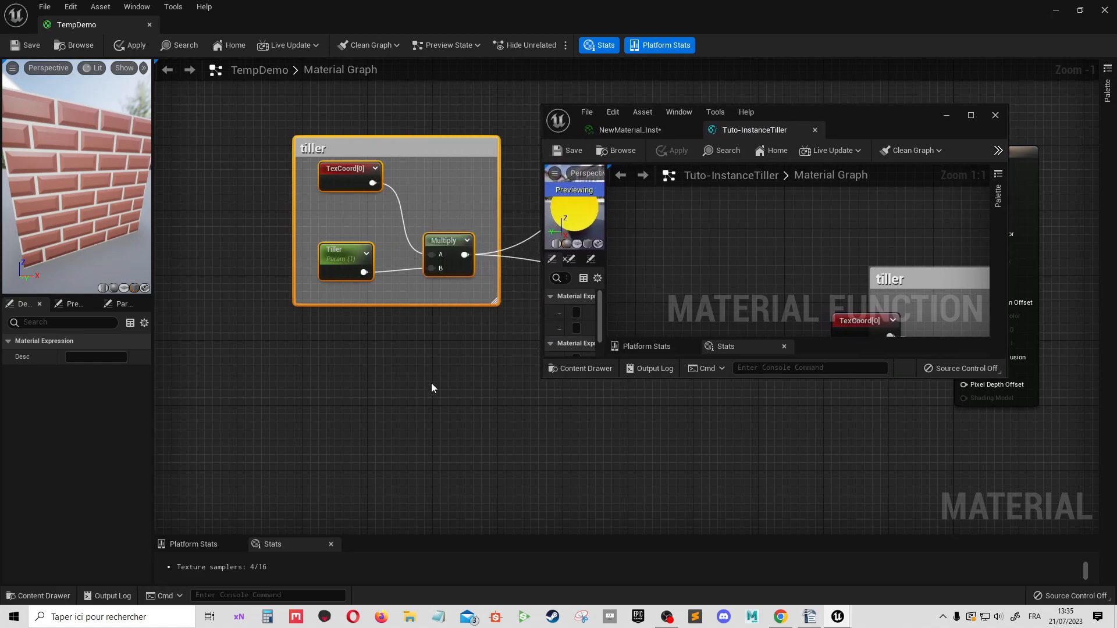
- Search the available nodes in the TempDemo graph for "inst" and dismiss the list without adding one
left_click(434, 392)
right_click(434, 393)
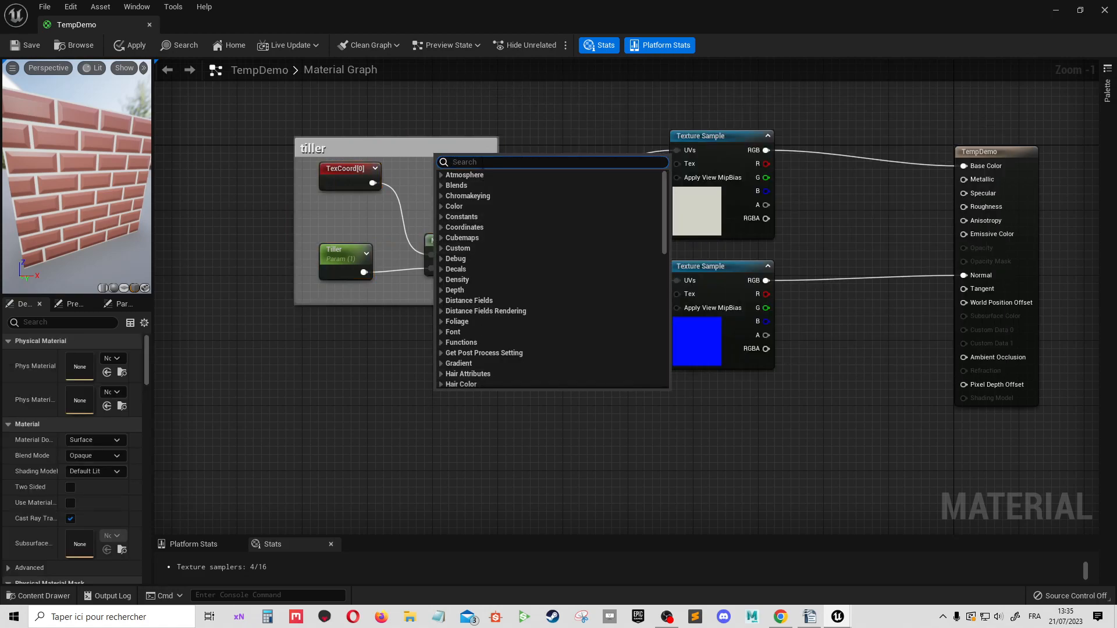
type("inst")
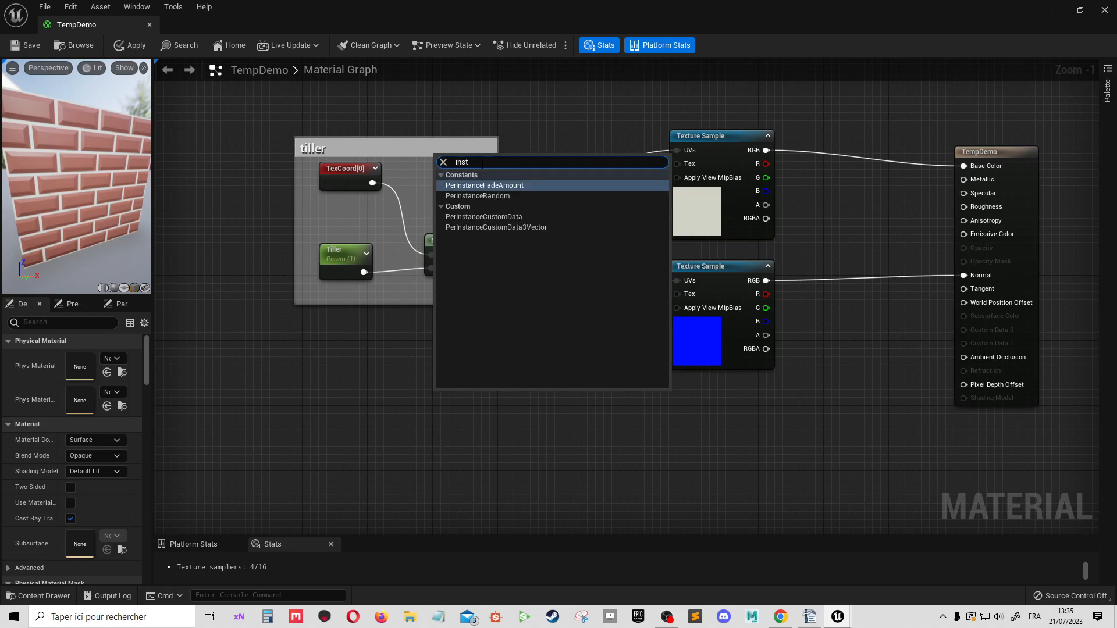
left_click(408, 398)
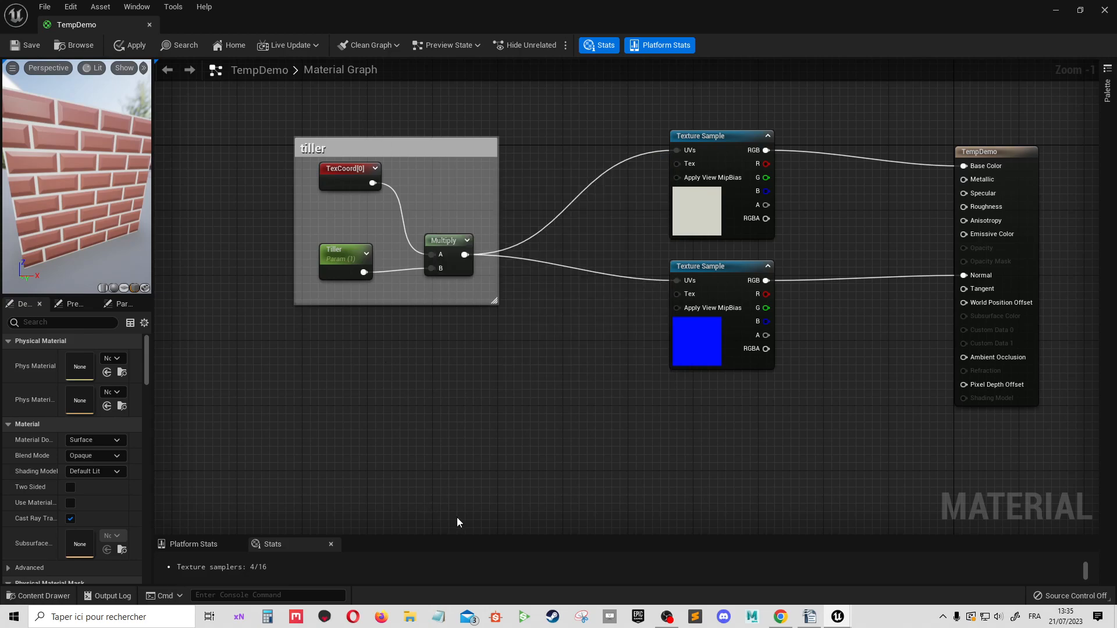
- Return to the maximized Tuto-InstanceTiller graph, enable Expose to Library for the function, and save it
mouse_move(837, 617)
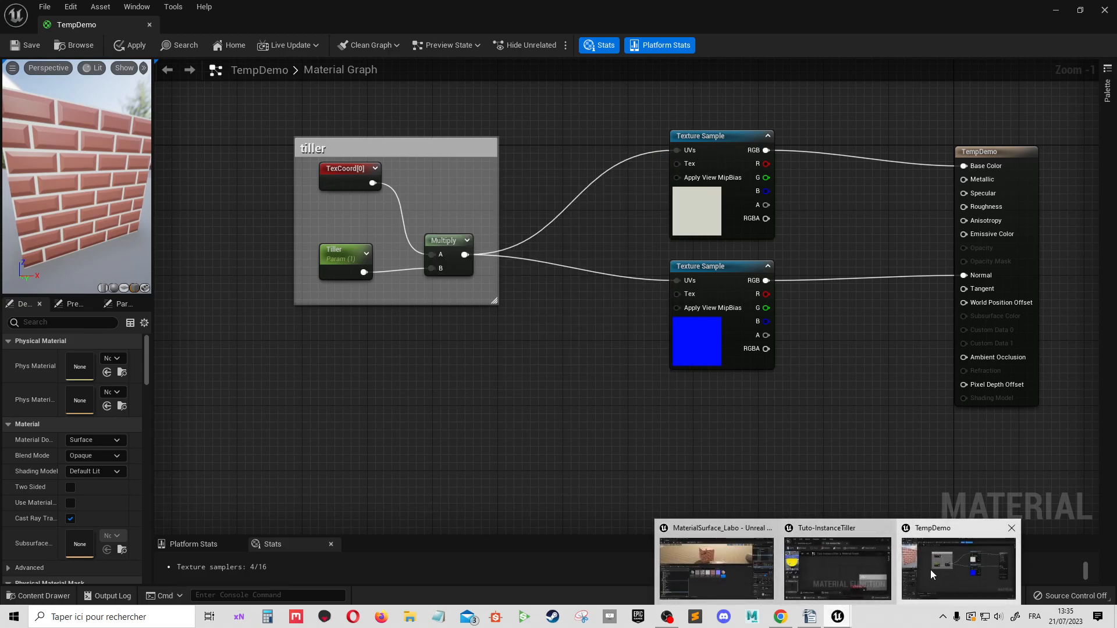
left_click(934, 570)
left_click(971, 115)
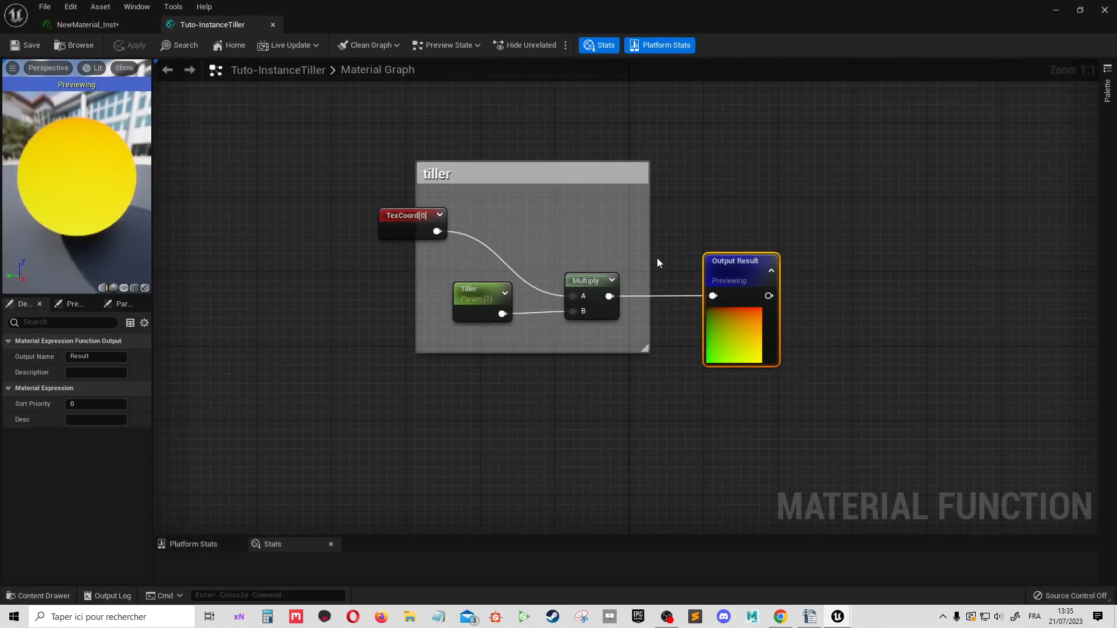
left_click(306, 264)
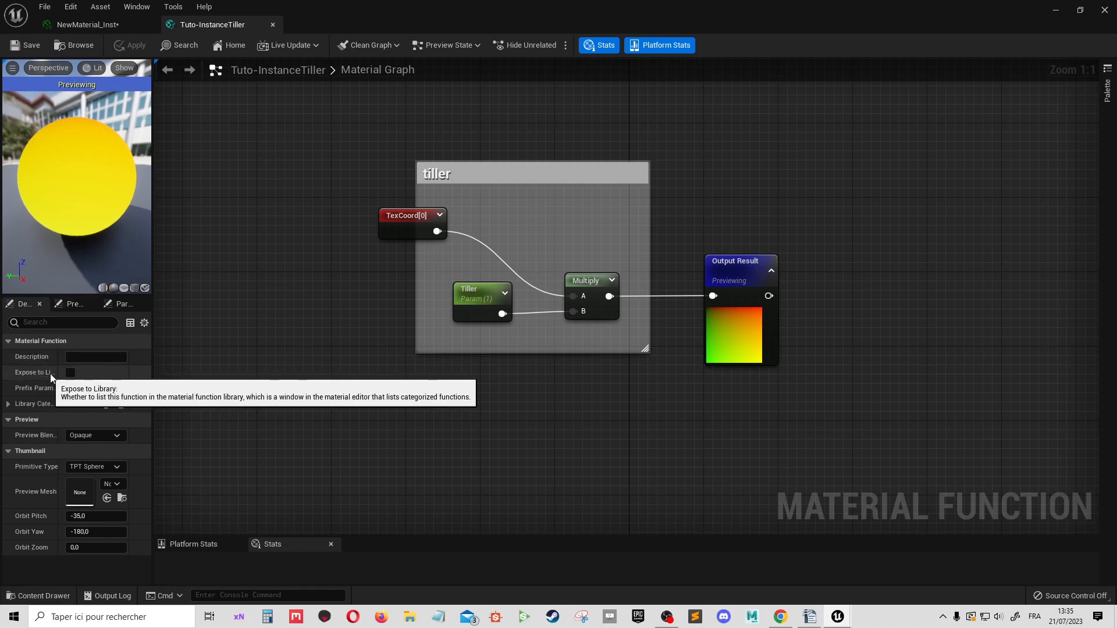
left_click_drag(64, 367, 89, 369)
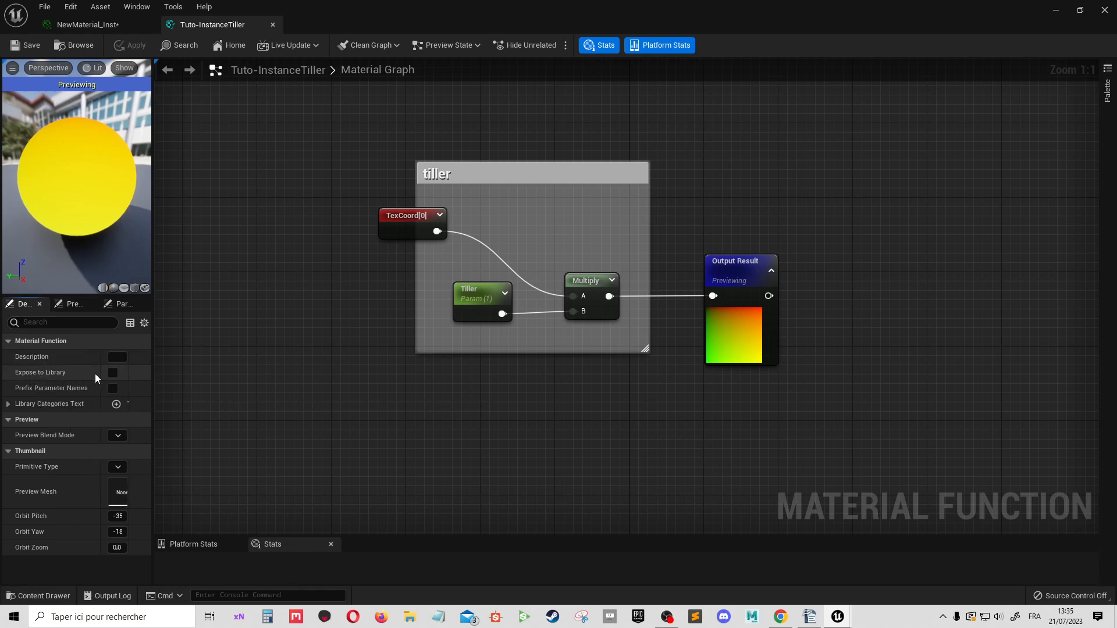
left_click(112, 374)
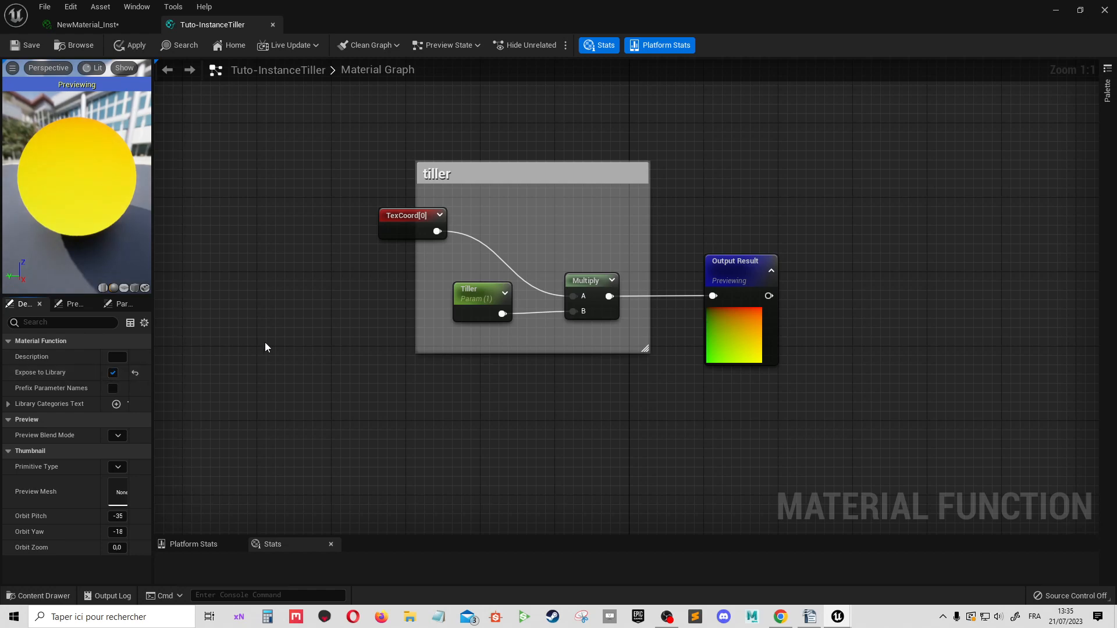
key("ctrl+s")
- Save the NewMaterial_Inst material instance and close it
left_click(87, 25)
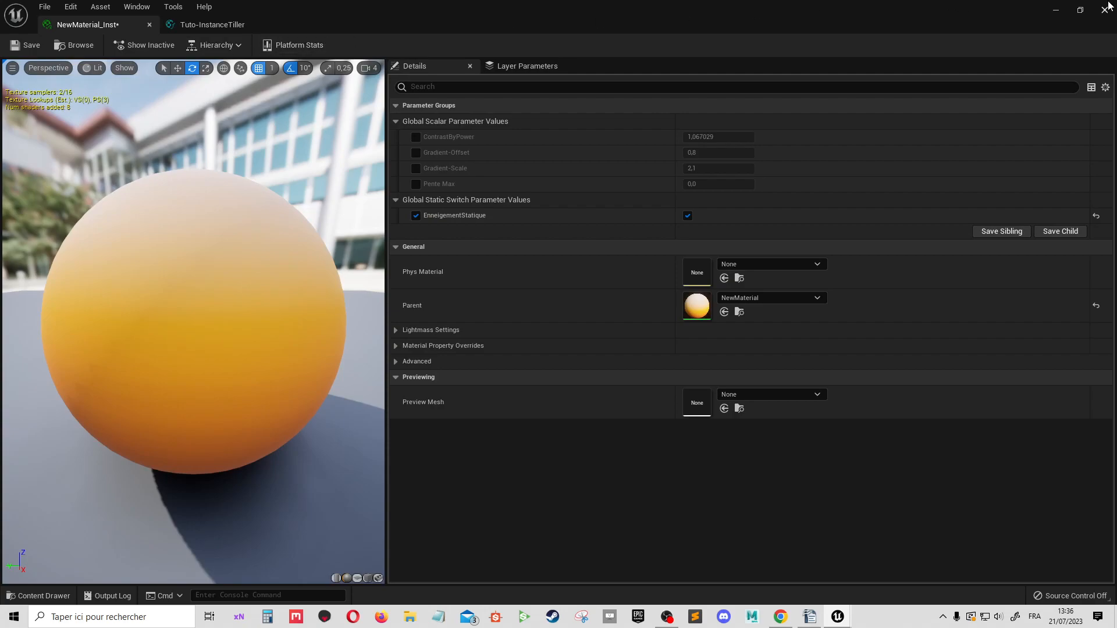
left_click(26, 47)
left_click(148, 26)
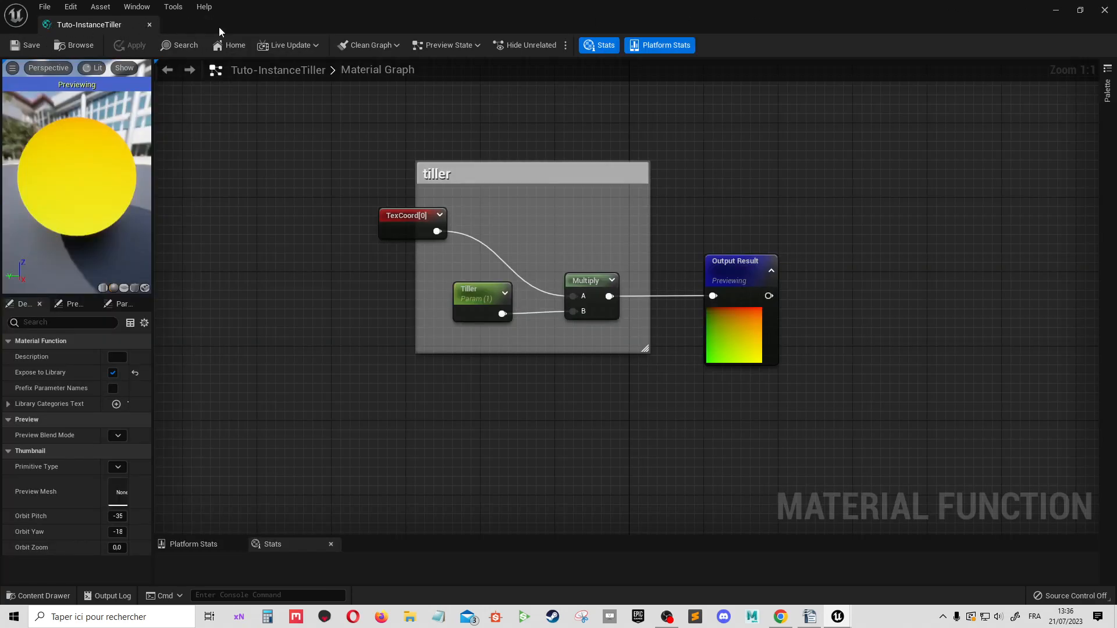
- Add the Tuto-InstanceTiller function node to the TempDemo material graph, just below the tiller comment group
left_click_drag(128, 22, 585, 90)
left_click(469, 386)
scroll(494, 372, "down", 1)
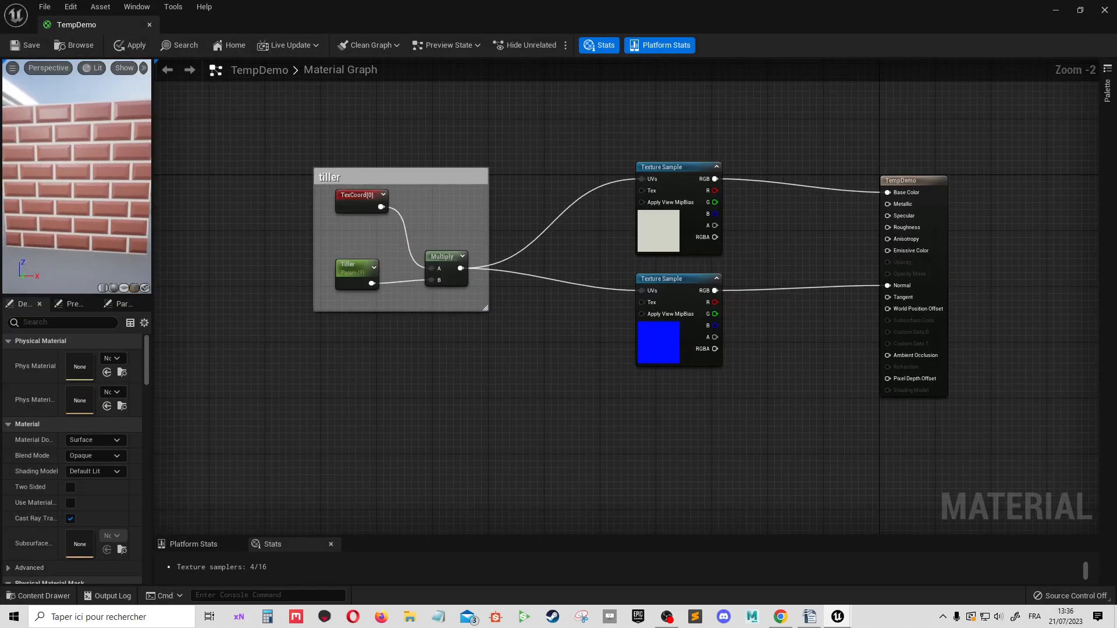
right_click(490, 393)
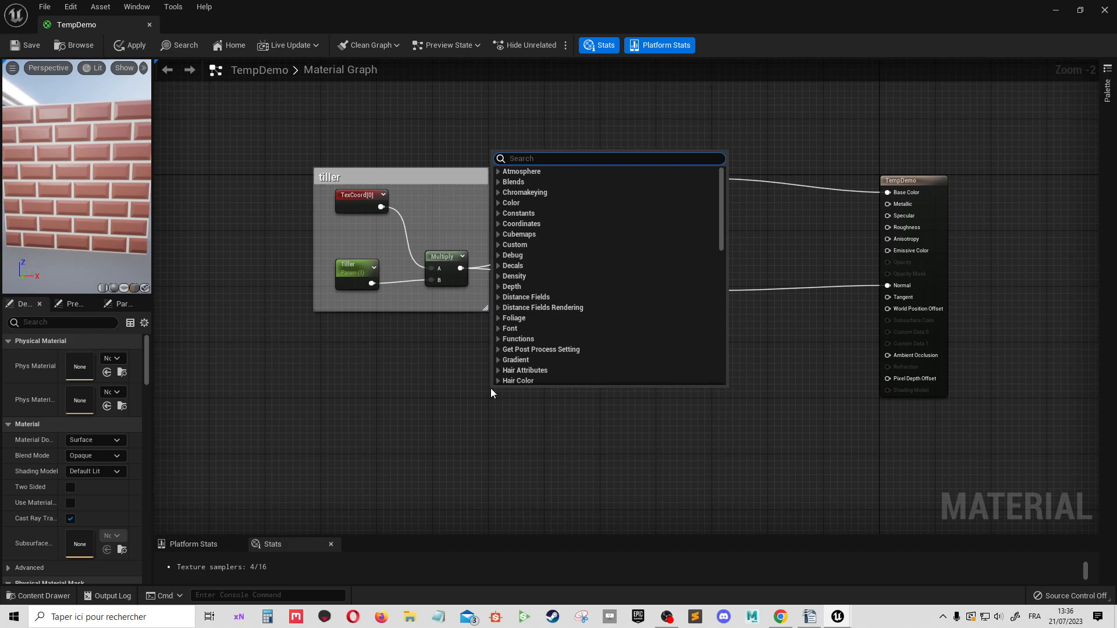
type("tut")
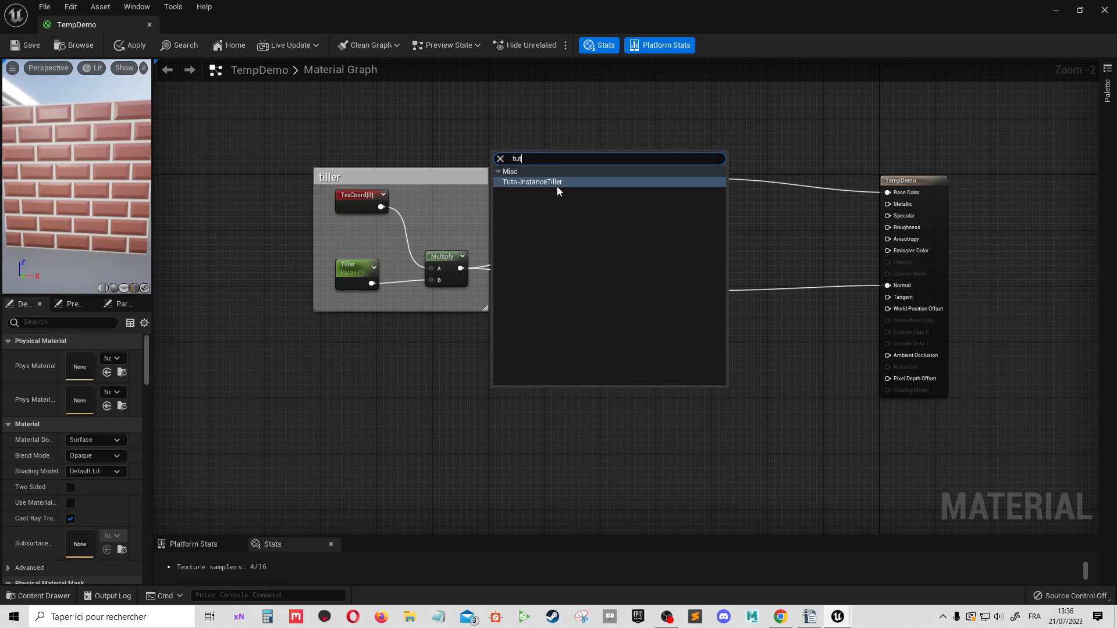
left_click(518, 182)
left_click_drag(527, 404, 435, 365)
- Connect the Tuto-InstanceTiller result to the UVs of both Texture Samples and delete the old tiller node group
left_click_drag(641, 178, 461, 366)
left_click_drag(462, 366, 650, 293)
left_click_drag(340, 116, 469, 305)
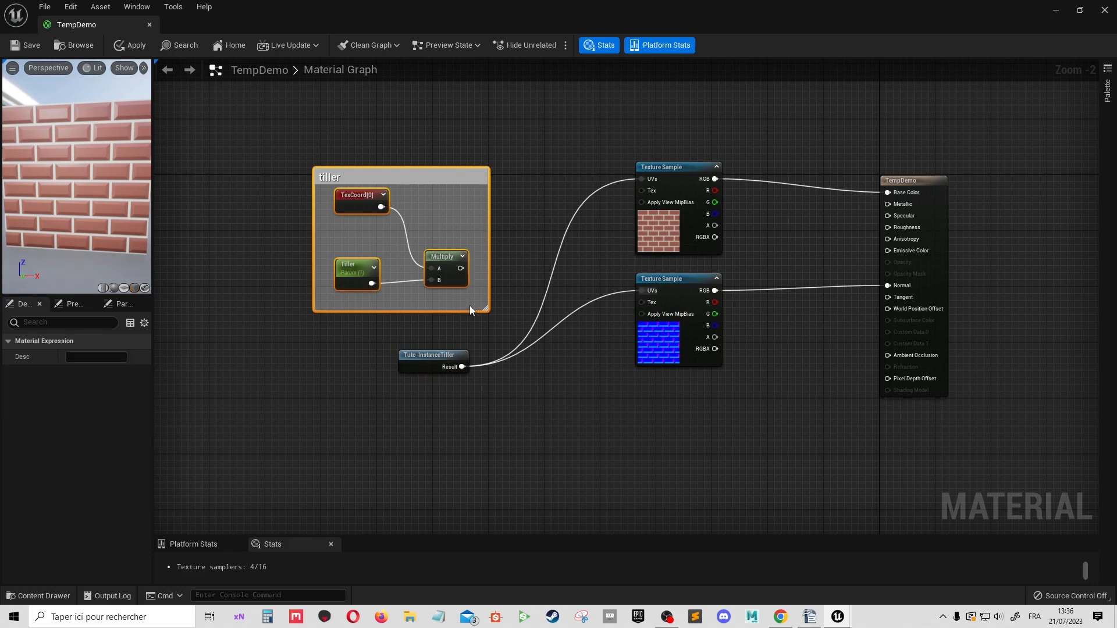
key("Delete")
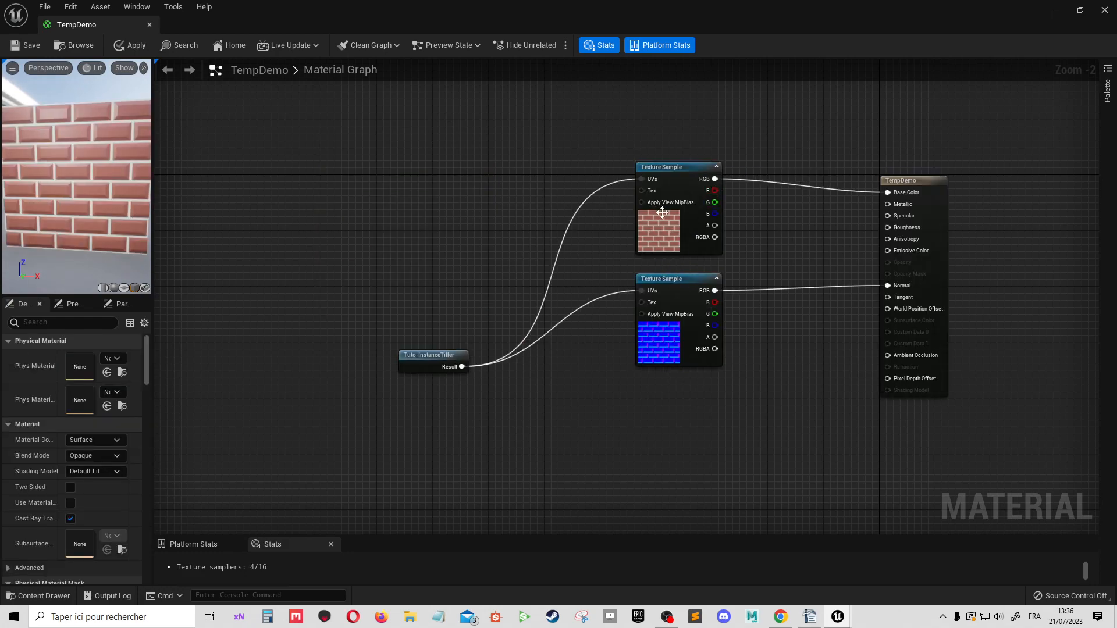
- Reposition the Tuto-InstanceTiller node level with the upper Texture Sample and save the TempDemo material
left_click_drag(426, 357, 446, 252)
mouse_move(82, 174)
left_mouse_down()
mouse_move(125, 189)
mouse_move(88, 203)
mouse_move(78, 169)
left_mouse_up()
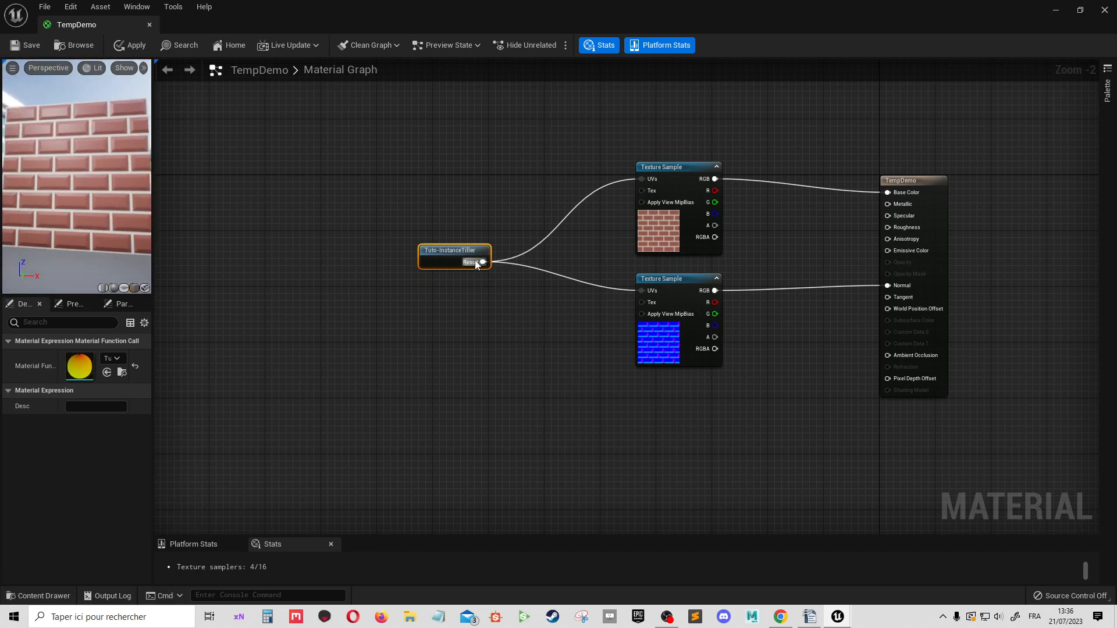
scroll(474, 261, "up", 2)
left_click_drag(440, 250, 431, 194)
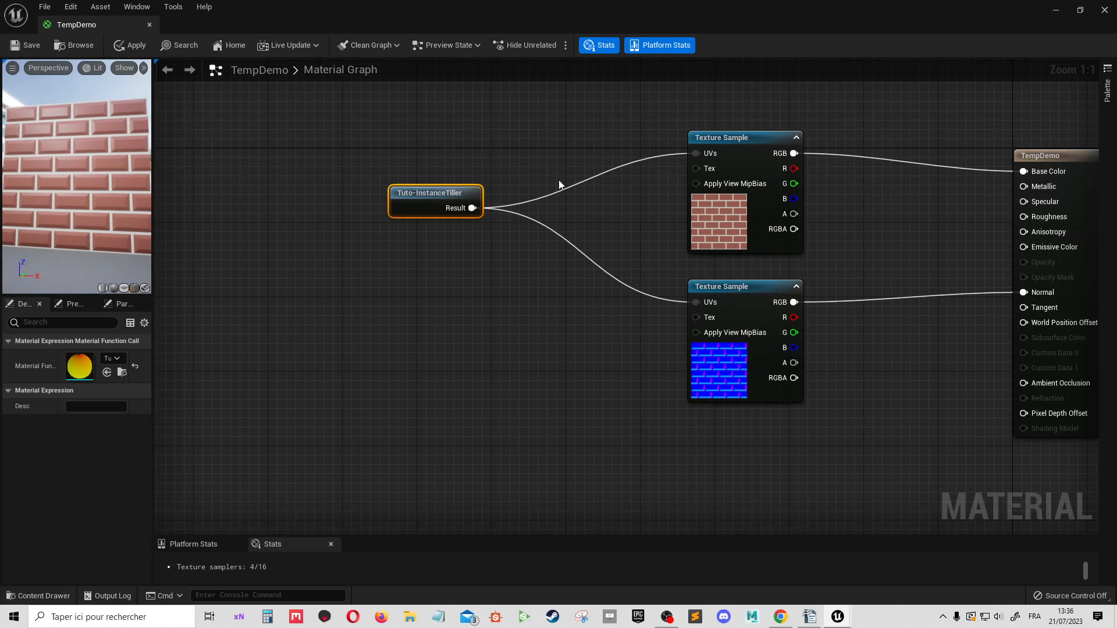
scroll(559, 175, "down", 3)
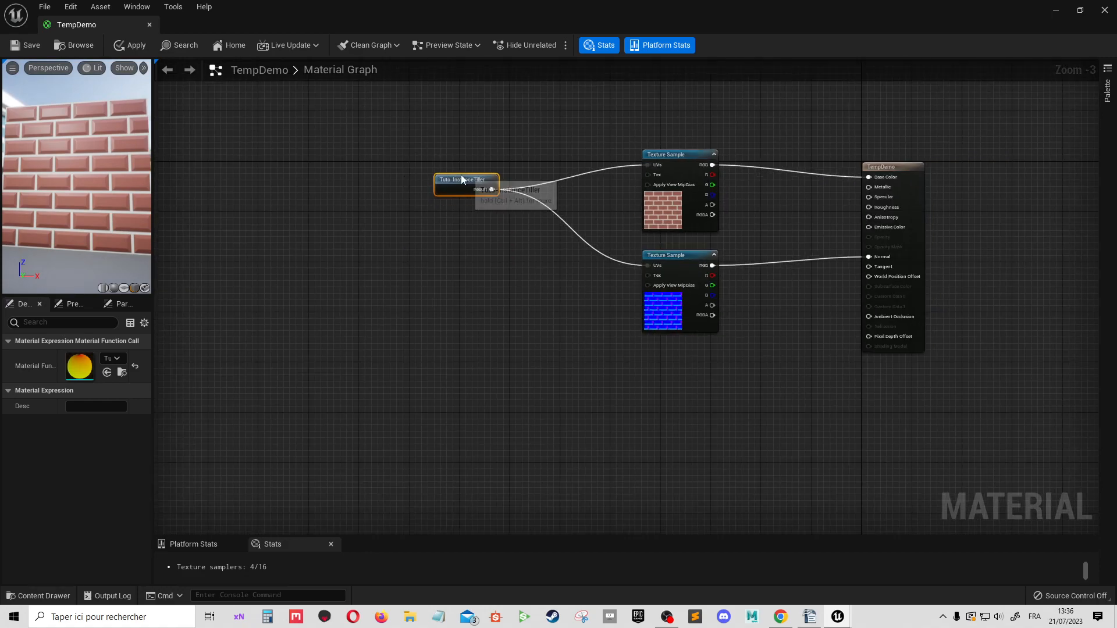
left_click(41, 44)
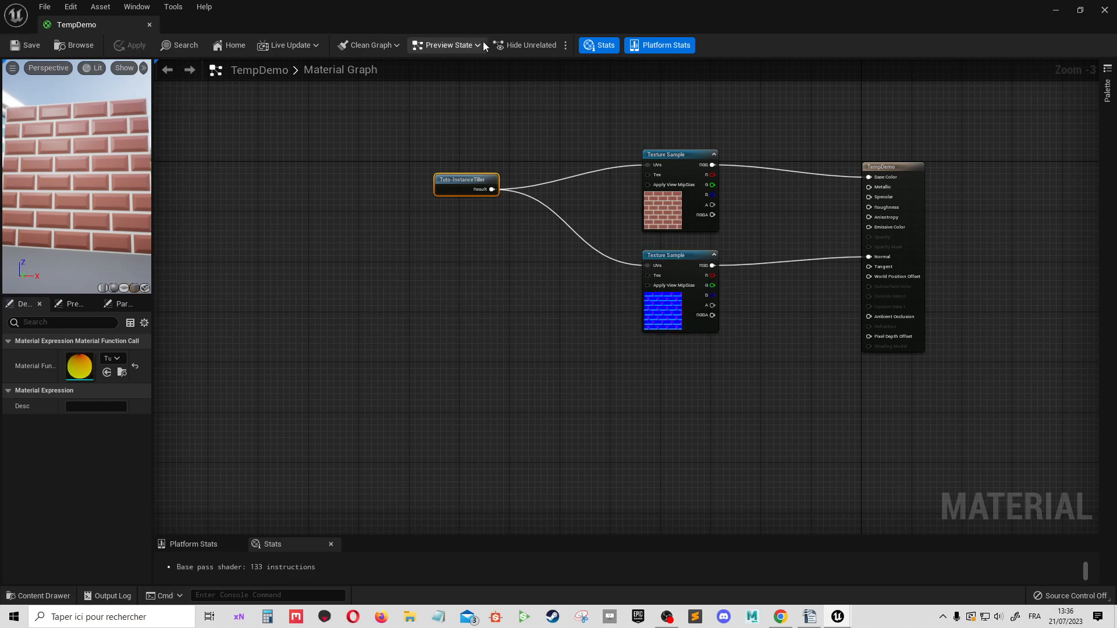
- Group the TempDemo and Tuto-InstanceTiller editors in one window set aside, and create a material instance of TempDemo with its default name
left_click_drag(513, 11, 1060, 316)
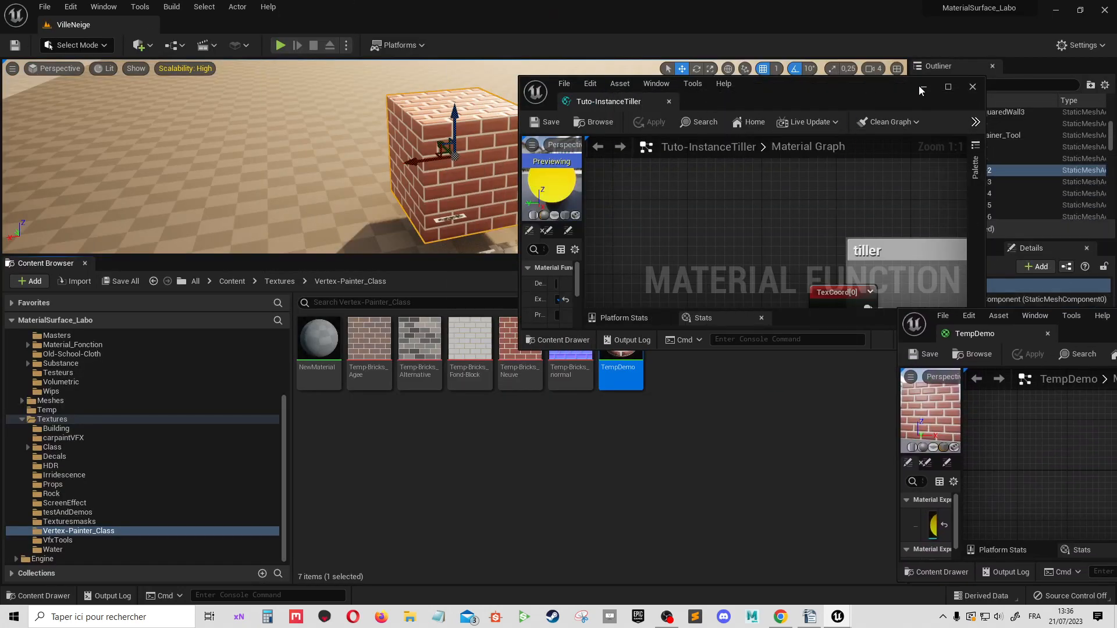
left_click_drag(581, 109, 1070, 336)
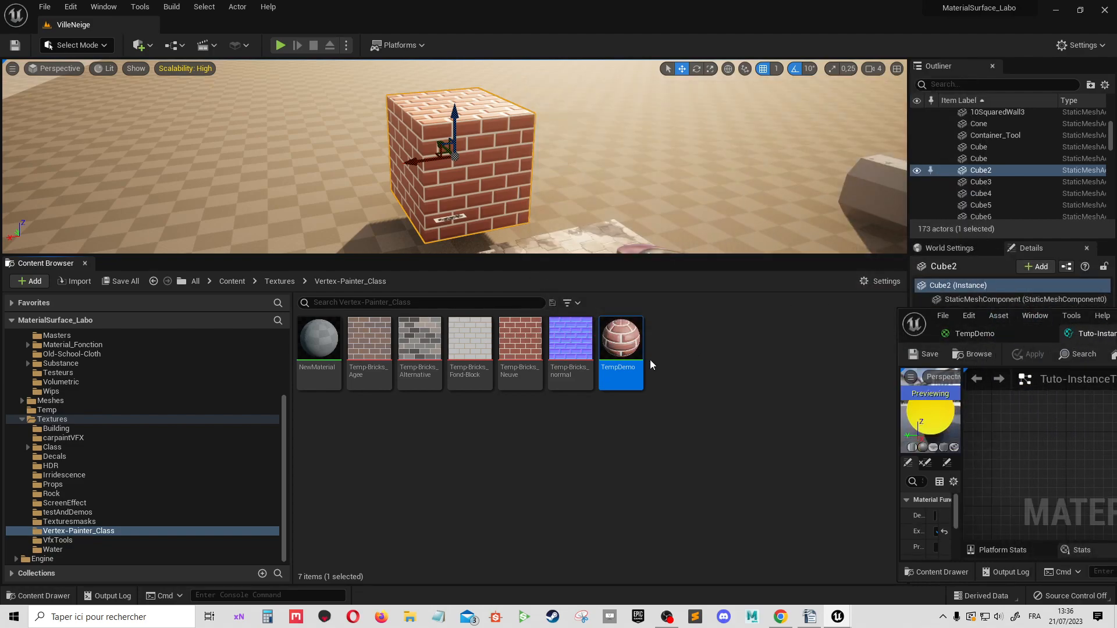
right_click(631, 356)
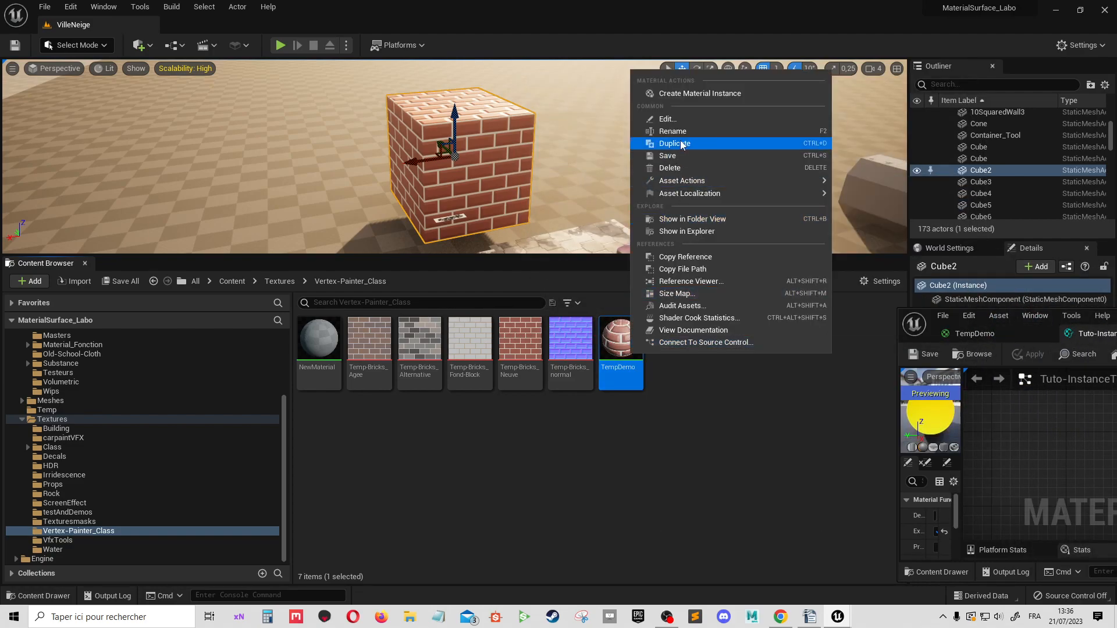
left_click(690, 94)
key("Return")
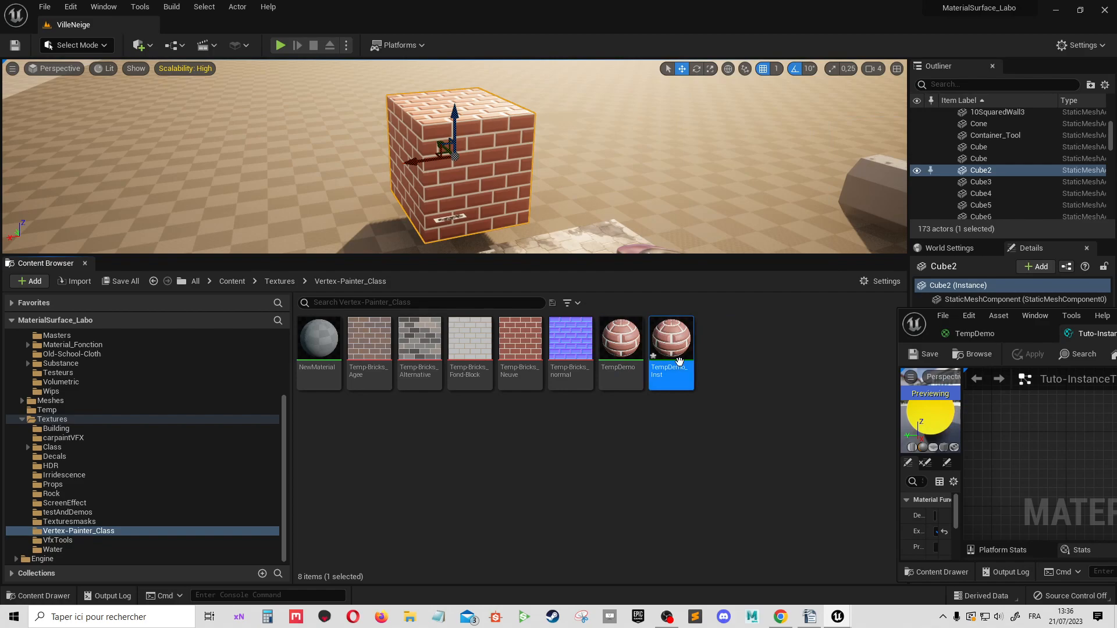
- Apply TempDemo_Inst to the brick cube and open the instance in a full-height window beside the viewport
left_click(731, 351)
left_click_drag(671, 343, 611, 174)
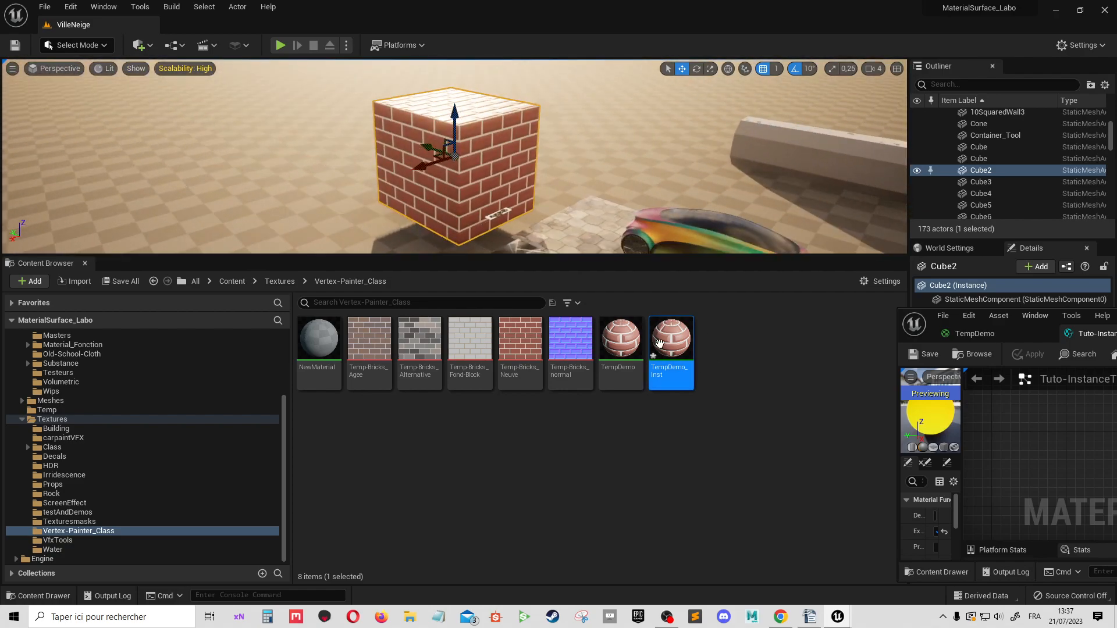
double_click(671, 346)
left_click_drag(1116, 320, 955, 76)
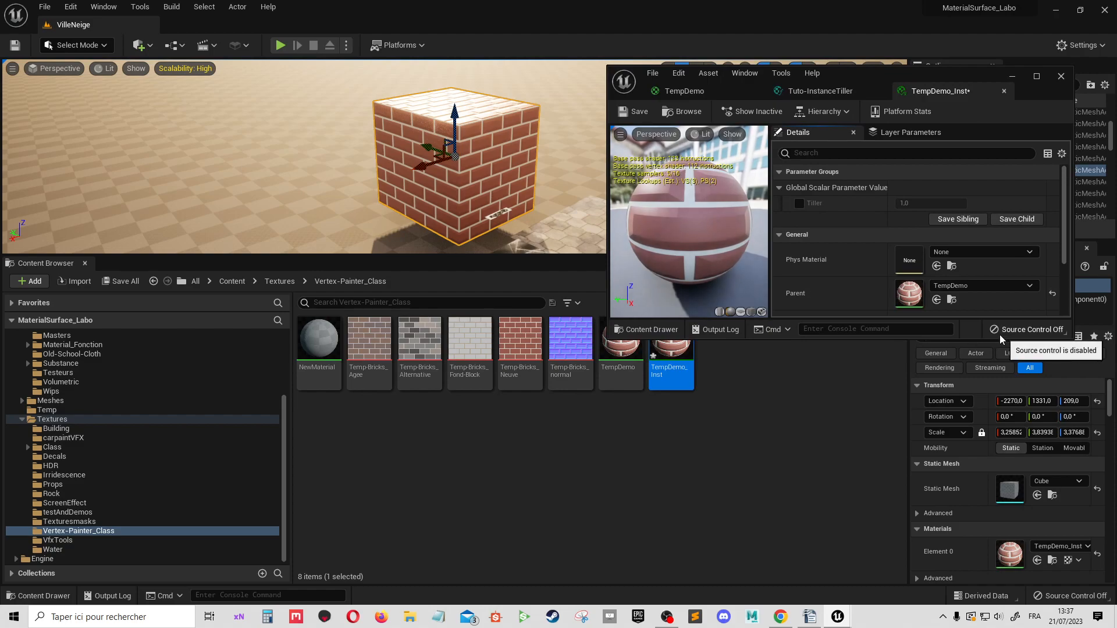
double_click(969, 337)
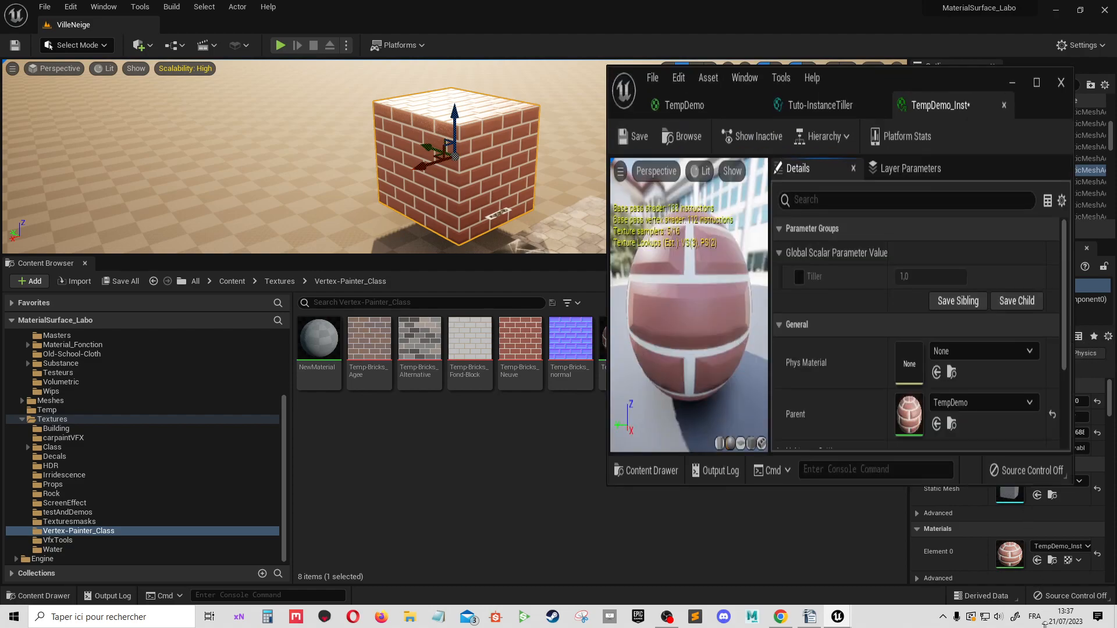
- Enable the Tiller parameter override in TempDemo_Inst and set its value to 2
left_click(800, 139)
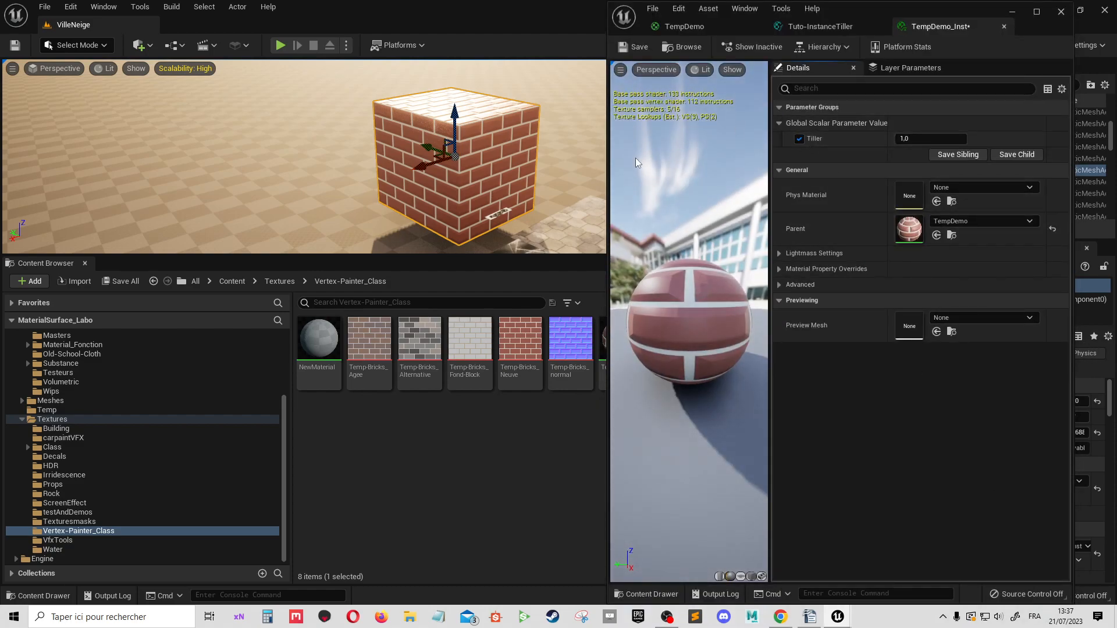
mouse_move(908, 139)
left_mouse_down()
mouse_move(954, 138)
mouse_move(919, 138)
left_mouse_up()
left_click(913, 139)
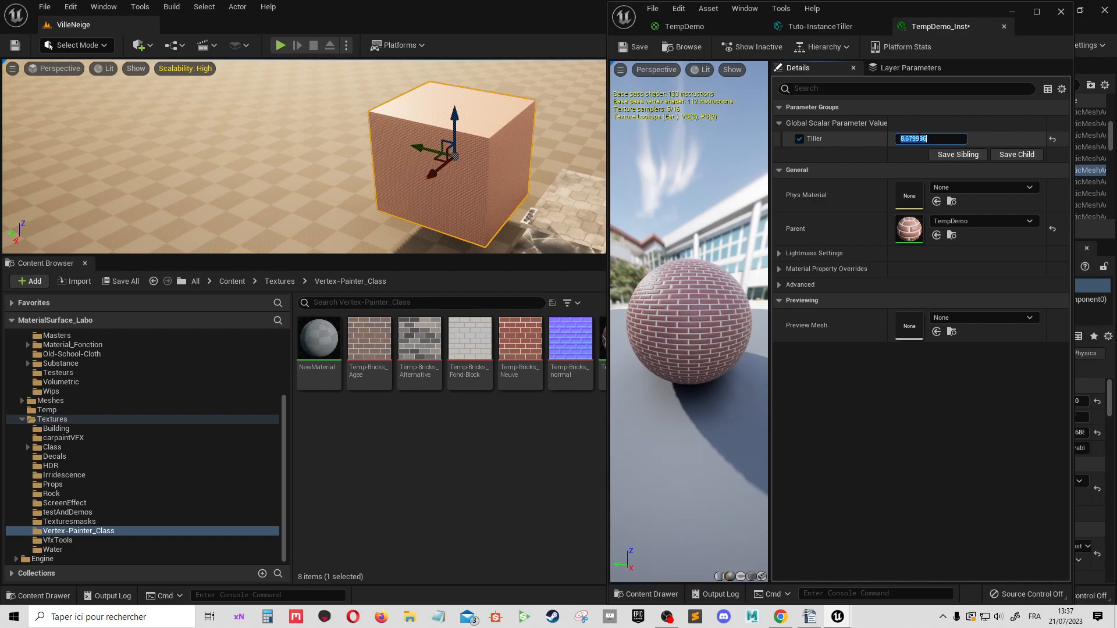
type("2")
key("Return")
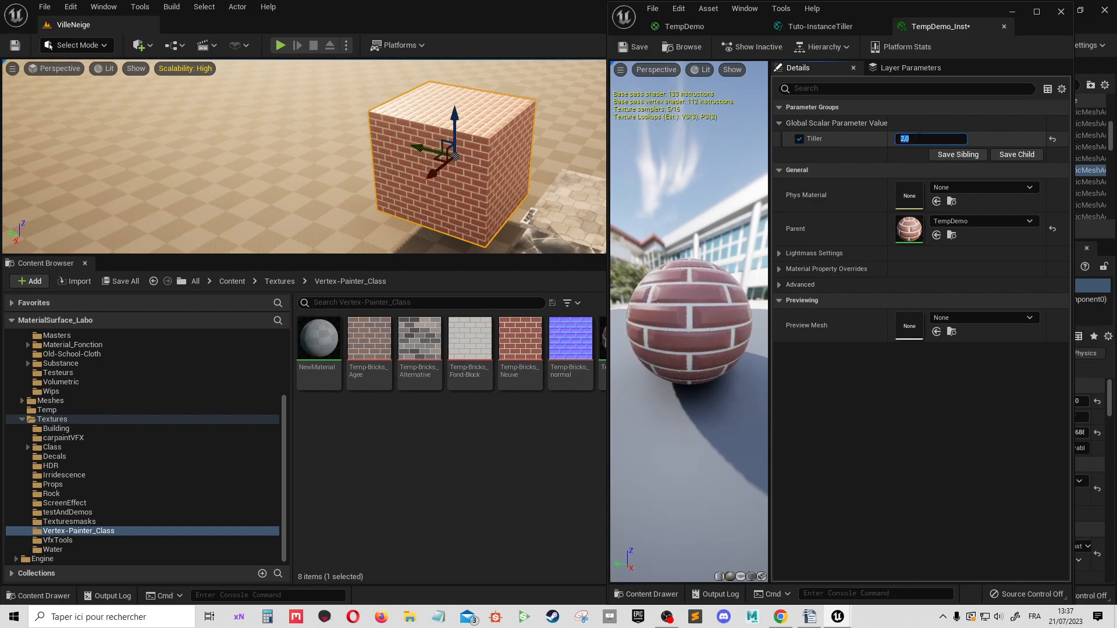
- Set the Tiller parameter of TempDemo_Inst to 3 and check the brick tiling on the cube
left_click(925, 138)
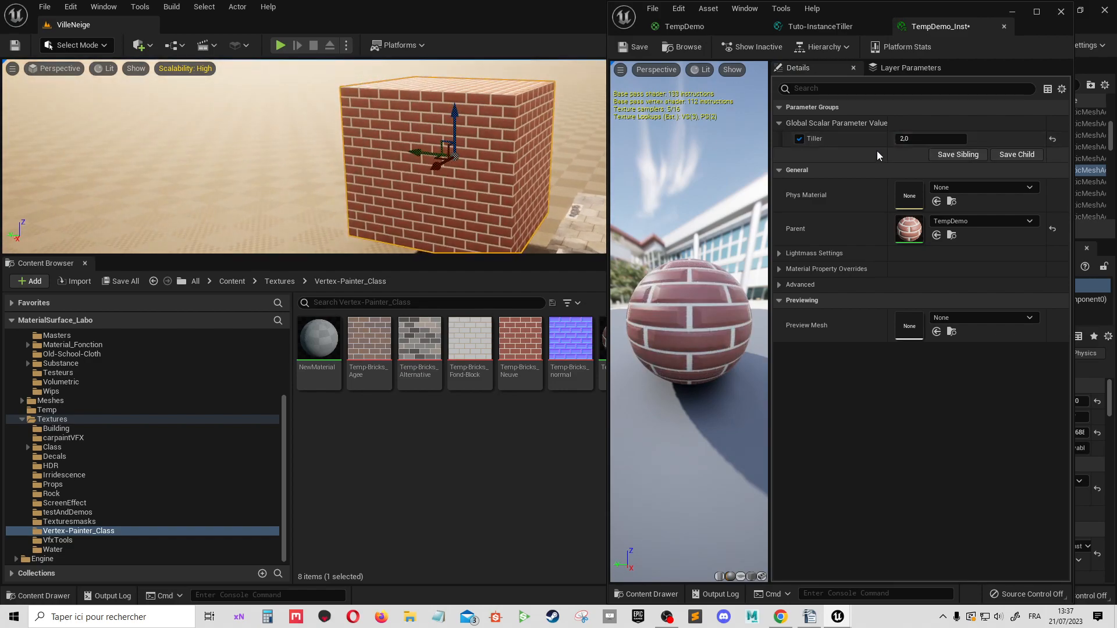
type("3")
key("Return")
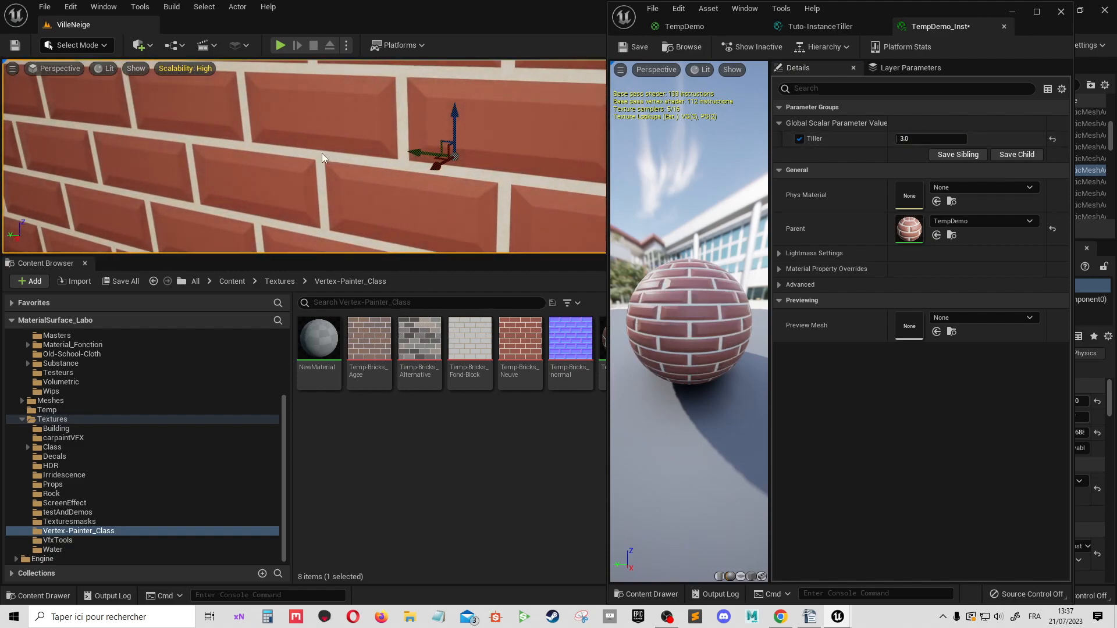
left_click_drag(322, 153, 384, 153, "alt")
right_click_drag(384, 153, 326, 153, "alt")
left_click_drag(326, 153, 372, 156, "alt")
right_click_drag(372, 156, 296, 155, "alt")
left_click_drag(297, 156, 353, 152, "alt")
- Compare the TempDemo material graph with the node network inside the Tuto-InstanceTiller function
left_click(732, 25)
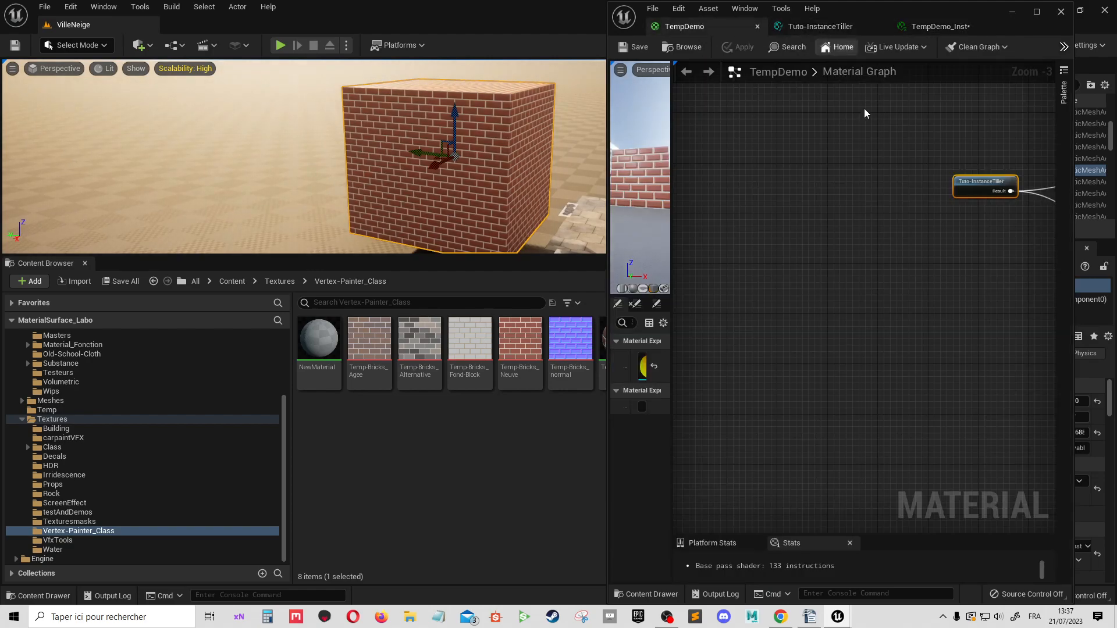
left_click(804, 27)
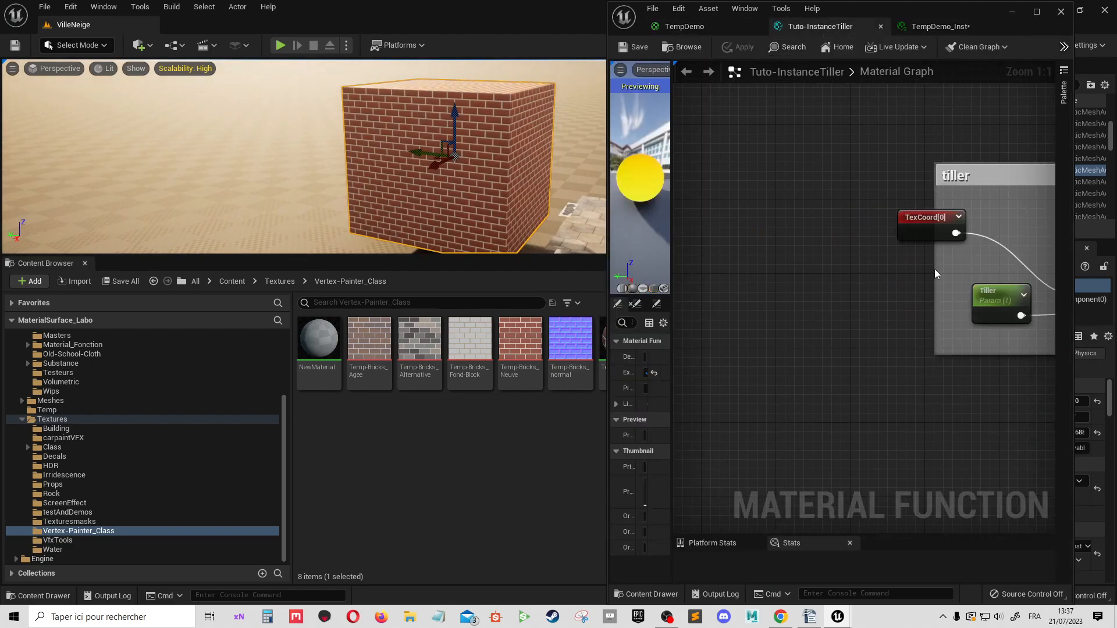
left_click(710, 24)
left_click_drag(733, 203, 770, 181)
right_click_drag(974, 258, 911, 310)
left_click(841, 28)
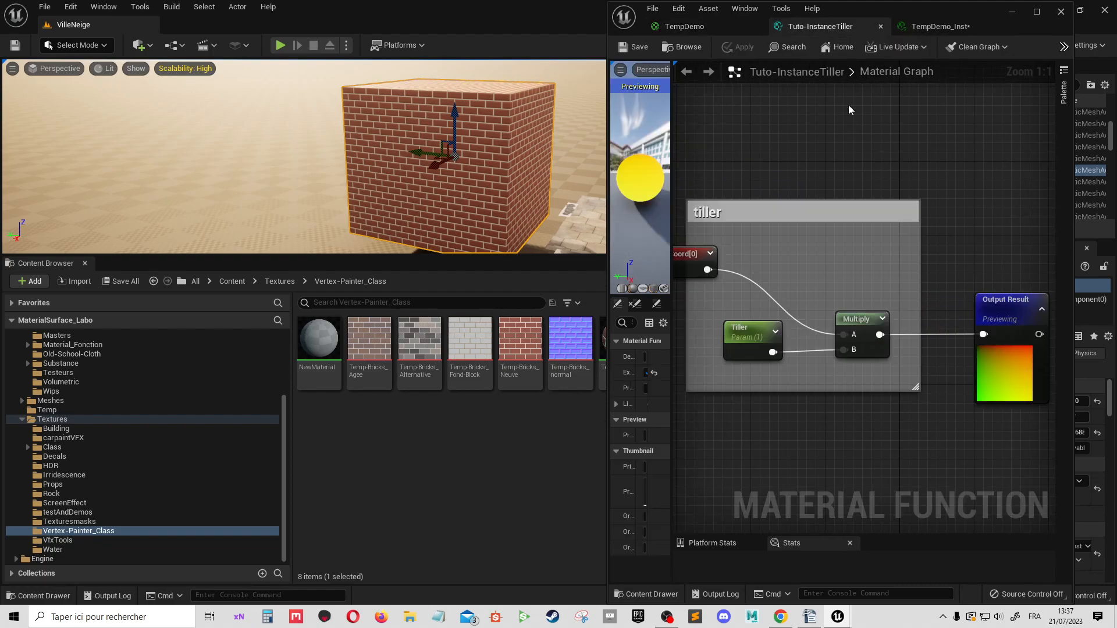
scroll(814, 236, "down", 2)
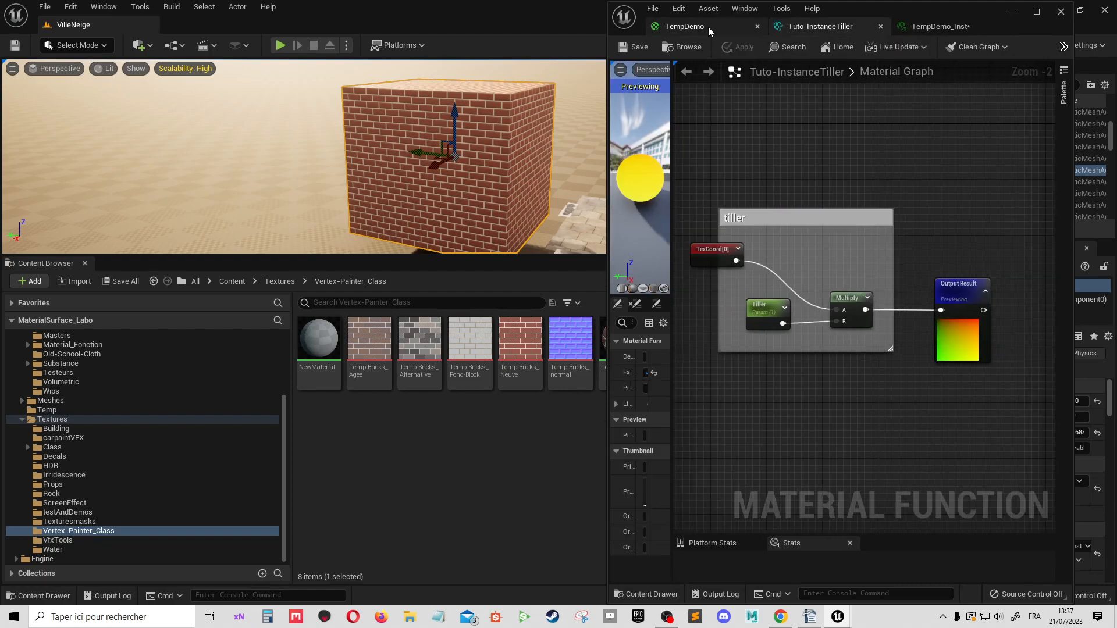
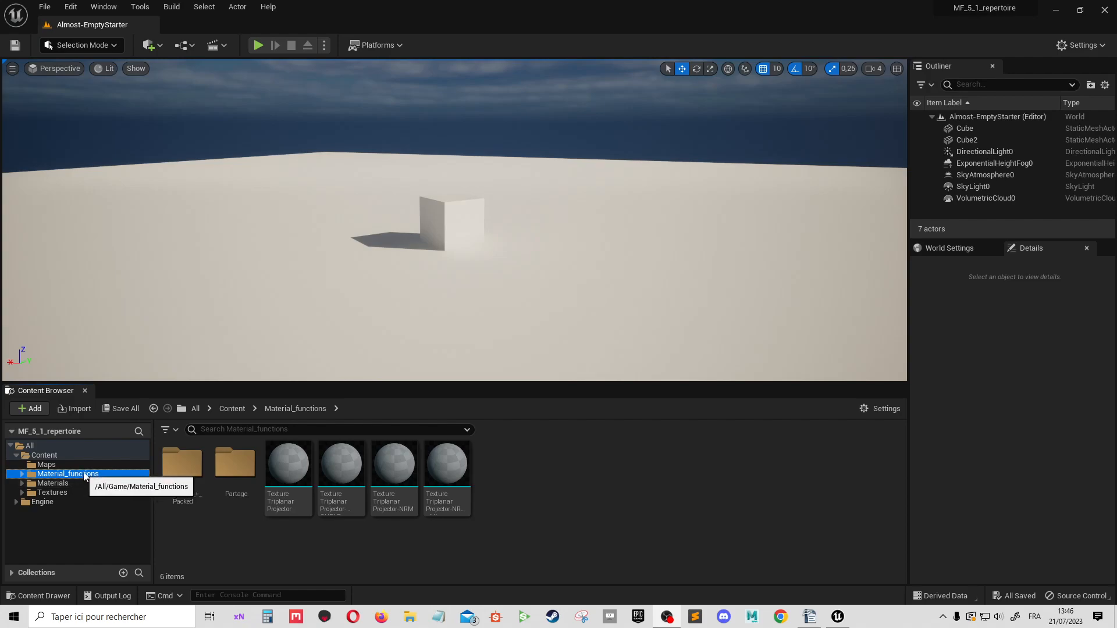
- Browse the functions_+_Packed and Partage folders in Material_functions and read the laser_Eyes-RRE description
mouse_move(294, 506)
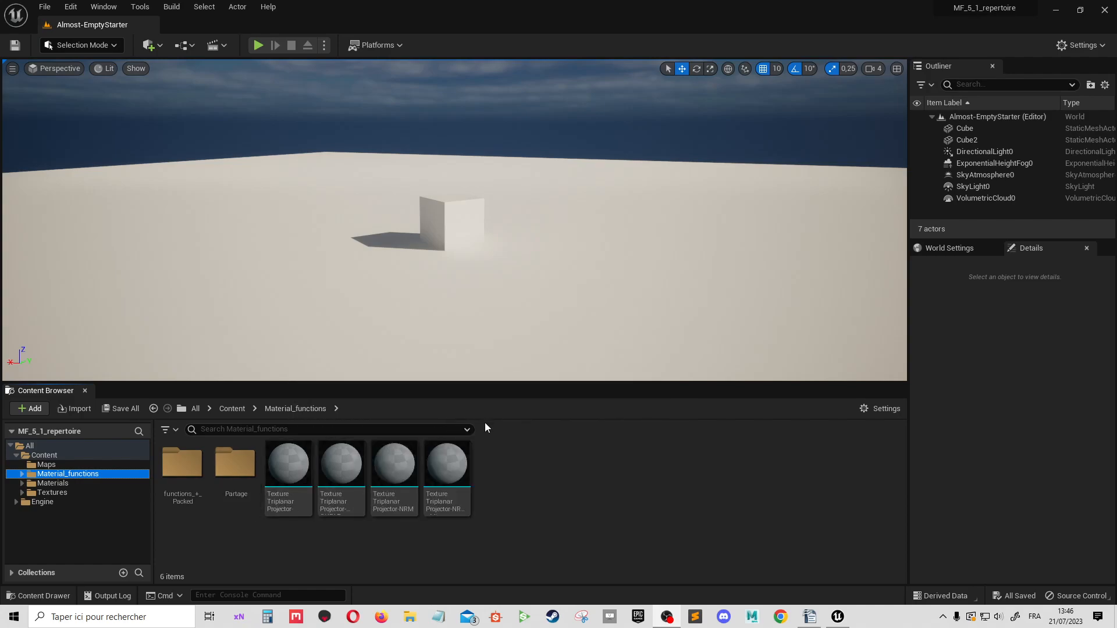
double_click(182, 462)
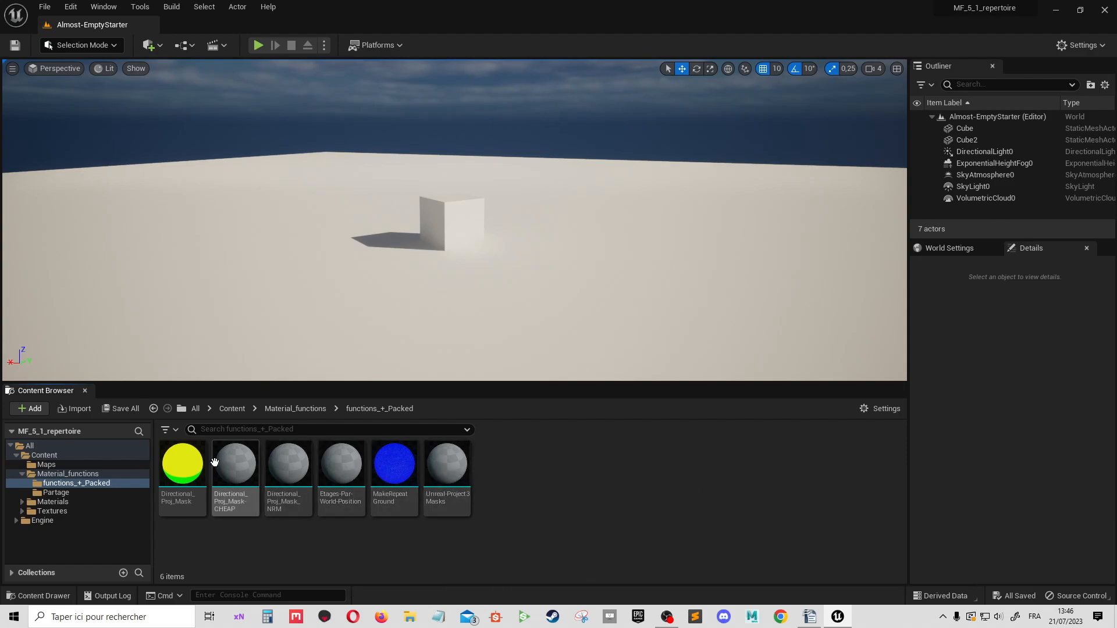
left_click(112, 493)
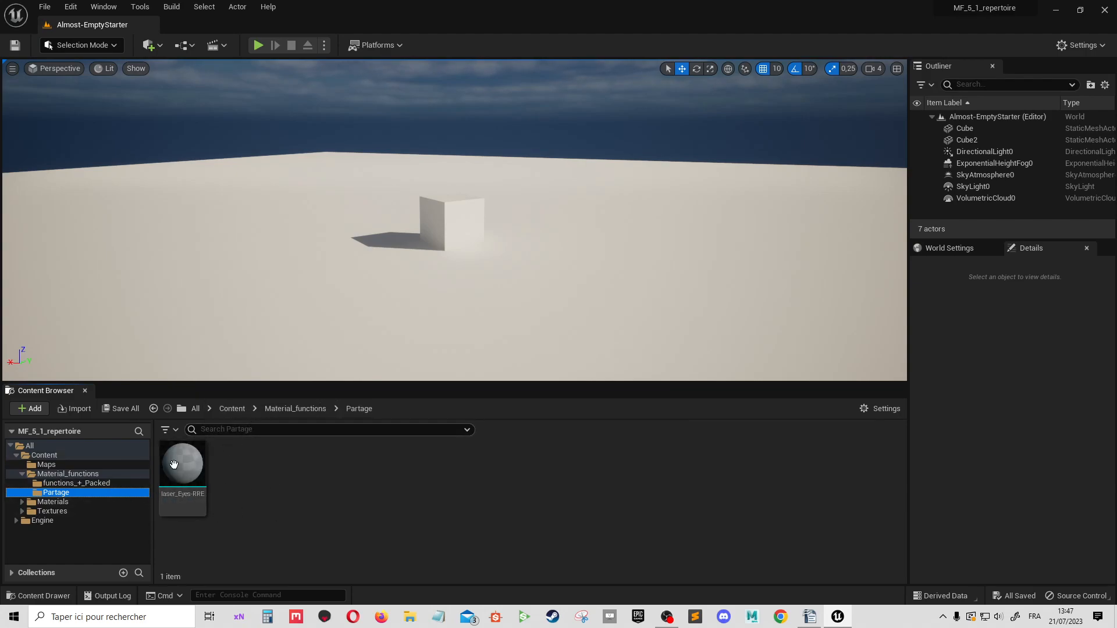
mouse_move(195, 464)
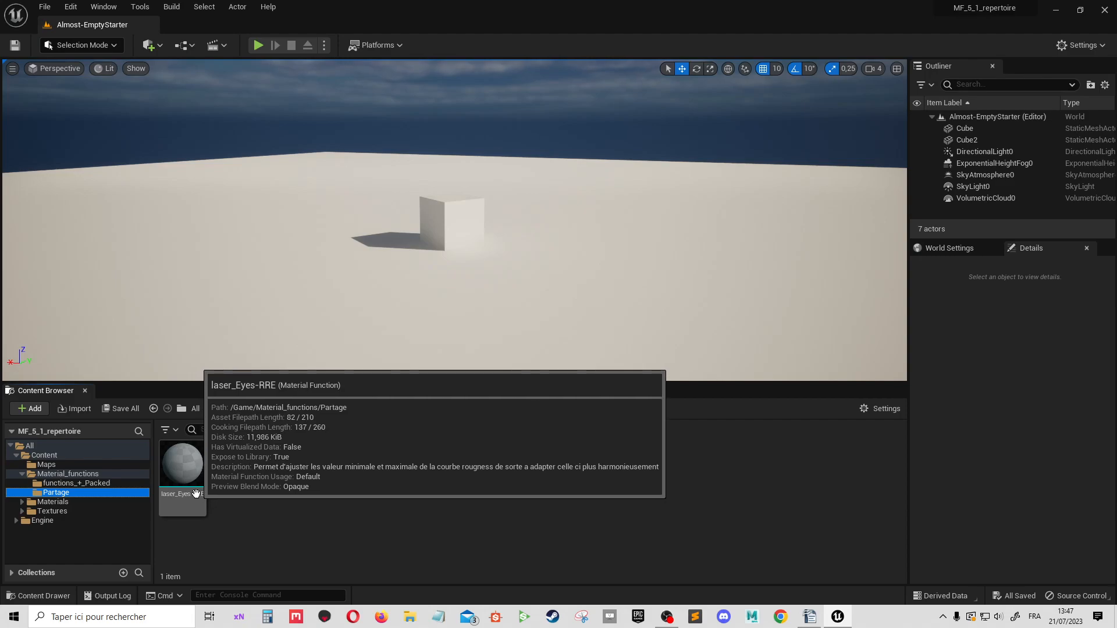
- Open the laser_Eyes-RRE material function full screen and examine its roughness inputs, Lerp, Saturate and output nodes
left_click(196, 493)
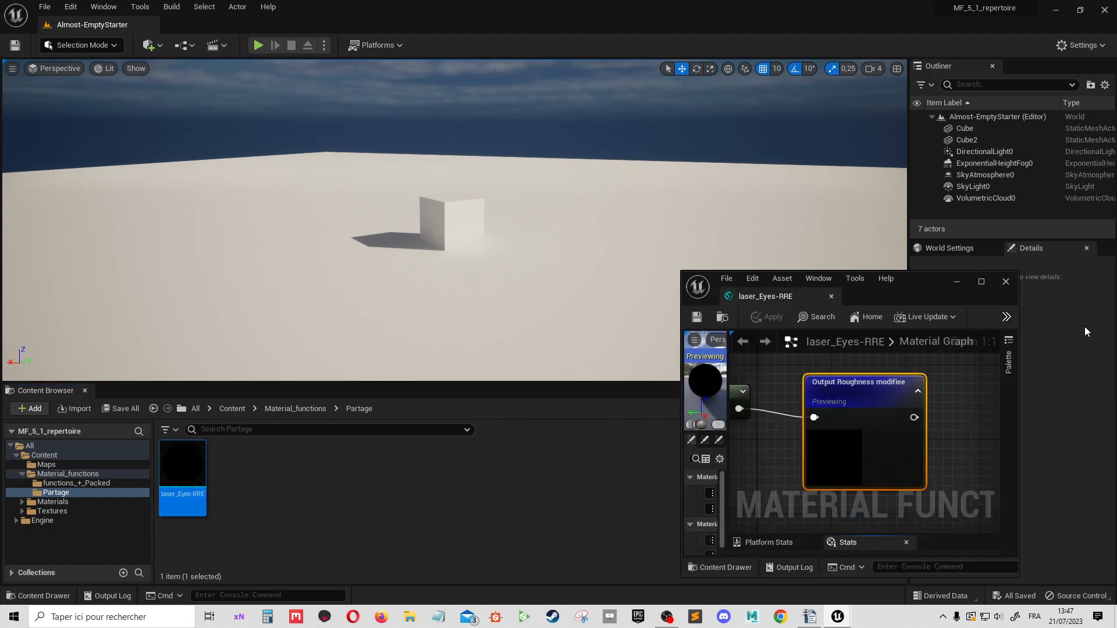
left_click(982, 281)
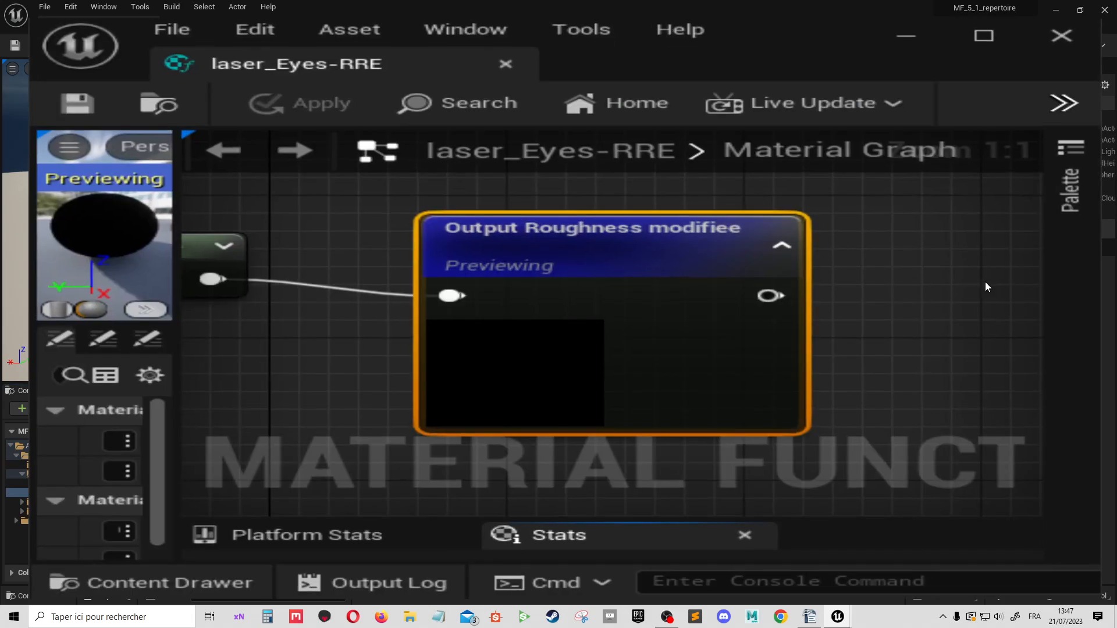
scroll(602, 318, "down", 5)
right_click_drag(481, 294, 678, 329)
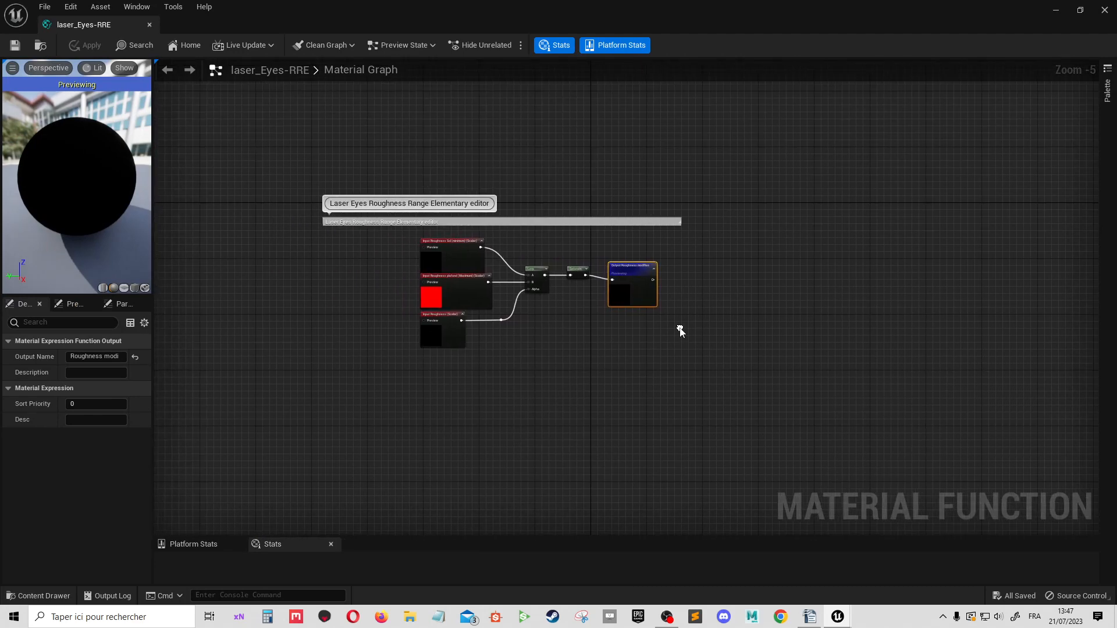
scroll(663, 339, "up", 2)
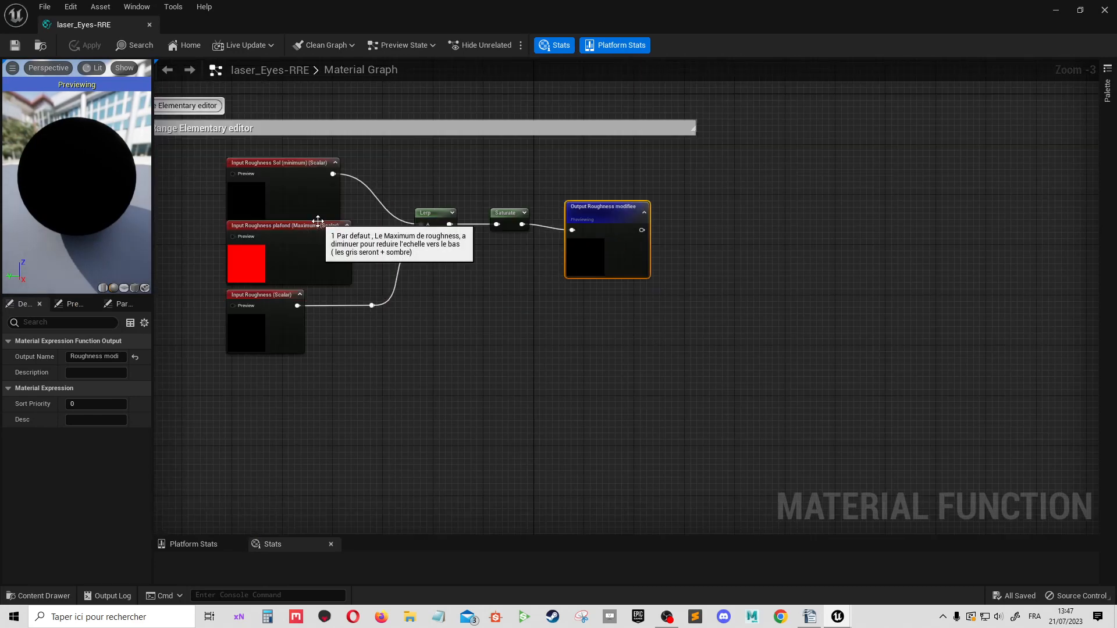
right_click_drag(466, 322, 553, 377)
scroll(439, 344, "up", 3)
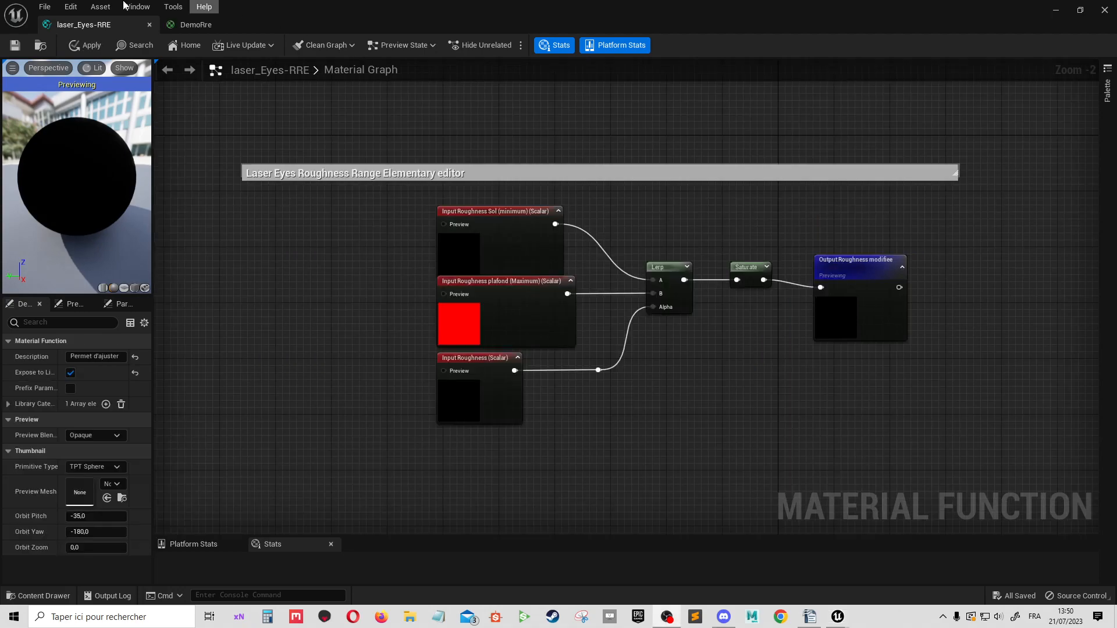
- Expand the Mask (R) preview in the DemoRre material and inspect how its gradient affects roughness on the preview mesh
left_click(196, 24)
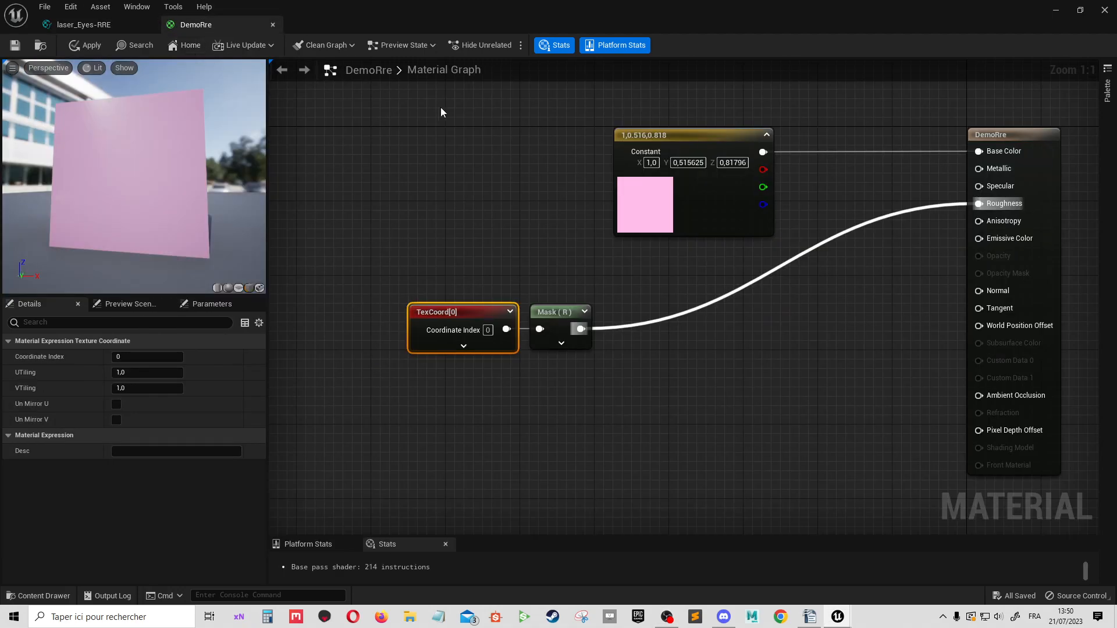
left_click_drag(160, 182, 134, 175)
left_click_drag(715, 159, 685, 150)
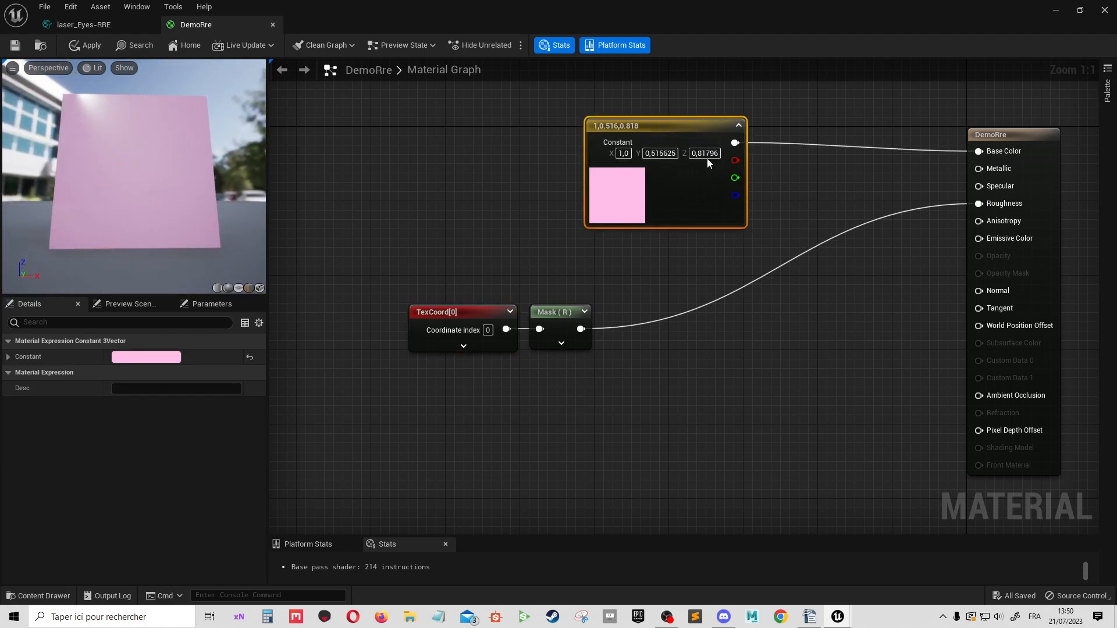
left_click(584, 311)
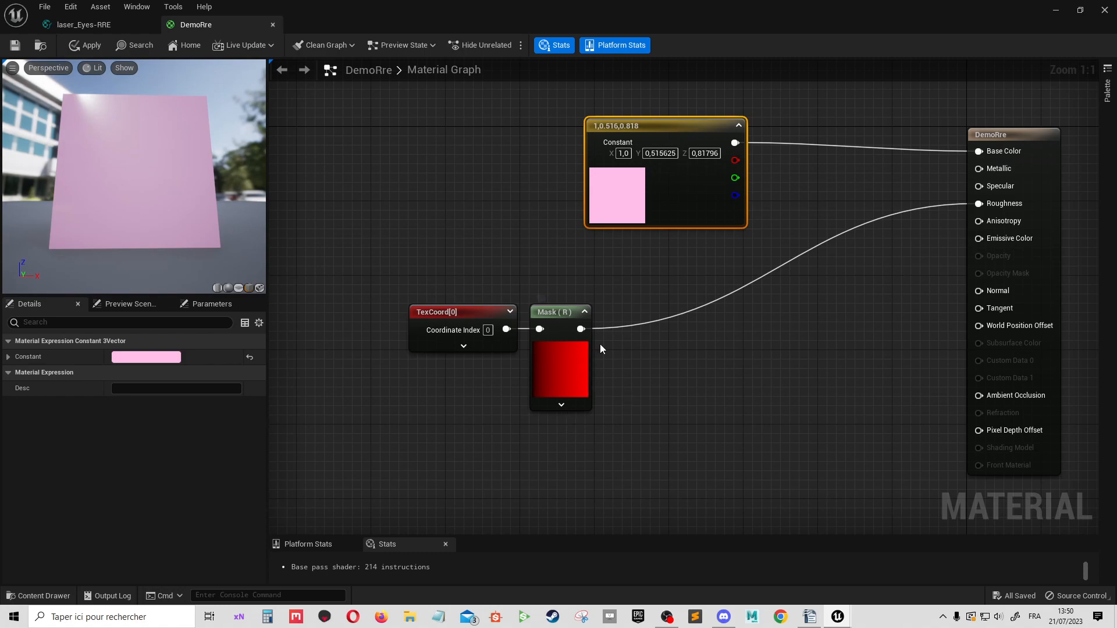
left_click_drag(241, 149, 172, 157)
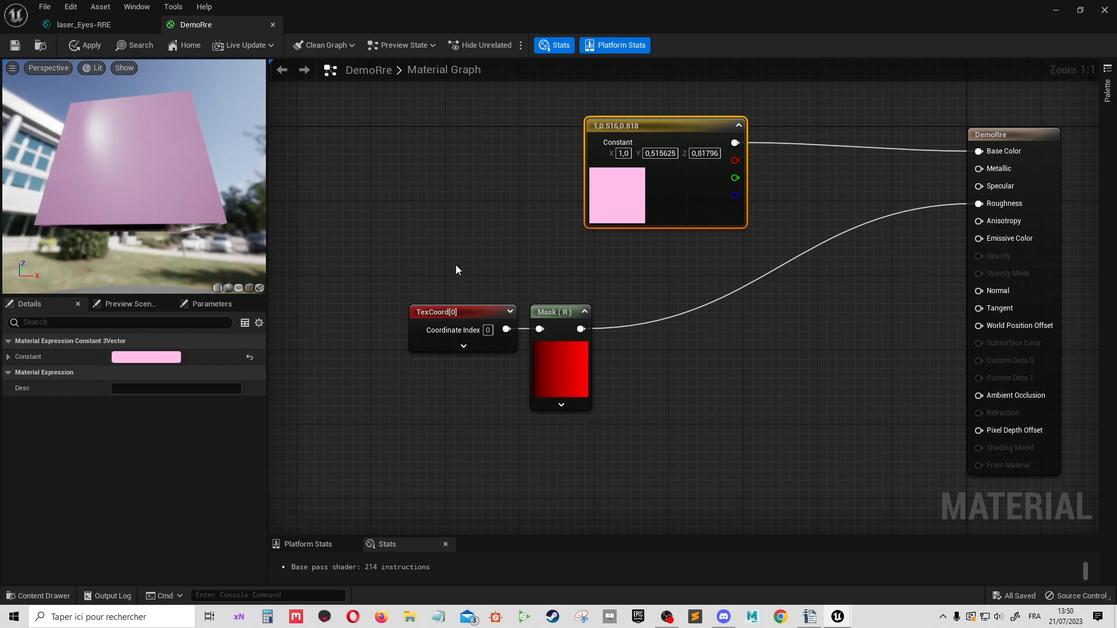
- Create an Add node fed by the Mask (R) output
left_click_drag(580, 329, 643, 380)
type("add")
key("Return")
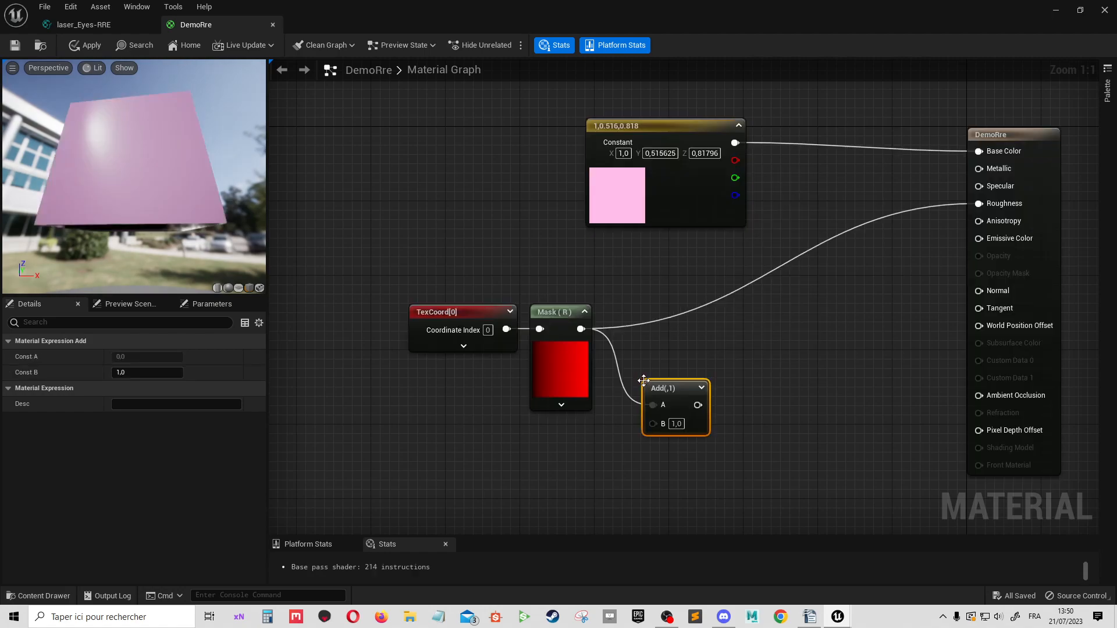
- Create a scalar parameter named addrouth with default value 0,2 on the Add node's B input
left_click_drag(652, 423, 538, 470)
type("scalar")
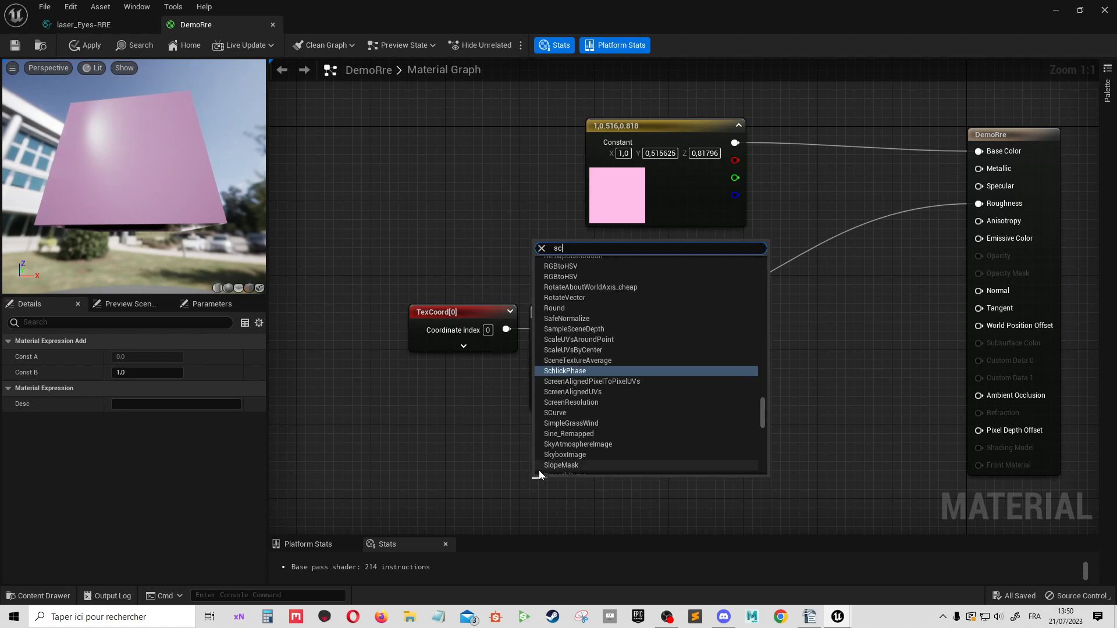
key("Return")
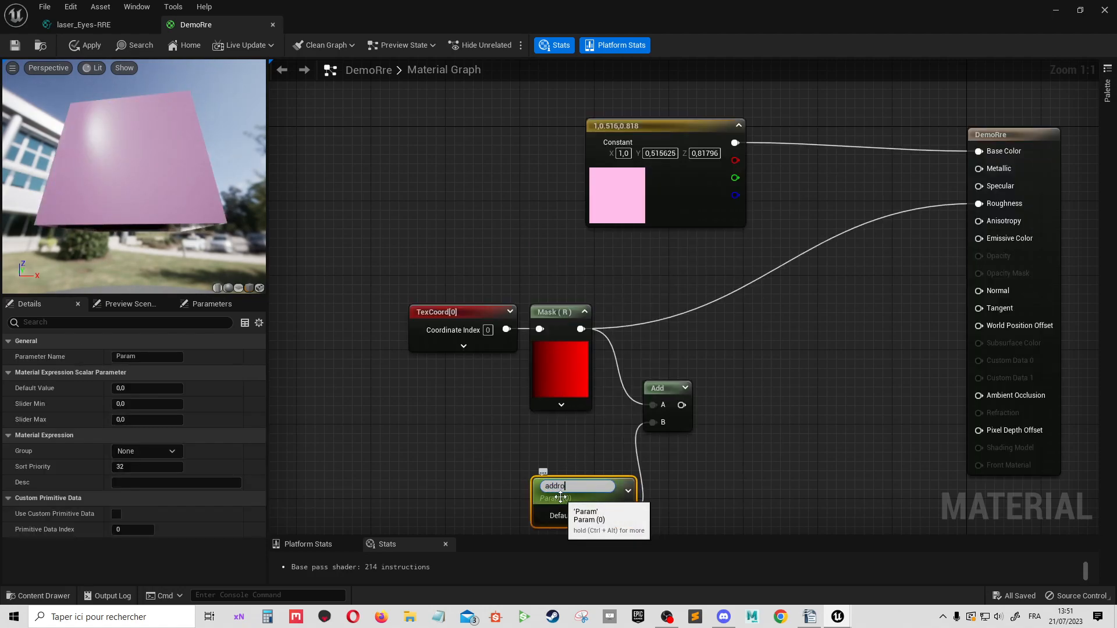
type("addrouth")
key("Return")
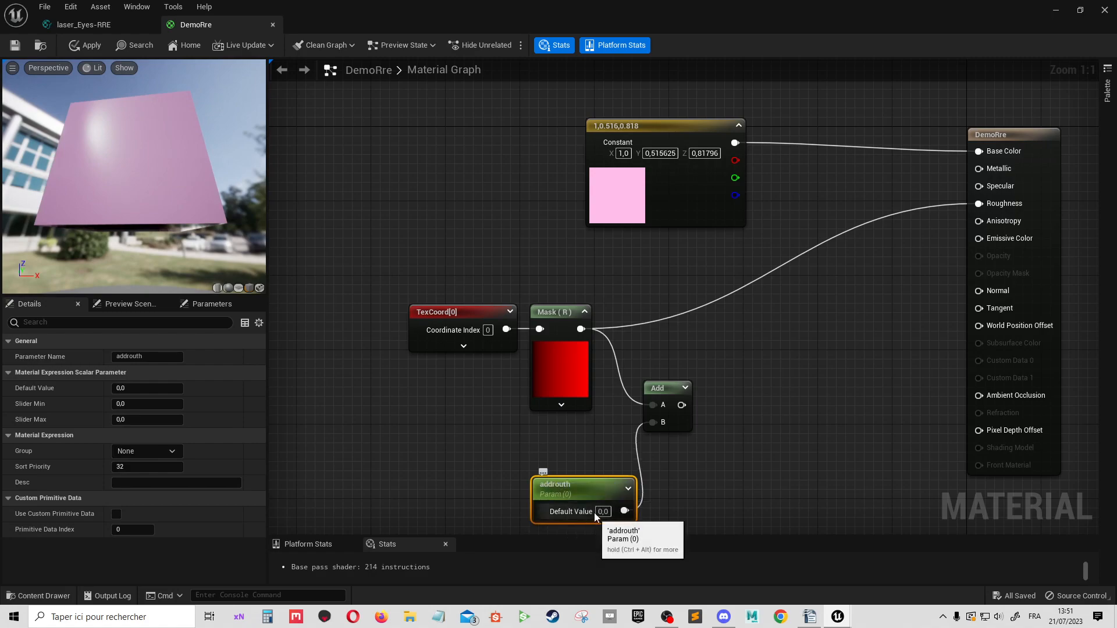
type("0,2")
key("Return")
- Route the Add result into the material's Roughness, place addrouth beneath the Add node and inspect the preview mesh
left_click_drag(978, 204, 738, 313)
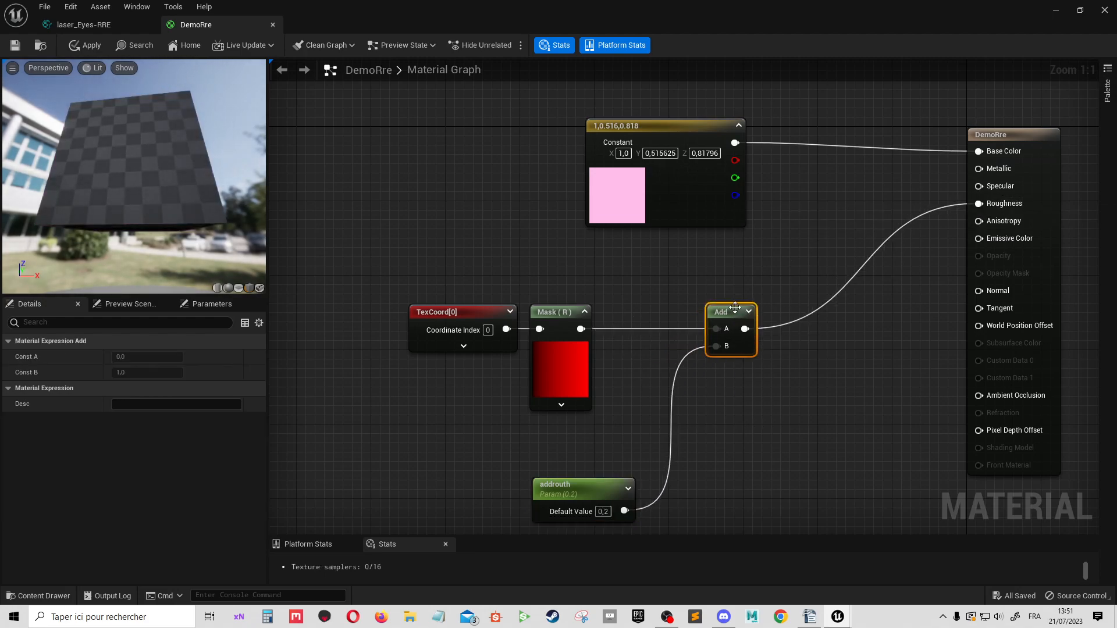
left_click_drag(582, 488, 718, 378)
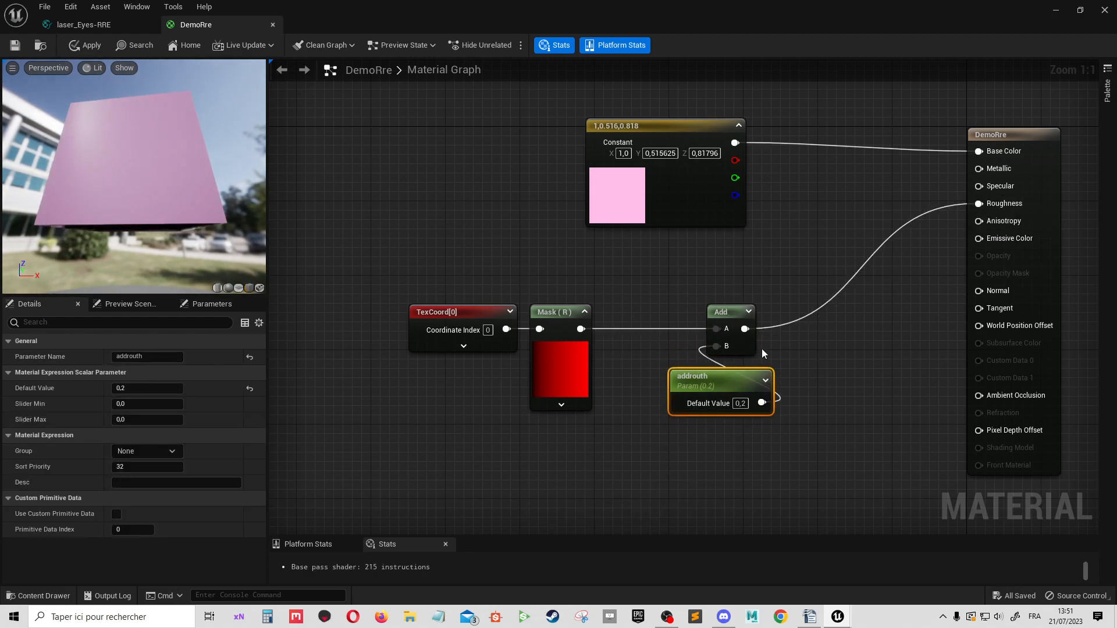
left_click_drag(139, 197, 135, 149)
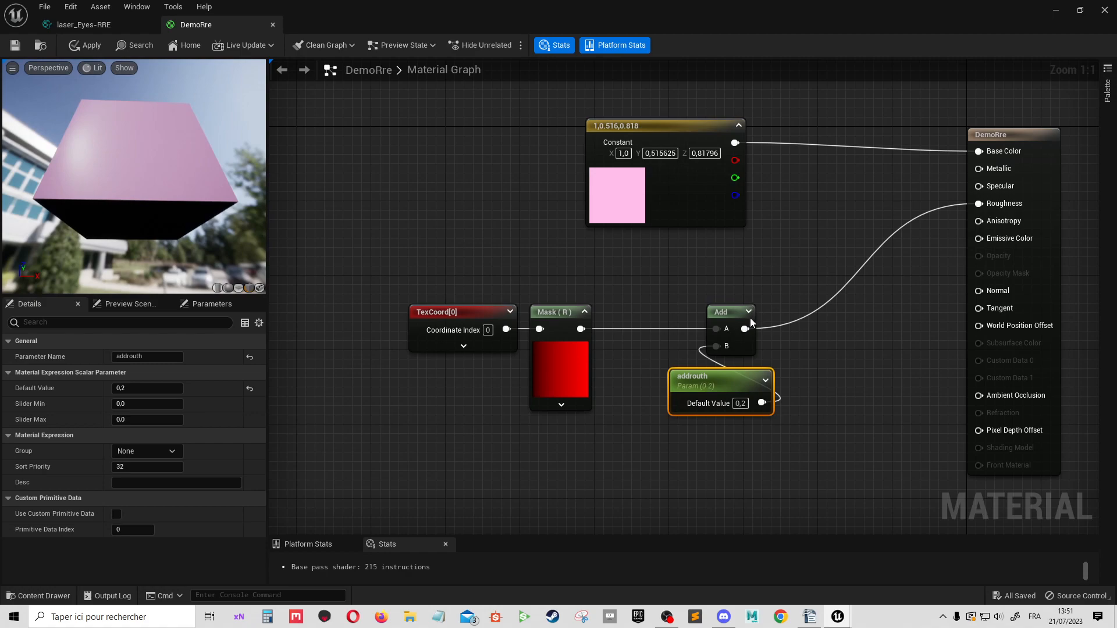
- Insert a Saturate node between the Add node and the material's Roughness input, and inspect the preview mesh
left_click_drag(744, 329, 834, 314)
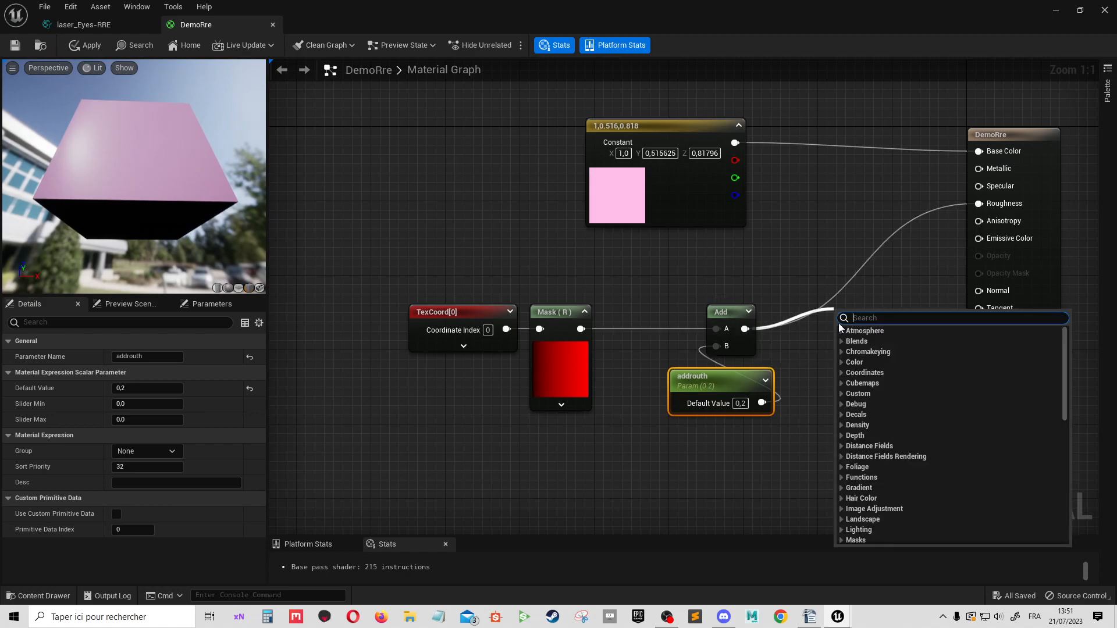
type("satura")
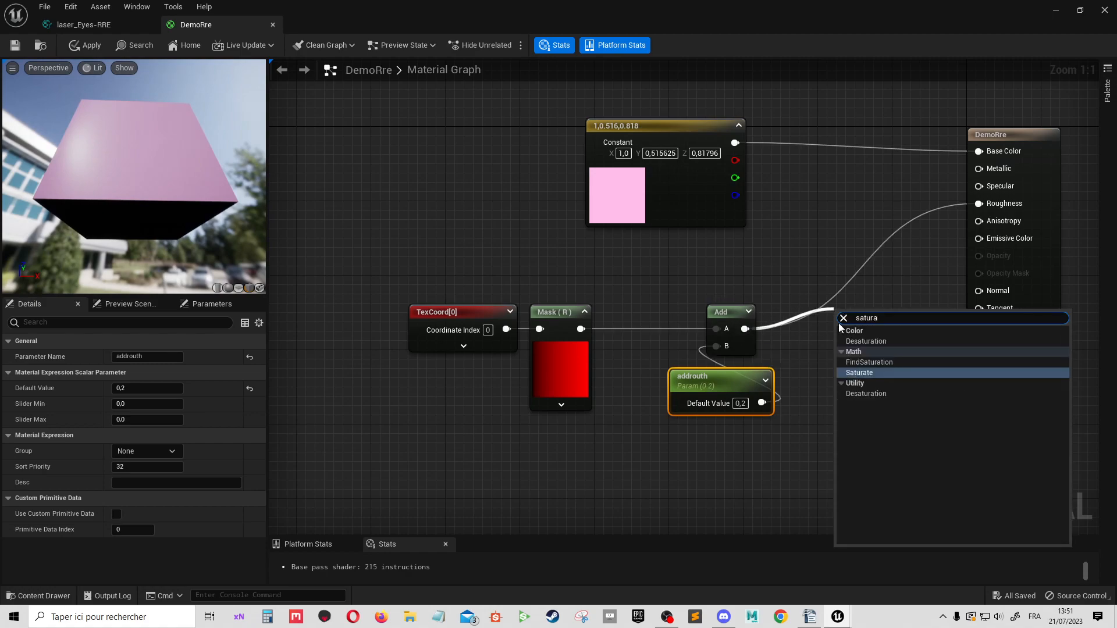
key("Return")
left_click_drag(880, 333, 988, 204)
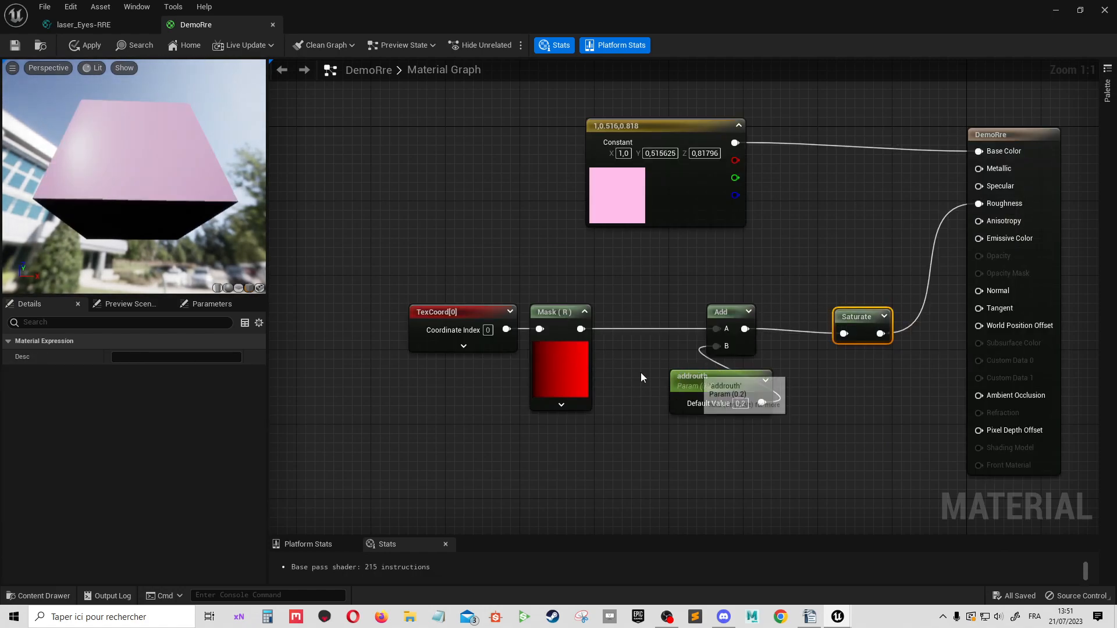
left_click_drag(104, 141, 254, 173)
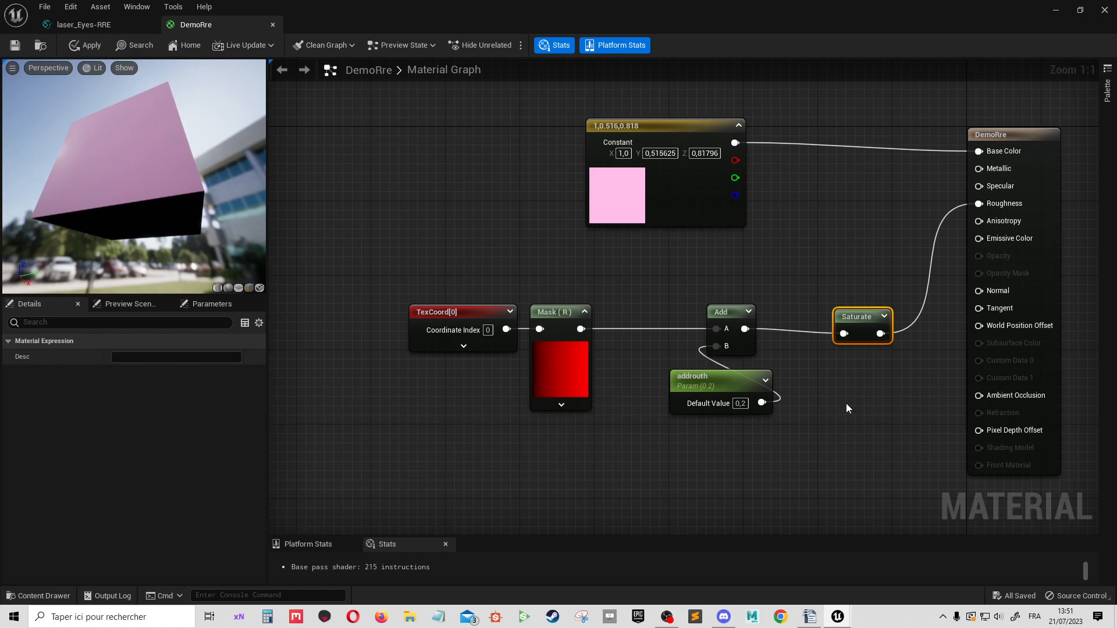
- Delete the Add, addrouth and Saturate nodes from the DemoRre graph
left_click_drag(869, 408, 704, 302)
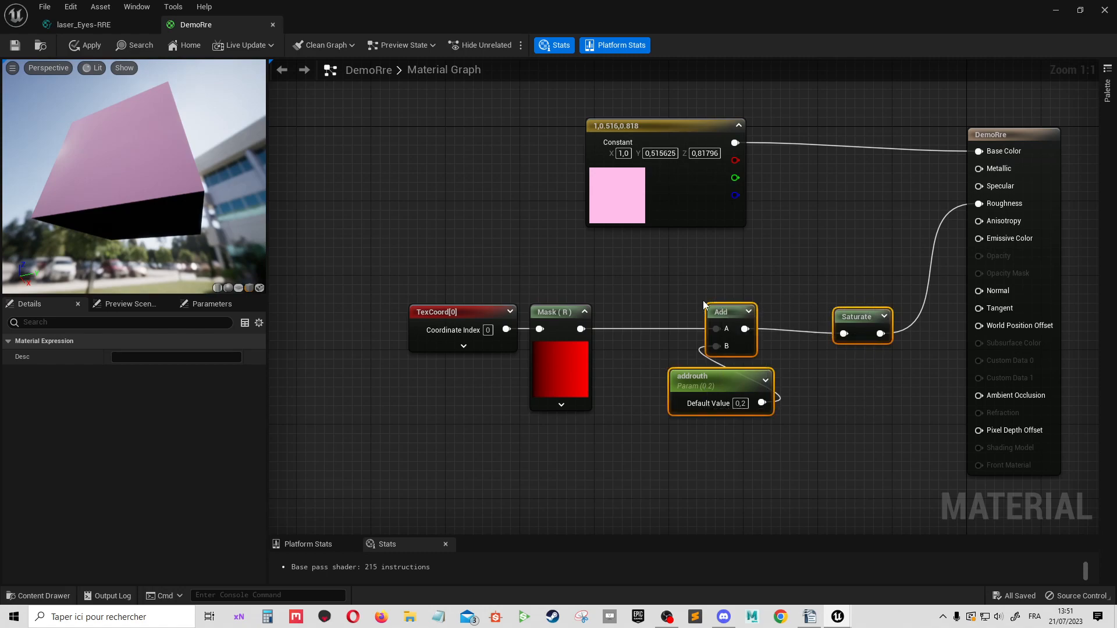
key("Delete")
- Examine the title comment and the Lerp and Saturate network of the laser_Eyes-RRE function
left_click(85, 26)
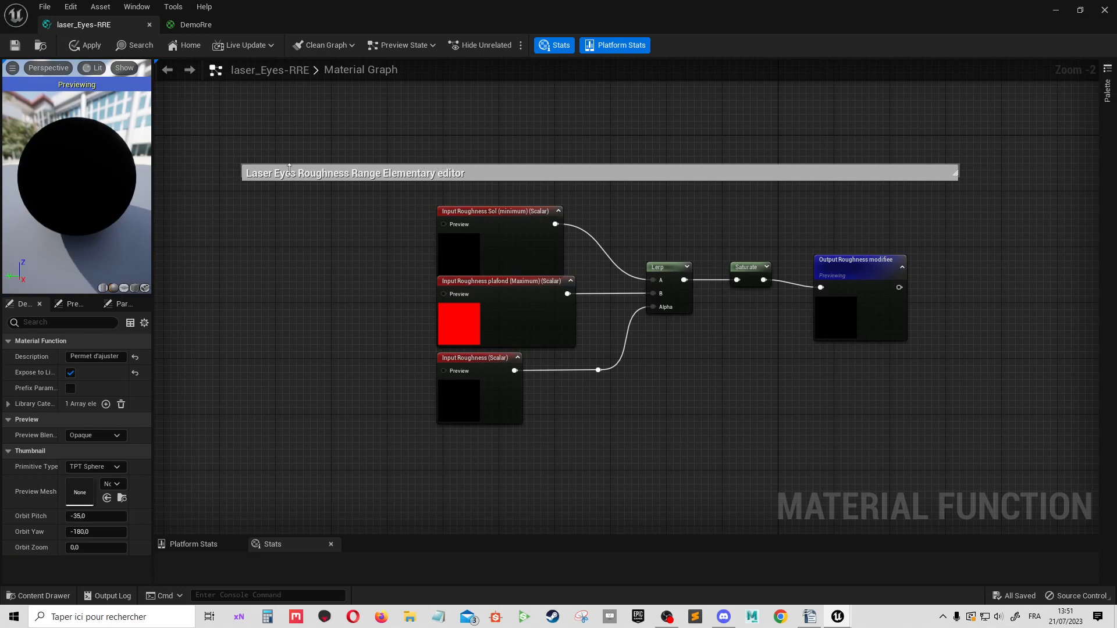
scroll(314, 167, "up", 2)
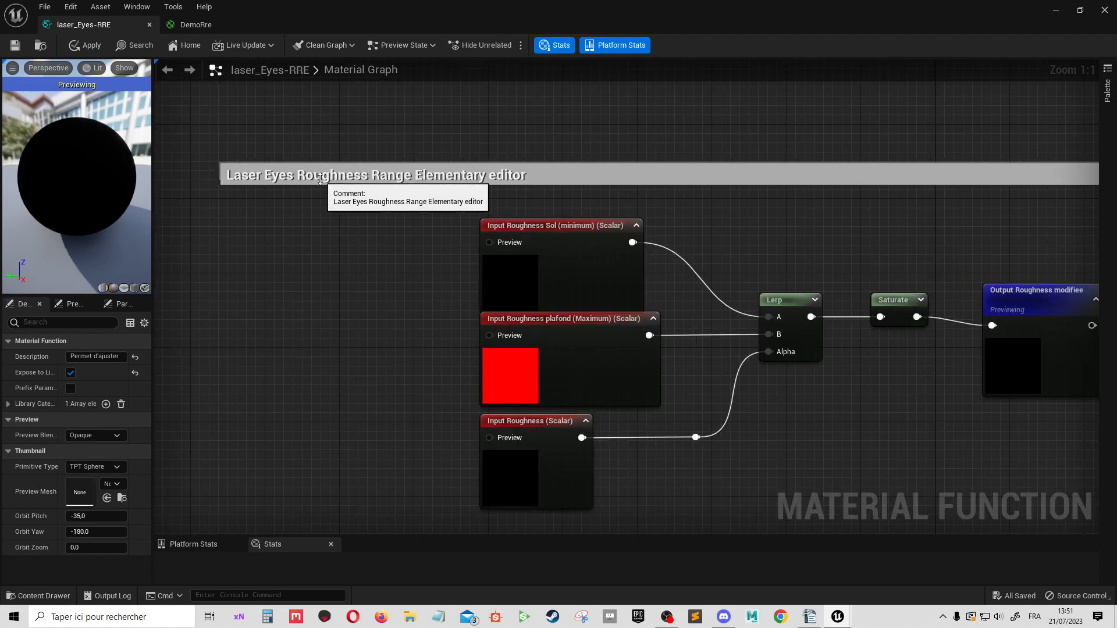
scroll(673, 241, "down", 2)
right_click_drag(797, 287, 683, 244)
scroll(610, 281, "up", 2)
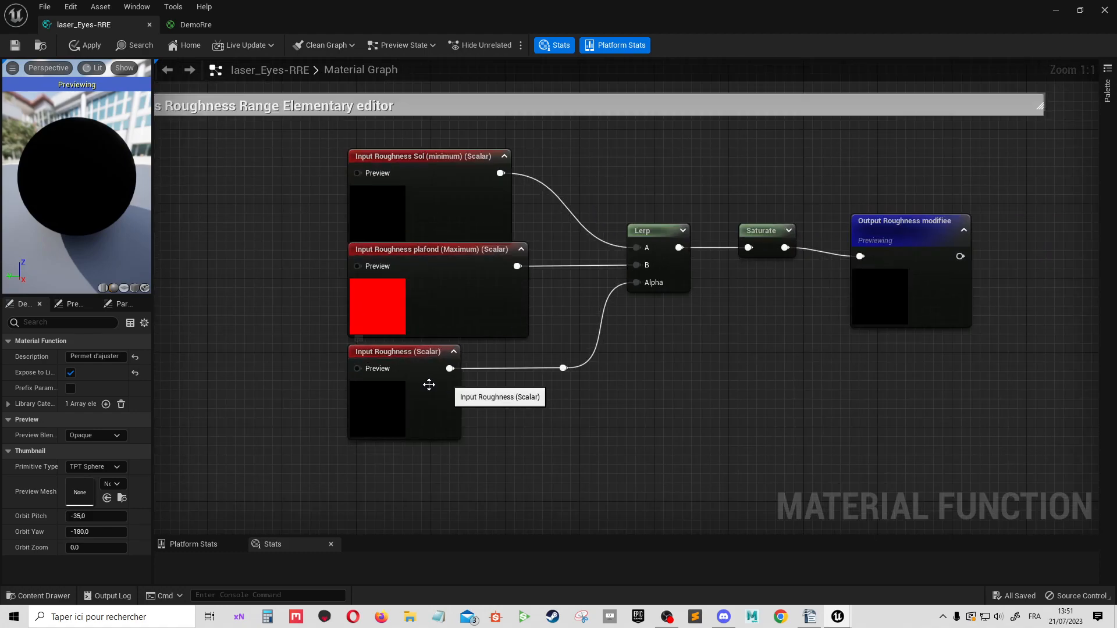
- Move the TexCoord node further away from the Mask (R) node in DemoRre and check the mask's channel settings
left_click(196, 24)
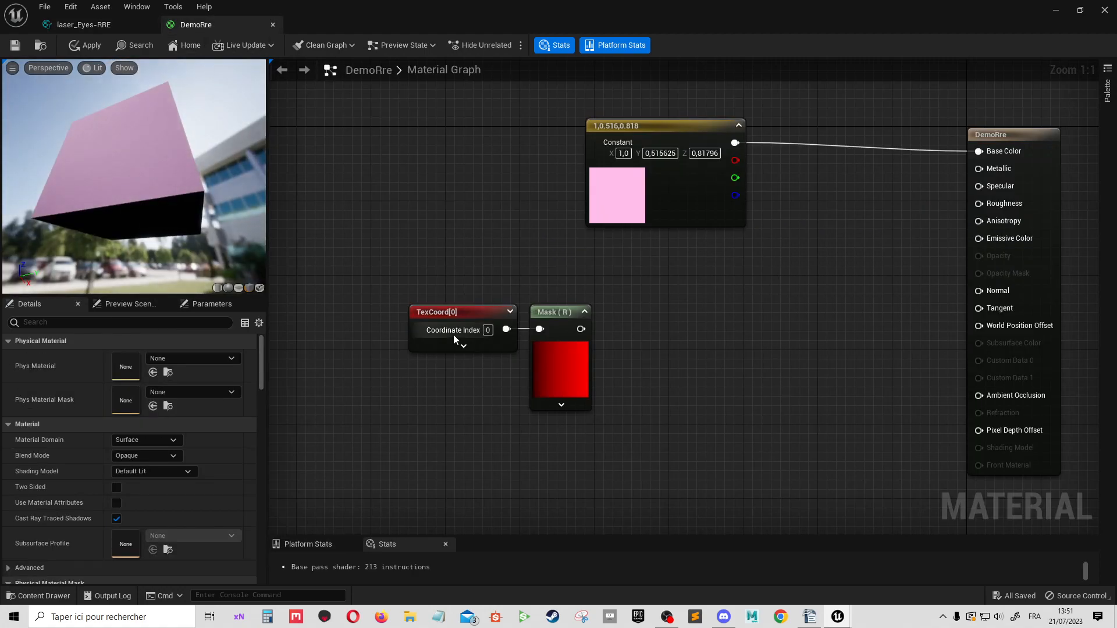
left_click_drag(456, 337, 428, 336)
left_click(559, 372)
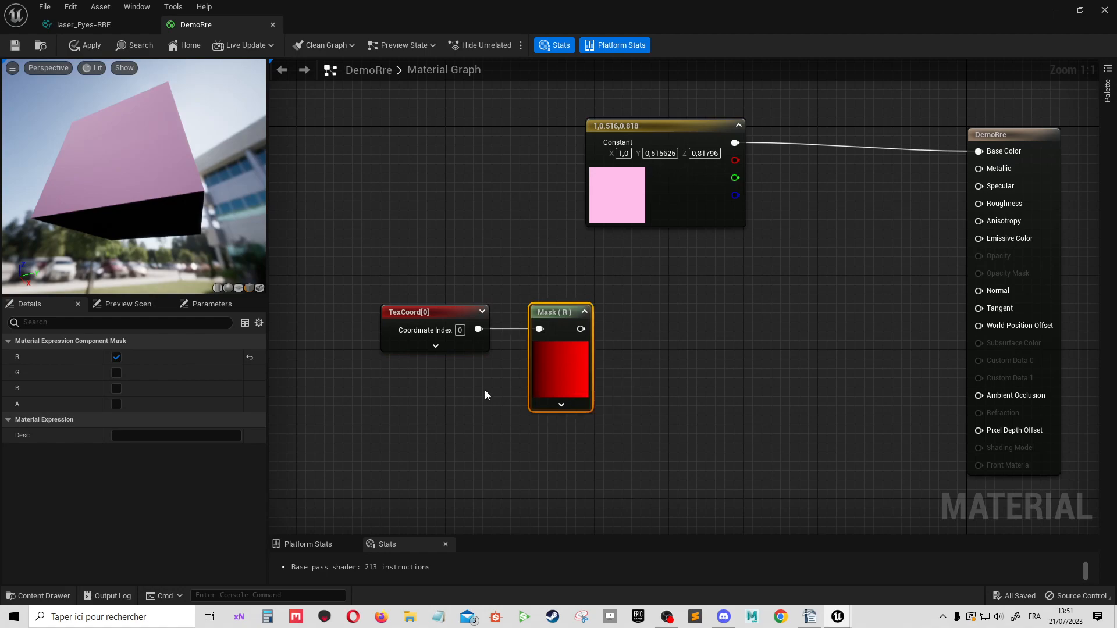
- Examine the Roughness scalar input of laser_Eyes-RRE and its connection to the Lerp alpha
left_click(116, 25)
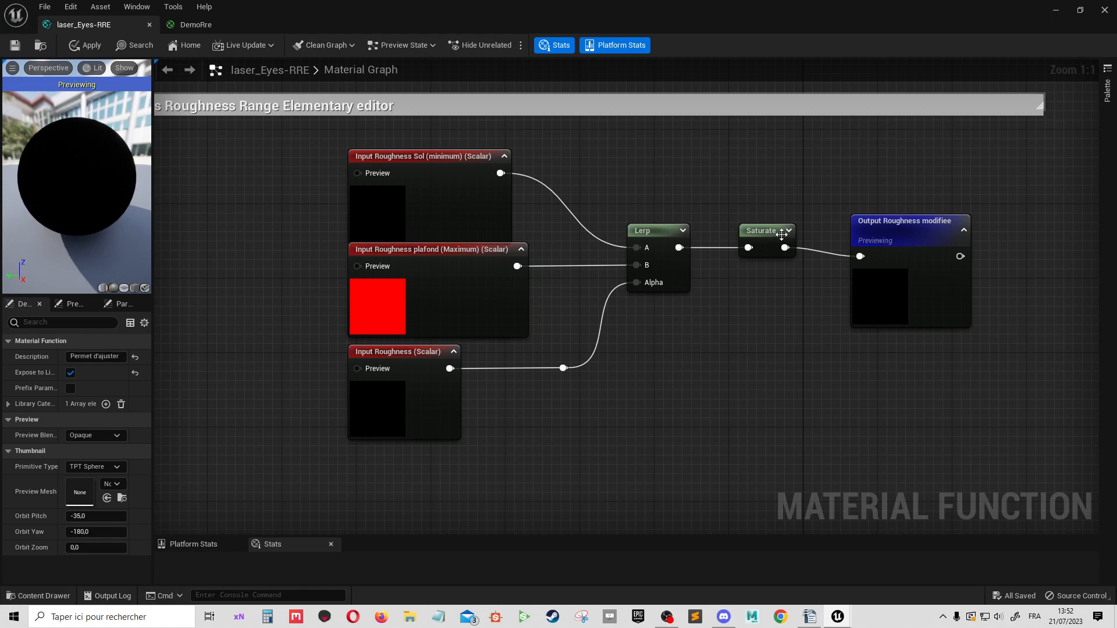
left_click(195, 24)
left_click(76, 24)
right_click(231, 215)
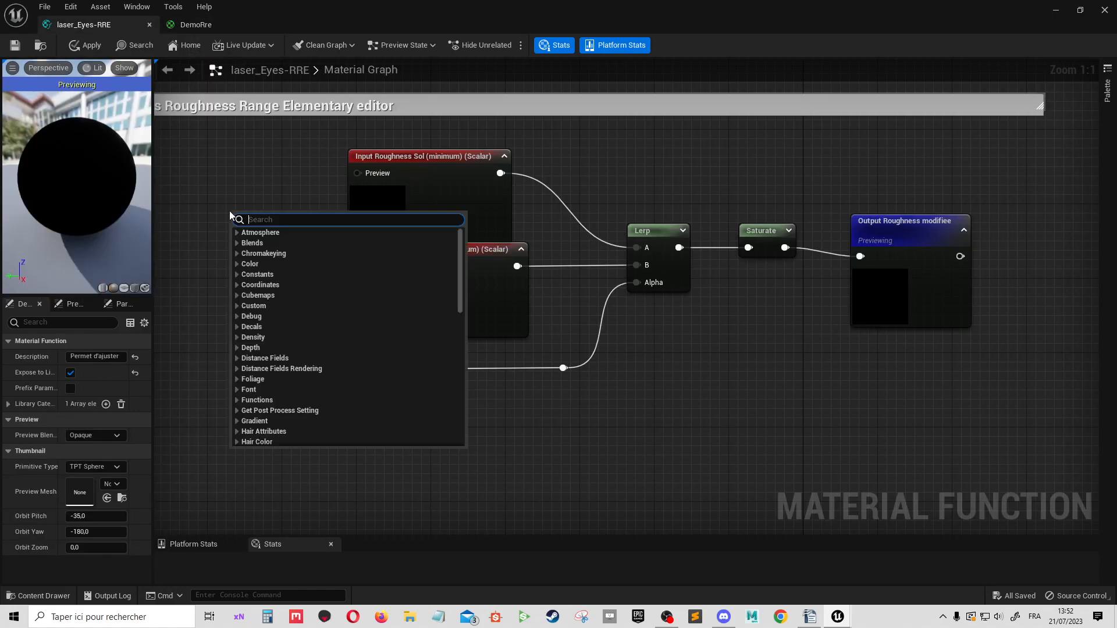
left_click(216, 172)
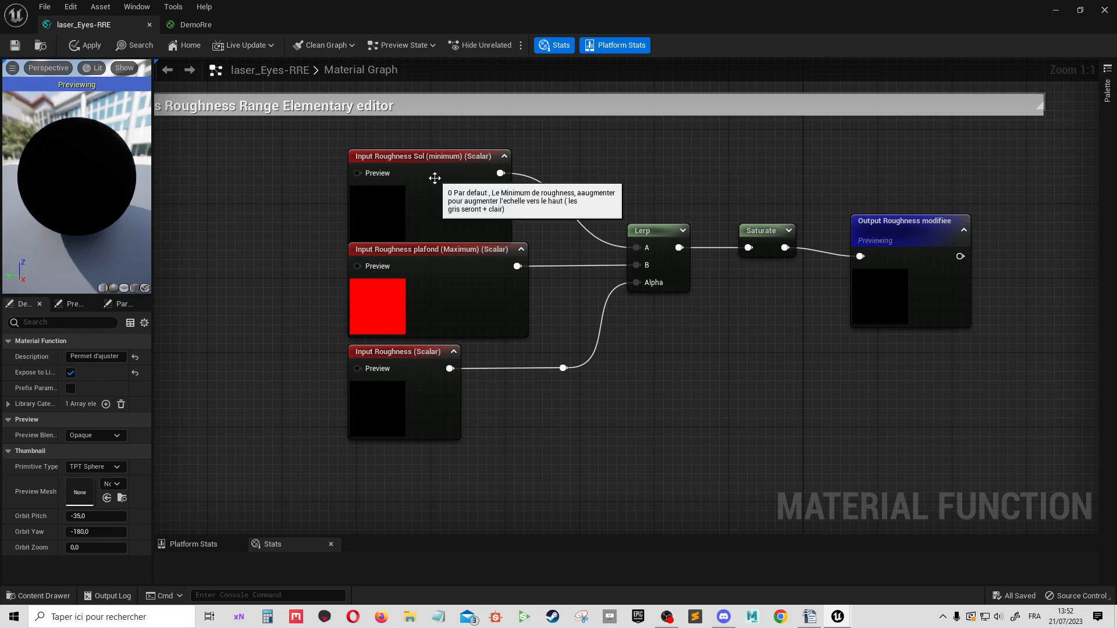
right_click_drag(528, 226, 620, 240)
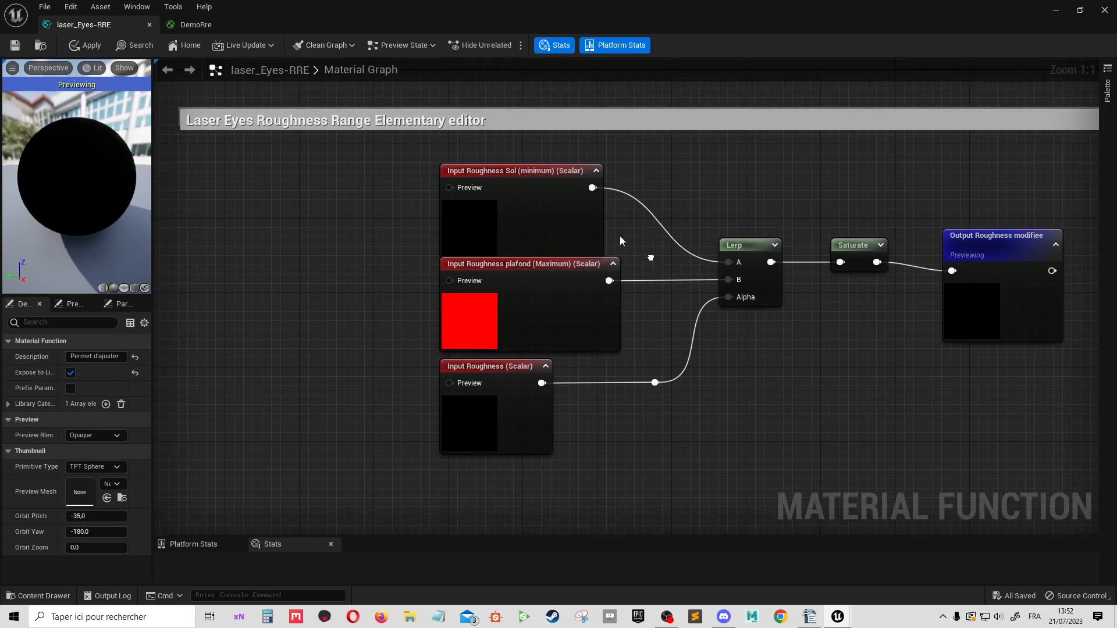
left_click(532, 411)
right_click_drag(533, 416, 628, 371)
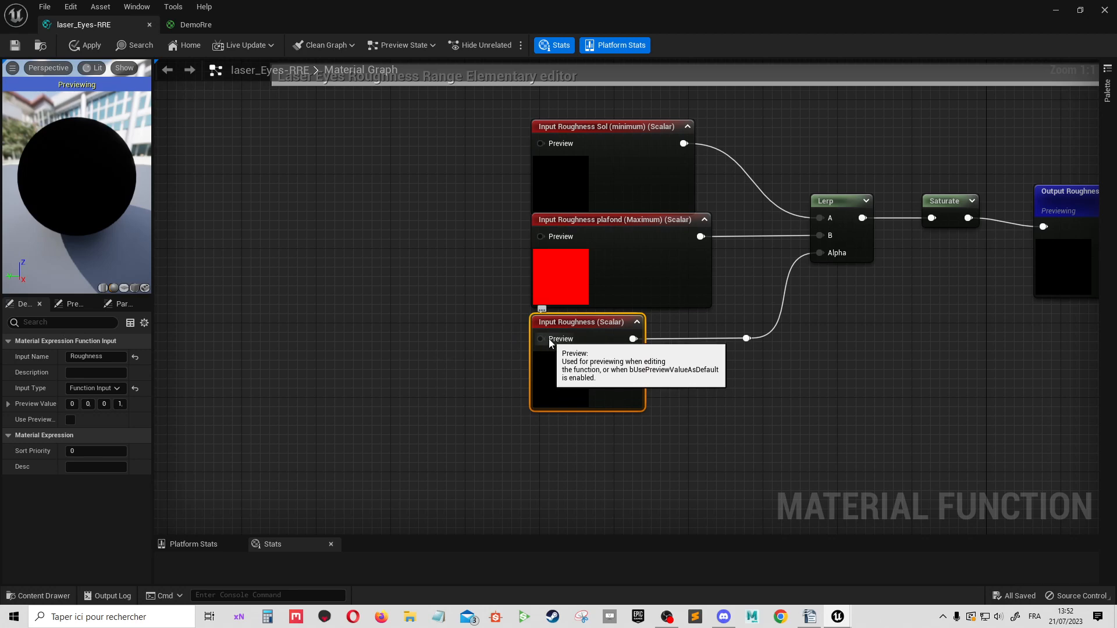
key("Home")
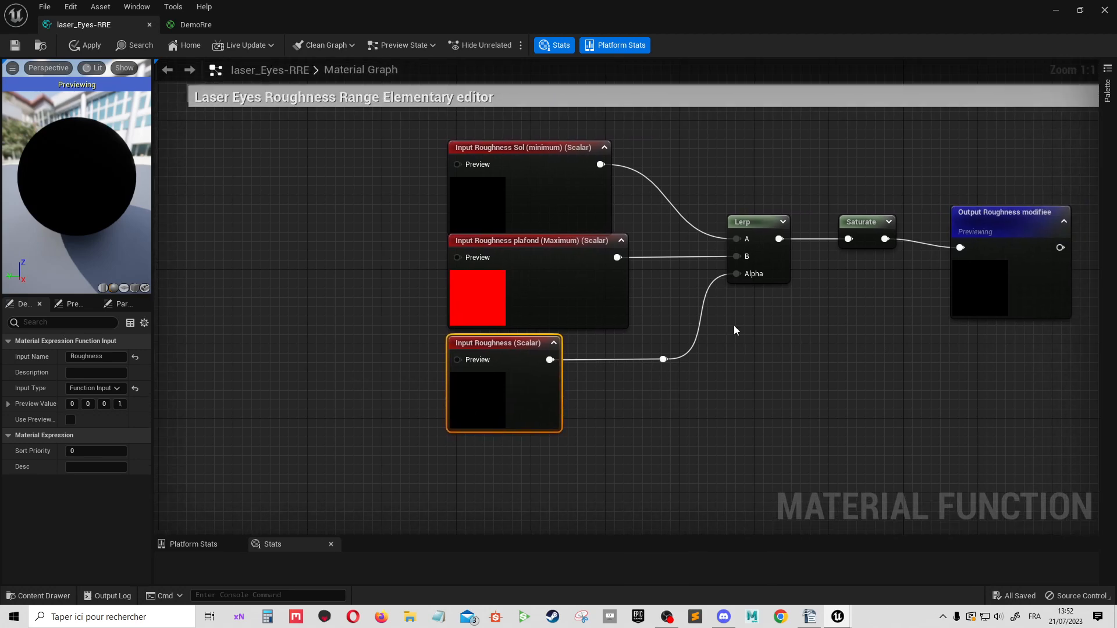
- Compare the descriptions and default preview values of the Roughness plafond (Maximum) and Roughness Sol (minimum) inputs
left_click(541, 276)
left_click(560, 211)
left_click(556, 260)
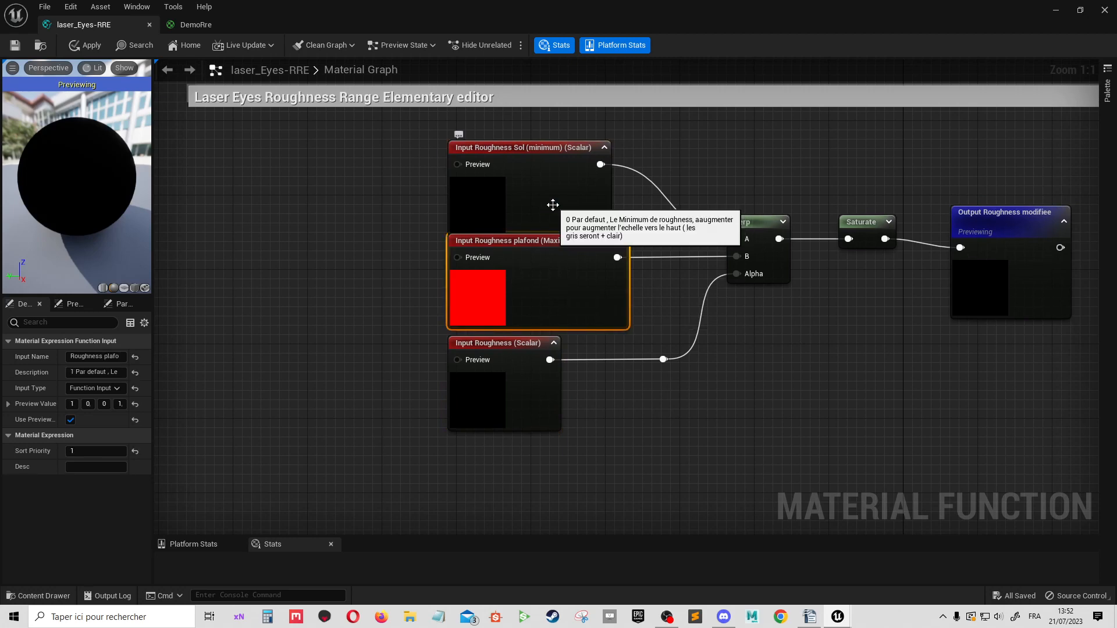
left_click(553, 205)
left_click(566, 266)
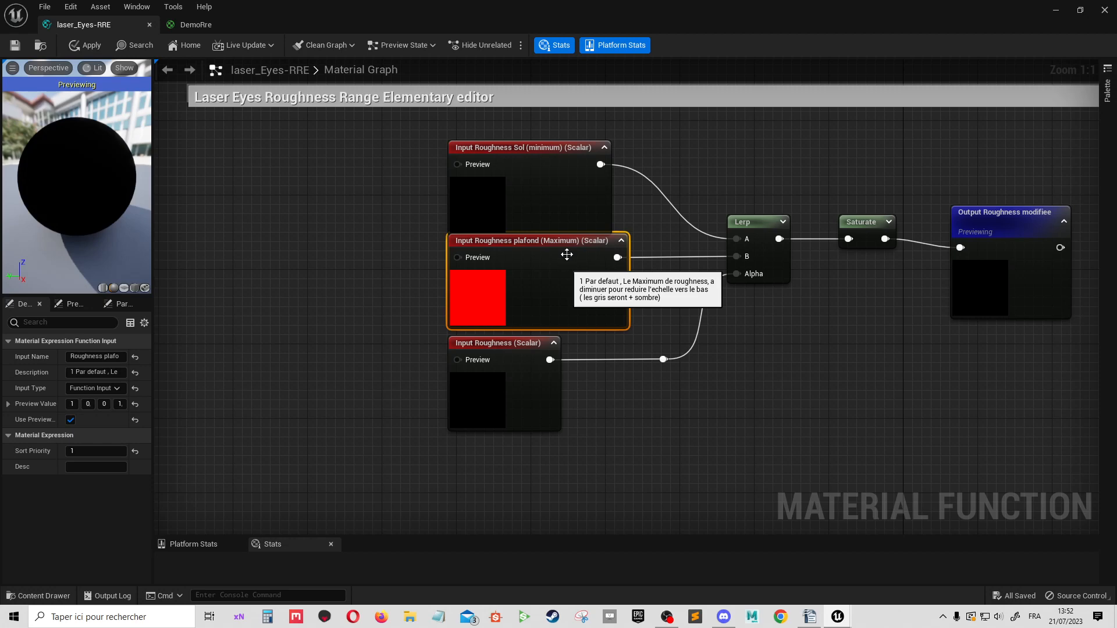
left_click(568, 200)
left_click(575, 263)
left_click(553, 192)
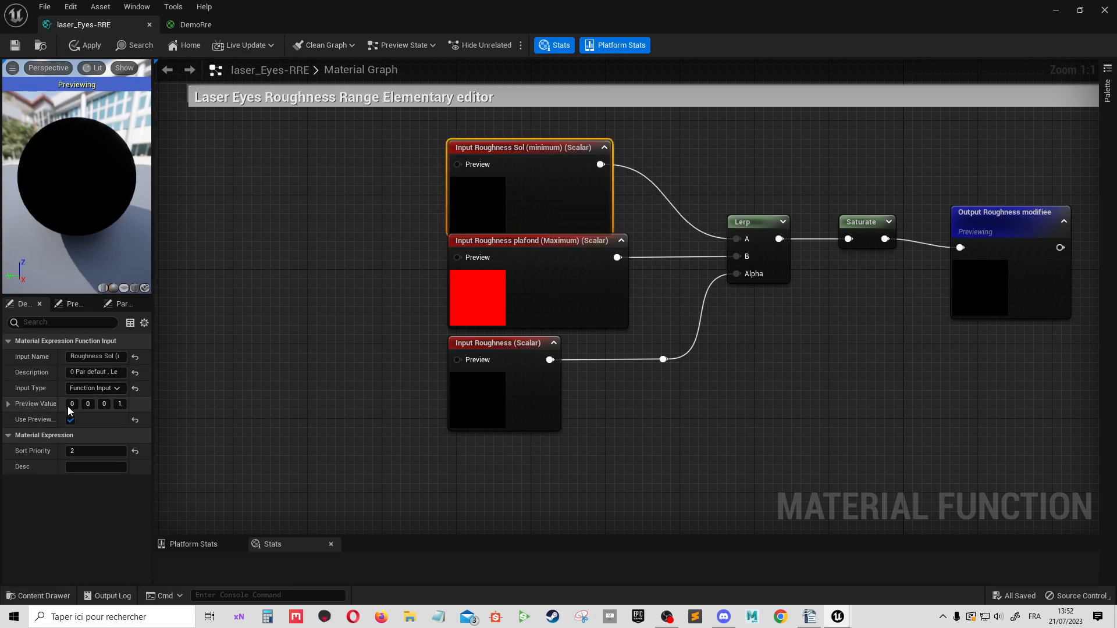
left_click(515, 286)
- Add the laser_Eyes-RRE function to the DemoRre graph between the Mask (R) node and the material output
left_click(203, 24)
right_click(458, 210)
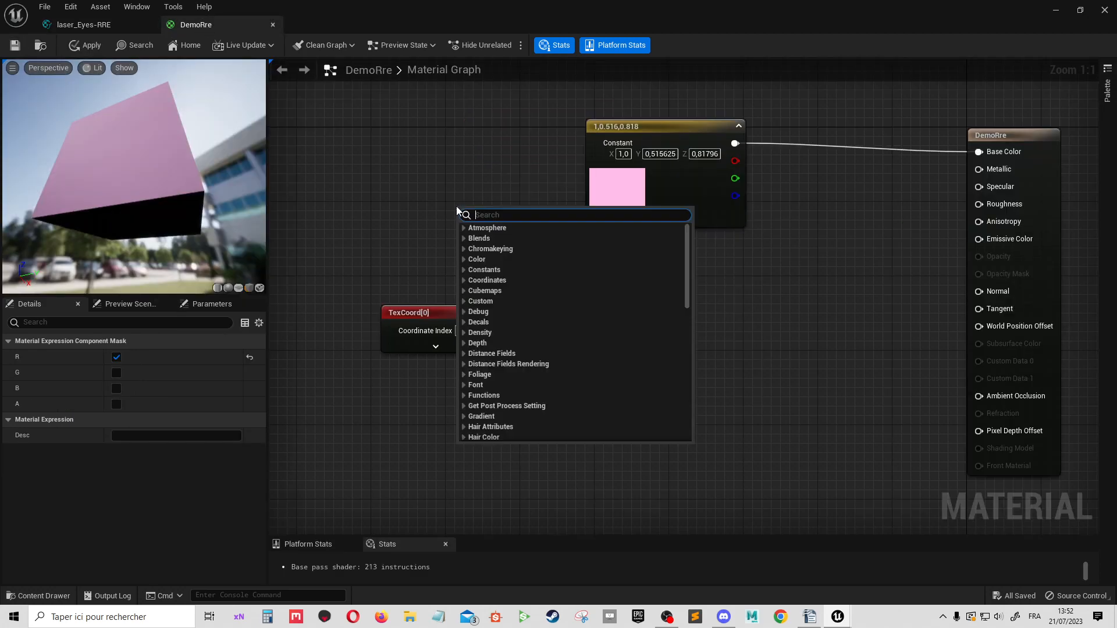
type("RRE")
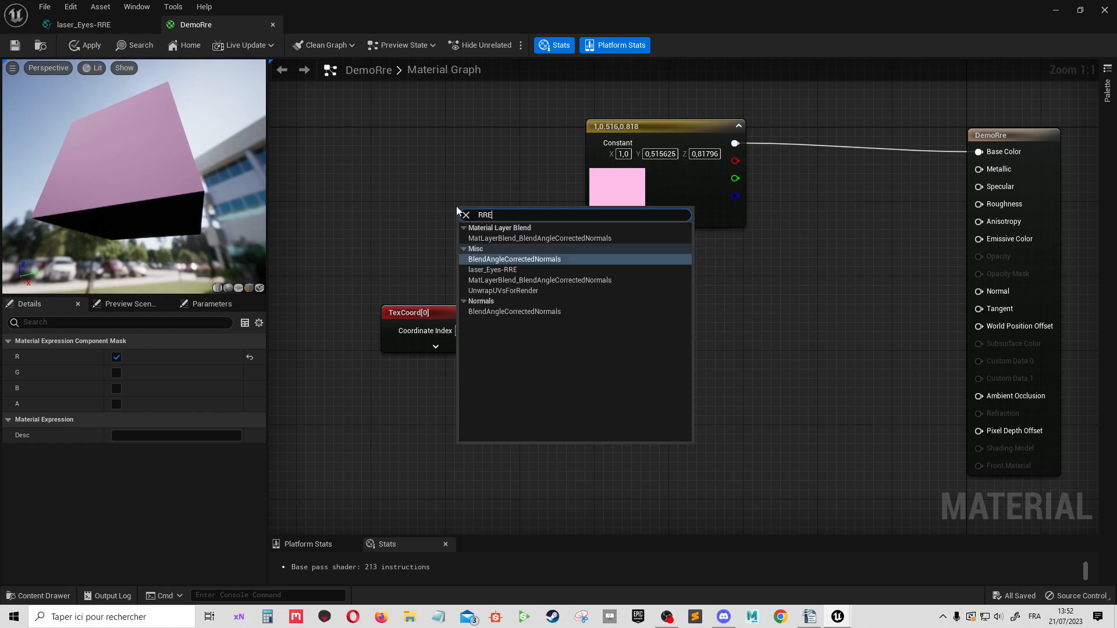
left_click(492, 269)
left_click_drag(558, 229, 751, 318)
right_click_drag(717, 433, 645, 437)
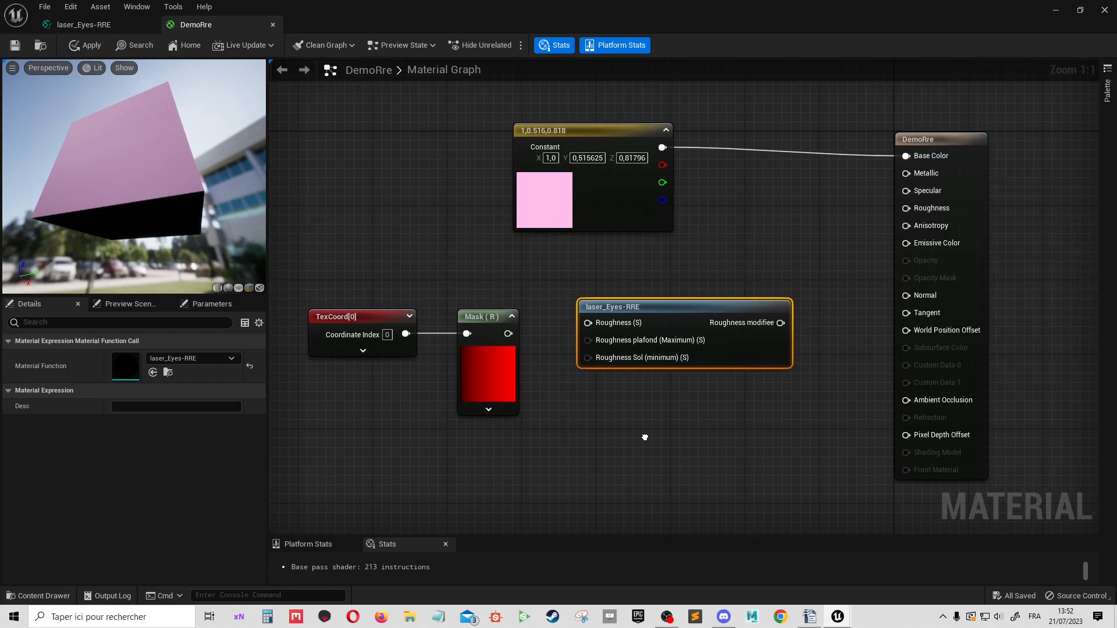
- Connect the Mask (R) output to laser_Eyes-RRE's Roughness (S) input and directly to the material's Roughness, and inspect the preview
left_click_drag(588, 323, 508, 333)
left_click_drag(92, 159, 213, 192)
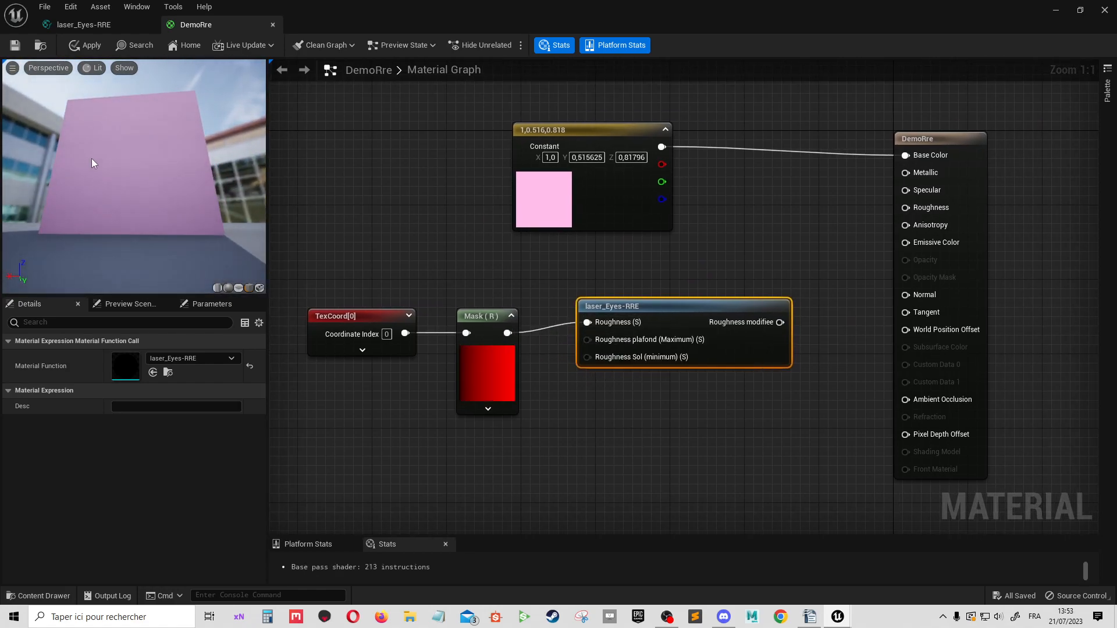
left_click_drag(508, 332, 930, 208)
left_click_drag(56, 123, 116, 129)
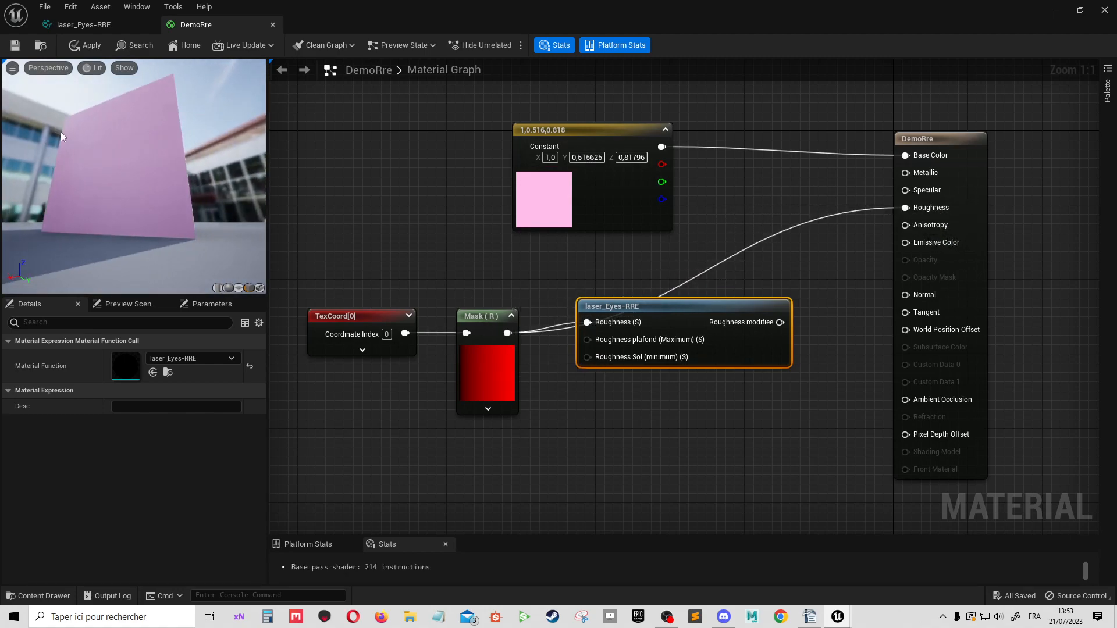
- Connect laser_Eyes-RRE's Roughness modifiee output to the material's Roughness and inspect the preview cube
left_click_drag(173, 170, 211, 166)
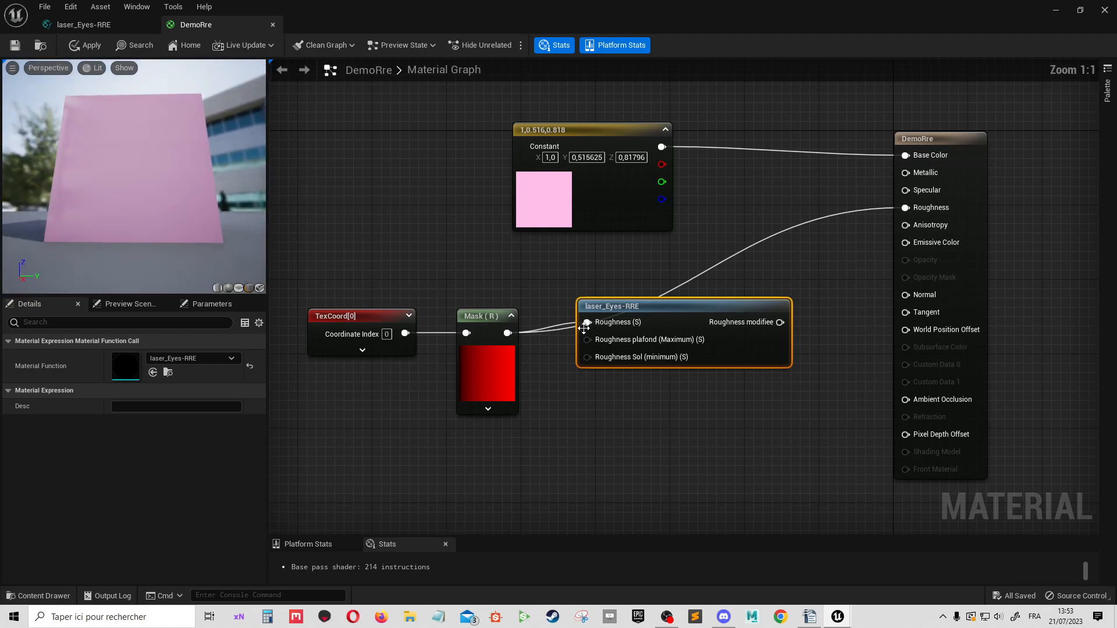
left_click_drag(780, 323, 905, 209)
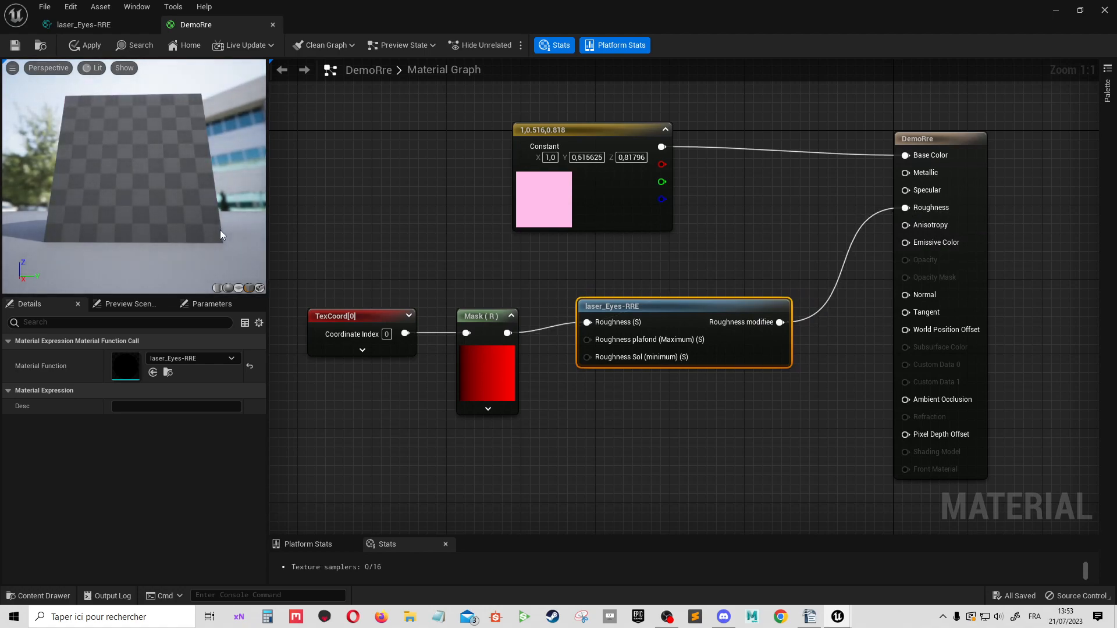
left_click_drag(220, 229, 36, 210)
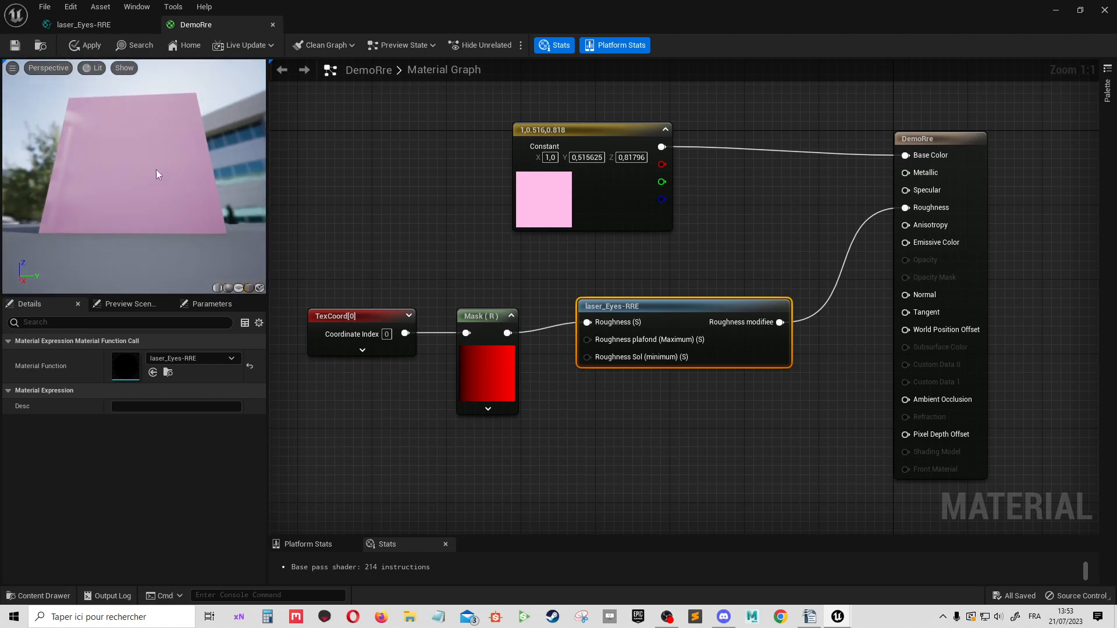
- Look up the FunctionInput node in the laser_Eyes-RRE graph and examine the minimum and maximum roughness inputs
left_click(116, 26)
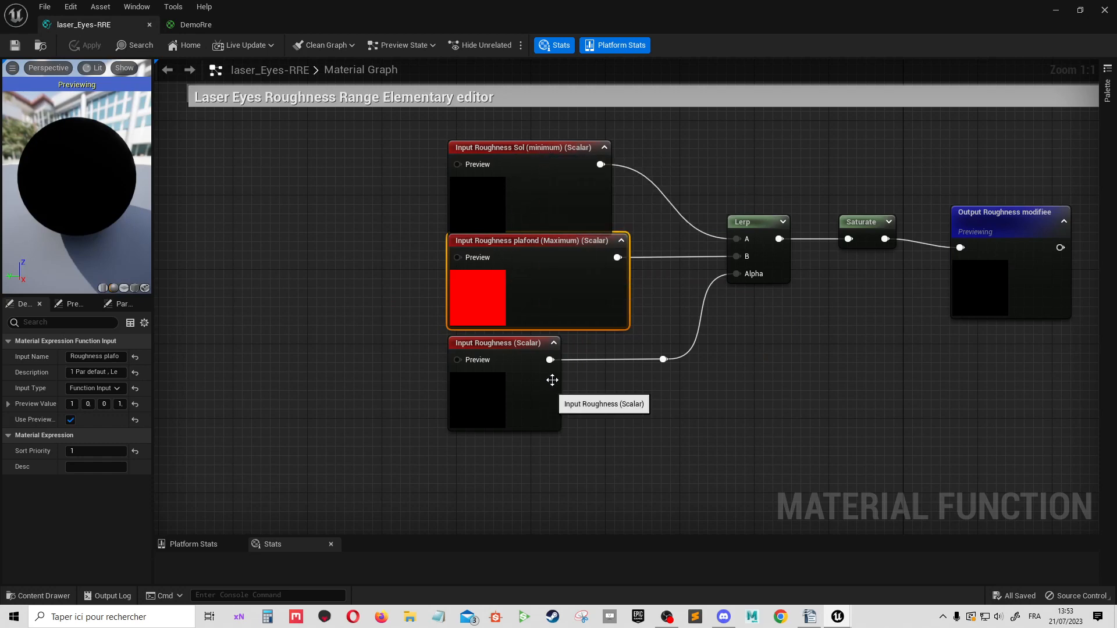
right_click(649, 423)
type("input")
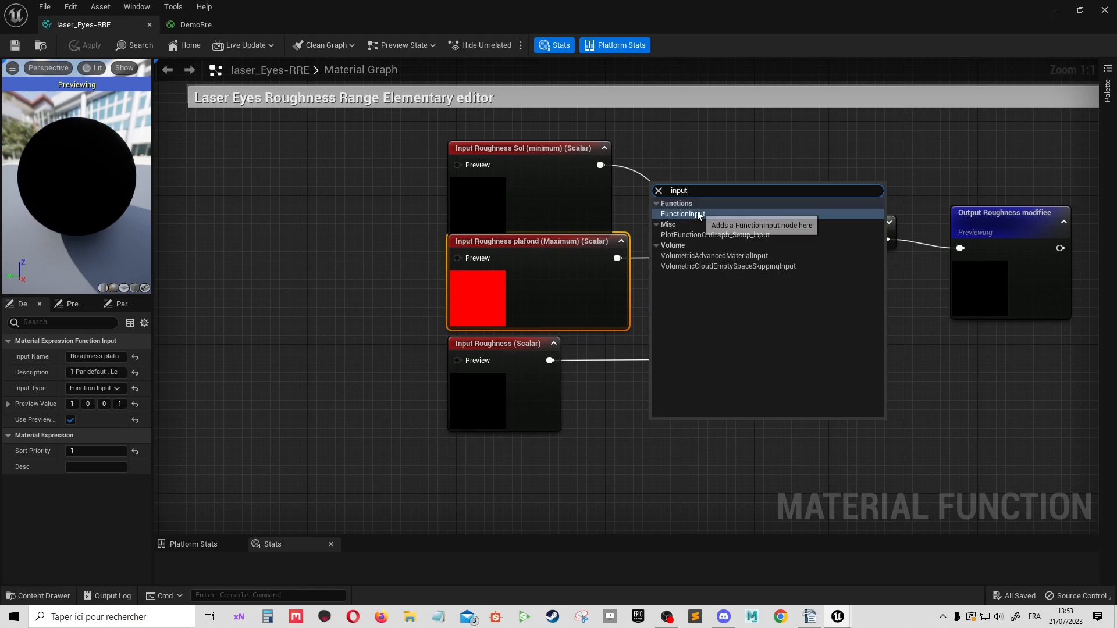
left_click(418, 192)
left_click(538, 184)
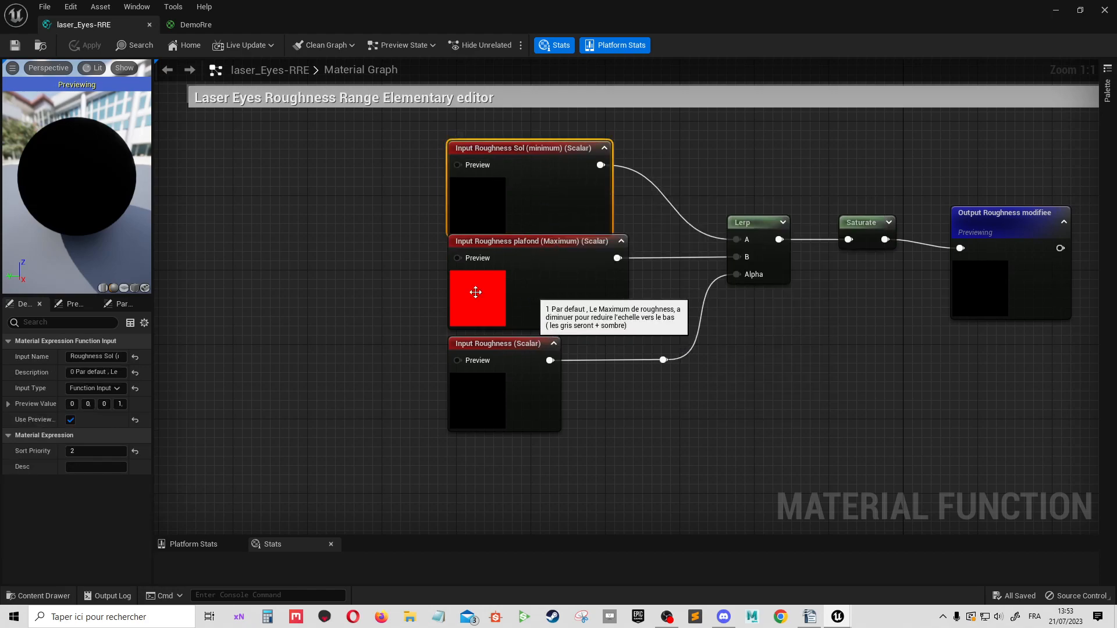
left_click(194, 24)
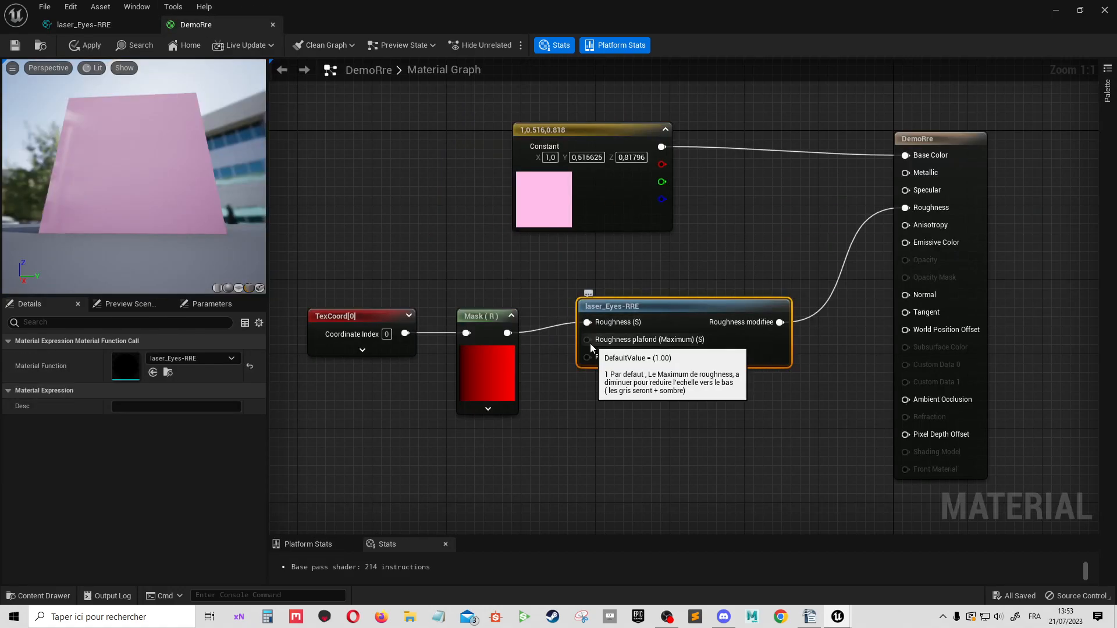
- Add a scalar parameter named max feeding Roughness plafond (Maximum) in DemoRre, and inspect its effect on the preview cube
right_click_drag(600, 410, 693, 387)
left_click_drag(460, 256, 498, 331)
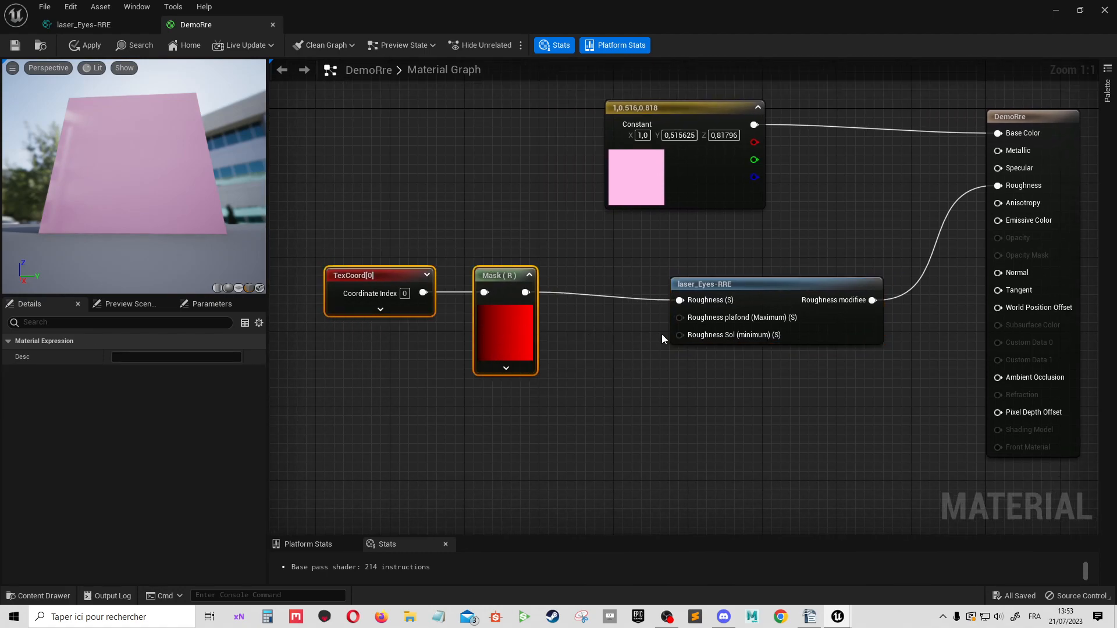
left_click_drag(680, 317, 615, 402)
type("scal")
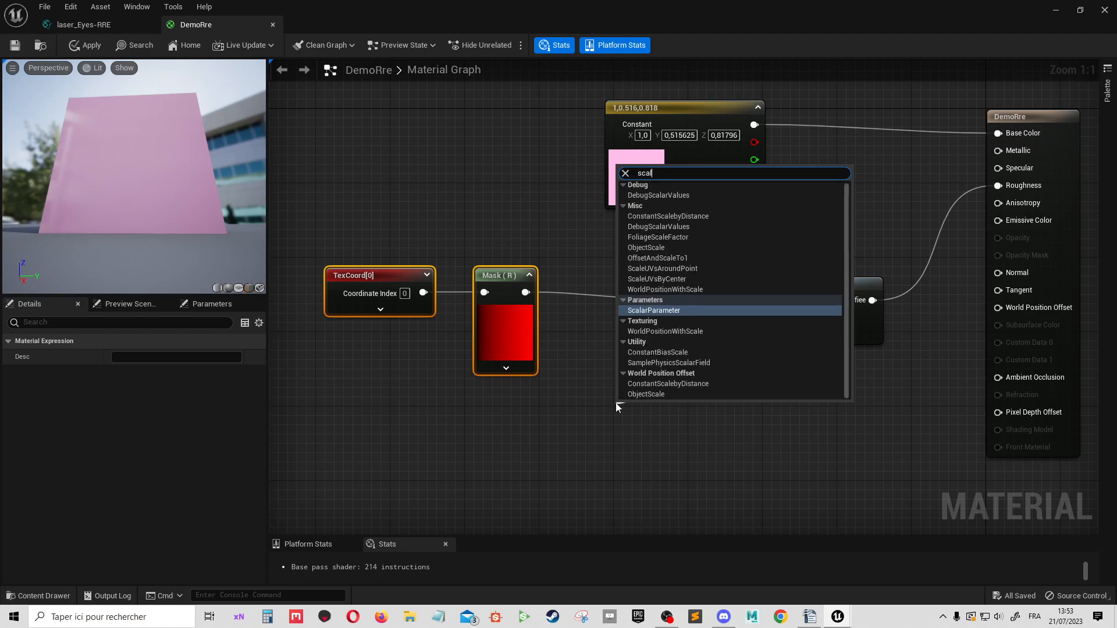
key("Return")
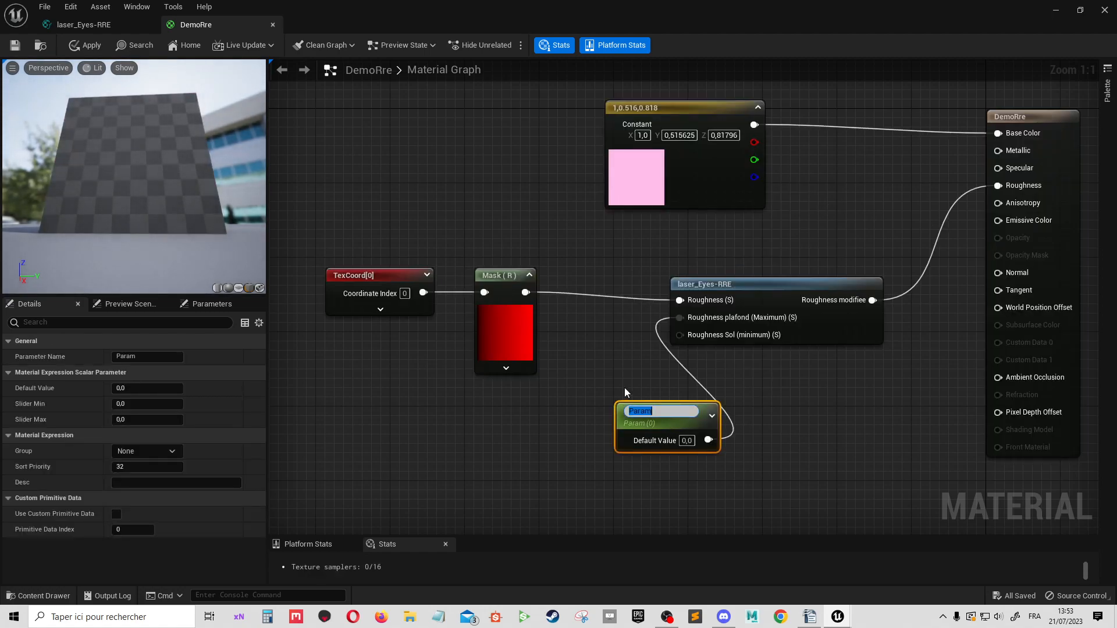
key("Return")
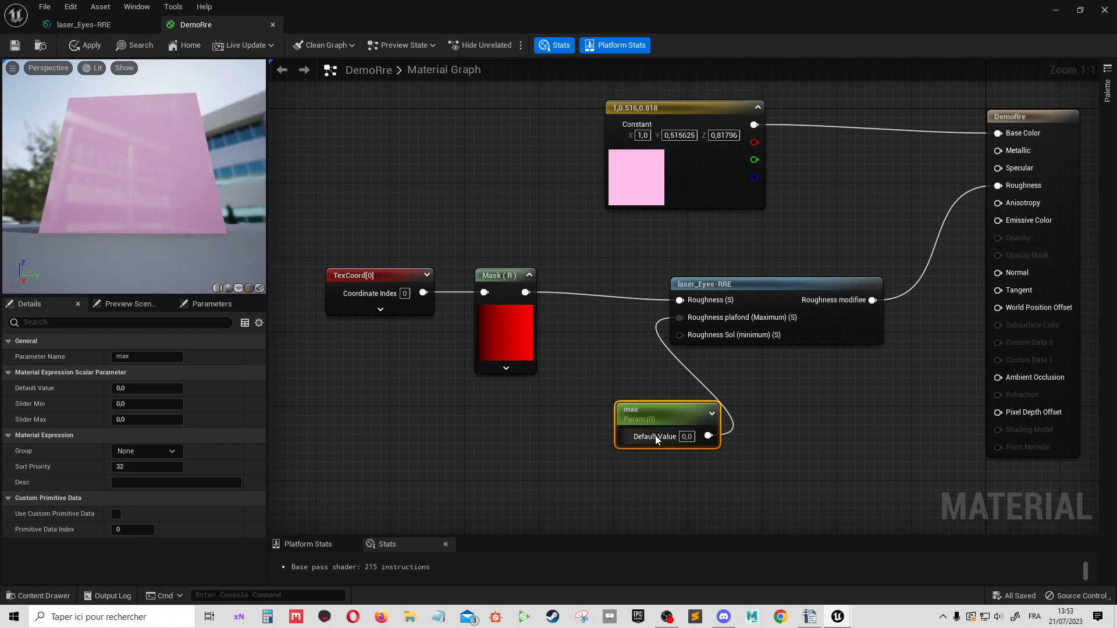
left_click_drag(169, 175, 170, 132)
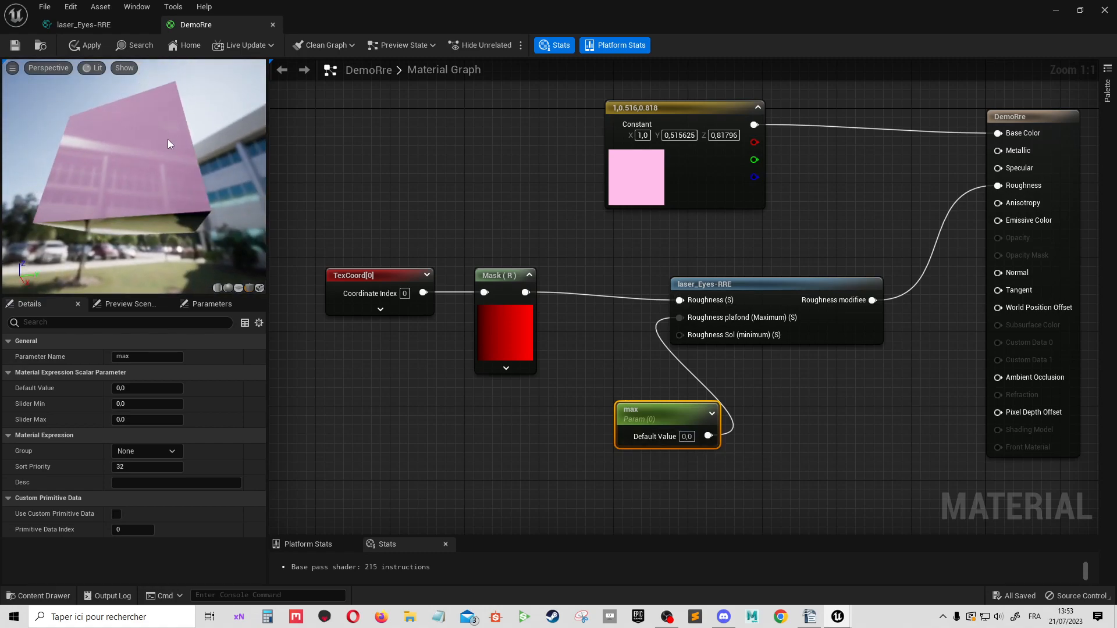
left_click_drag(103, 169, 122, 125)
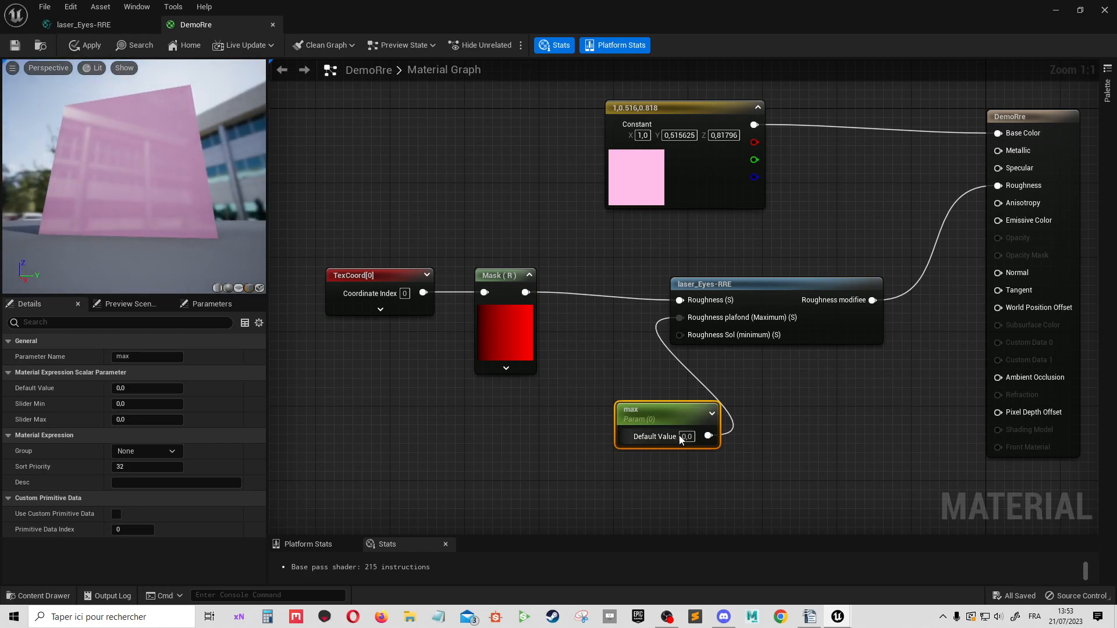
- Set the max parameter's default value to 1 and place the node below Mask (R)
type("1")
key("Return")
left_click_drag(683, 429, 525, 447)
- Duplicate the max parameter, rename the copy Min and set its default value to 0
key("ctrl+d")
left_click(493, 444)
left_click(144, 356)
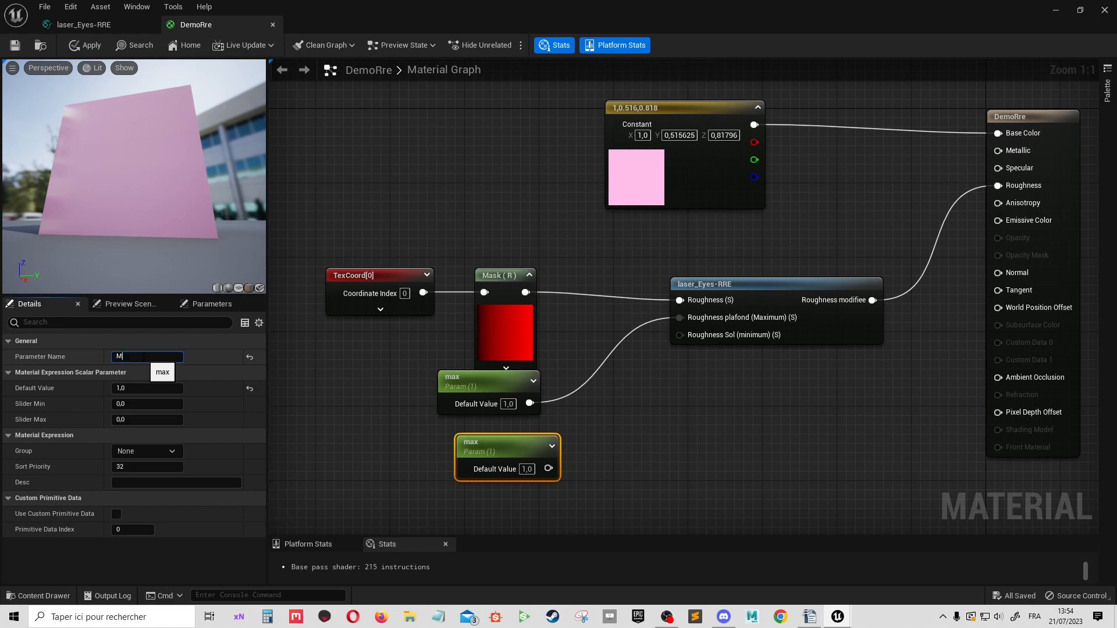
left_click(527, 468)
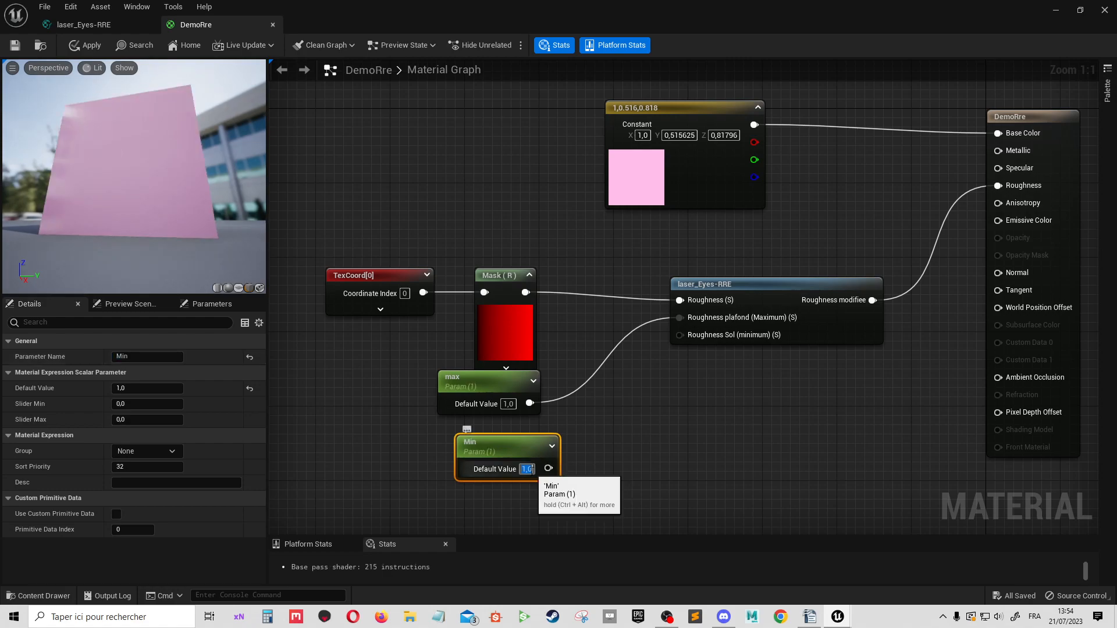
type("0,0")
- Connect Min to Roughness Sol (minimum), place it just below max and inspect the preview cube
left_click_drag(680, 334, 542, 432)
double_click(519, 432)
left_click(630, 466)
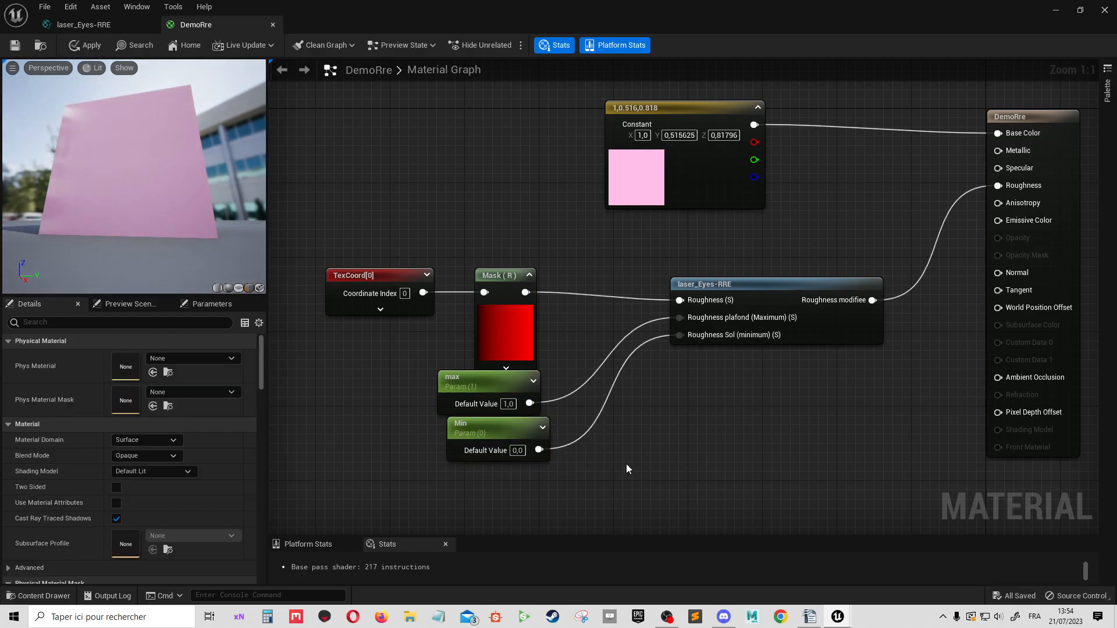
left_click_drag(150, 185, 133, 167)
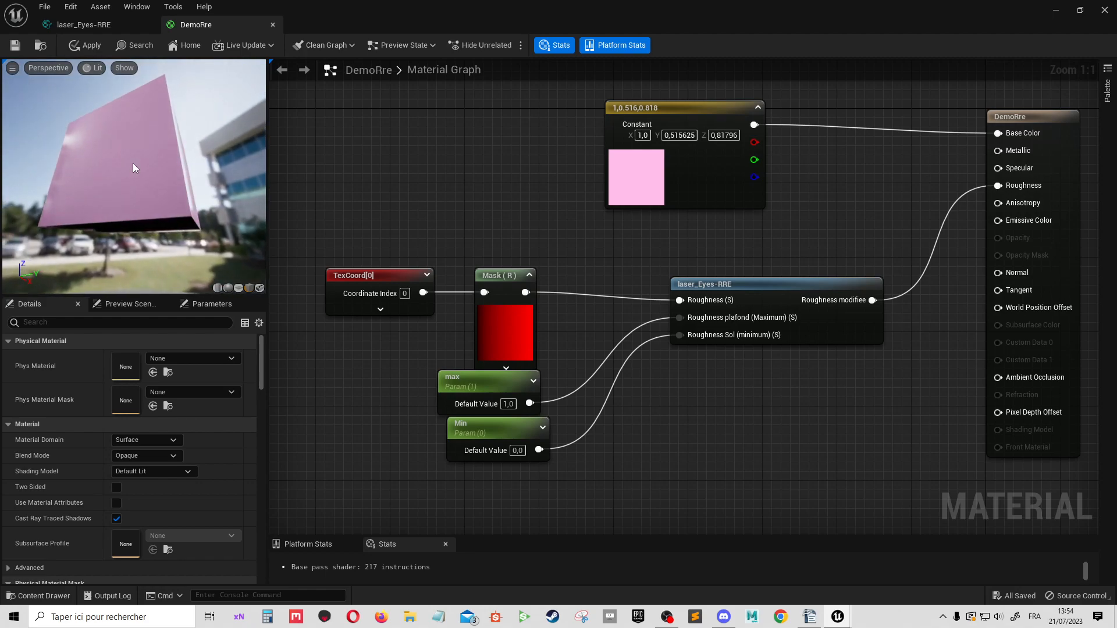
- Set the Min parameter's default value to 0.2 and inspect the cube's reflections from several angles
left_click(517, 451)
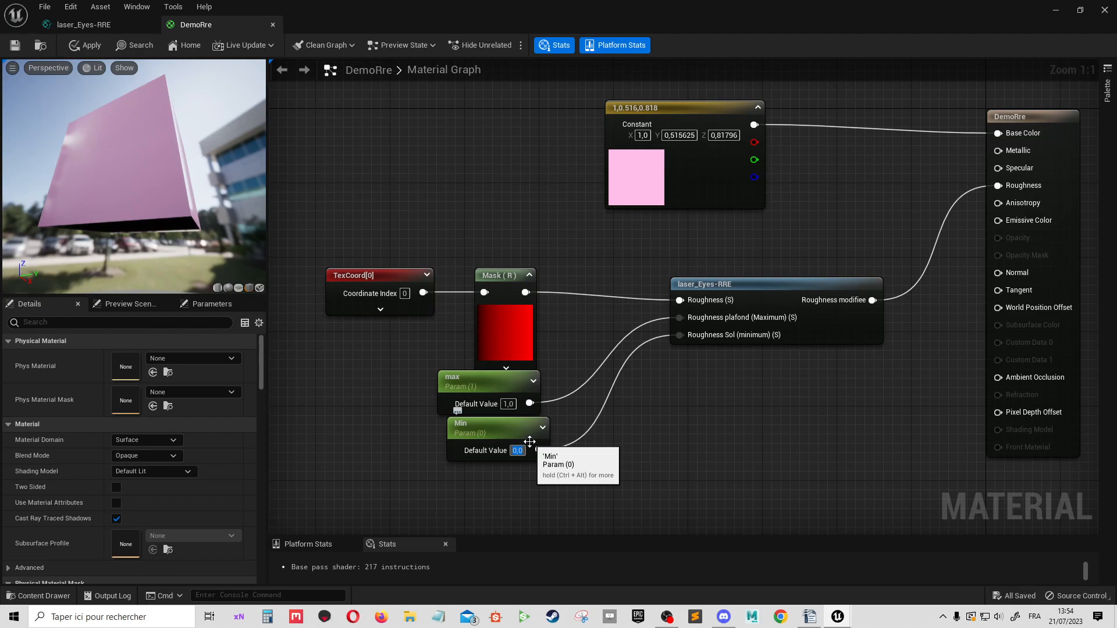
key("BackSpace")
type(".2")
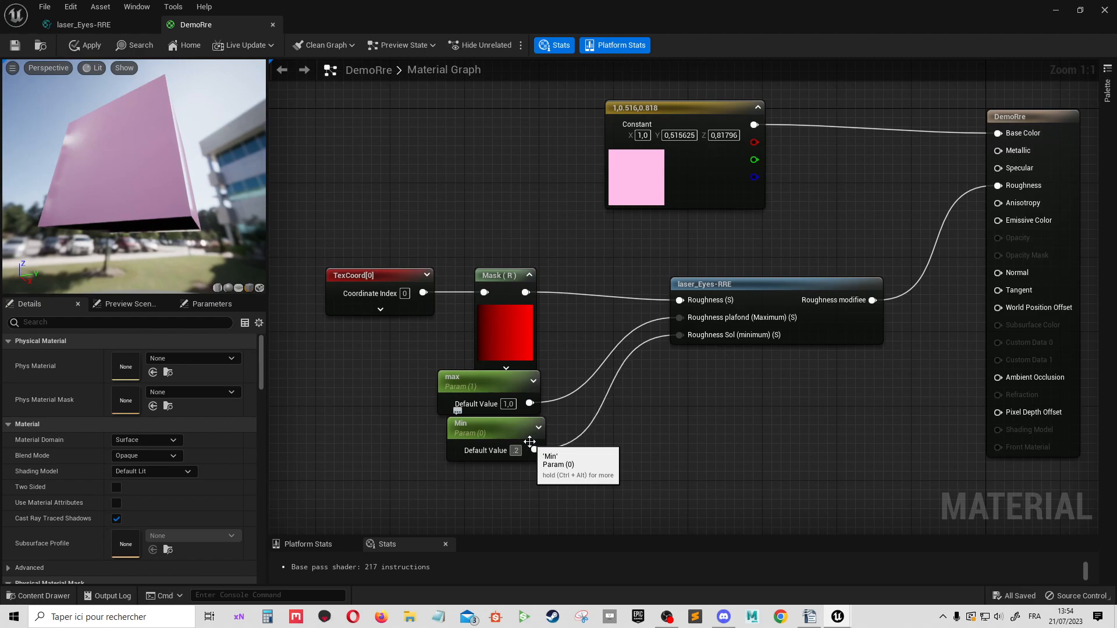
key("Return")
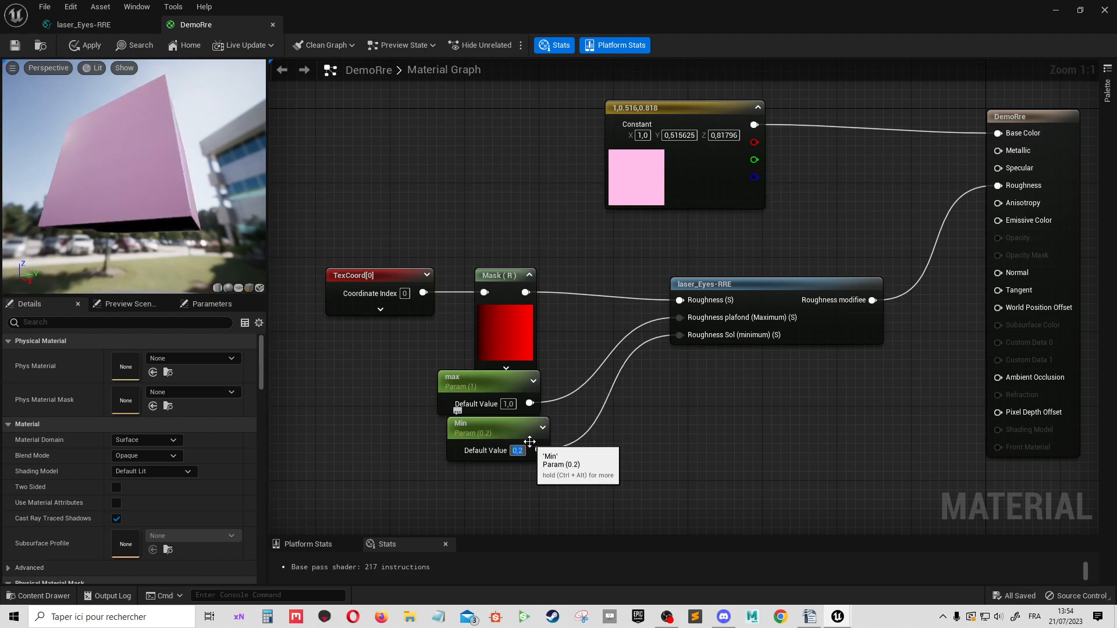
left_click_drag(152, 169, 193, 158)
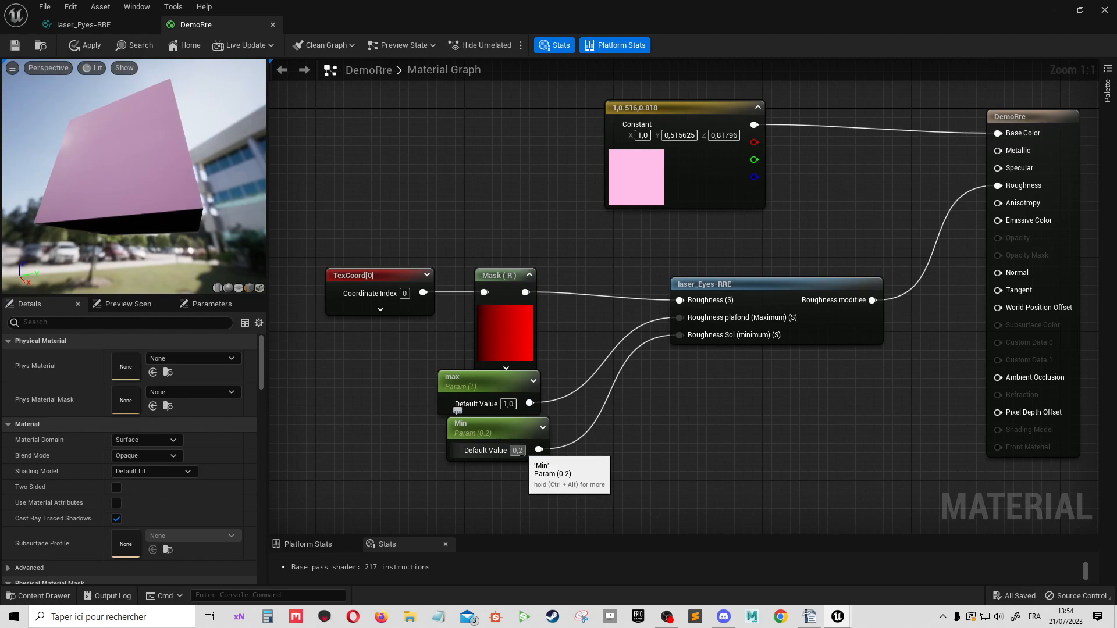
left_click_drag(152, 173, 104, 145)
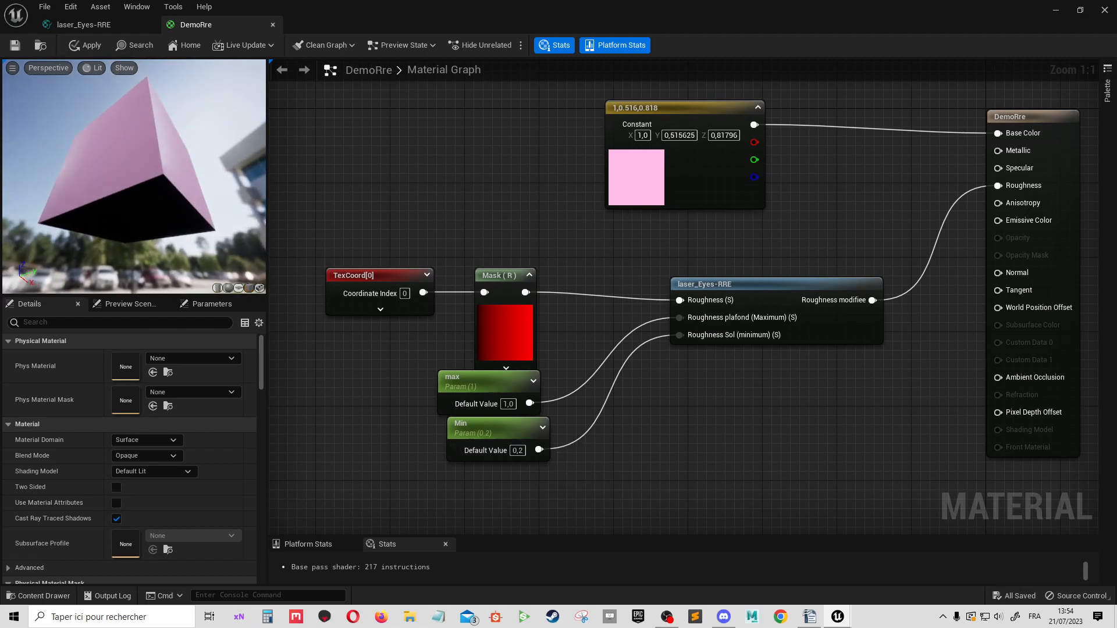
left_click_drag(152, 173, 130, 202)
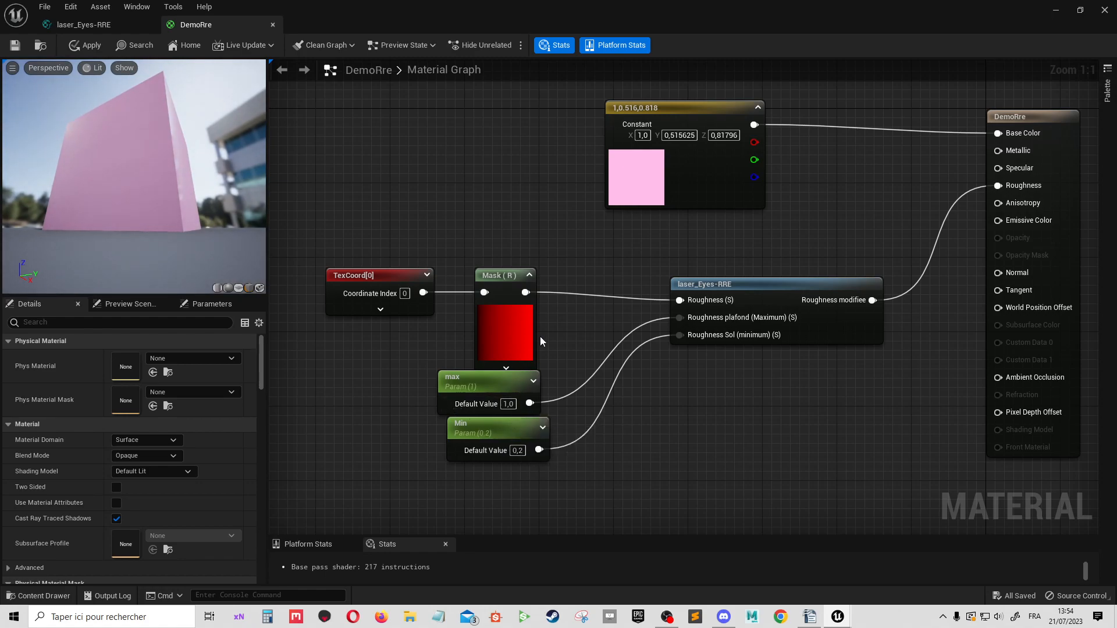
- Review the laser_Eyes-RRE function's internal Lerp graph and return to the DemoRre material
scroll(540, 336, "down", 1)
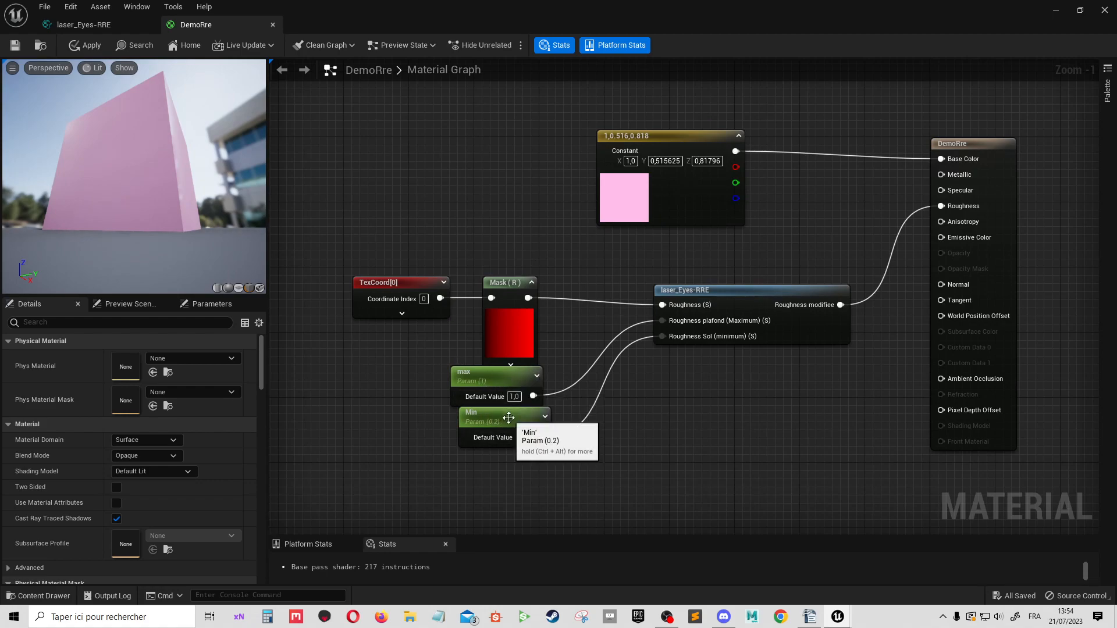
double_click(741, 297)
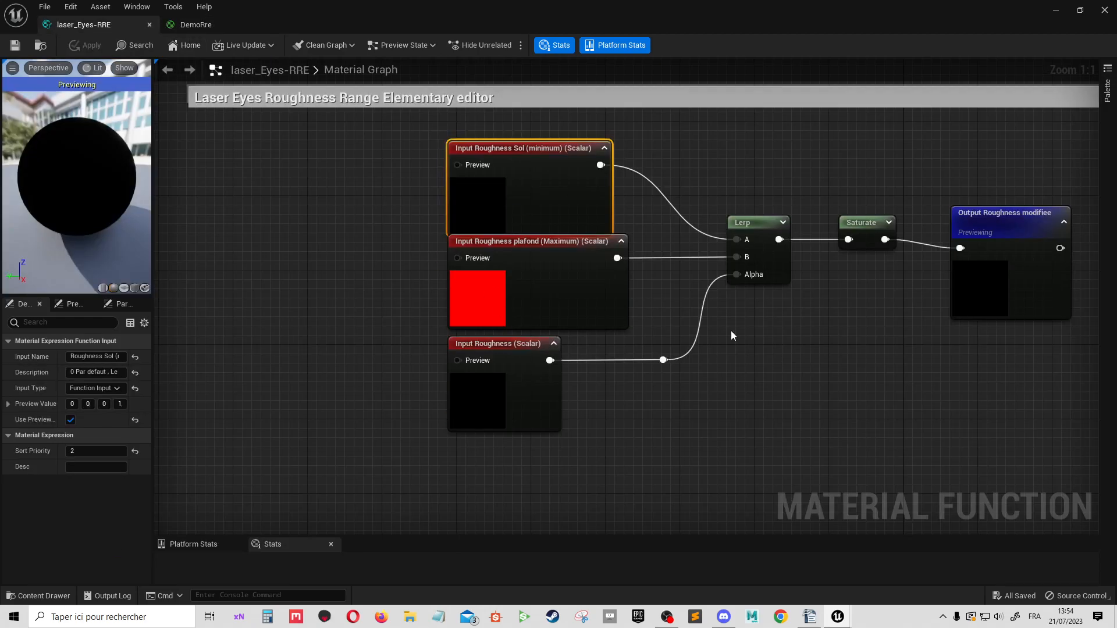
left_click(195, 25)
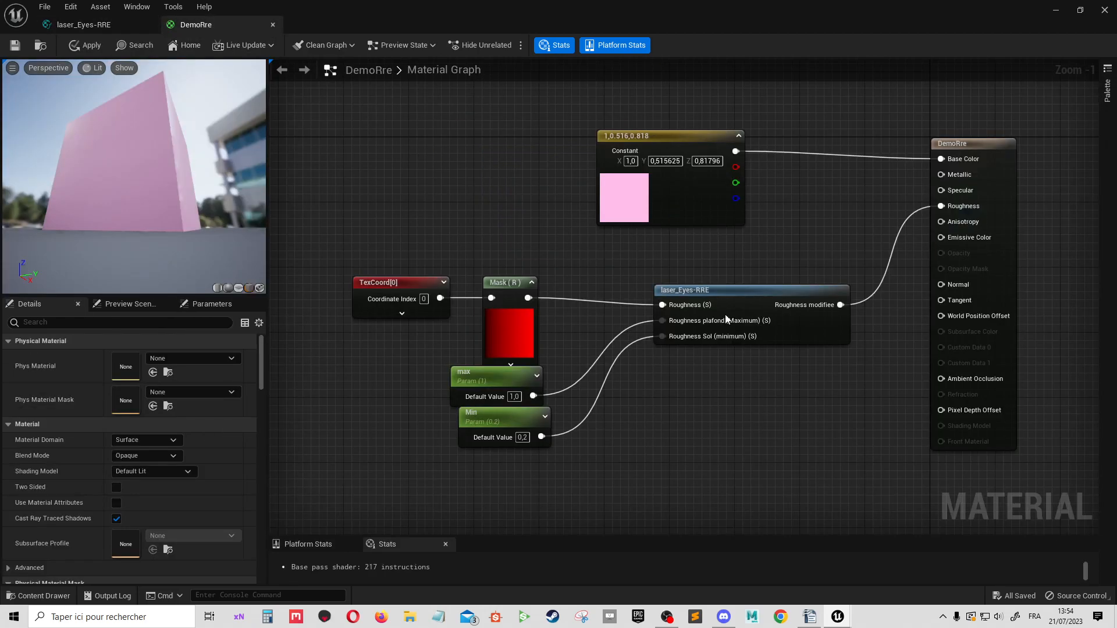
- Set Min's default value to 0 and max's to 0.6, and inspect the preview cube
mouse_move(181, 224)
left_mouse_down()
mouse_move(175, 145)
mouse_move(180, 218)
left_mouse_up()
left_click(529, 444)
left_click(525, 443)
type("0")
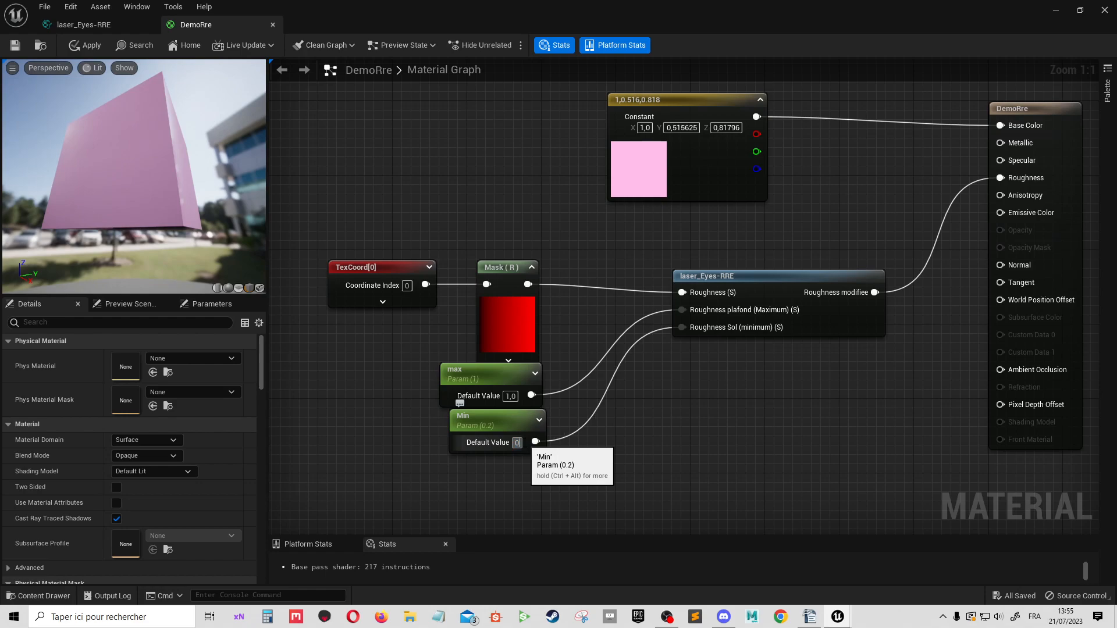
key("Return")
left_click(510, 396)
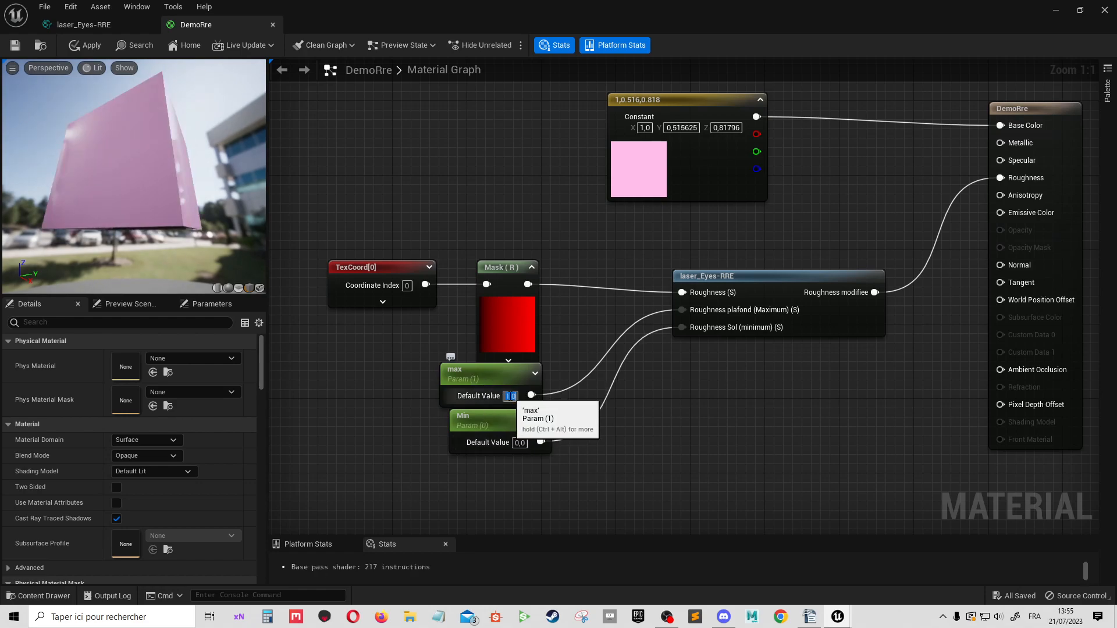
type("0,6")
key("Return")
mouse_move(178, 172)
left_mouse_down()
mouse_move(108, 169)
mouse_move(124, 166)
mouse_move(138, 187)
mouse_move(152, 181)
mouse_move(123, 170)
mouse_move(175, 176)
mouse_move(168, 192)
left_mouse_up()
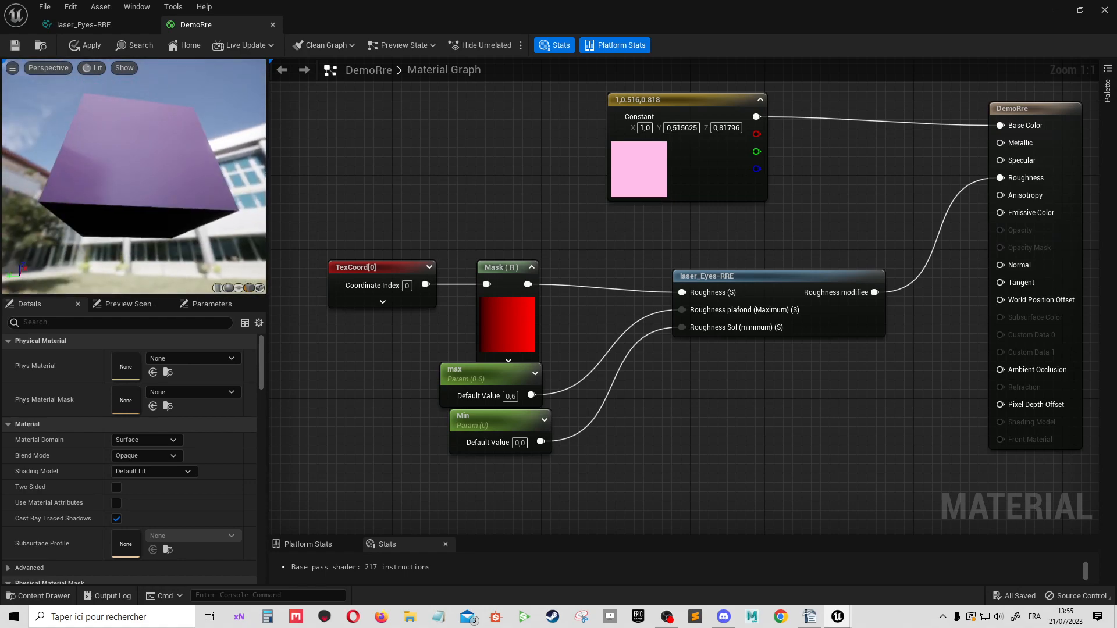
- Set the max parameter's default value to 0.4 and inspect the preview cube
left_click(510, 396)
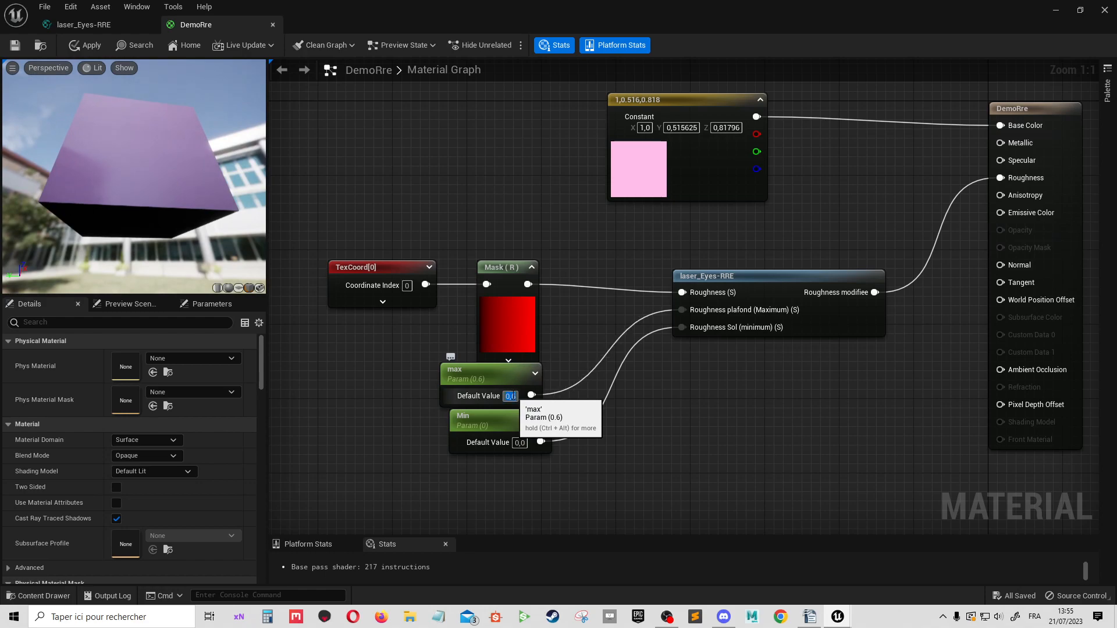
type("0,4")
key("Return")
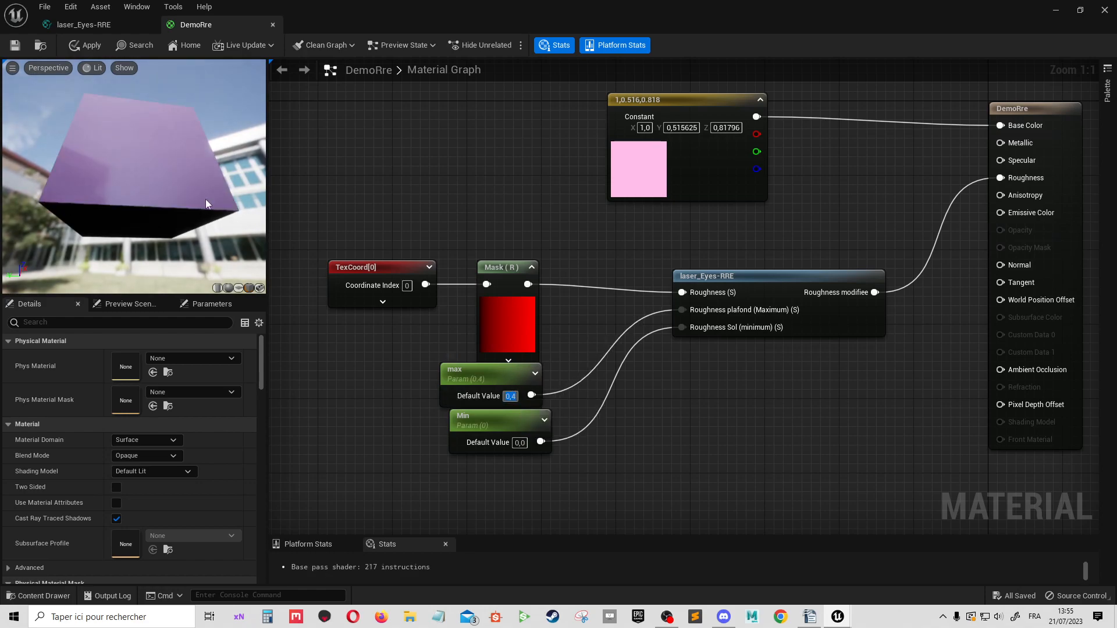
mouse_move(191, 170)
left_mouse_down()
mouse_move(210, 169)
mouse_move(191, 170)
left_mouse_up()
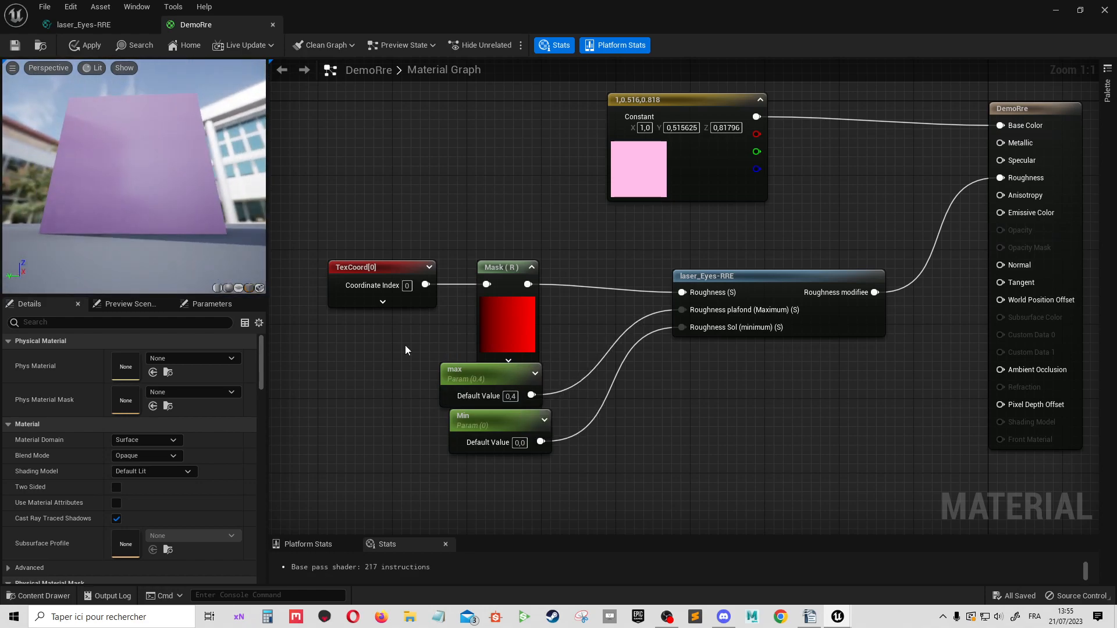
- Set the Min parameter's default value to 0.6 and inspect the preview cube
left_click(520, 442)
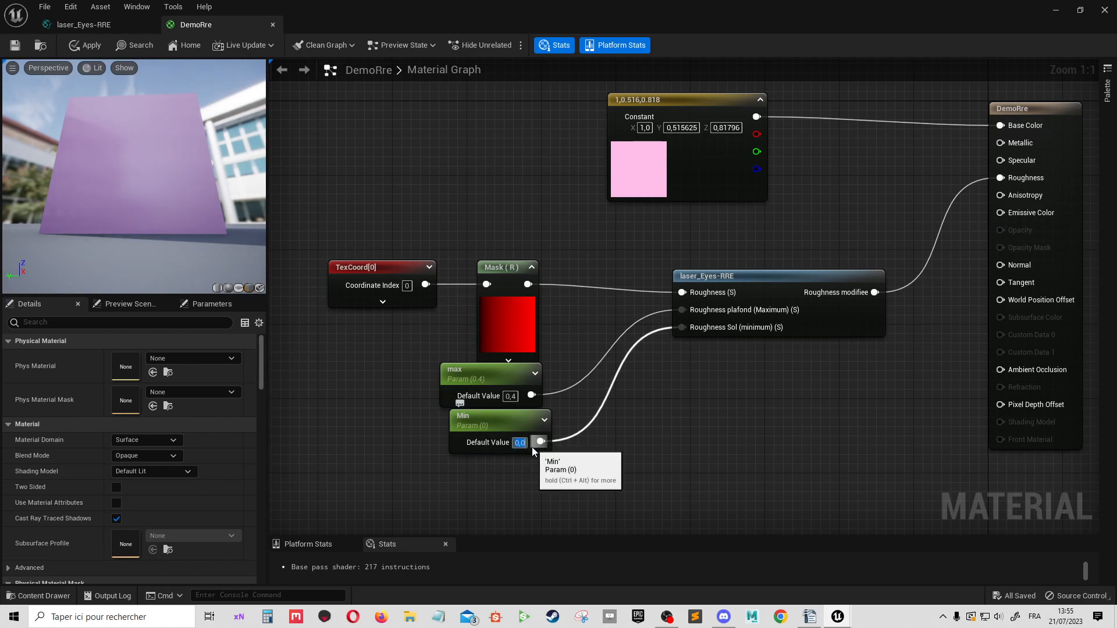
key("BackSpace")
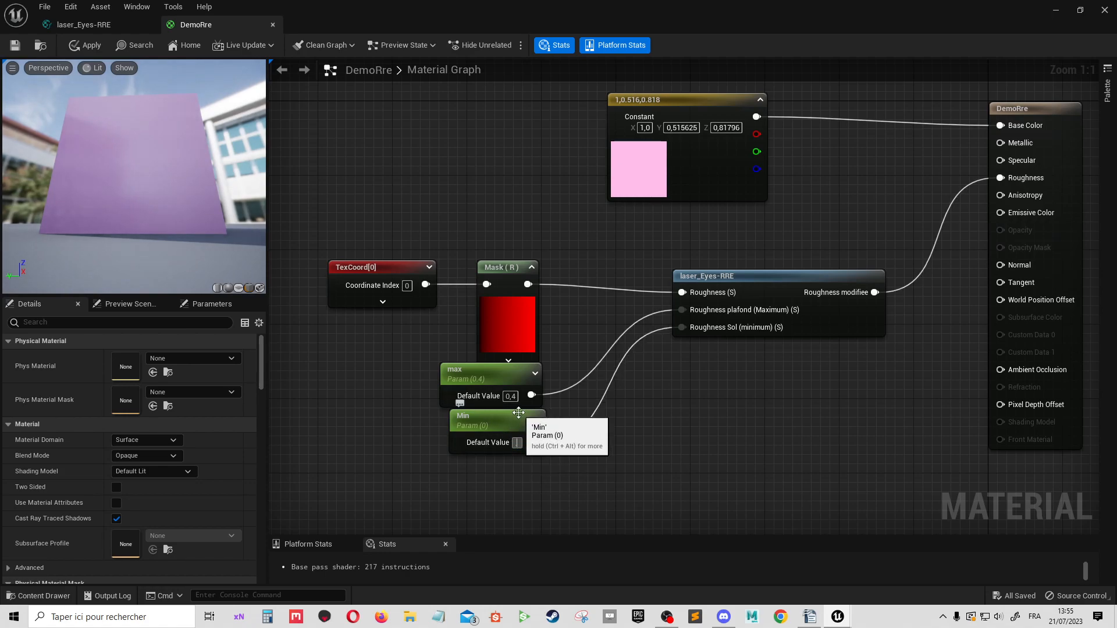
type(".6")
key("Return")
left_click_drag(142, 177, 153, 150)
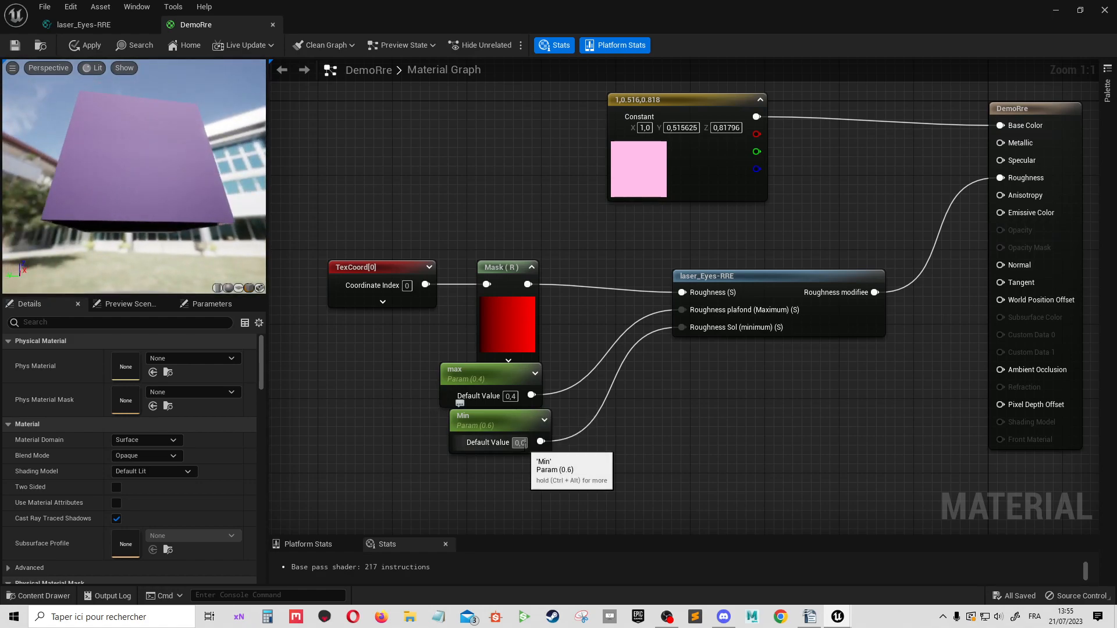
- Set the Min parameter's default value to 0.8 and inspect the preview cube
type(".8")
key("Return")
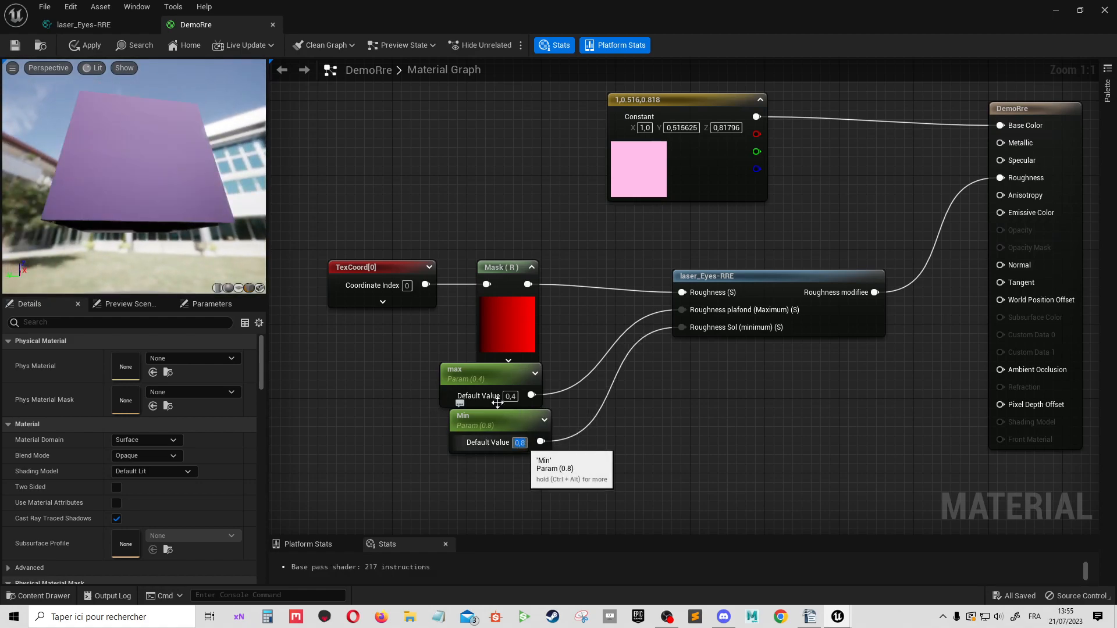
mouse_move(141, 177)
left_mouse_down()
mouse_move(169, 174)
mouse_move(154, 172)
mouse_move(176, 150)
mouse_move(139, 174)
left_mouse_up()
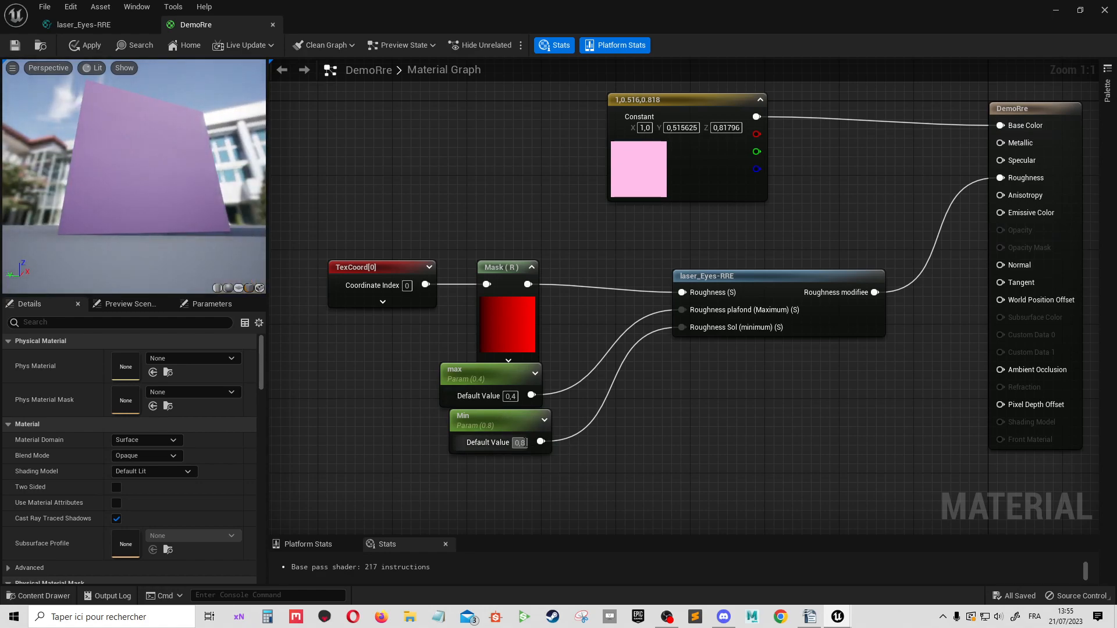
- Set Min's default value to 1 and max's to 0
left_click(519, 443)
type("1")
key("Return")
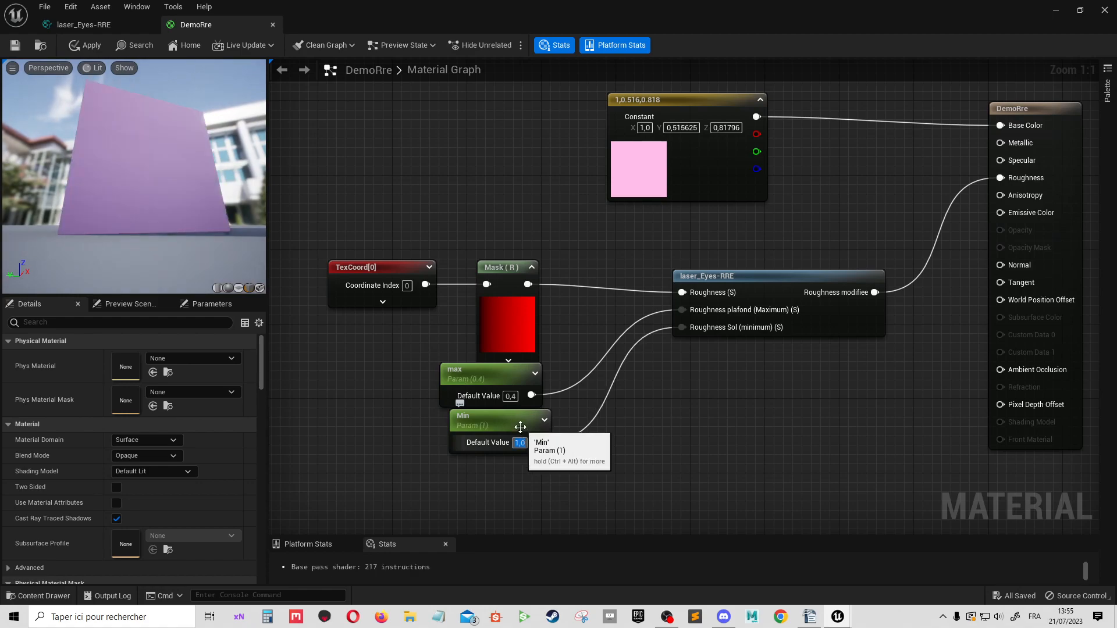
type("0")
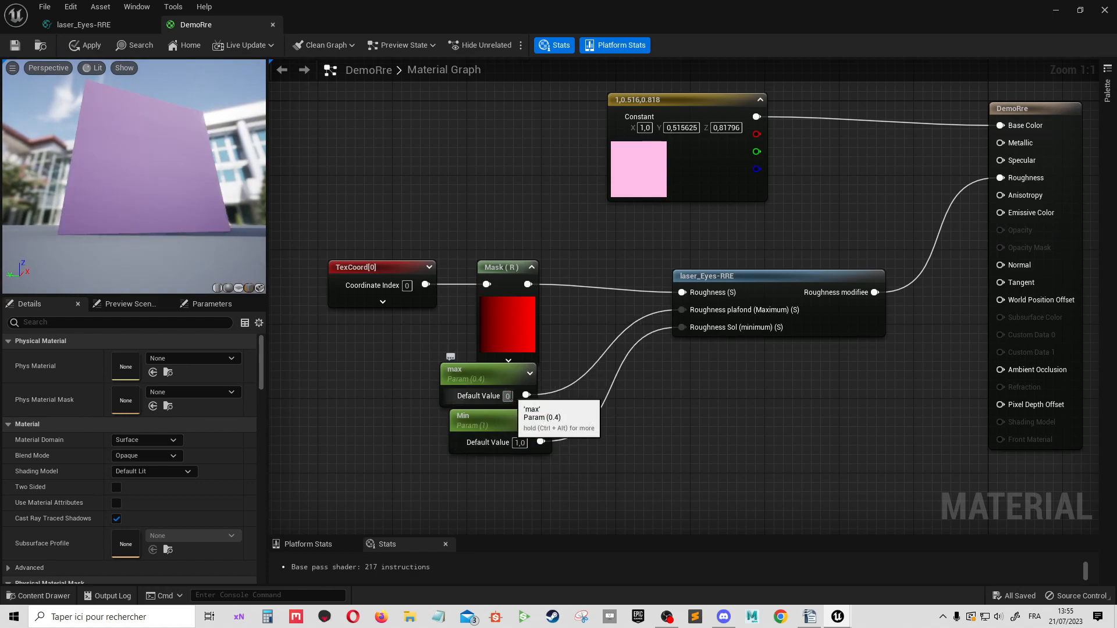
key("Return")
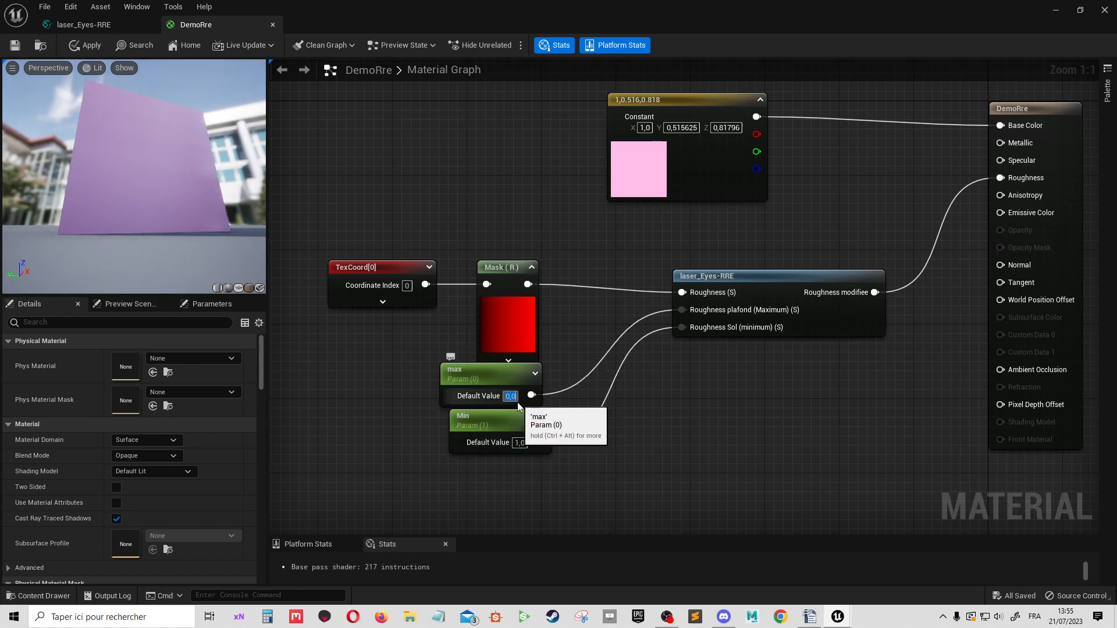
- Set max's default value to 1 and Min's to 0, and inspect the preview cube
type("1")
mouse_move(131, 229)
left_mouse_down()
mouse_move(187, 229)
mouse_move(119, 229)
left_mouse_up()
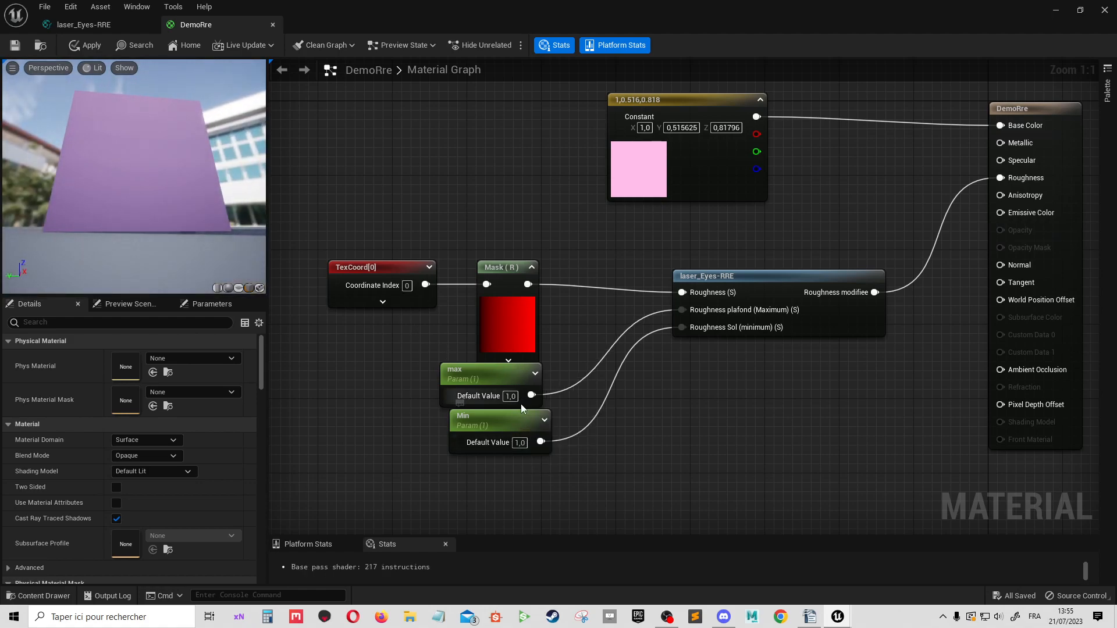
left_click(520, 442)
type("0")
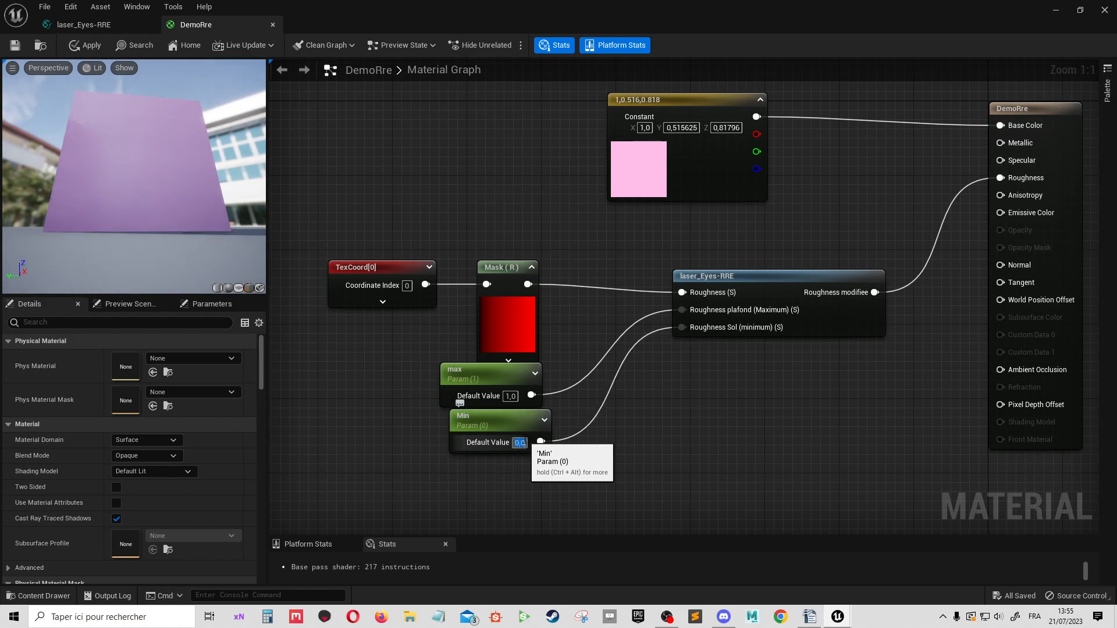
key("Return")
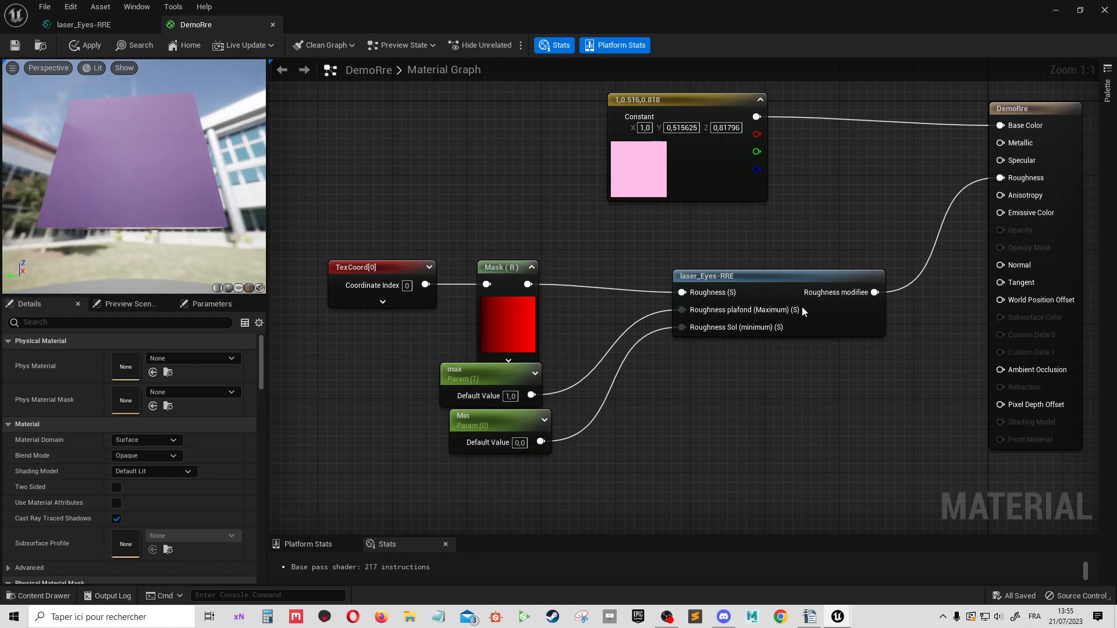
- Look over the laser_Eyes-RRE function's Lerp graph again and return to the DemoRre material
left_click(85, 24)
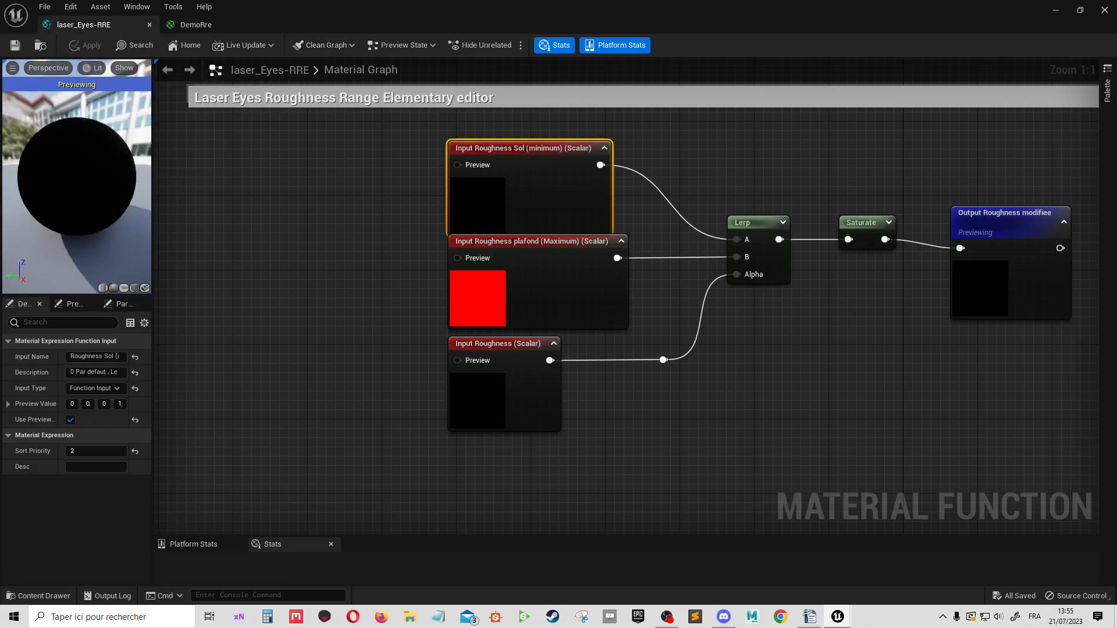
right_click_drag(775, 266, 634, 304)
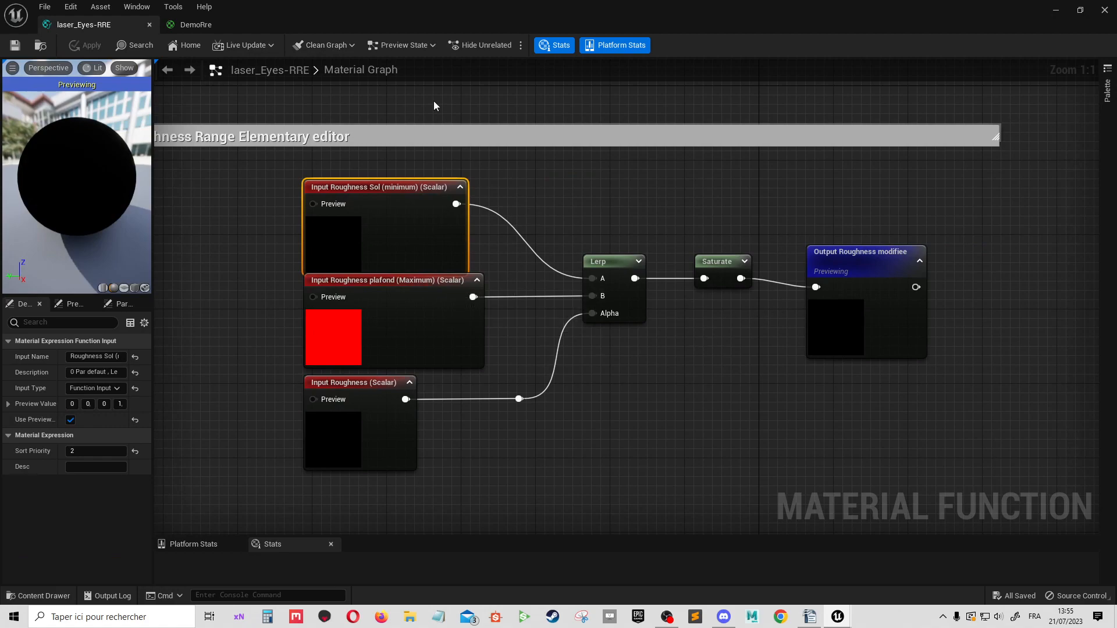
left_click(195, 25)
right_click_drag(567, 344, 518, 357)
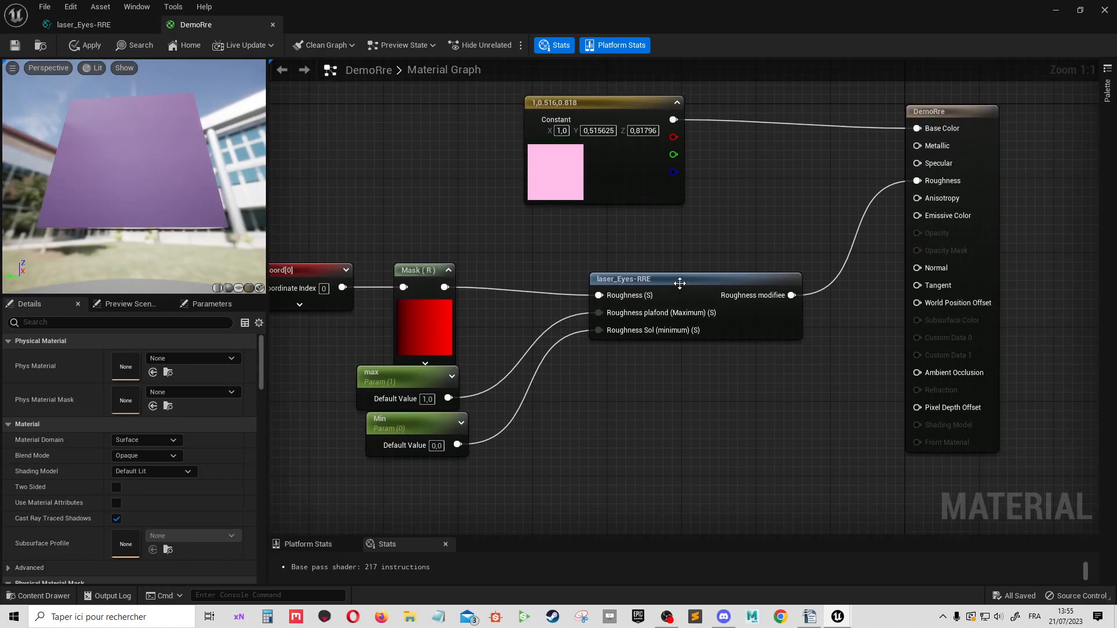
- Align the laser_Eyes-RRE node with the mask and the pink constant with Base Color, and save the DemoRre material
left_click_drag(679, 283, 670, 273)
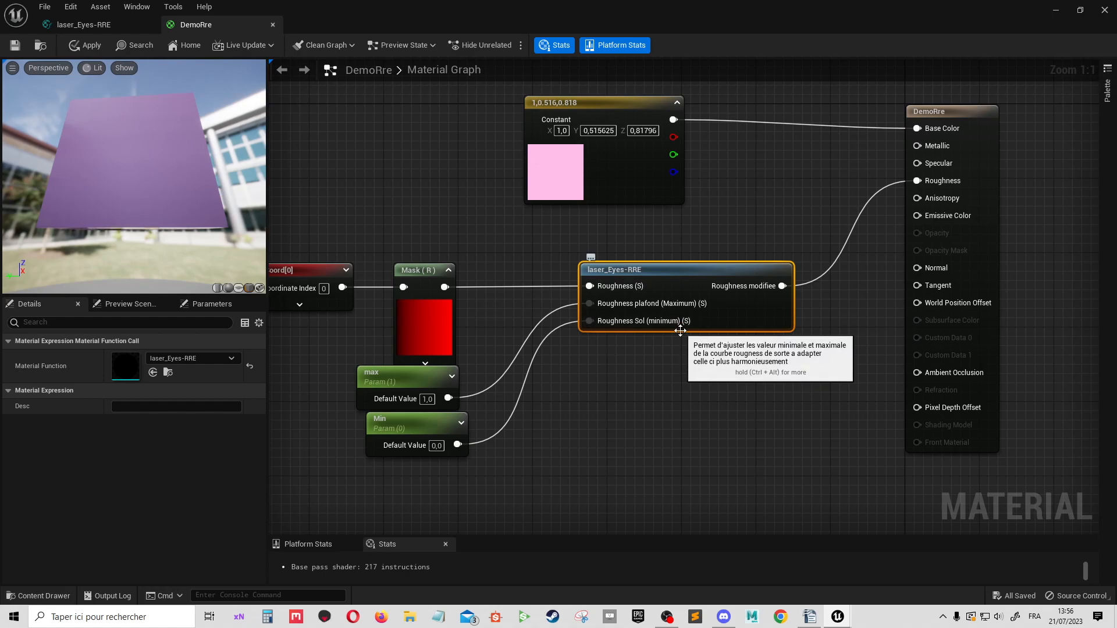
scroll(630, 239, "down", 1)
right_click_drag(630, 239, 692, 264)
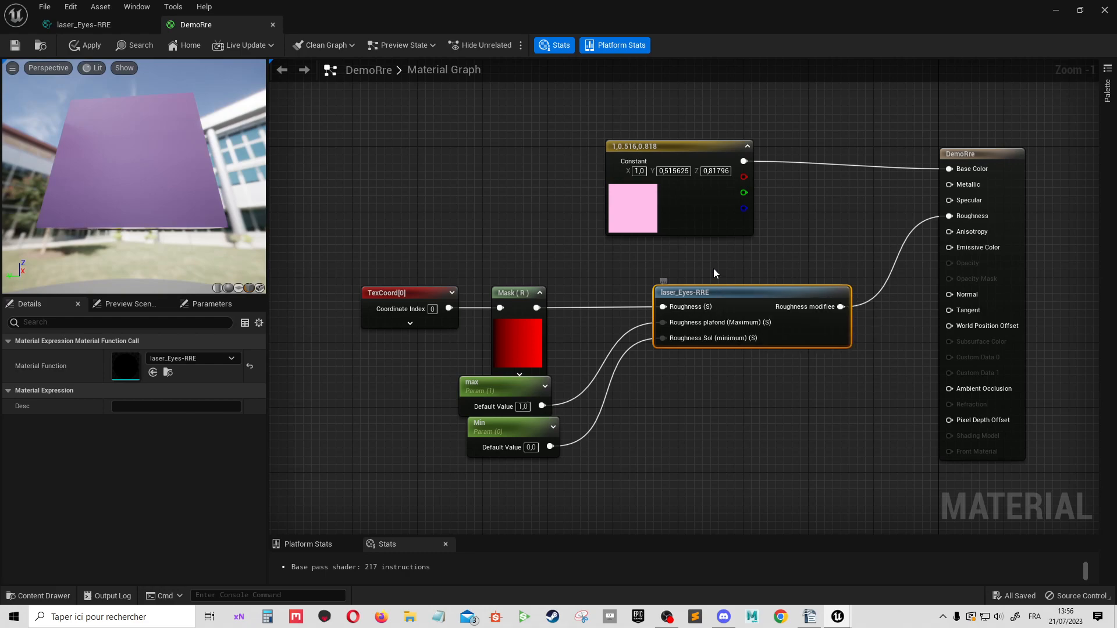
left_click_drag(682, 221, 699, 230)
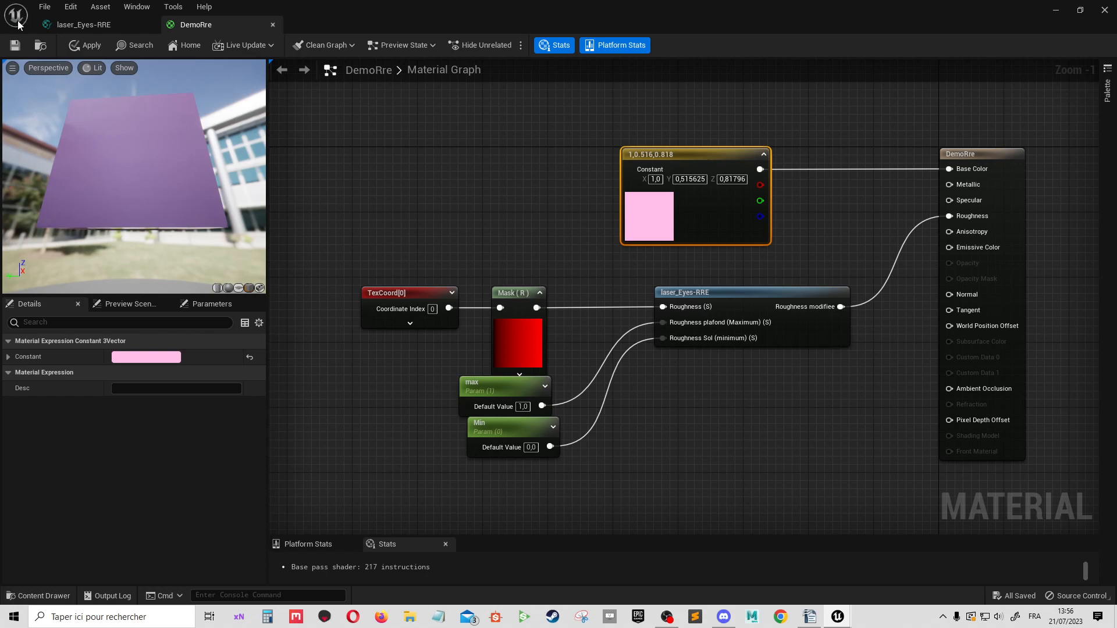
left_click(17, 49)
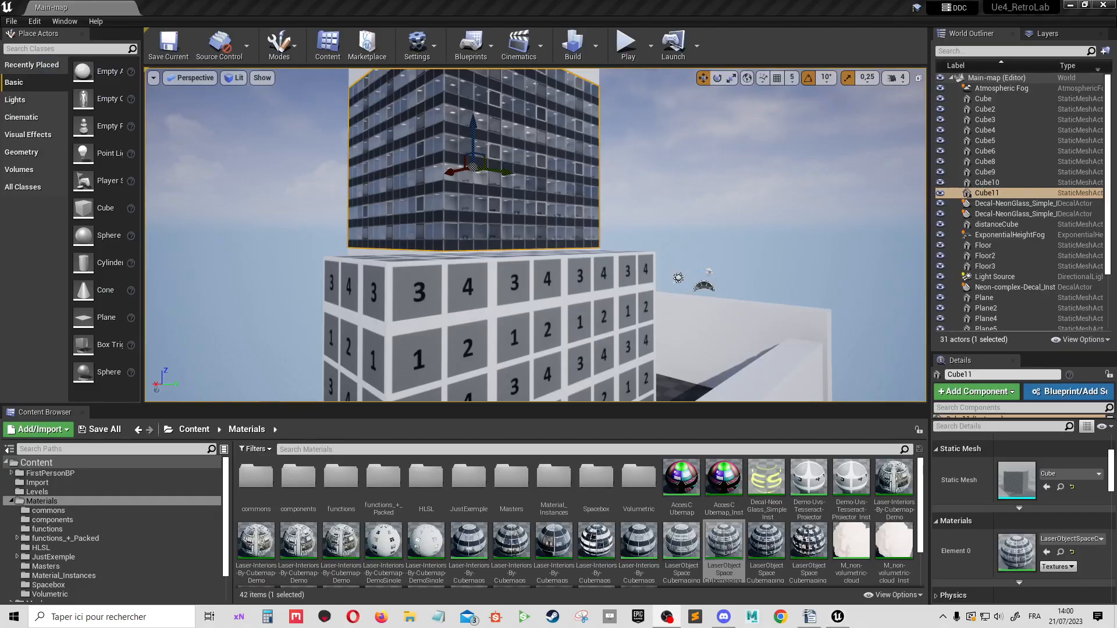
- In the Ue4_RetroLab project's Main-map, examine the selected building cube's windows and interiors up close from several angles
right_click_drag(521, 271, 553, 256)
right_click_drag(805, 235, 750, 220)
key("d")
key("a")
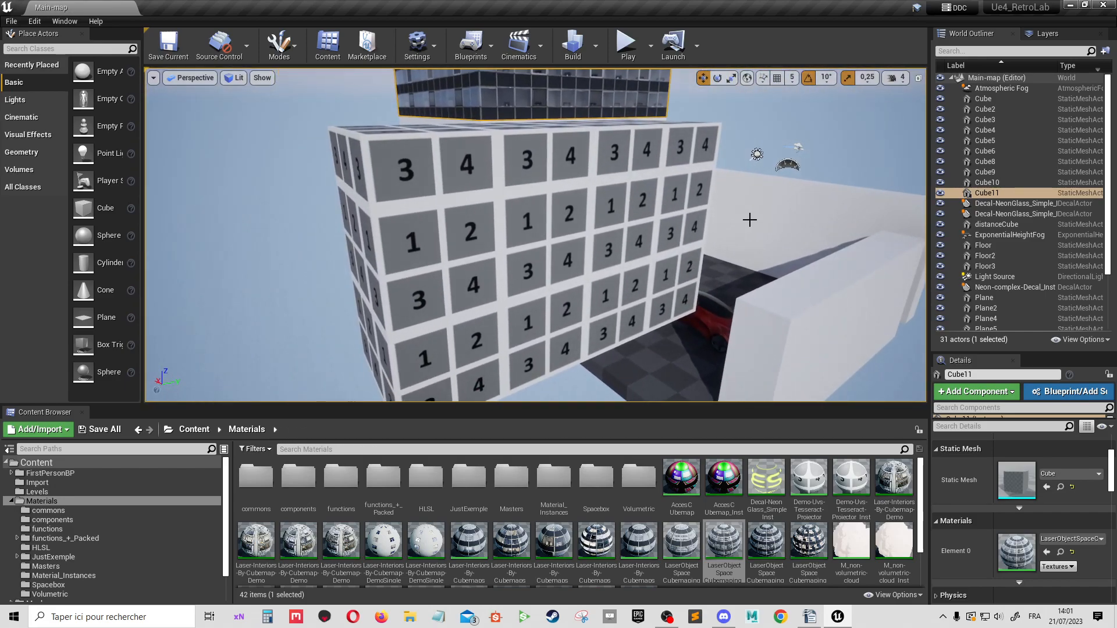
right_click_drag(686, 199, 651, 101)
key("w")
key("f")
key("d")
key("w")
key("s")
key("a")
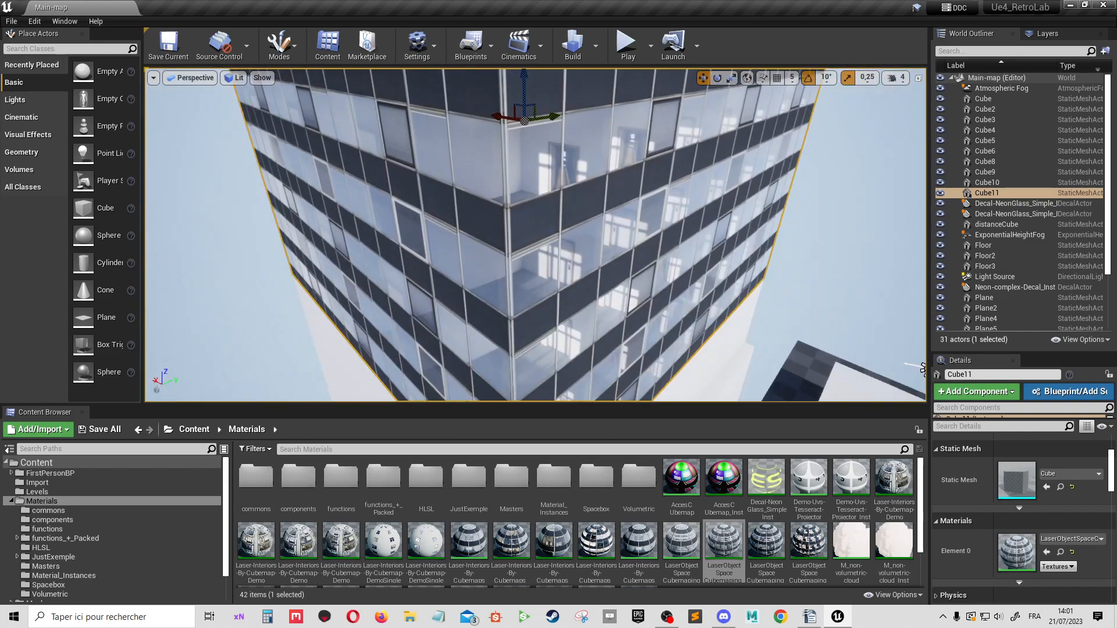
right_click_drag(723, 145, 723, 241)
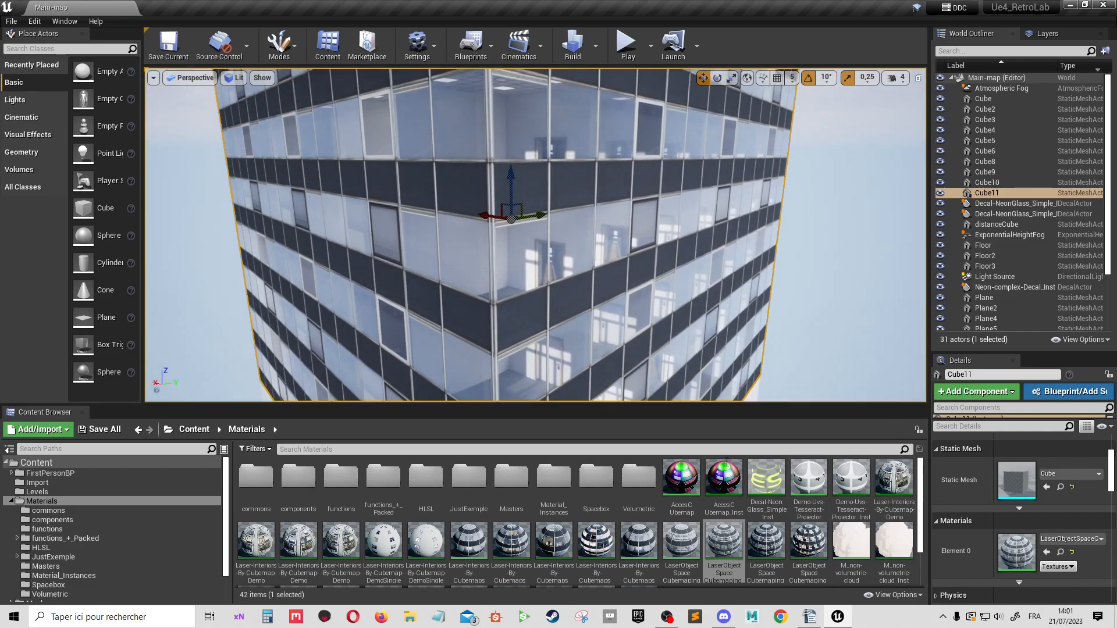
- Open the building's LaserObjectSpaceCubemaping material instance, review its parameters and locate its parent material in the Content Browser
double_click(740, 545)
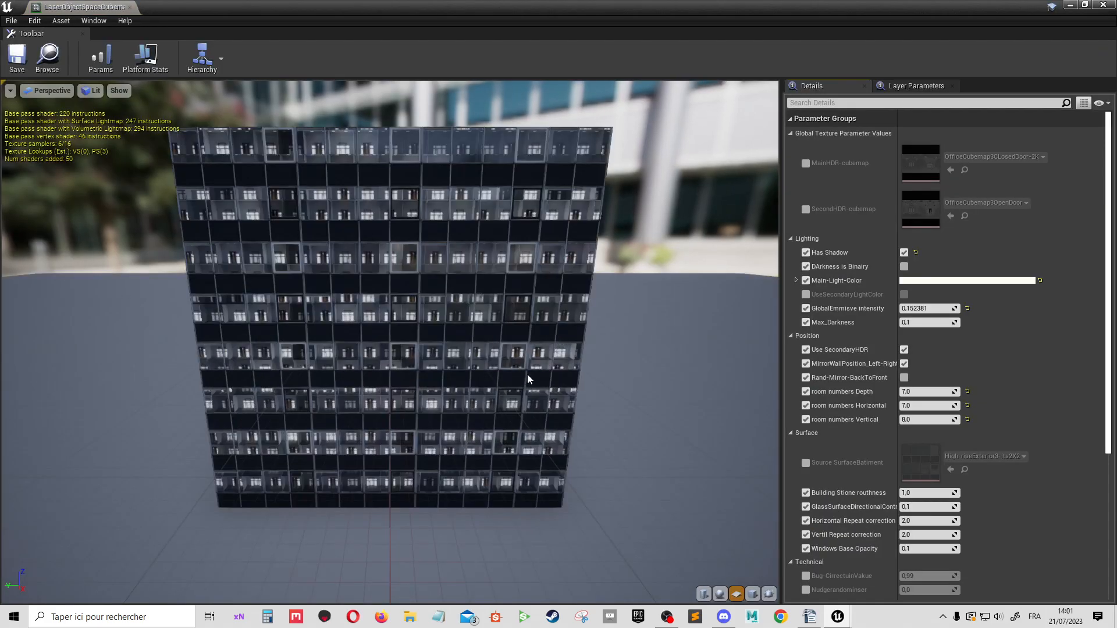
left_click_drag(526, 379, 582, 401)
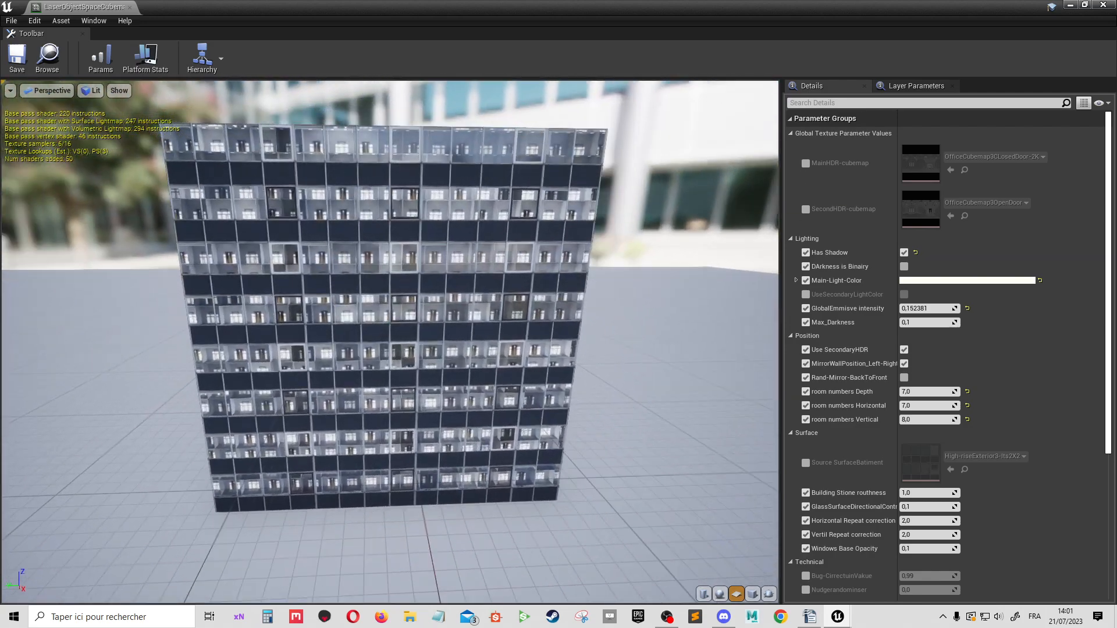
scroll(829, 389, "down", 2)
scroll(840, 480, "down", 8)
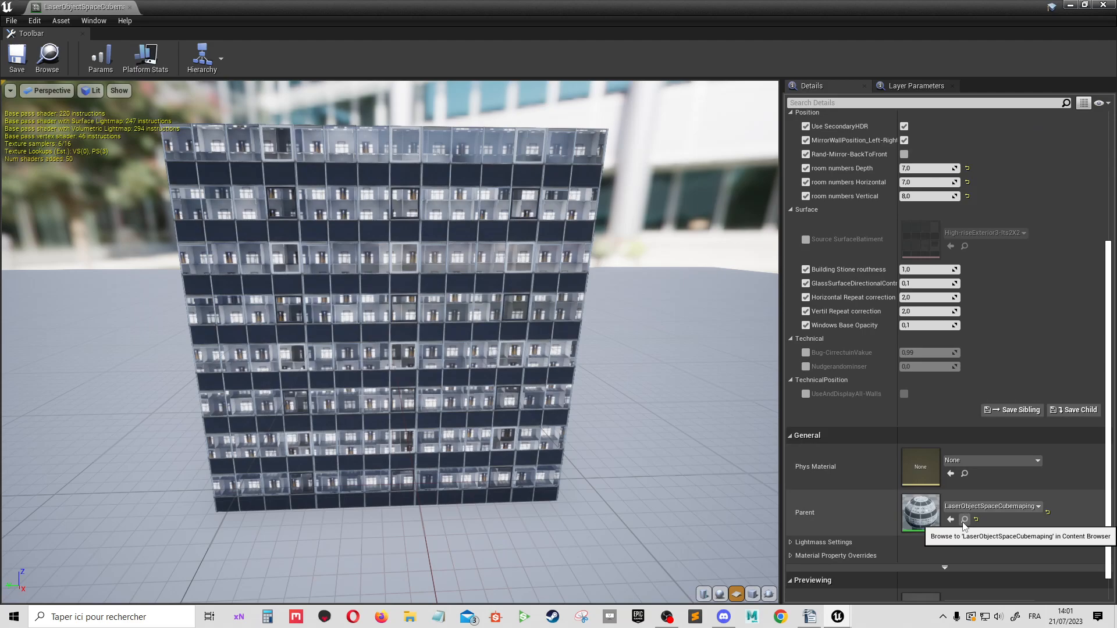
left_click_drag(704, 5, 826, 69)
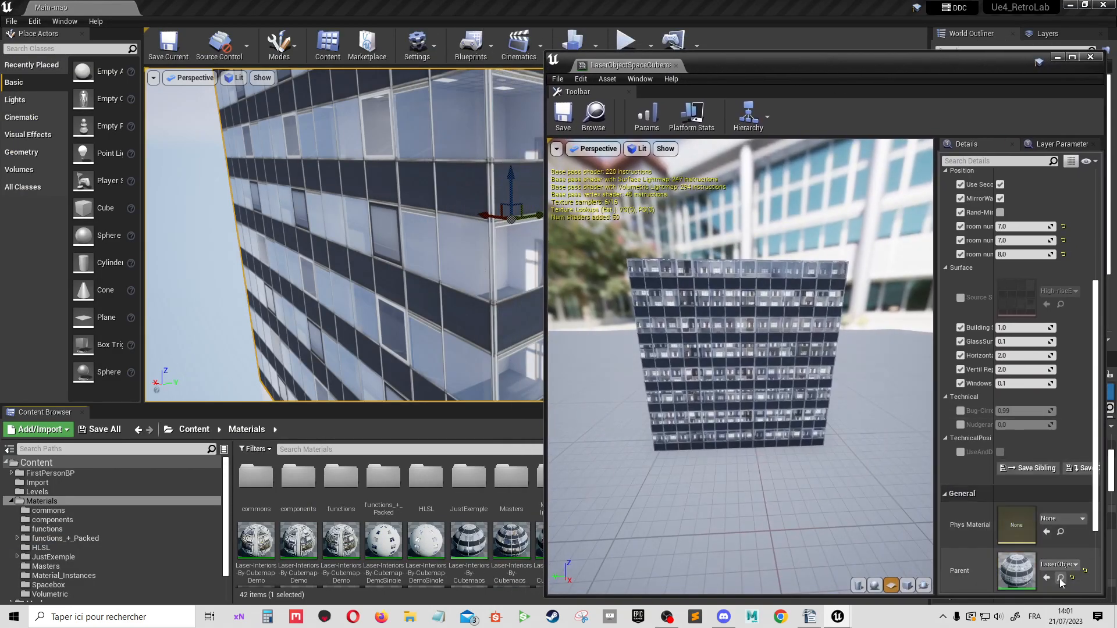
left_click(1054, 60)
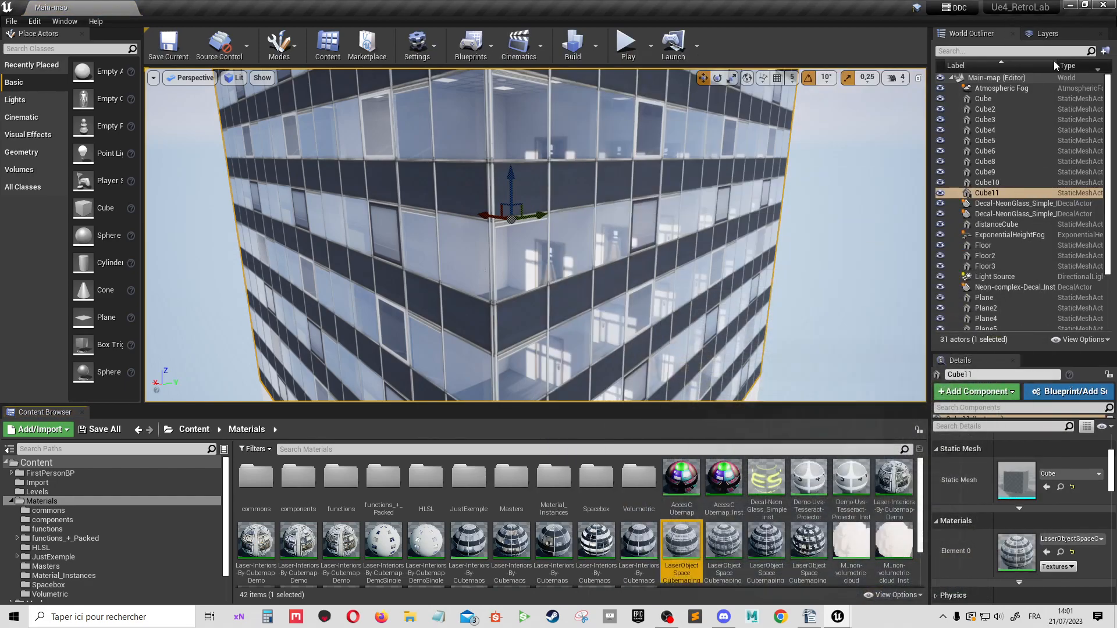
- Open the parent material LaserObjectSpaceCubemaping in a maximized editor window and show its full node graph
double_click(676, 529)
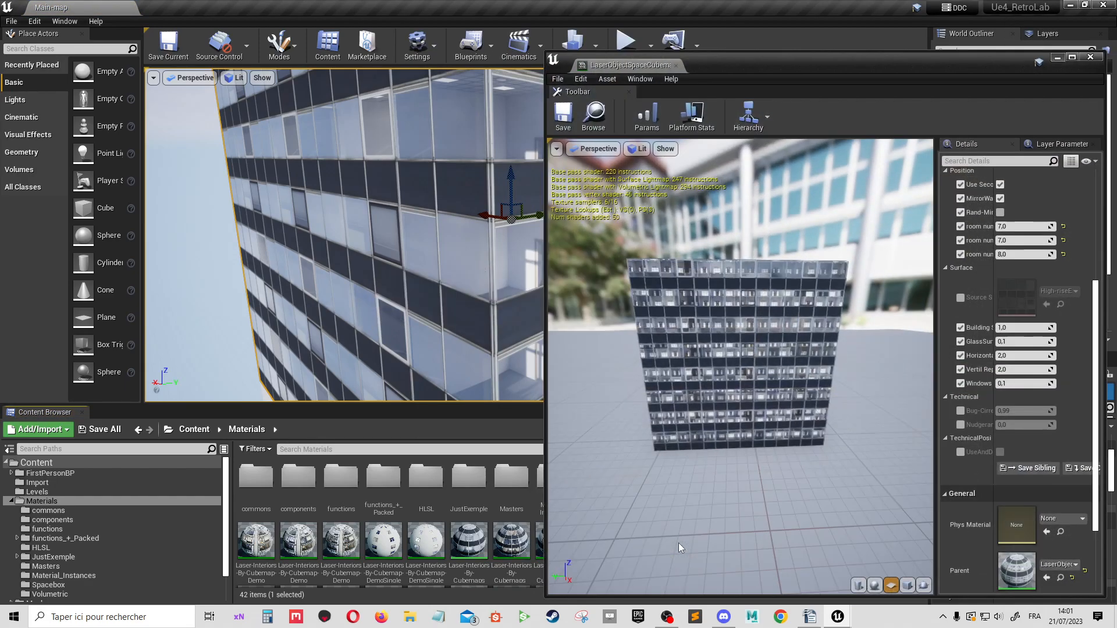
scroll(920, 205, "down", 6)
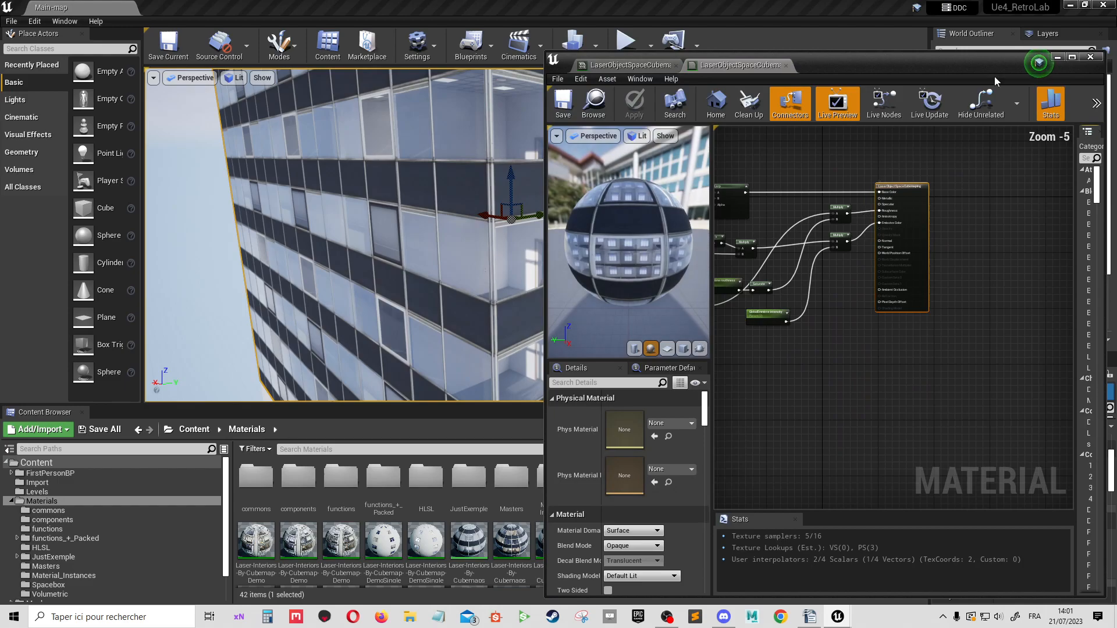
left_click(1069, 59)
right_click_drag(650, 107, 1002, 194)
right_click_drag(656, 261, 752, 221)
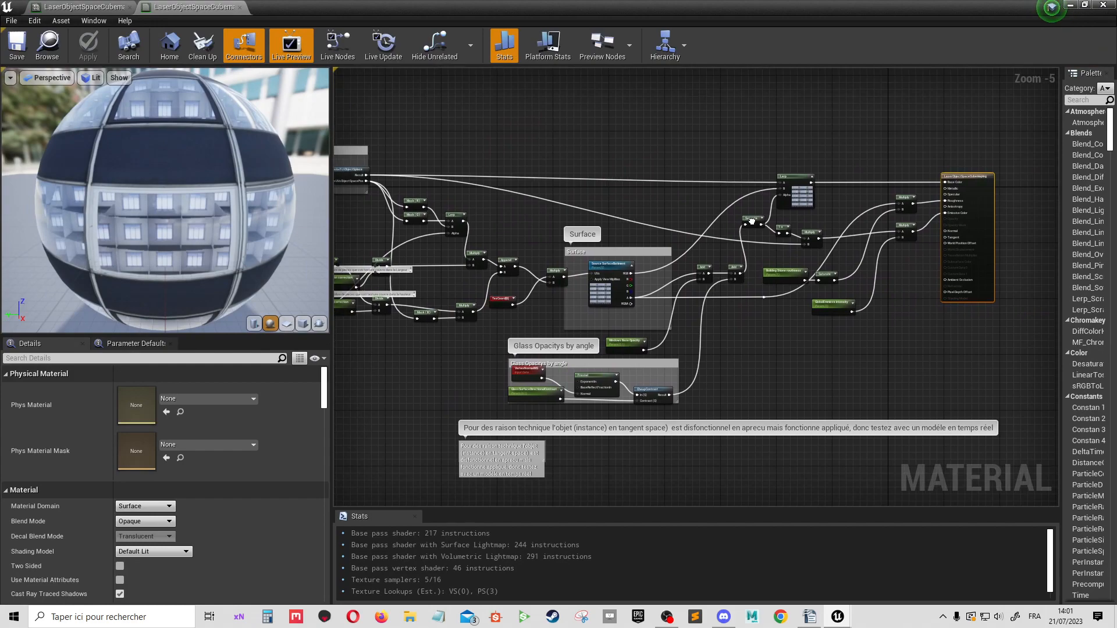
- Review the preview sphere and the graph from the Interior group to the output, and widen the graph area
left_click_drag(185, 211, 264, 217)
right_click_drag(382, 235, 540, 235)
right_click_drag(804, 249, 602, 246)
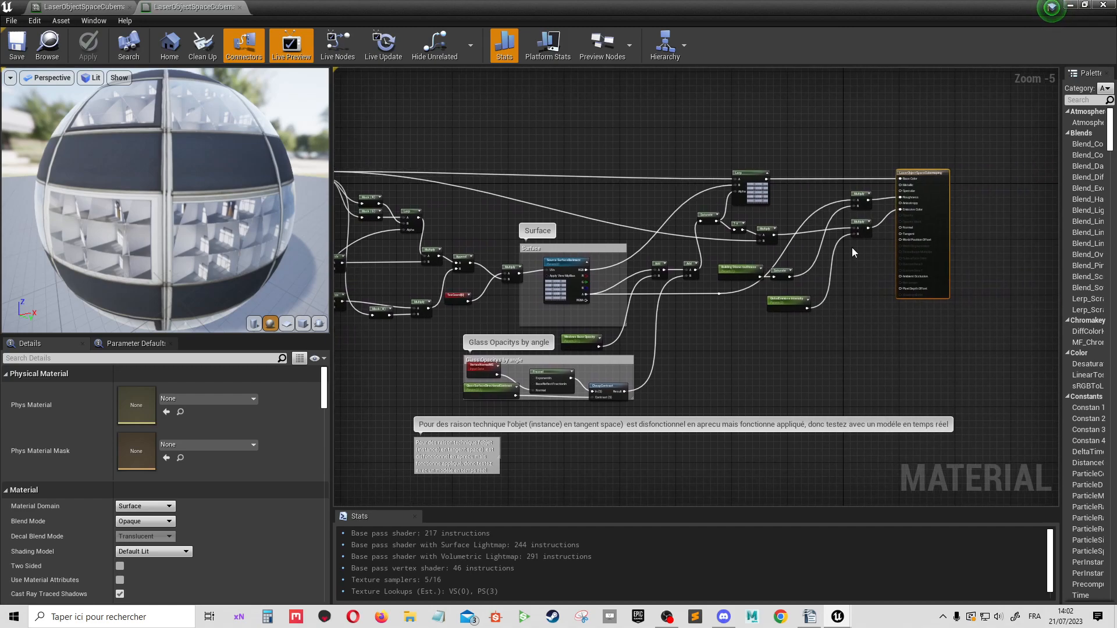
right_click_drag(688, 315, 858, 305)
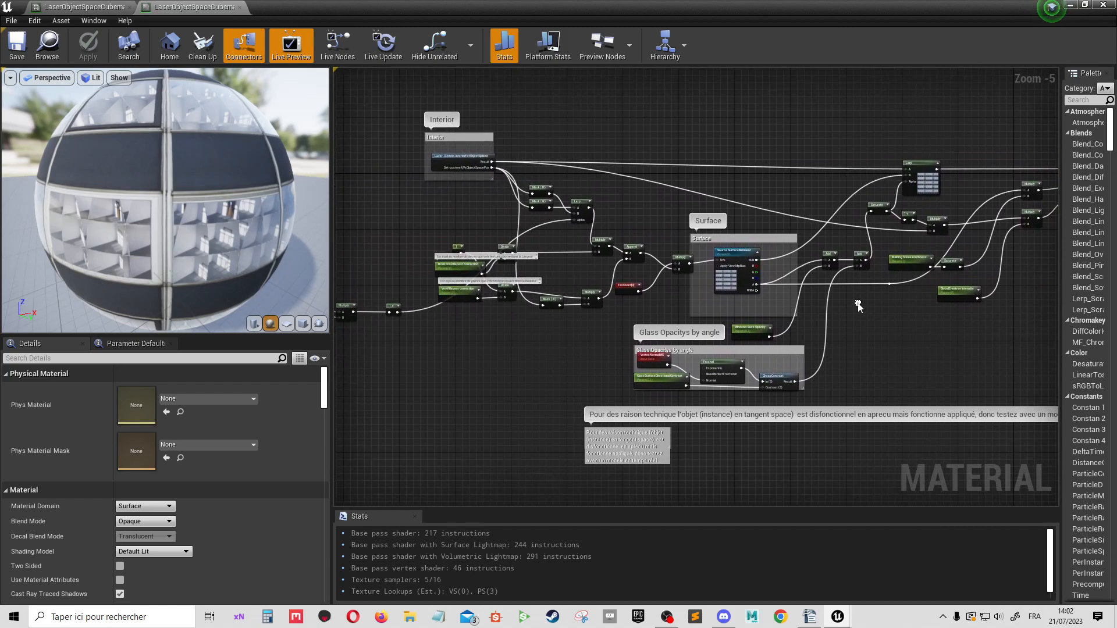
left_click_drag(331, 171, 192, 173)
- Examine the nodes feeding the material output and the Source SurfaceBatiment texture in the Surface group
scroll(928, 198, "up", 4)
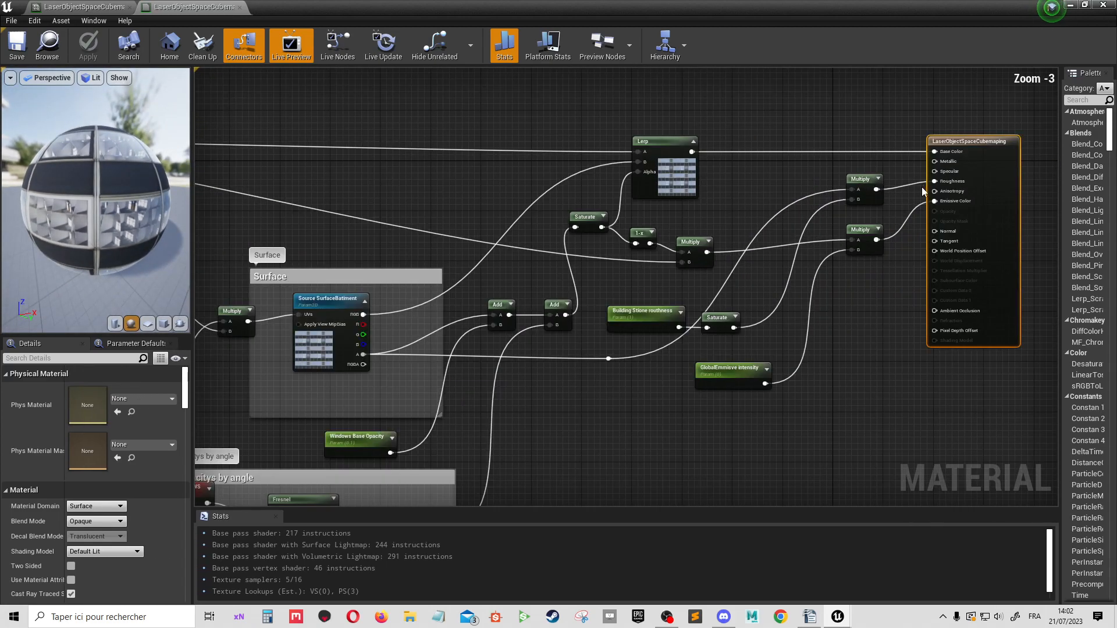
right_click_drag(758, 253, 923, 260)
scroll(788, 256, "down", 2)
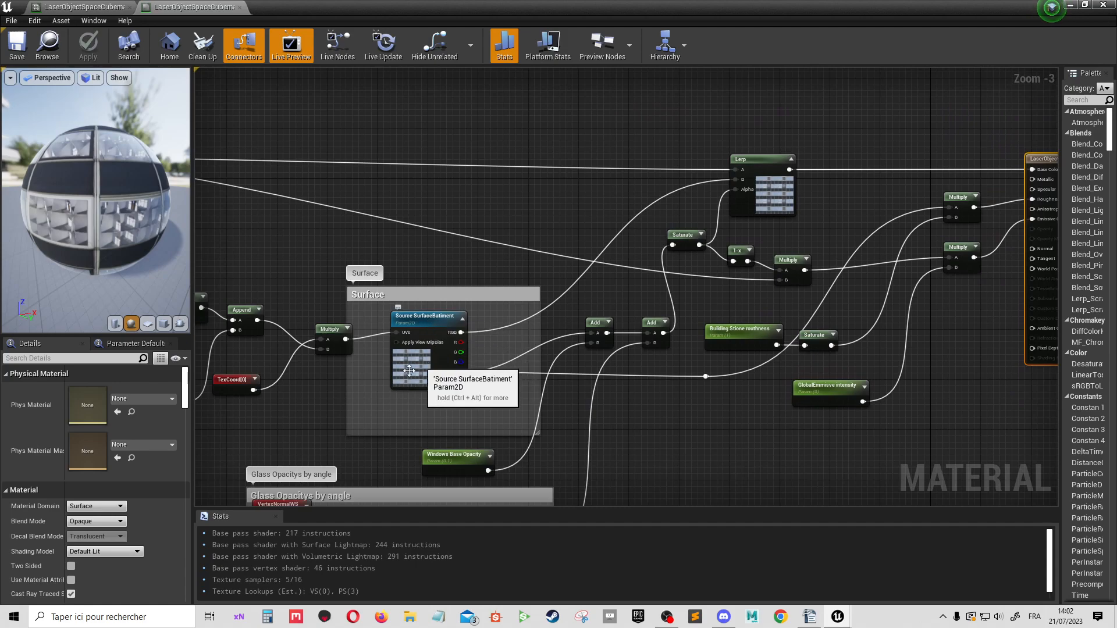
scroll(433, 328, "up", 3)
scroll(439, 321, "down", 2)
right_click_drag(472, 280, 564, 167)
scroll(567, 237, "down", 1)
scroll(869, 379, "up", 2)
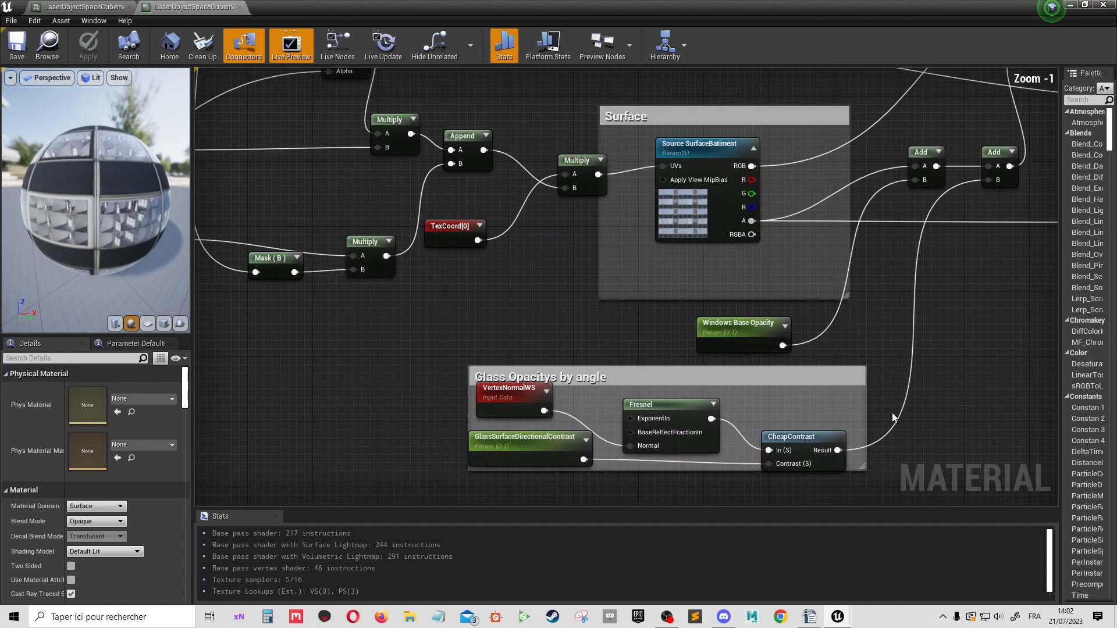
- Examine the Glass Opacitys by angle group and the VertexNormalWS branches at the start of the graph
right_click_drag(895, 428, 874, 334)
scroll(771, 339, "up", 1)
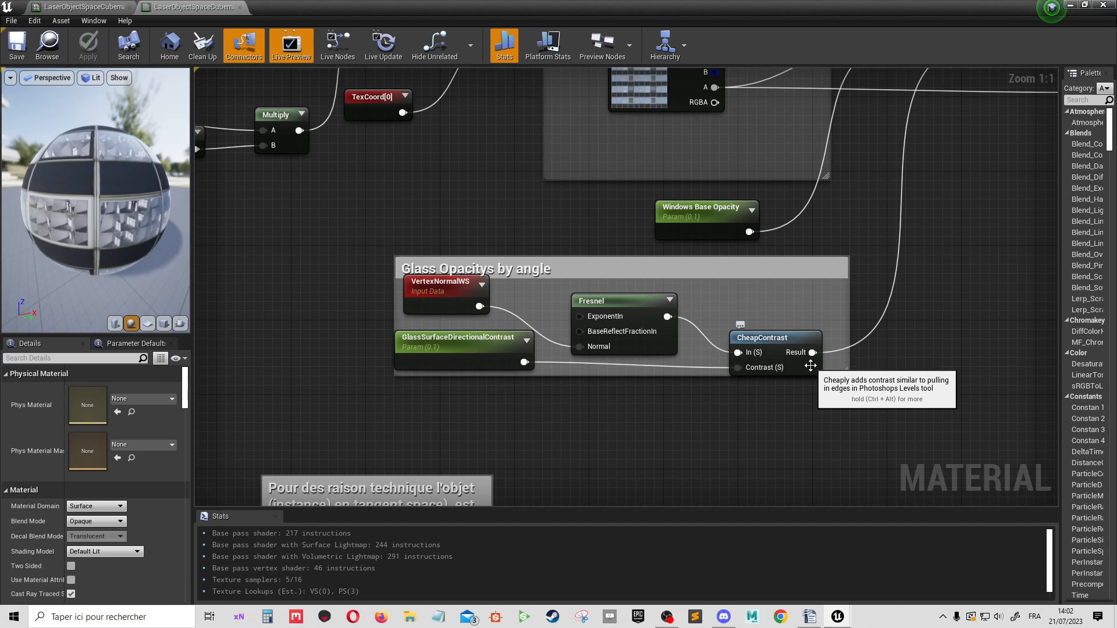
scroll(810, 362, "down", 3)
right_click_drag(815, 372, 678, 457)
right_click_drag(702, 378, 876, 429)
right_click_drag(255, 400, 865, 386)
scroll(865, 386, "down", 1)
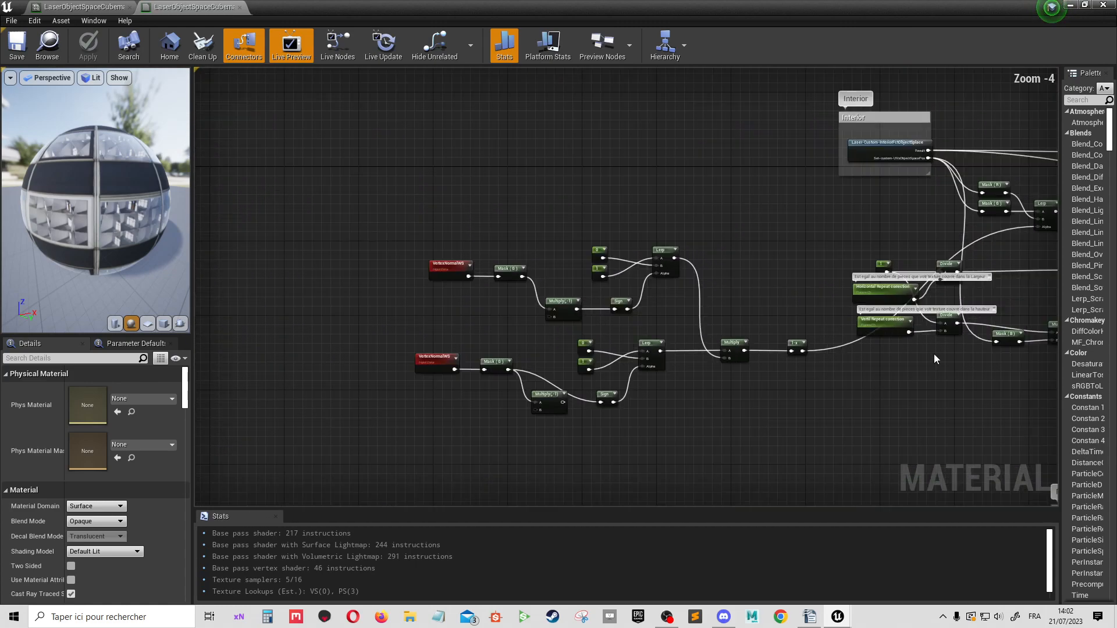
- Return to the output end of the graph and switch the preview mesh to a cube to inspect the facade
right_click_drag(932, 354, 412, 413)
right_click_drag(720, 401, 636, 306)
scroll(647, 342, "down", 2)
scroll(798, 358, "up", 2)
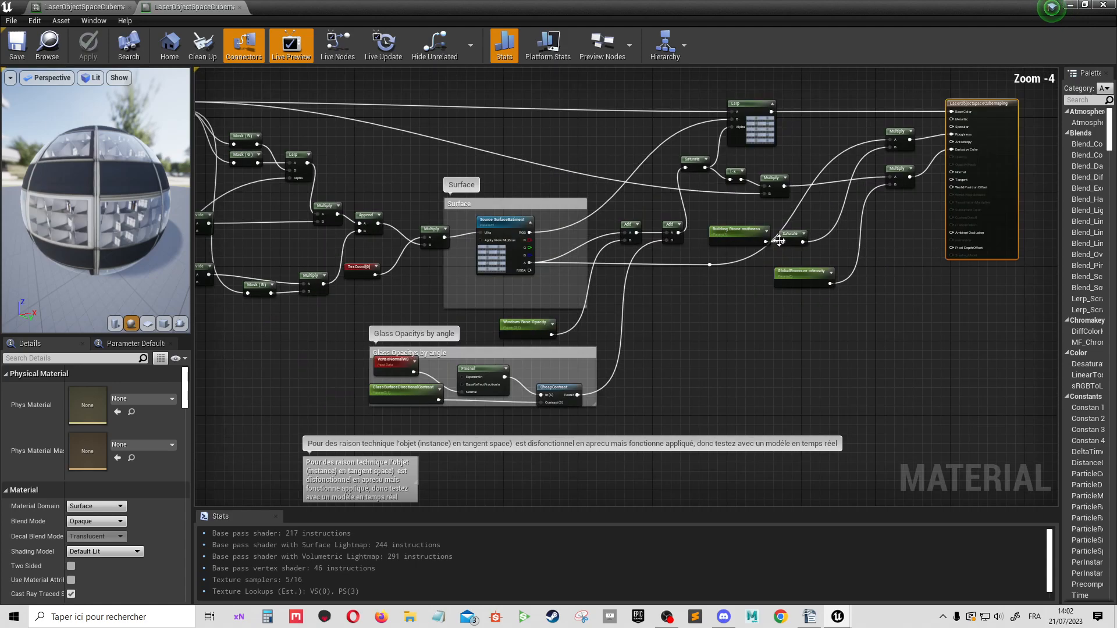
left_click(163, 323)
left_click_drag(134, 268, 95, 213)
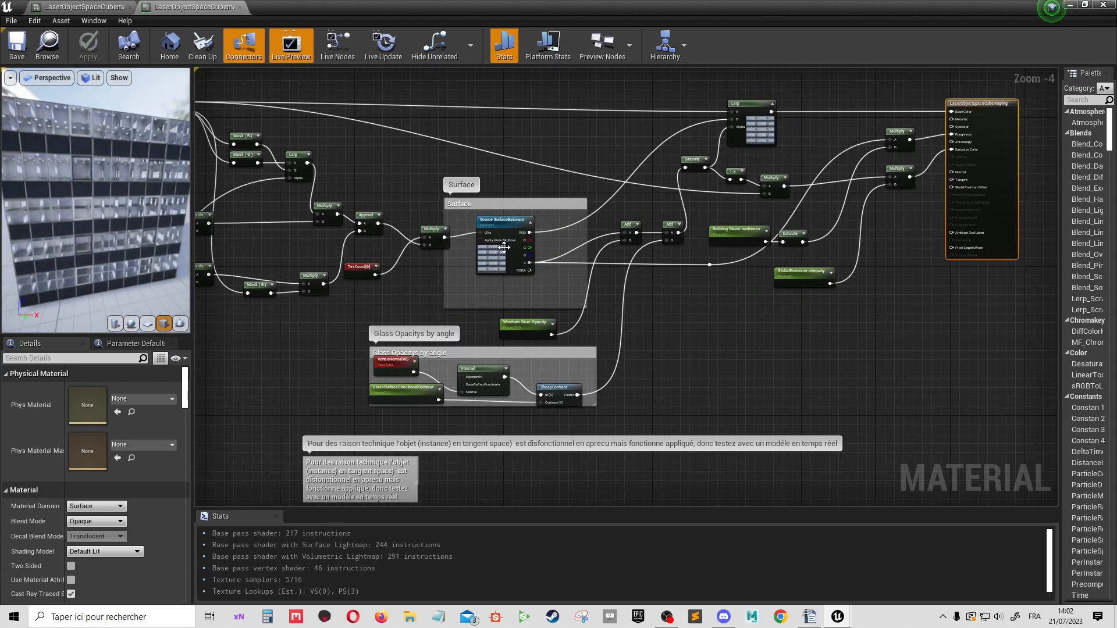
- Trace the material graph from the Lerp and Surface group back to the function node in the Interior group
right_click_drag(502, 235, 627, 284)
right_click_drag(353, 303, 452, 215)
right_click_drag(510, 312, 297, 319)
scroll(882, 186, "up", 4)
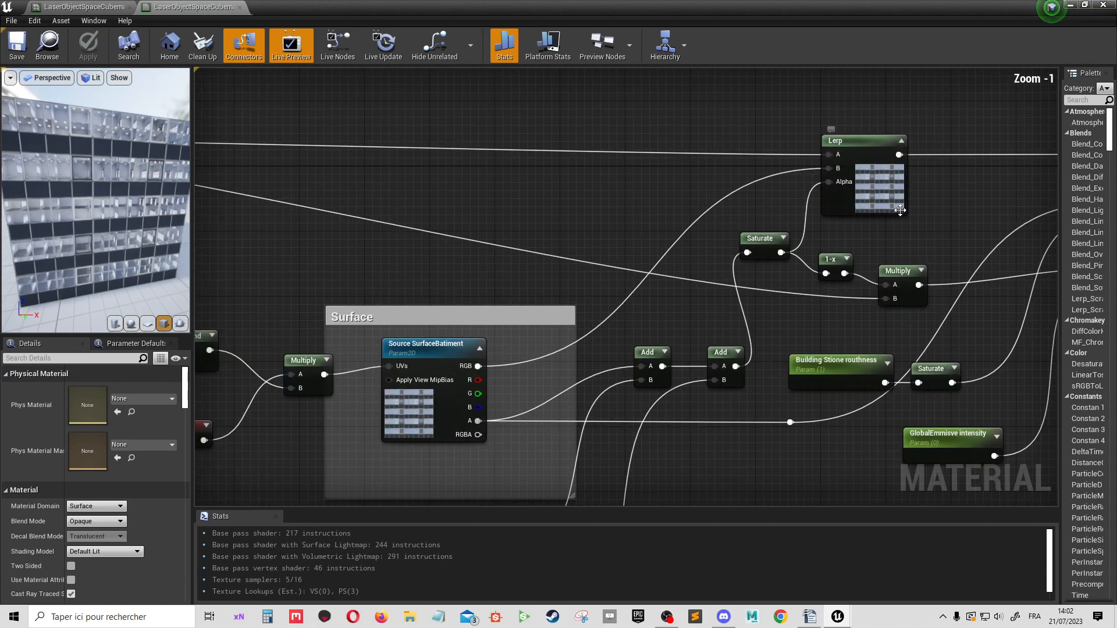
right_click_drag(785, 209, 952, 204)
scroll(907, 215, "down", 1)
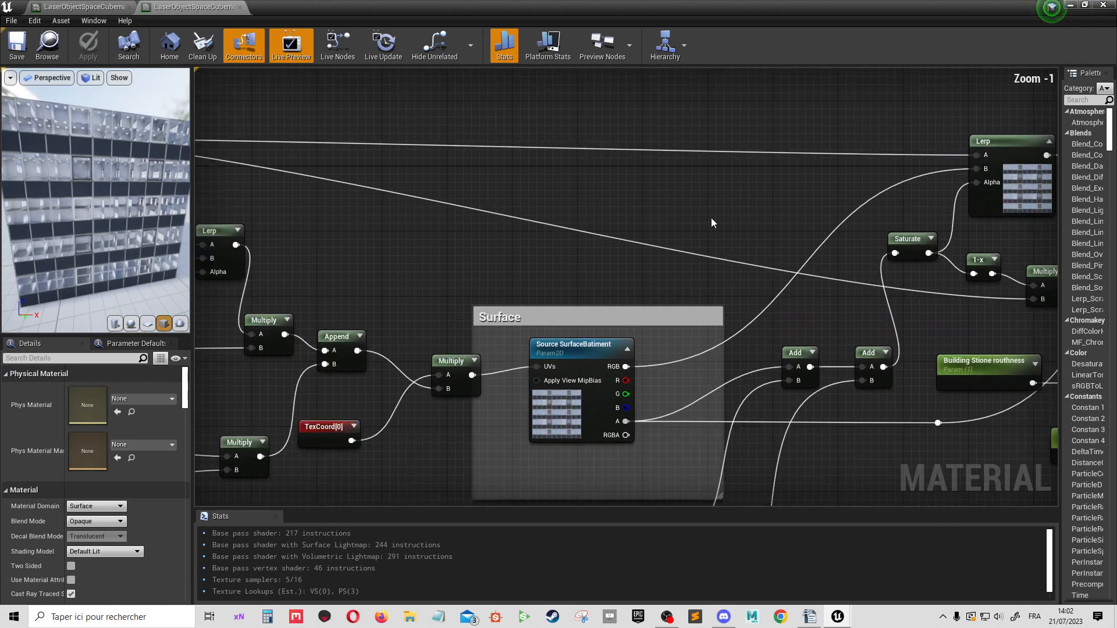
right_click_drag(712, 222, 1035, 281)
right_click_drag(585, 241, 870, 286)
scroll(510, 255, "up", 1)
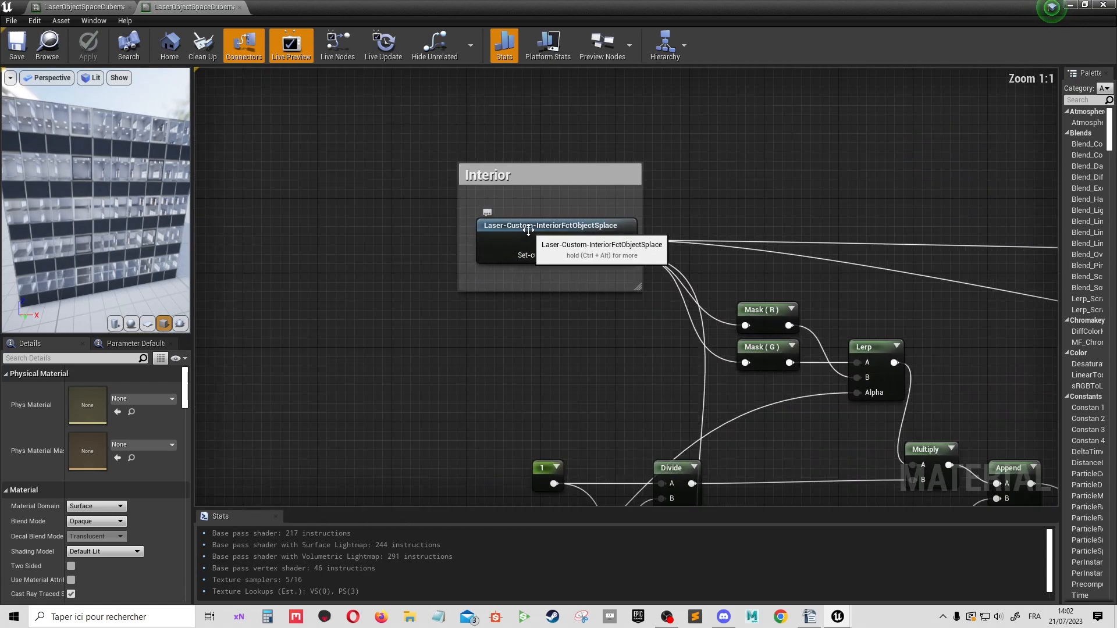
- Open the Laser-Custom-InteriorFctObjectSplace function and inspect its preview sphere and the nodes around the TextureParams group
left_click(559, 228)
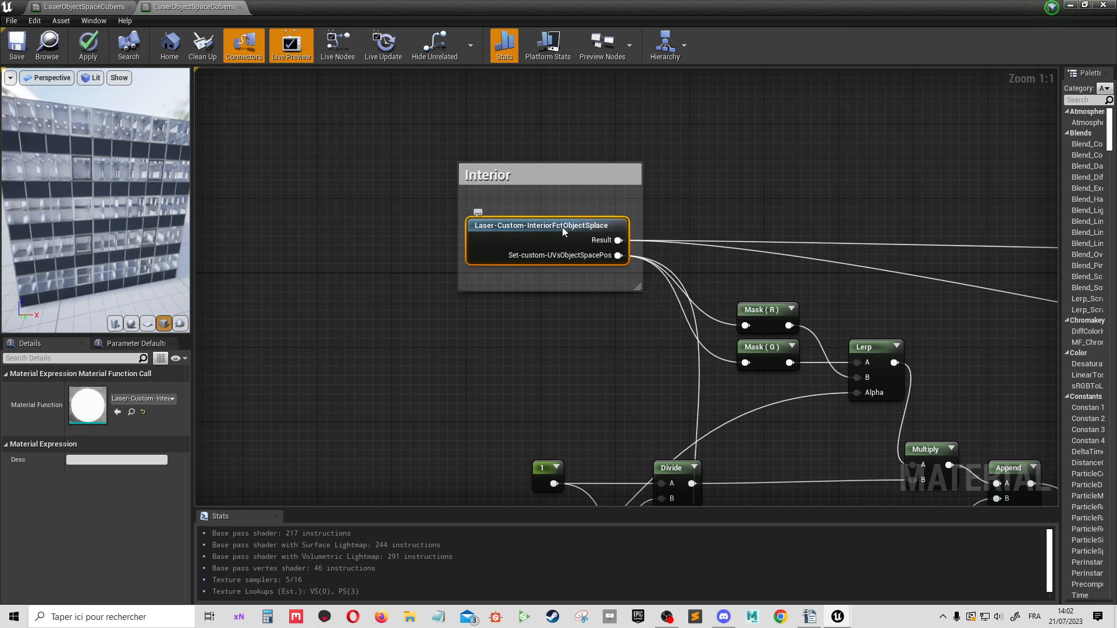
double_click(561, 227)
scroll(534, 225, "down", 8)
right_click_drag(533, 226, 749, 270)
left_click_drag(244, 226, 430, 227)
left_click_drag(175, 204, 305, 233)
right_click_drag(579, 303, 830, 315)
scroll(831, 315, "up", 4)
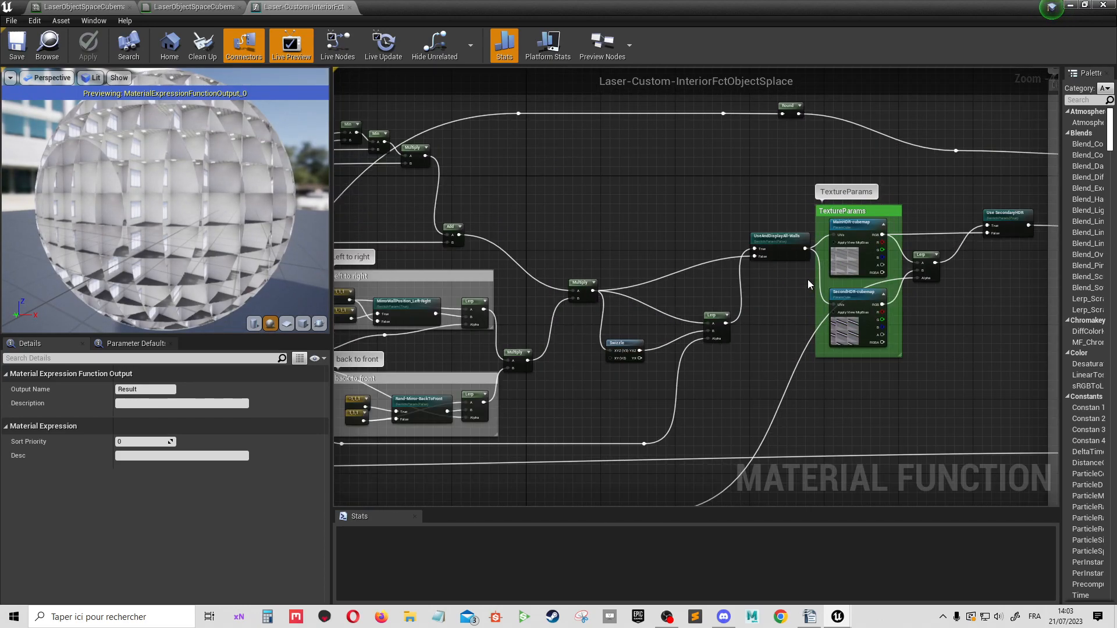
- Examine the Mirror wall position, Left to right and back to front groups and the random hash node feeding them
right_click_drag(626, 340, 820, 340)
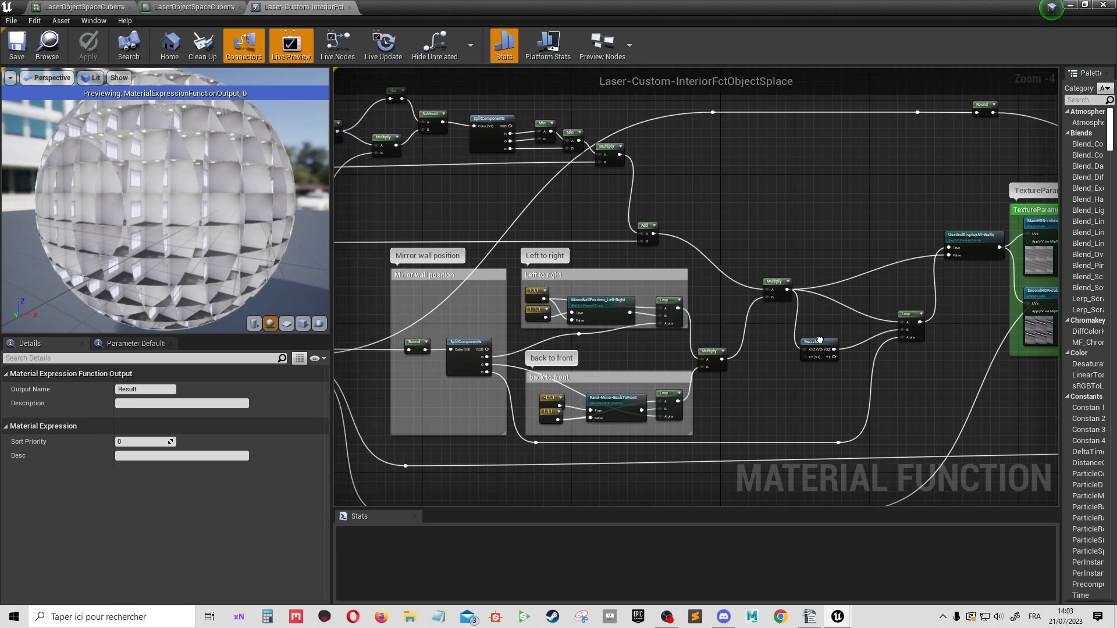
right_click_drag(613, 341, 893, 321)
scroll(756, 333, "up", 3)
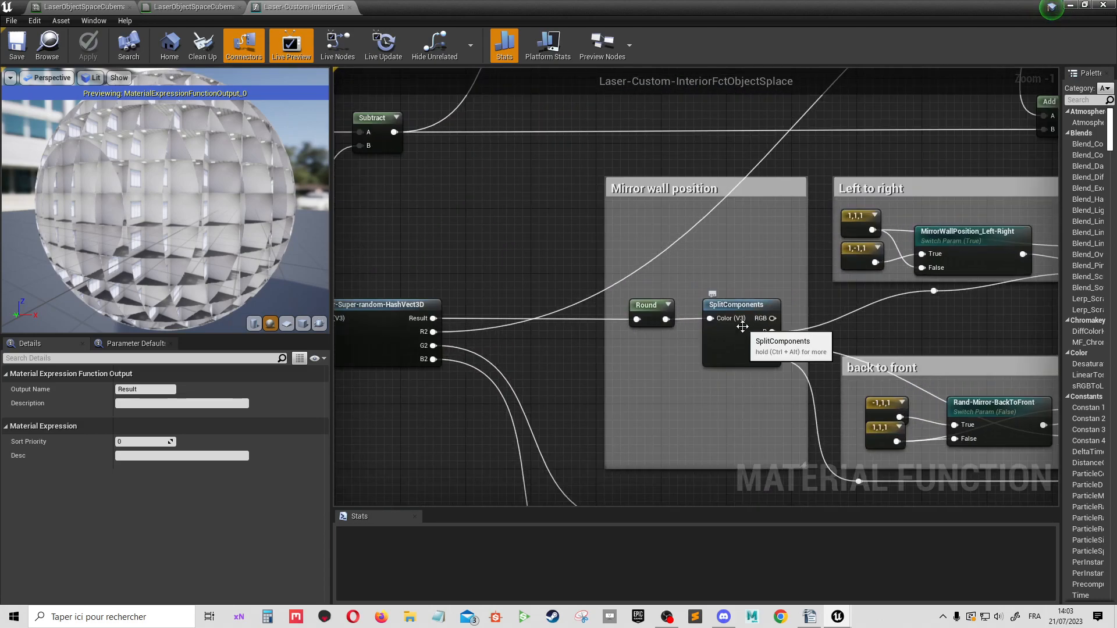
scroll(742, 327, "down", 4)
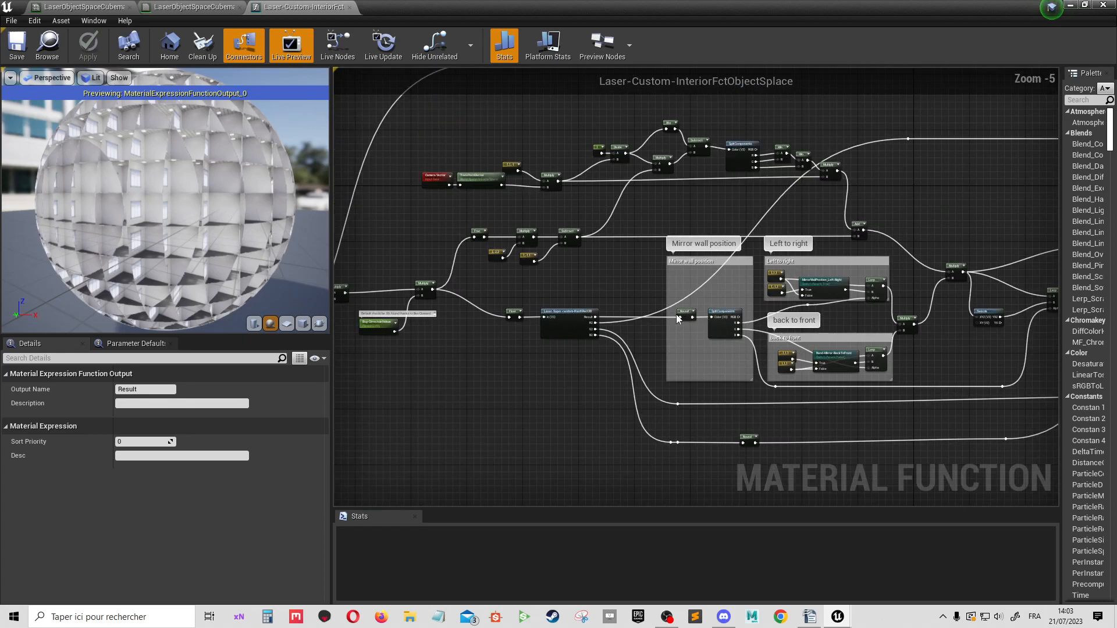
right_click_drag(676, 314, 776, 335)
scroll(744, 330, "up", 4)
scroll(703, 312, "down", 3)
- Orbit the preview sphere to see the interiors and examine the Laser-Super-random-HashVect3D node with its Floor input
right_click_drag(606, 274, 642, 336)
left_click_drag(183, 209, 121, 162)
left_click_drag(193, 210, 207, 169)
left_click_drag(157, 282, 171, 248)
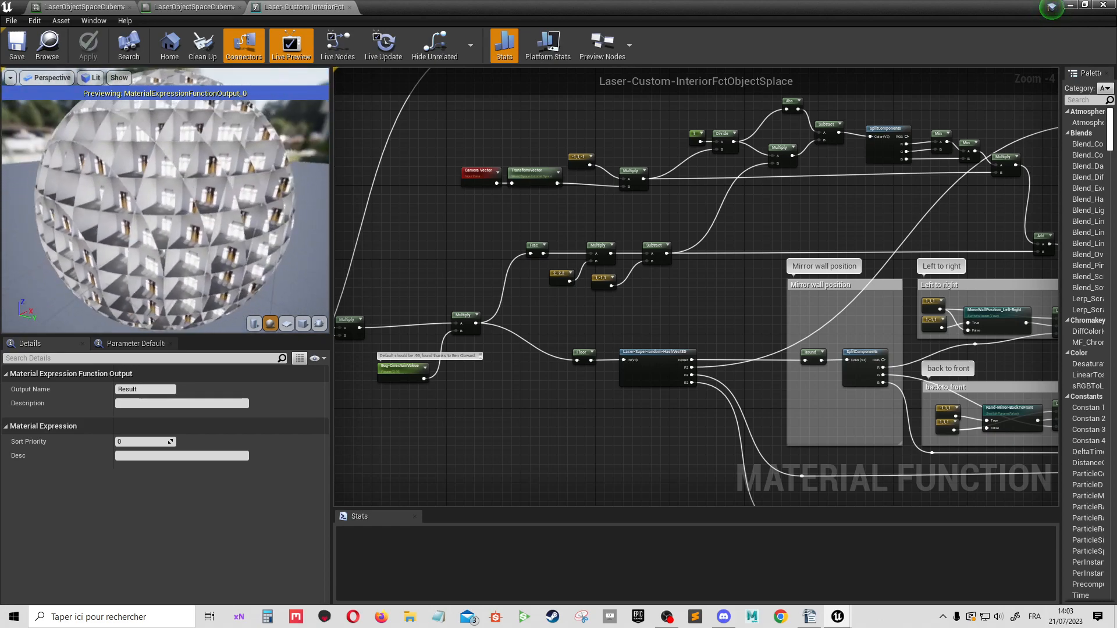
scroll(585, 440, "up", 1)
right_click_drag(702, 365, 640, 438)
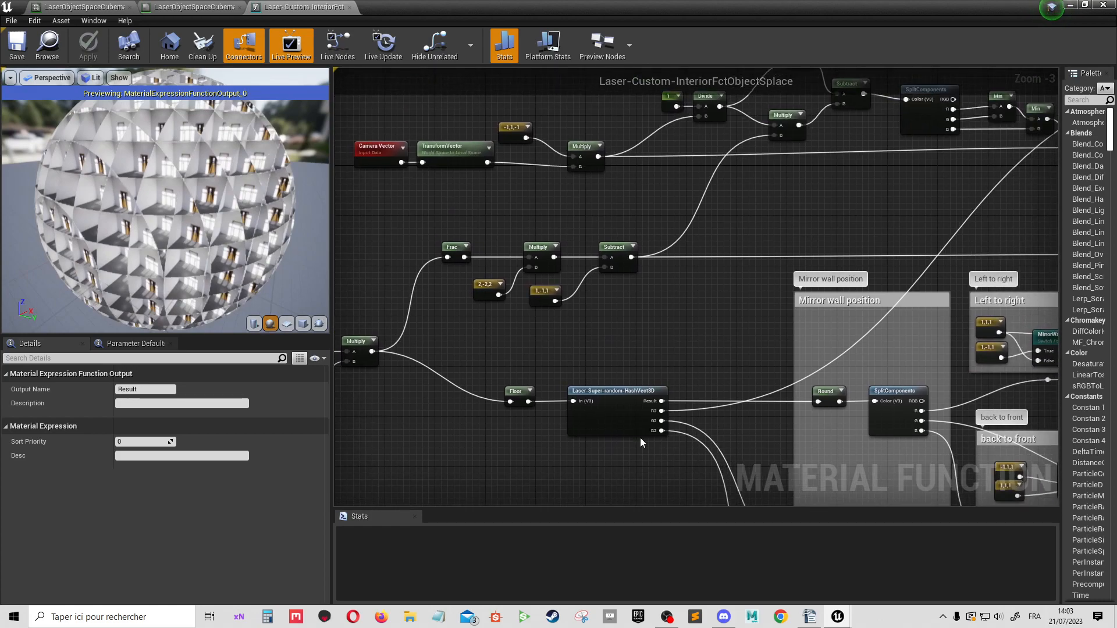
scroll(640, 437, "up", 3)
right_click_drag(645, 451, 620, 392)
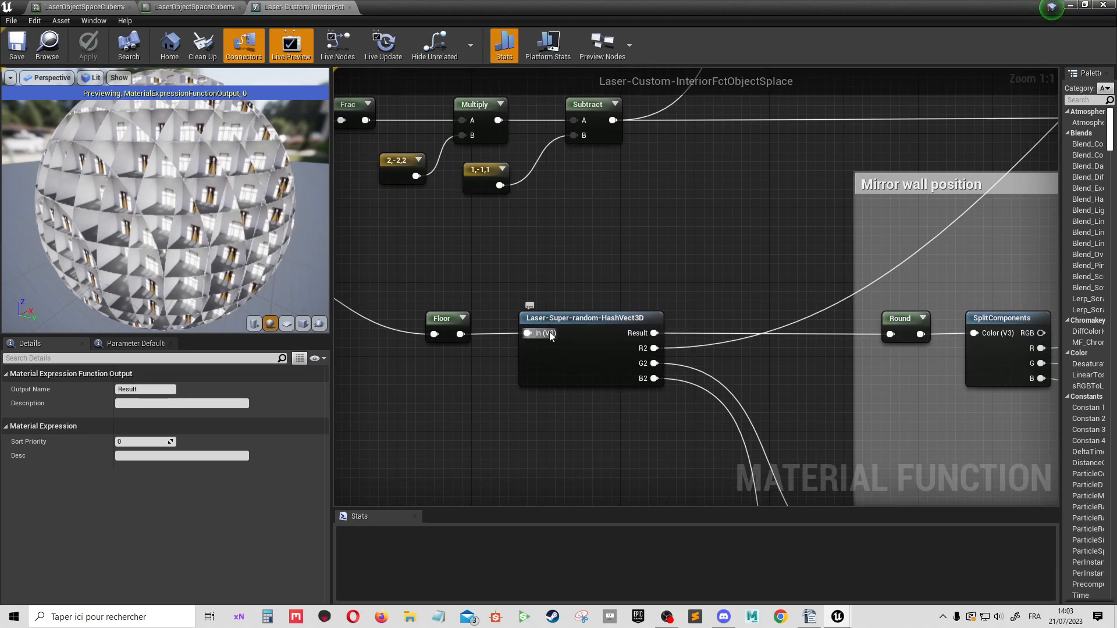
- Open the Laser-Super-random-HashVect3D function, examine its nodes from the vector input to the outputs, and close it
double_click(588, 356)
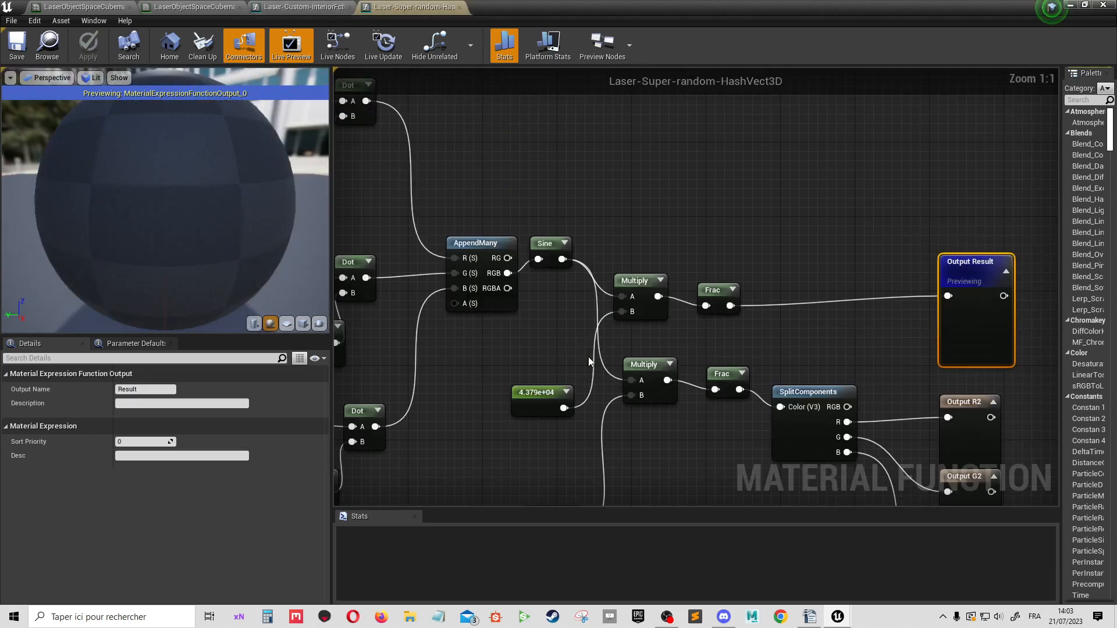
right_click_drag(637, 316, 751, 321)
scroll(655, 318, "down", 1)
right_click_drag(540, 302, 790, 335)
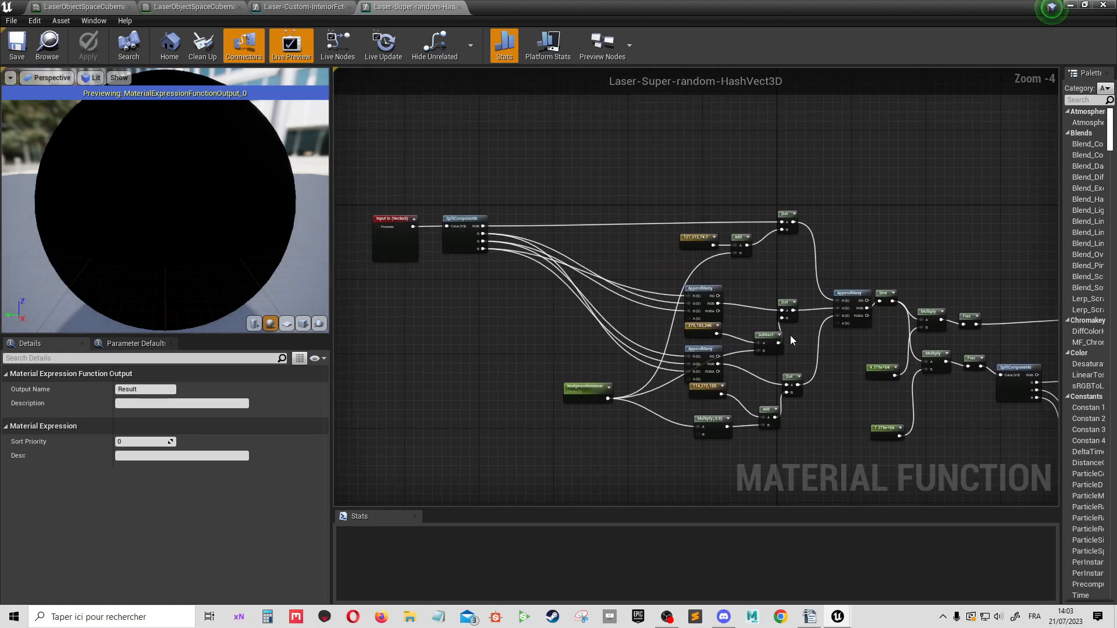
right_click_drag(591, 299, 523, 278)
right_click_drag(707, 313, 526, 210)
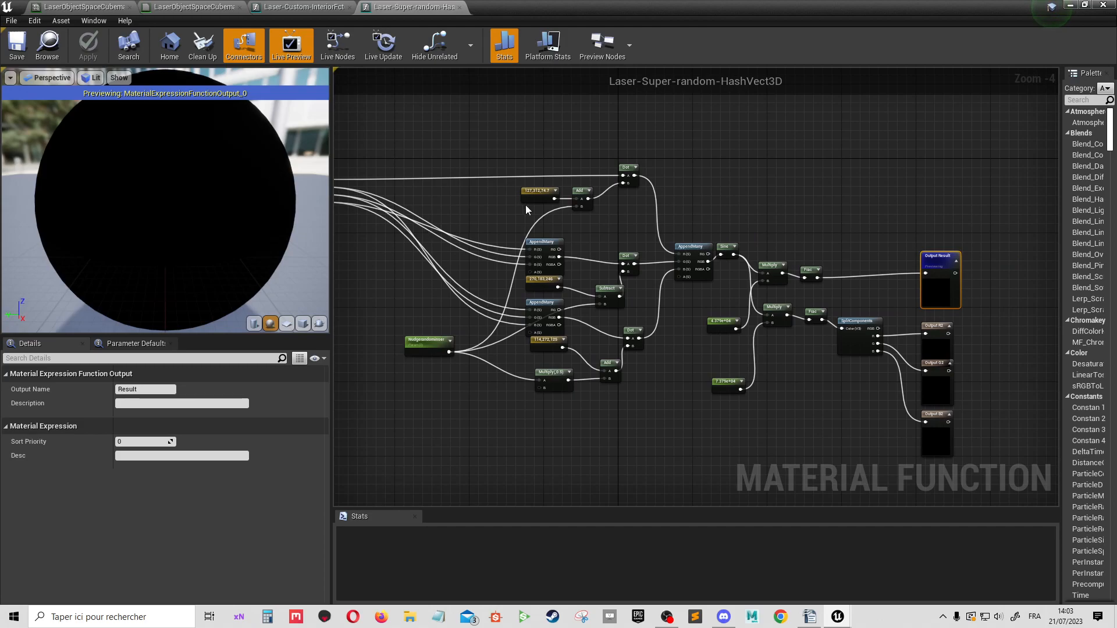
left_click(460, 7)
- Examine the MainHDR-cubemap and SecondHDR-cubemap parameters in the TextureParams group and their links toward the Lighting group
scroll(665, 242, "down", 2)
scroll(665, 242, "down", 2)
right_click_drag(801, 221, 472, 352)
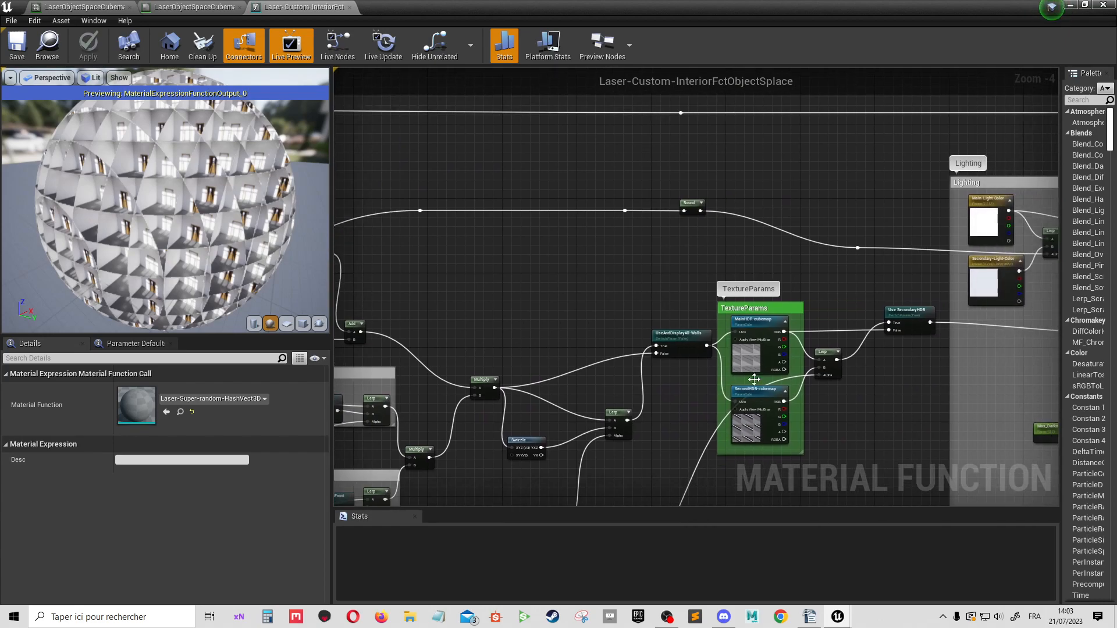
scroll(751, 424, "up", 3)
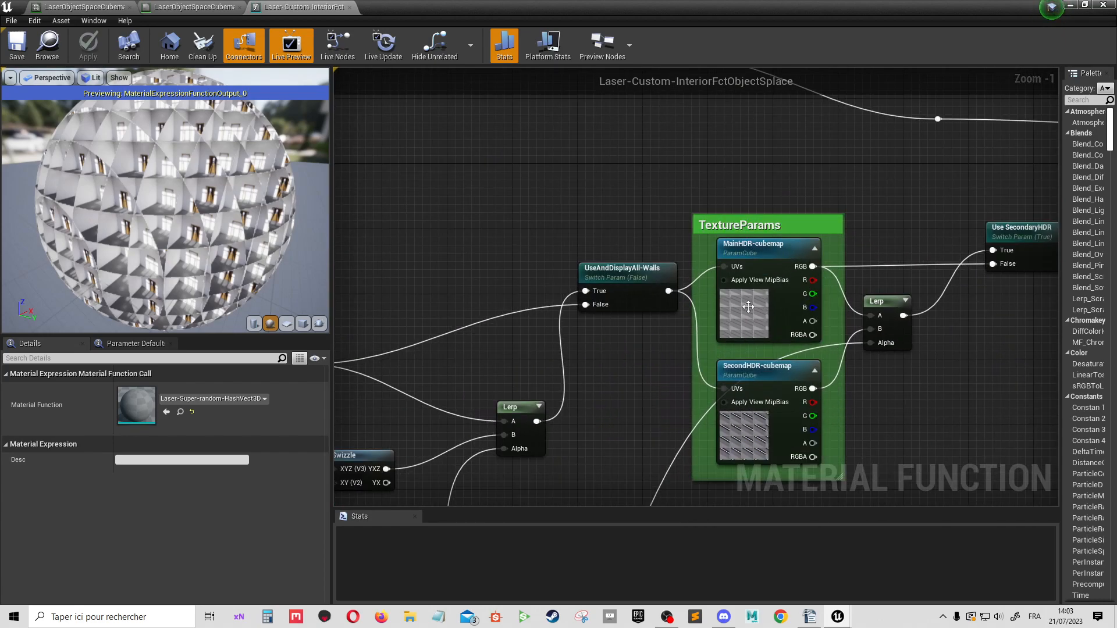
scroll(736, 299, "down", 3)
right_click_drag(637, 253, 465, 290)
scroll(549, 354, "up", 2)
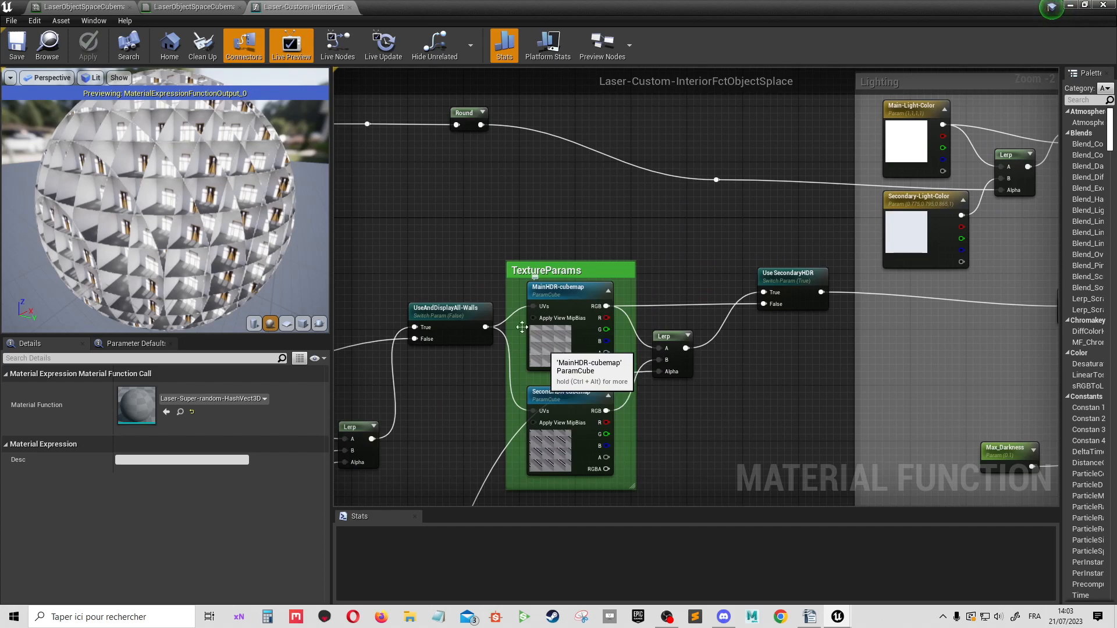
right_click_drag(470, 250, 601, 274)
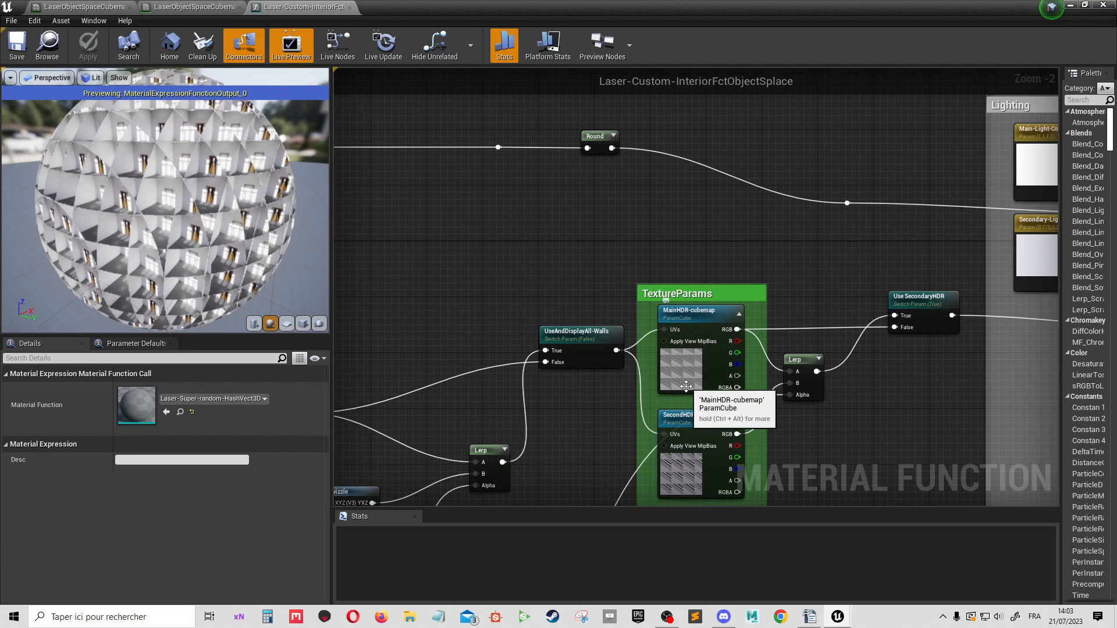
scroll(497, 278, "down", 3)
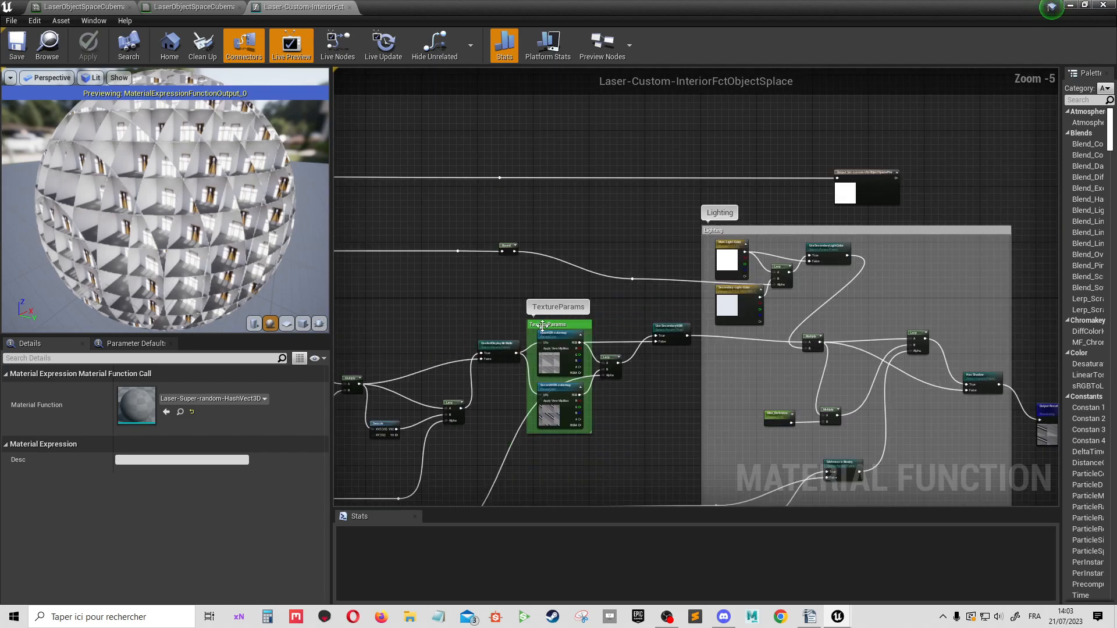
- Trace the function back through the Camera Vector branch to the LocalPosition node and the centre-adjustment math group
right_click_drag(493, 308, 781, 314)
scroll(528, 271, "up", 5)
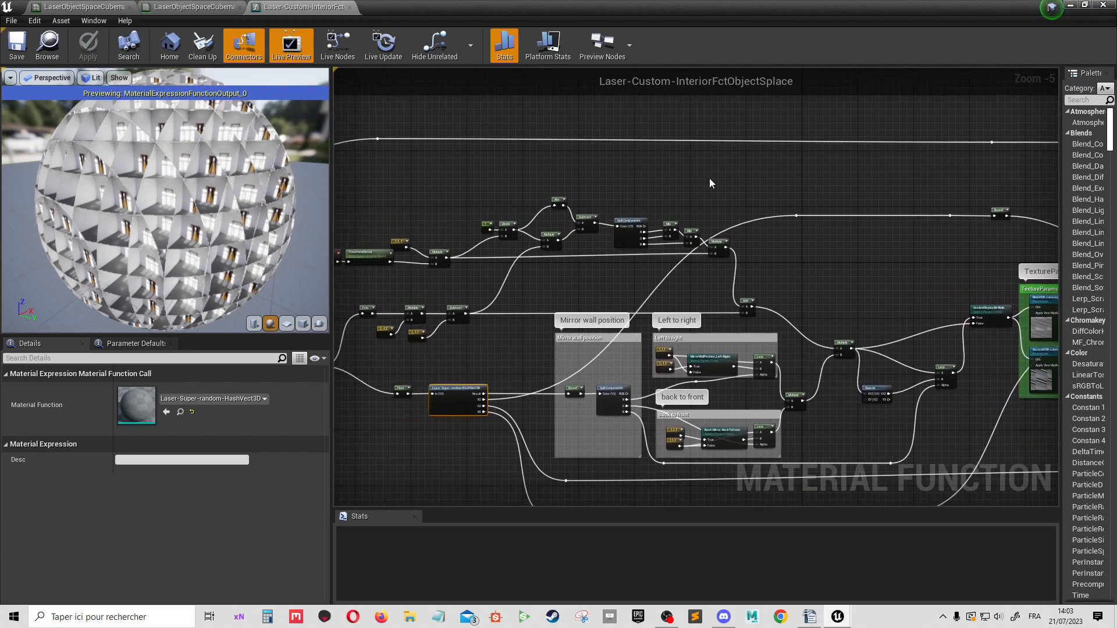
scroll(528, 270, "down", 5)
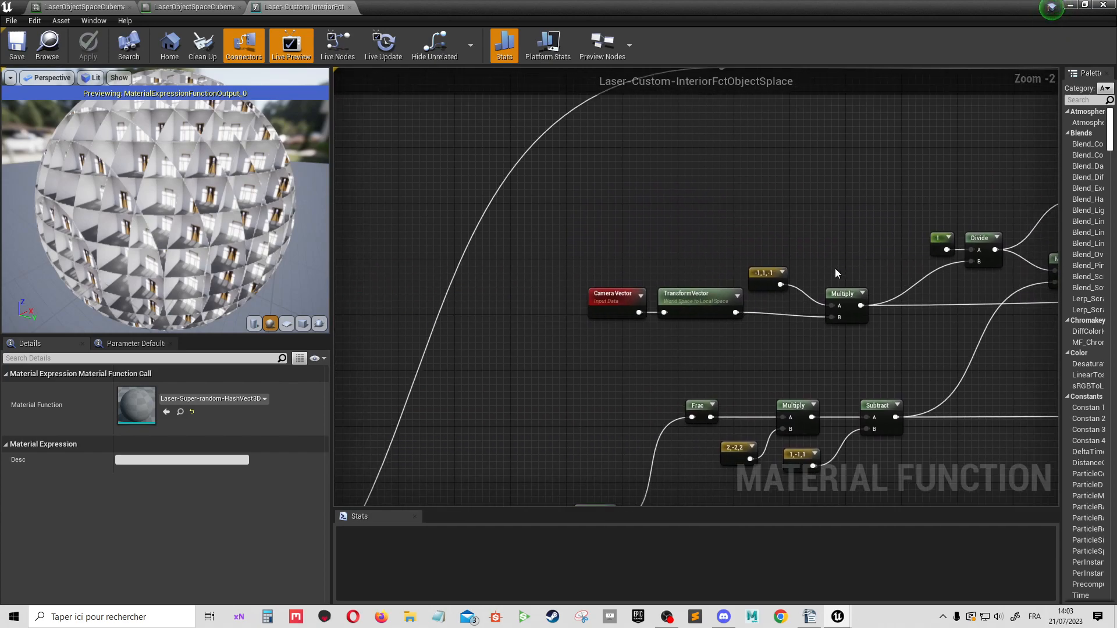
right_click_drag(708, 302, 678, 269)
scroll(686, 241, "up", 3)
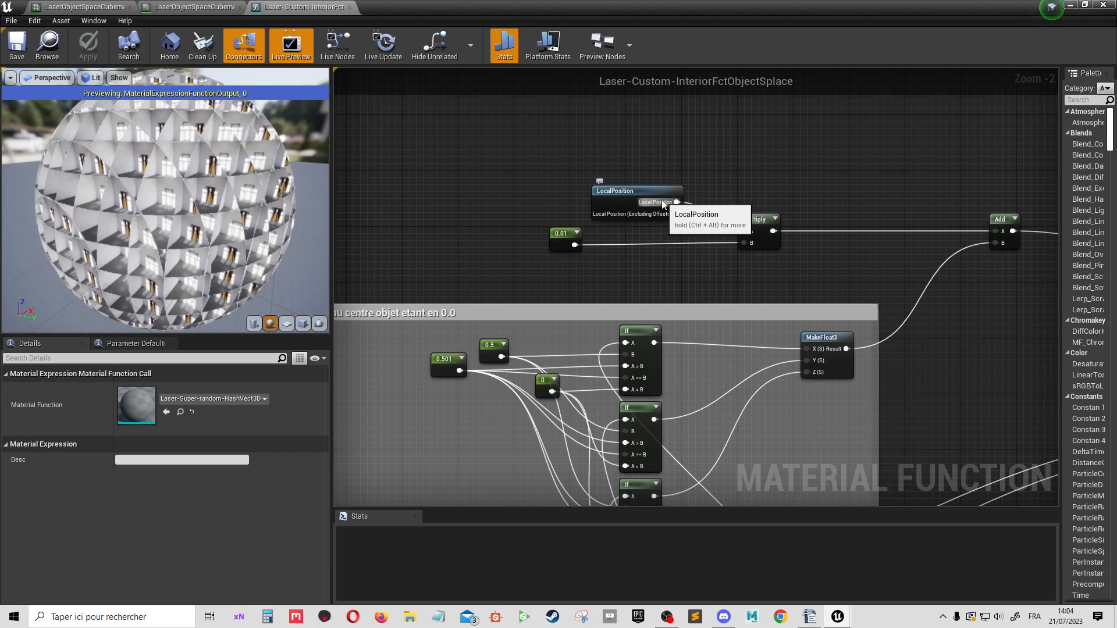
right_click_drag(720, 396, 731, 253)
scroll(731, 254, "down", 2)
right_click_drag(751, 335, 743, 259)
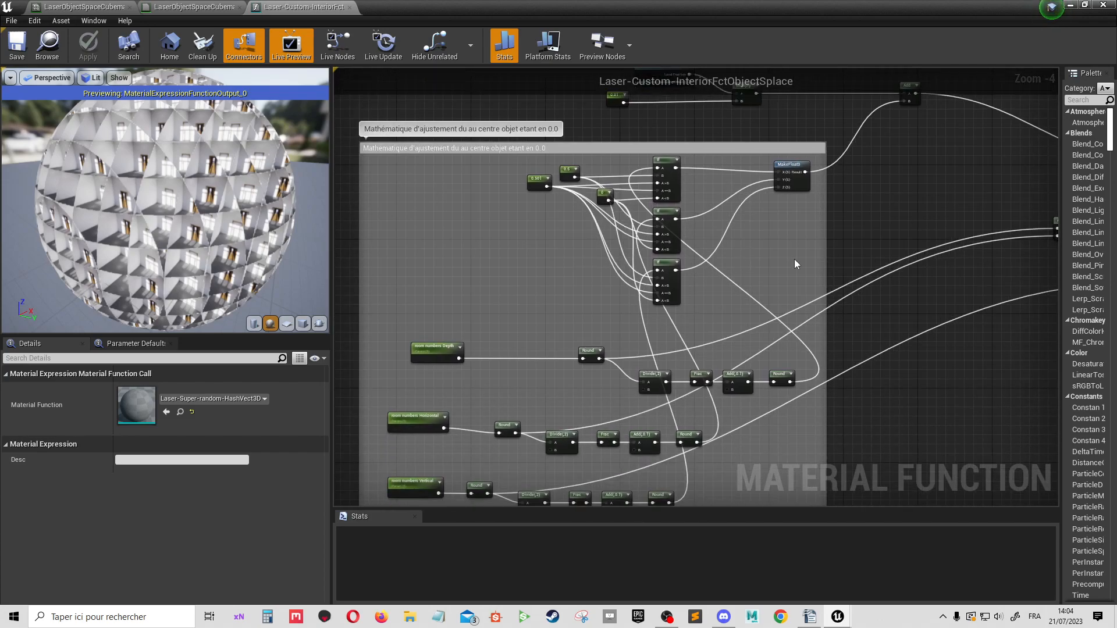
- Review the whole centre-adjustment group with its room-number parameters and follow its outputs to the random hash node
scroll(795, 251, "down", 2)
right_click_drag(902, 345, 574, 386)
scroll(768, 346, "down", 2)
scroll(922, 339, "up", 1)
right_click_drag(633, 339, 890, 334)
scroll(734, 349, "up", 2)
scroll(731, 351, "up", 1)
scroll(757, 340, "down", 1)
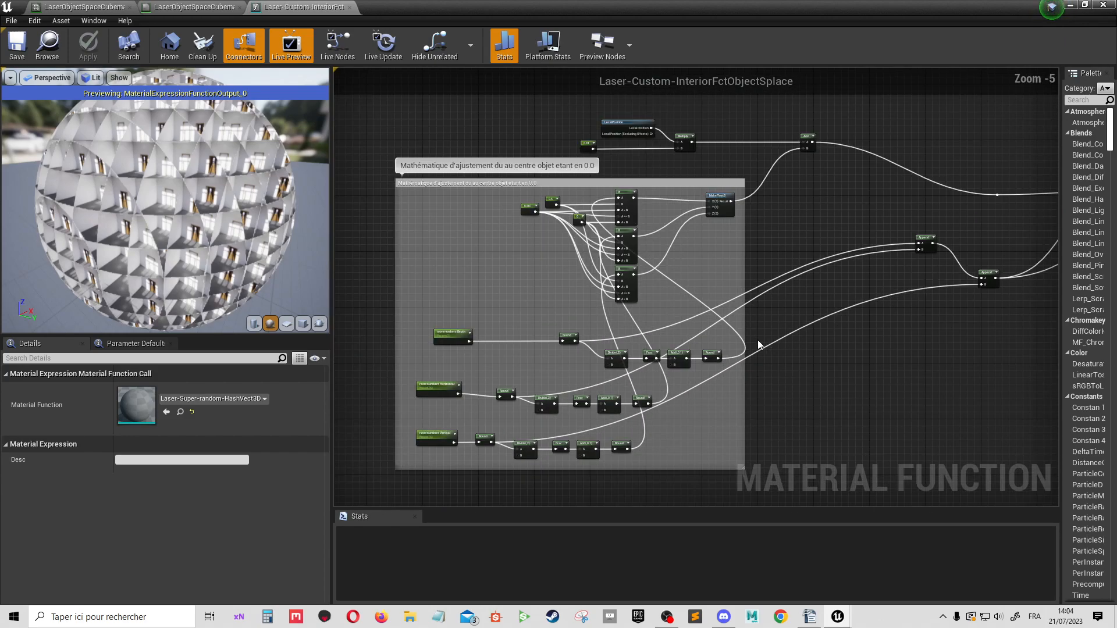
right_click_drag(758, 345, 740, 401)
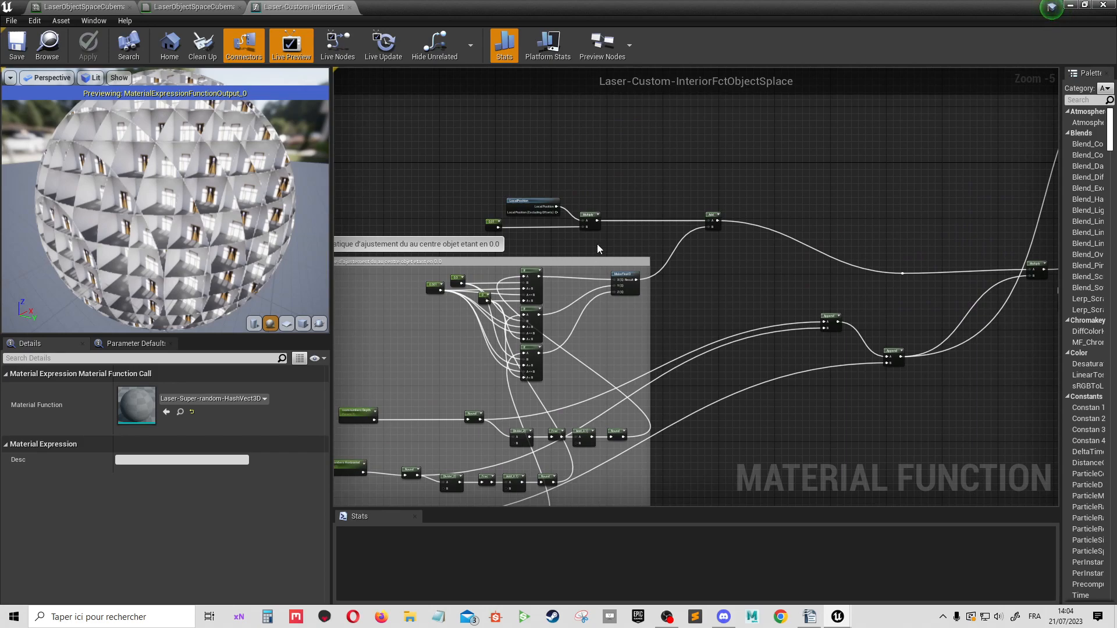
right_click_drag(917, 379, 663, 281)
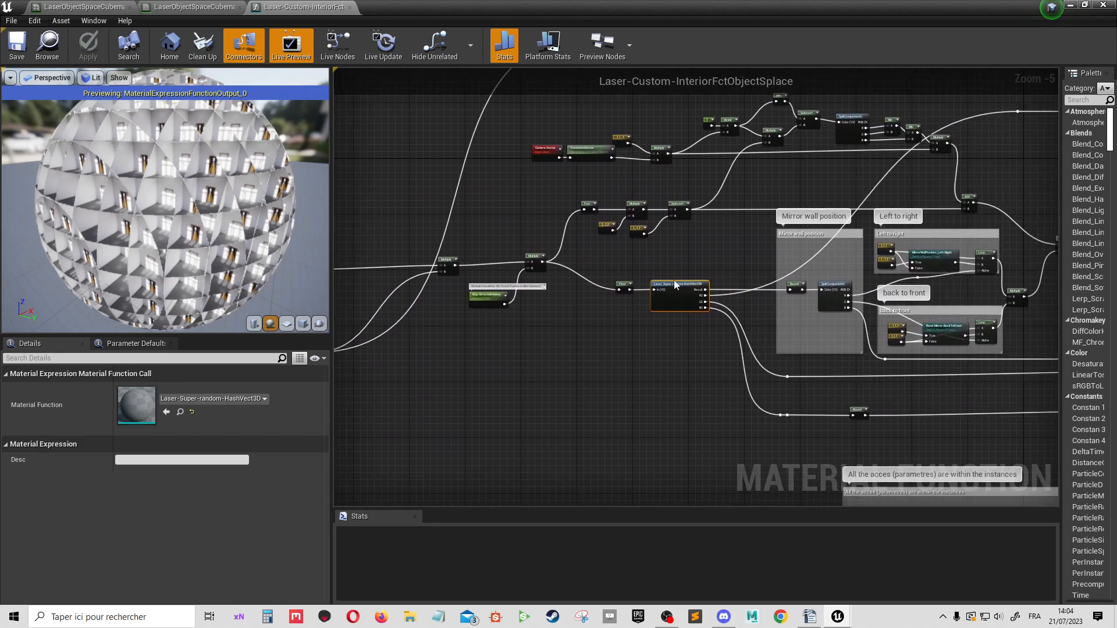
- Open the LocalPosition function to inspect its world-to-local transforms, and return to the Laser-Custom-InteriorFctObjectSplace function
scroll(686, 297, "down", 2)
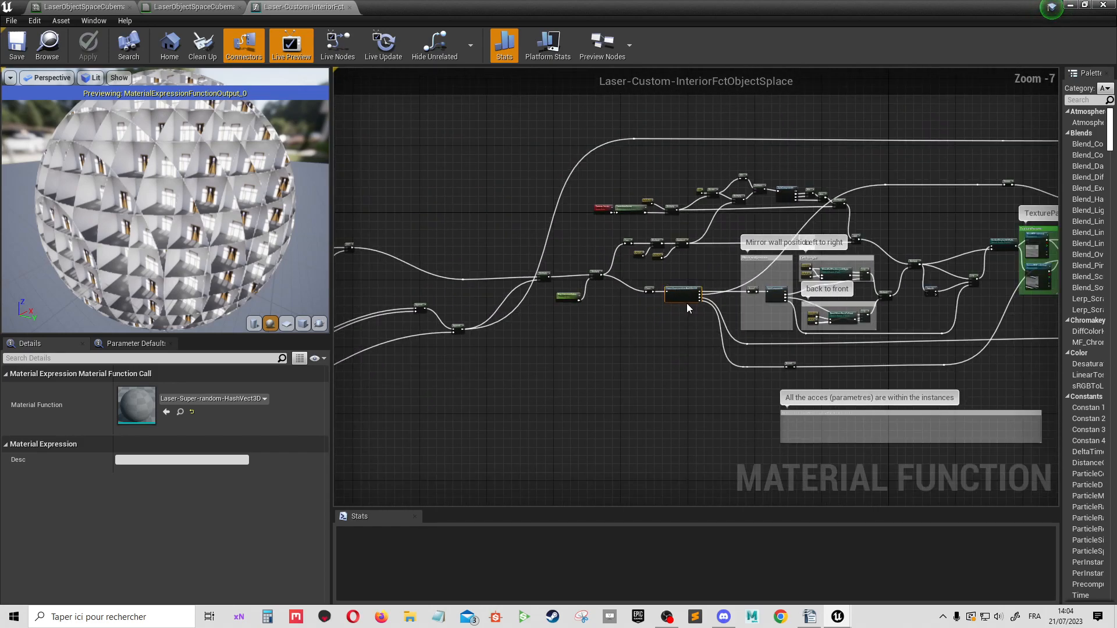
right_click_drag(534, 275, 870, 262)
scroll(575, 228, "up", 2)
scroll(568, 225, "up", 2)
left_click(568, 224)
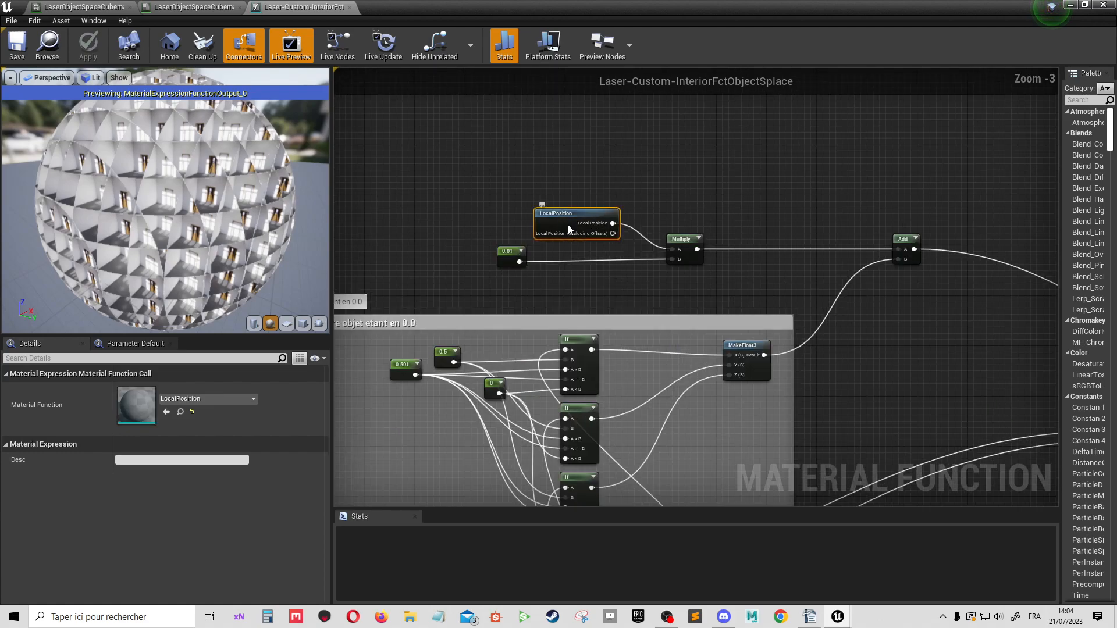
double_click(568, 225)
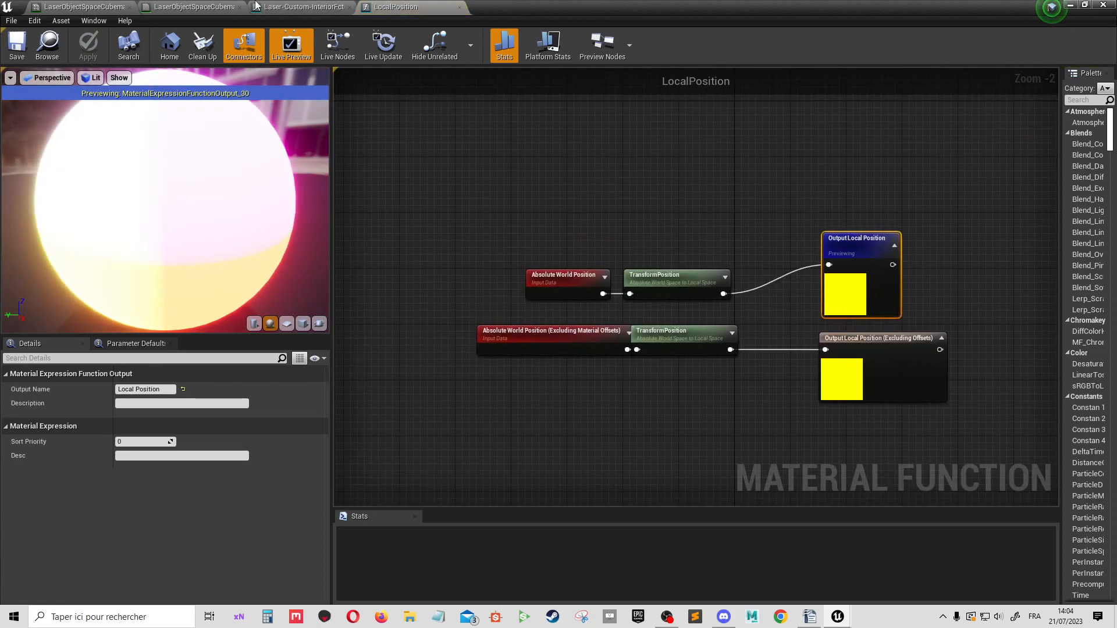
left_click(303, 7)
- Follow the interior function from the centre-adjustment group through TextureParams and Lighting to its final output
right_click_drag(683, 326, 722, 257)
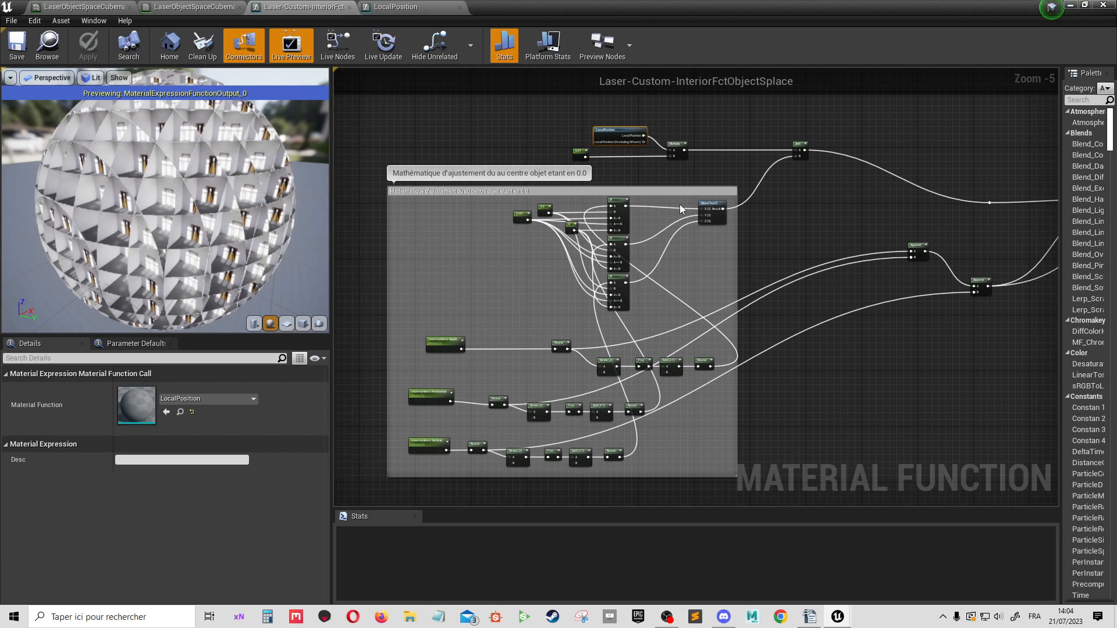
scroll(679, 204, "up", 1)
right_click_drag(1029, 217, 743, 252)
scroll(743, 253, "down", 2)
right_click_drag(961, 265, 663, 322)
right_click_drag(948, 296, 765, 303)
scroll(785, 307, "up", 1)
right_click_drag(927, 324, 734, 375)
right_click_drag(943, 364, 678, 374)
scroll(696, 363, "down", 1)
right_click_drag(791, 367, 756, 343)
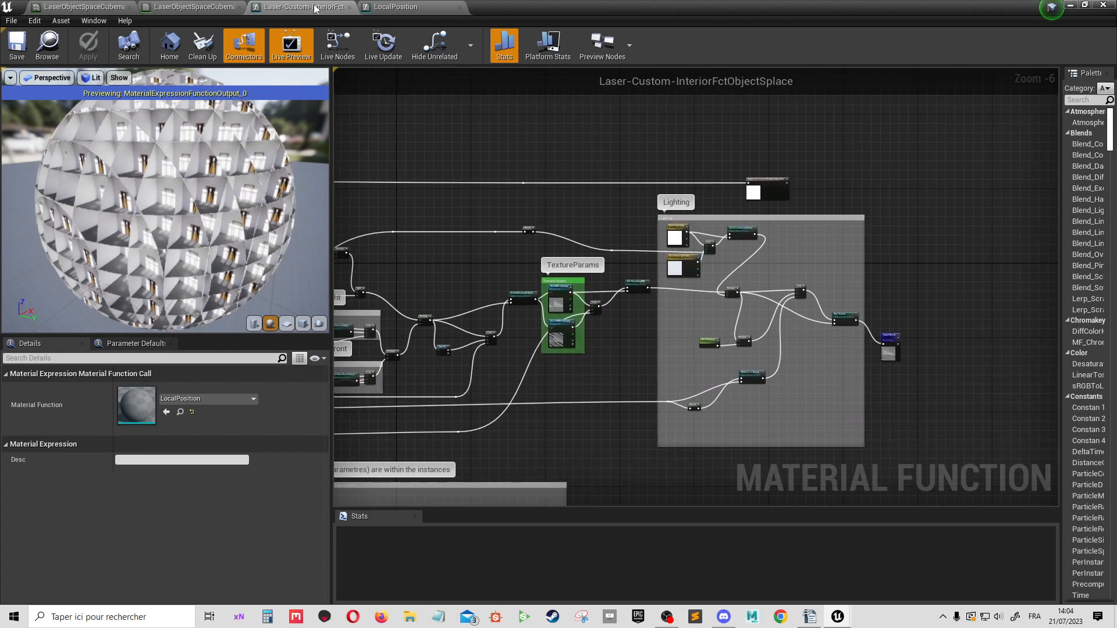
- Compare the LaserObjectSpaceCubemaping material graph with the interior function by switching between their open editors
left_click(369, 6)
left_click(131, 6)
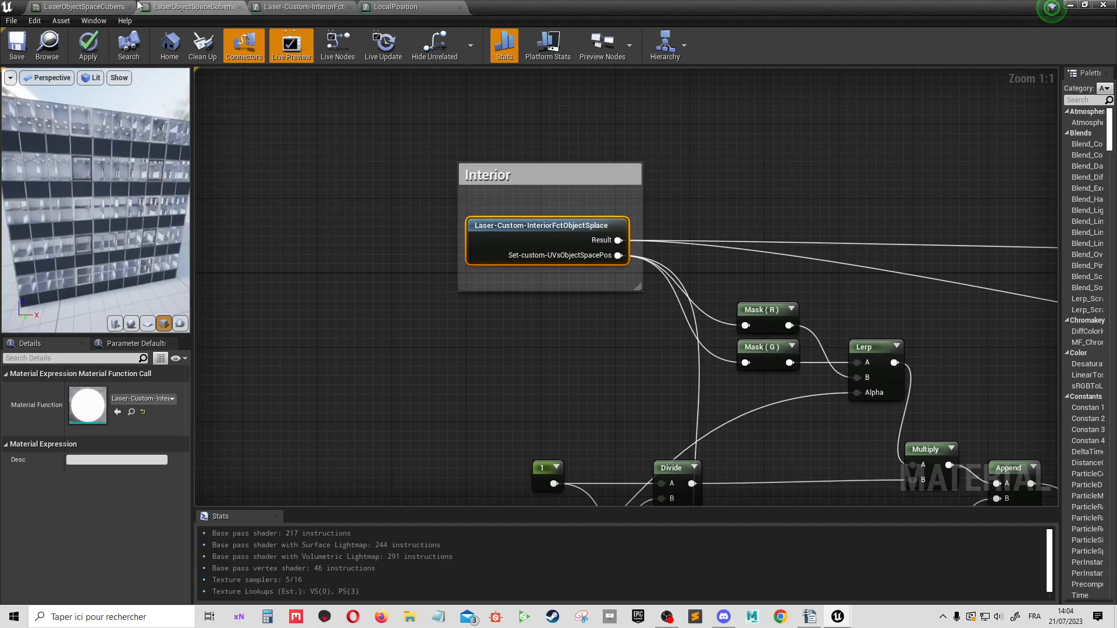
left_click(73, 6)
left_click(215, 5)
scroll(783, 399, "down", 6)
right_click_drag(807, 407, 655, 320)
left_click(346, 5)
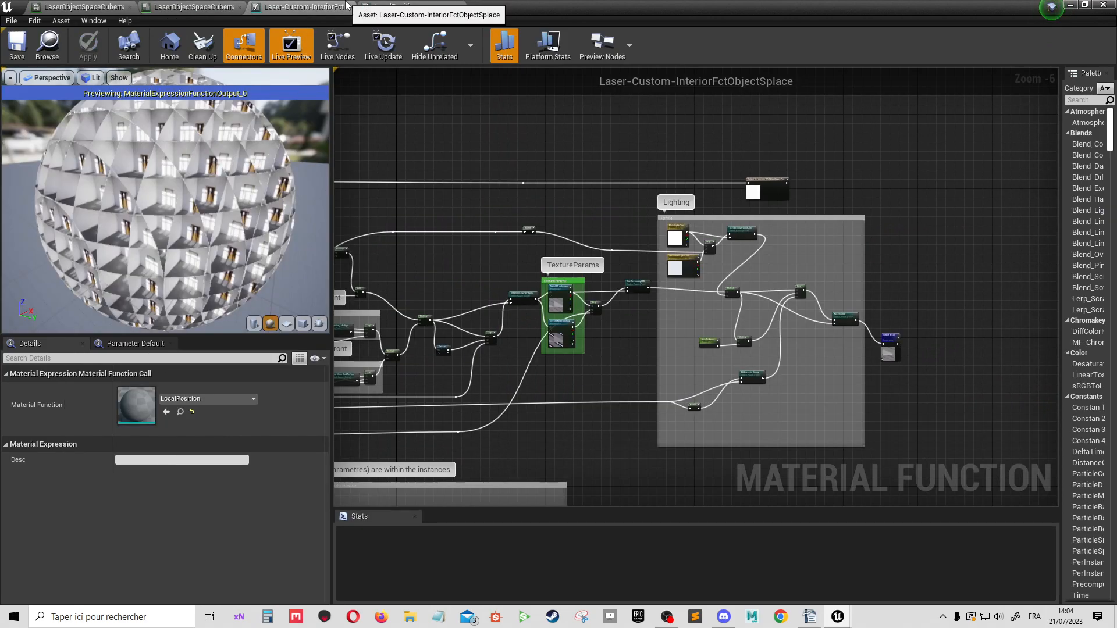
left_click(168, 6)
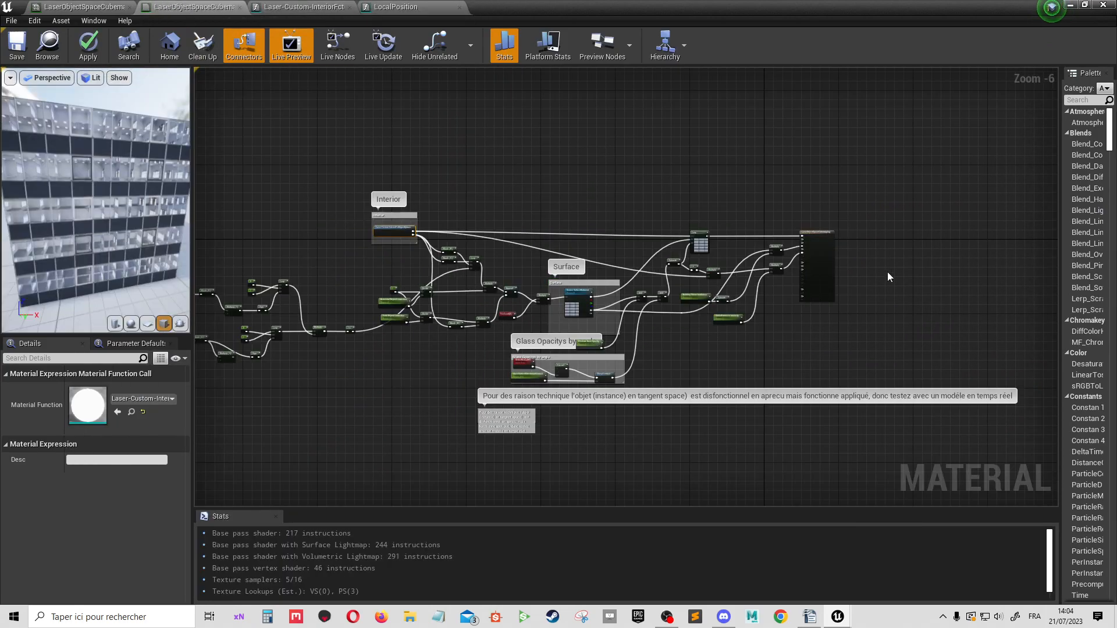
- Review the building material graph from the output end back to the Interior group and the VertexNormalWS branches
scroll(354, 296, "up", 3)
scroll(567, 303, "down", 1)
right_click_drag(722, 332, 567, 361)
right_click_drag(692, 348, 523, 328)
right_click_drag(304, 294, 685, 356)
right_click_drag(439, 264, 556, 260)
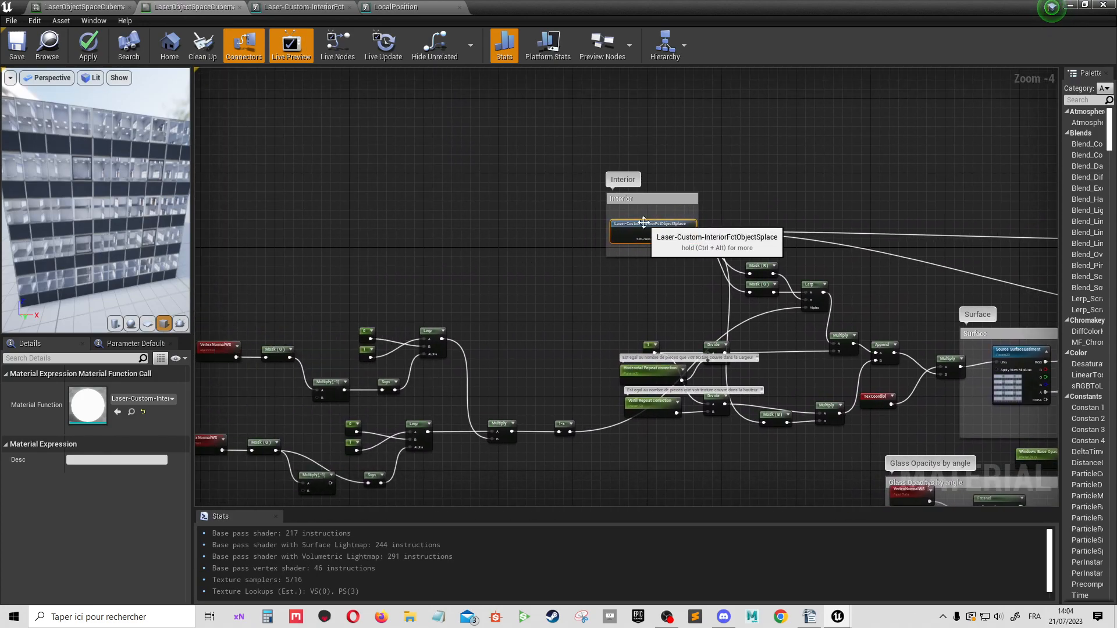
- Open the Interior group's function, trace it from Laser-Super-random-HashVect3D back to the LocalPosition node, and open the LocalPosition function
double_click(643, 223)
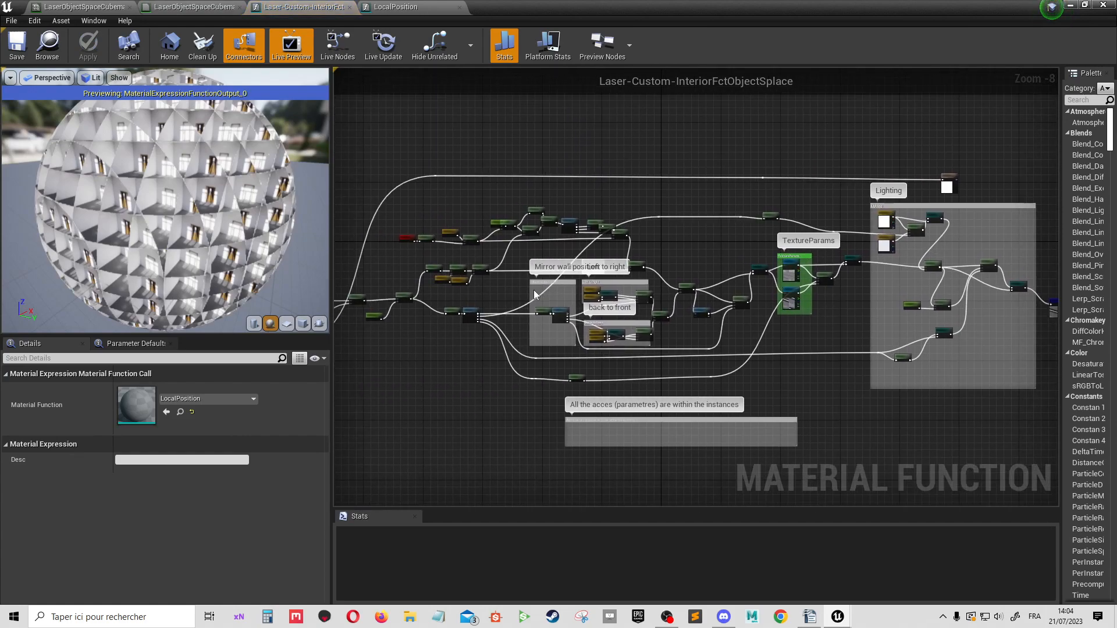
scroll(533, 335, "up", 5)
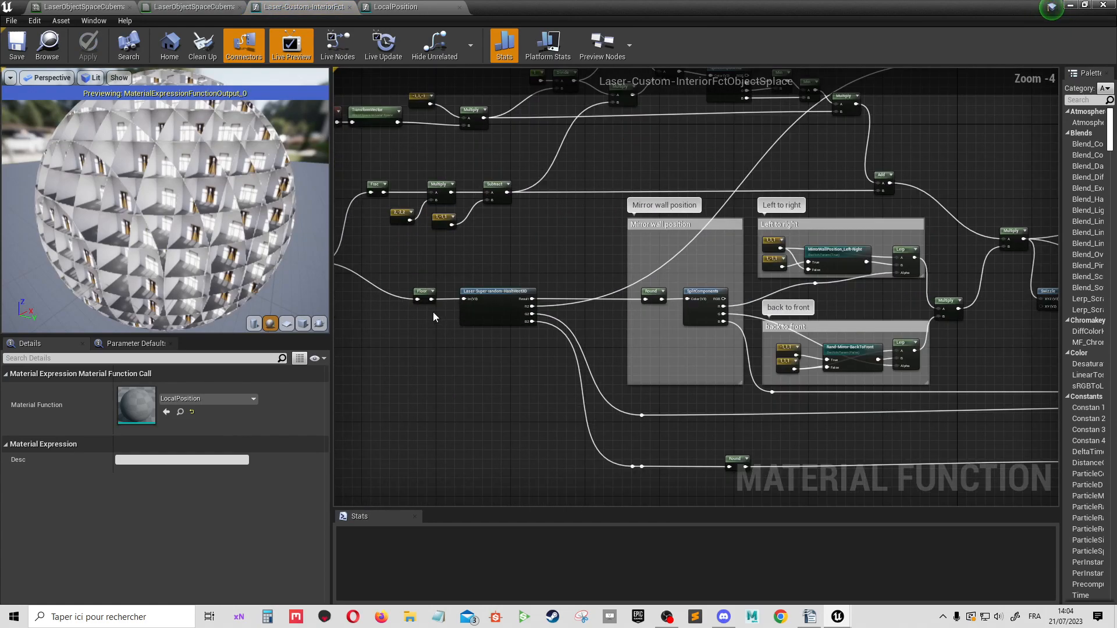
scroll(497, 303, "up", 1)
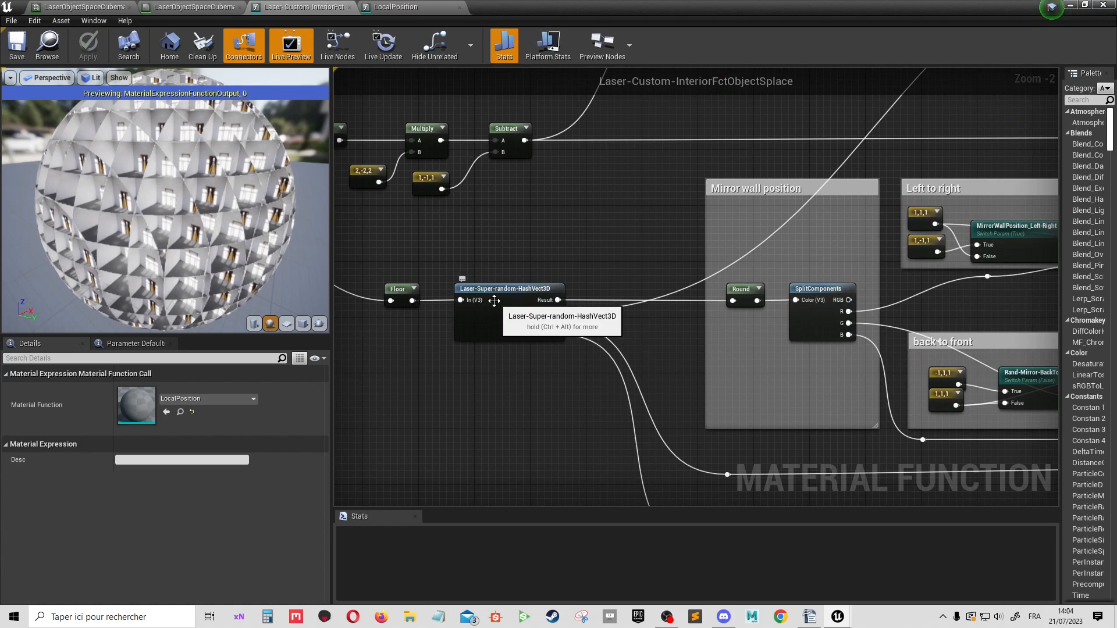
scroll(498, 300, "down", 5)
right_click_drag(499, 298, 715, 304)
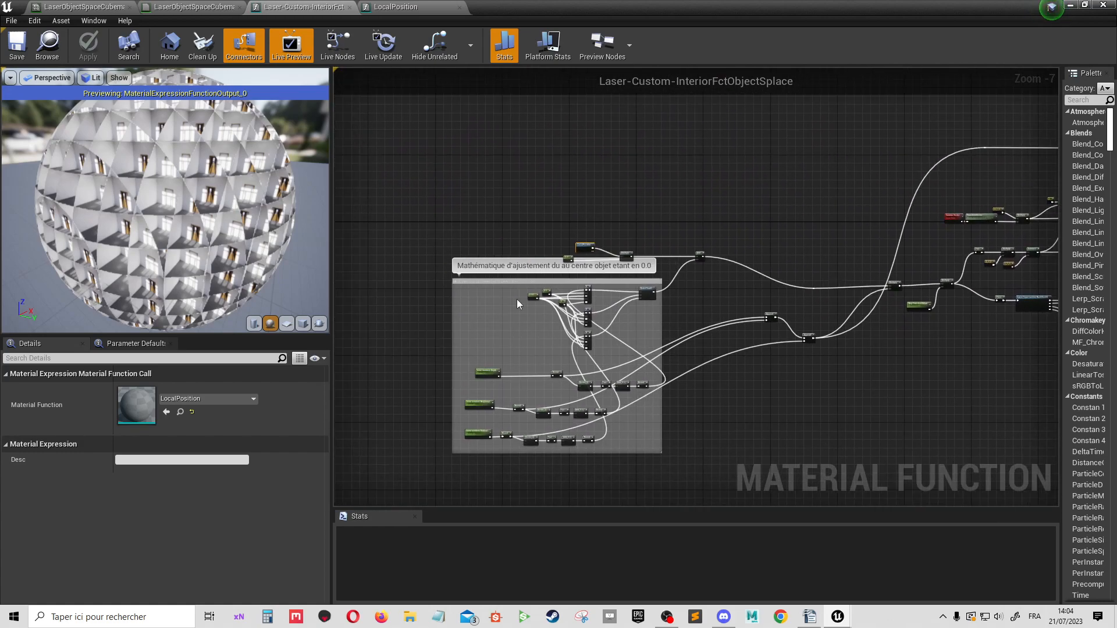
scroll(559, 236, "up", 5)
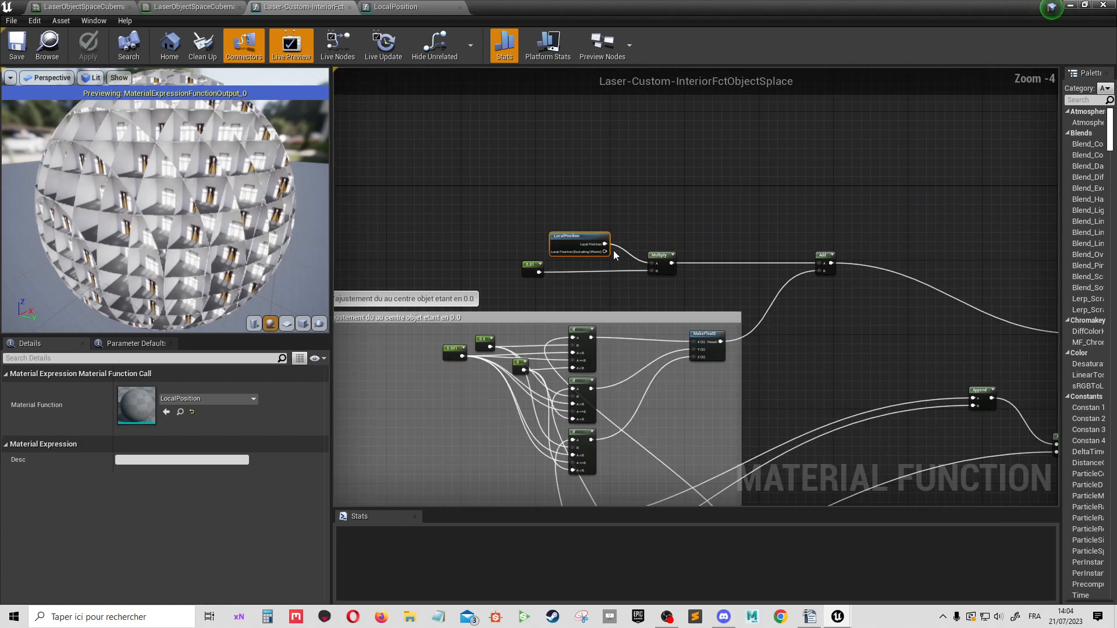
left_click(426, 6)
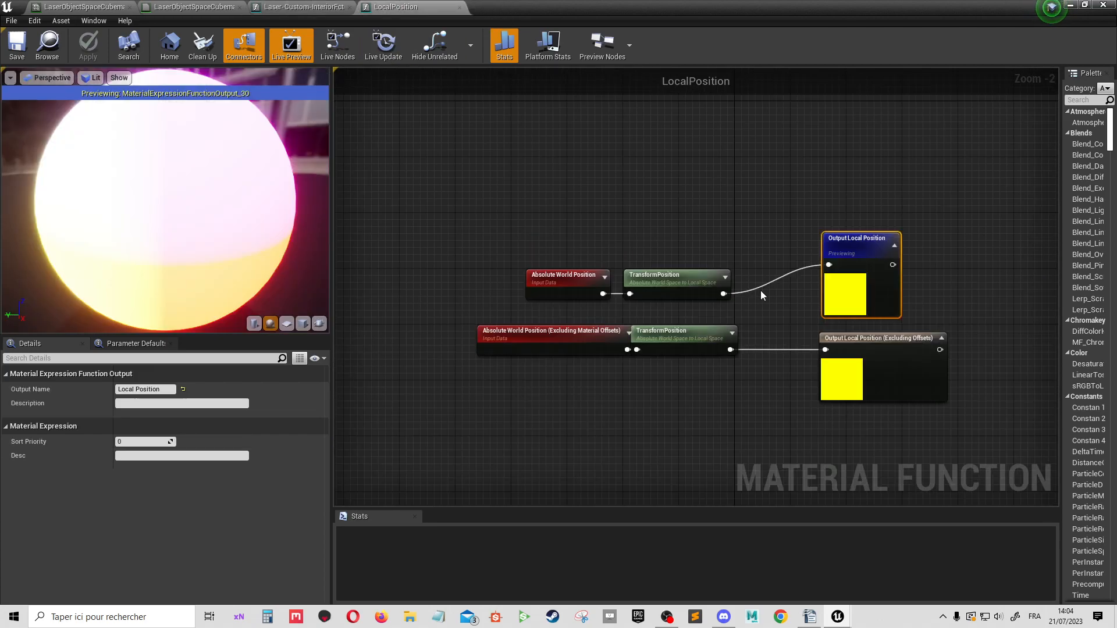
left_click(154, 6)
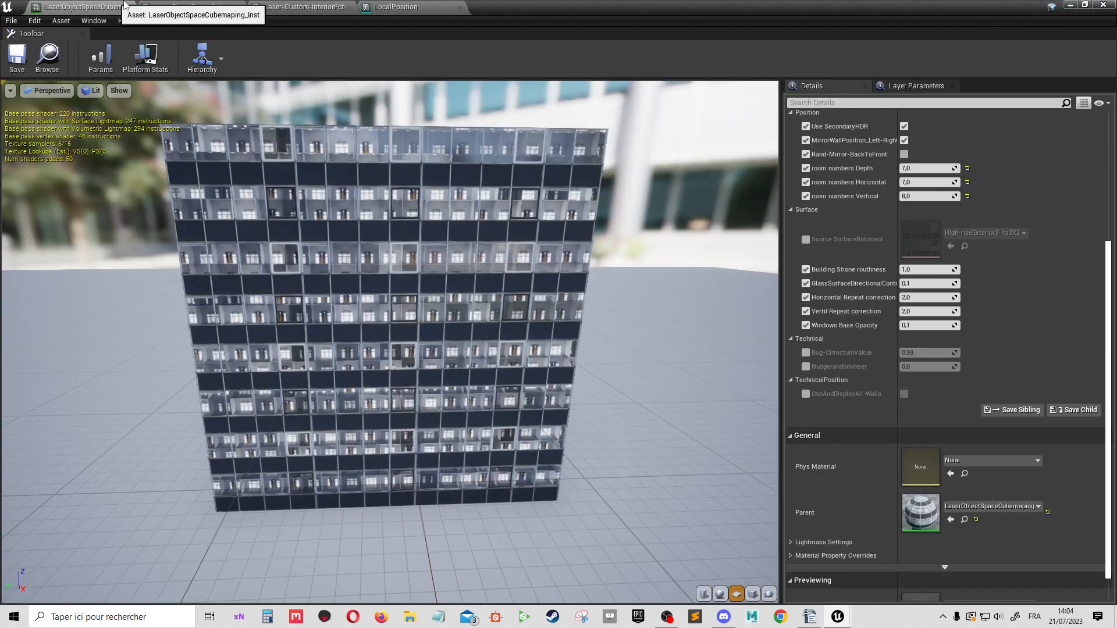
- Review the LaserObjectSpaceCubemaping graph from the Interior group through Surface and Glass Opacitys by angle to the material output
scroll(686, 269, "down", 3)
scroll(687, 267, "up", 2)
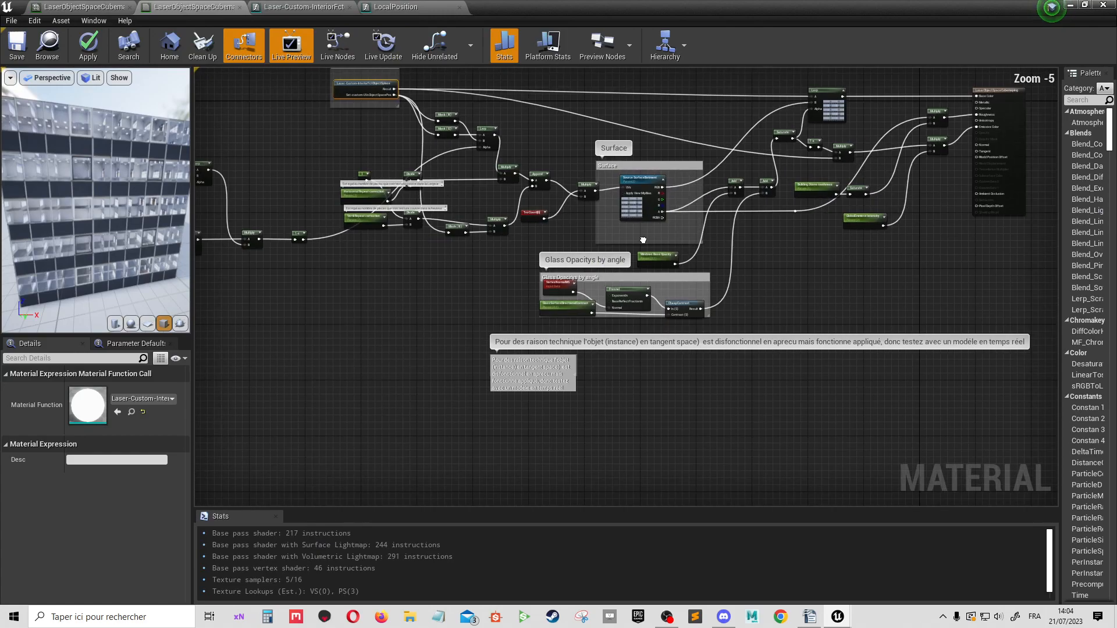
right_click_drag(686, 268, 731, 330)
scroll(731, 329, "down", 2)
scroll(591, 220, "down", 2)
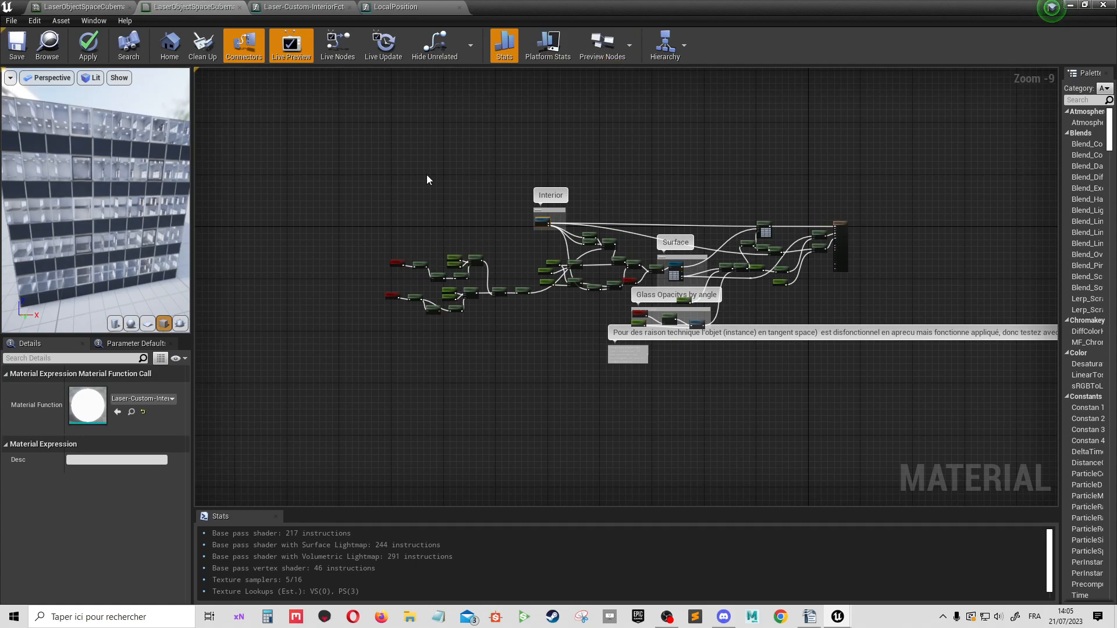
scroll(765, 317, "up", 2)
scroll(830, 216, "up", 2)
scroll(663, 232, "up", 1)
right_click_drag(290, 201, 579, 223)
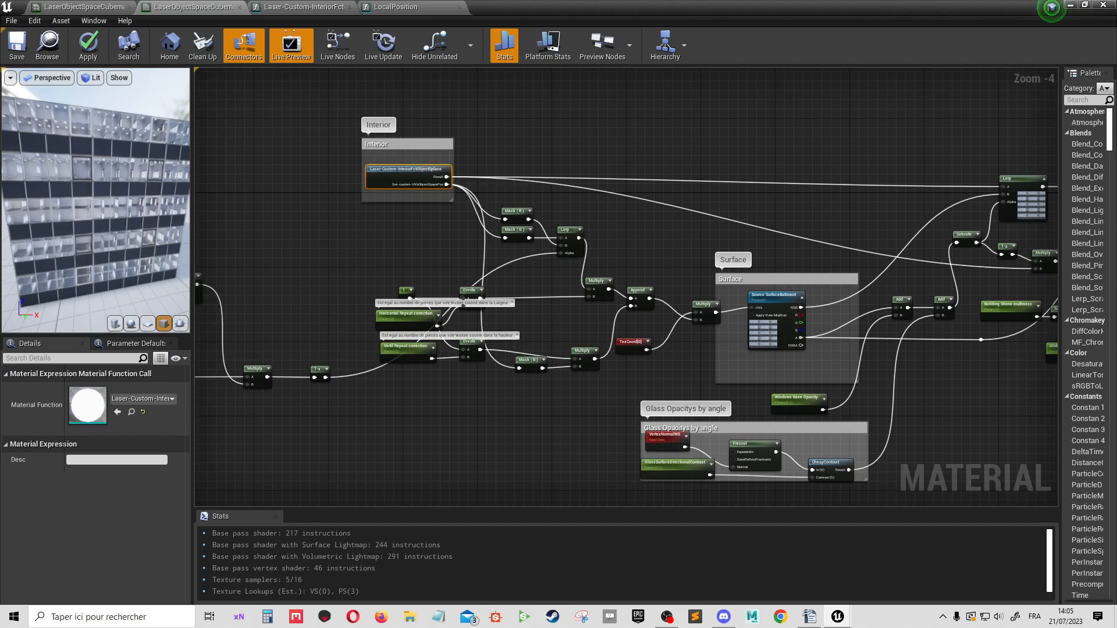
right_click_drag(894, 297, 756, 276)
right_click_drag(615, 323, 690, 294)
right_click_drag(822, 375, 435, 417)
right_click_drag(487, 254, 690, 316)
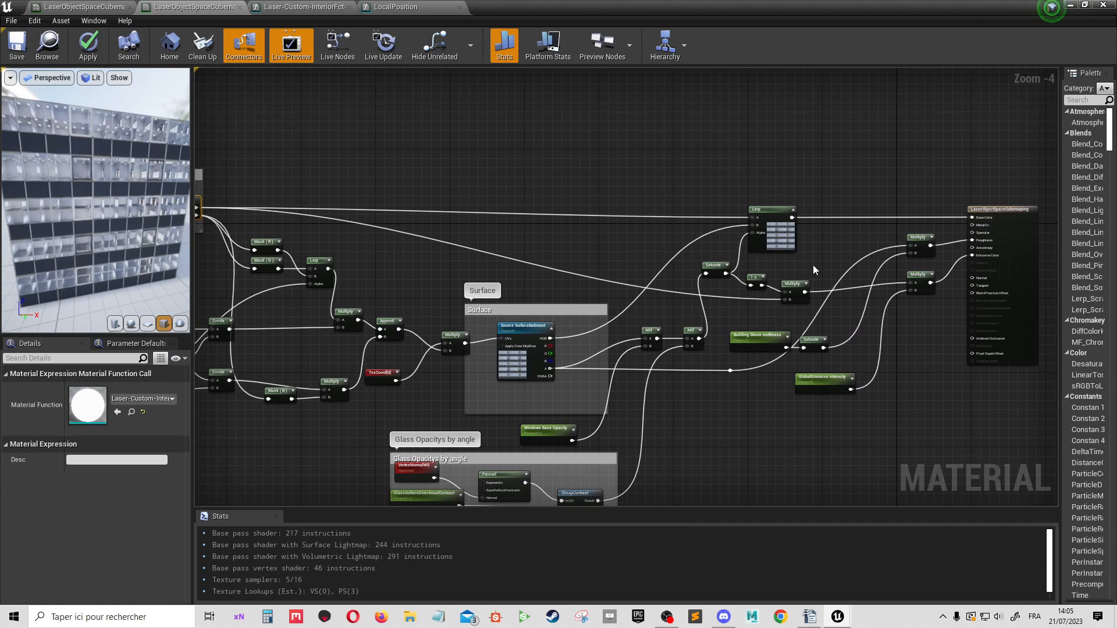
scroll(615, 274, "down", 2)
- Return to the interior function and follow its graph from LocalPosition through TextureParams and Lighting to the output
left_click(389, 6)
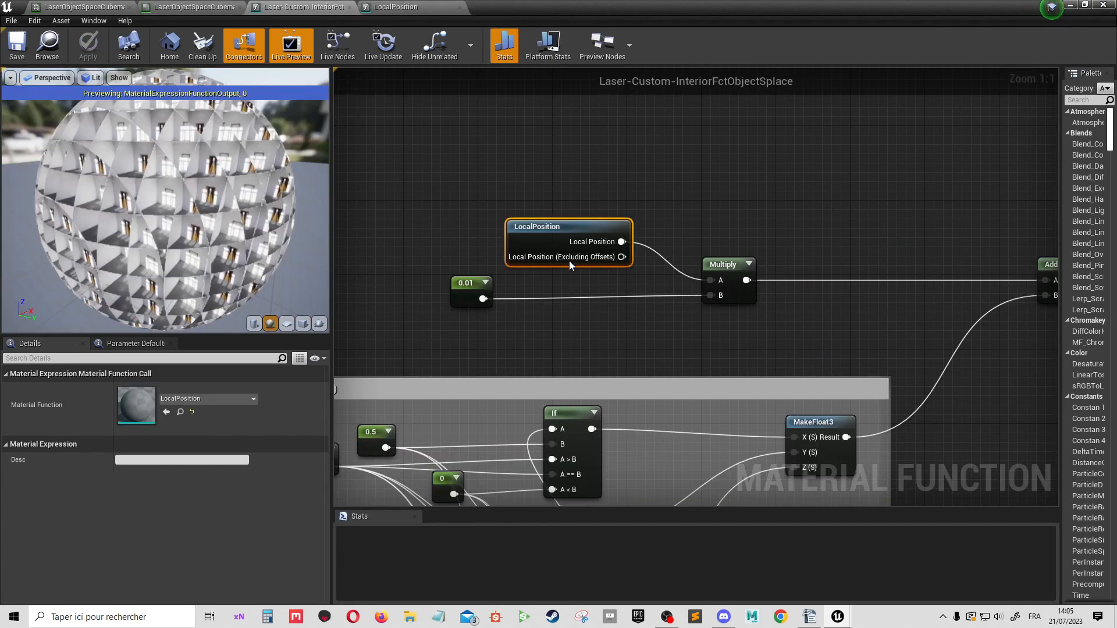
scroll(569, 260, "down", 7)
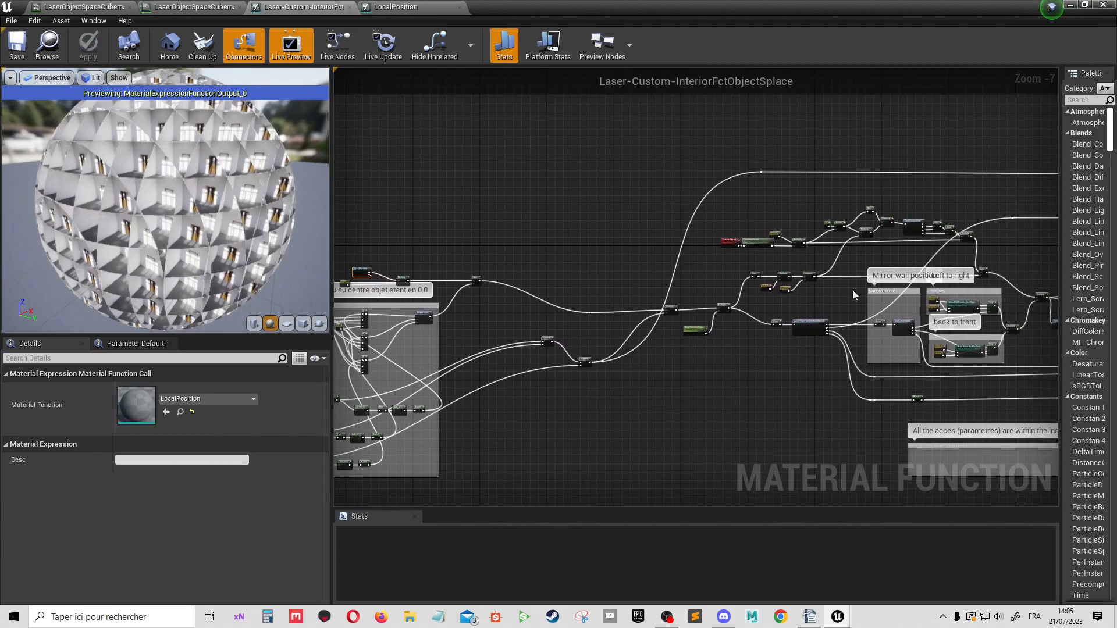
right_click_drag(813, 284, 519, 287)
right_click_drag(909, 350, 820, 341)
right_click_drag(952, 312, 812, 335)
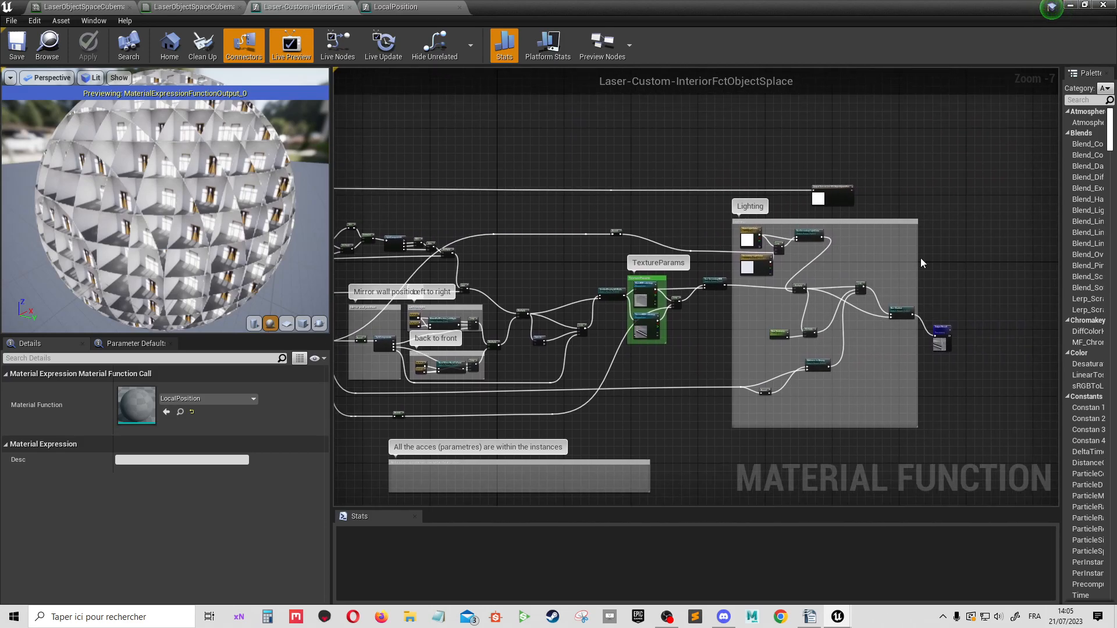
- Switch back through the function and material editors to the building instance, orbit its preview, and close the editor window
left_click(433, 6)
left_click(304, 6)
left_click(230, 6)
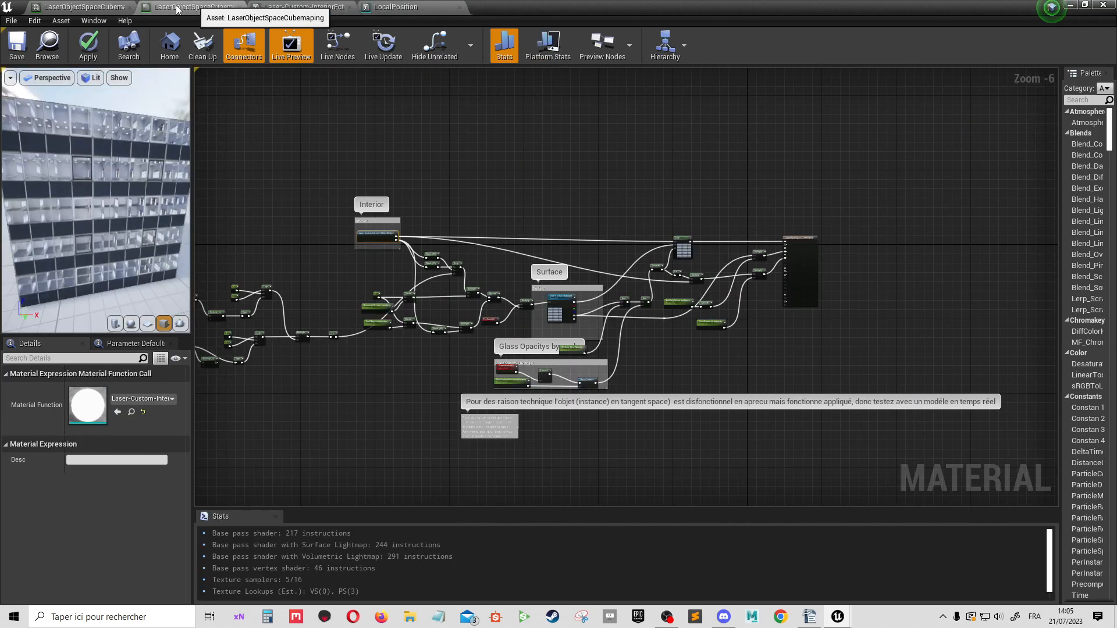
left_click(102, 5)
left_click_drag(291, 233, 250, 210)
left_click(1102, 4)
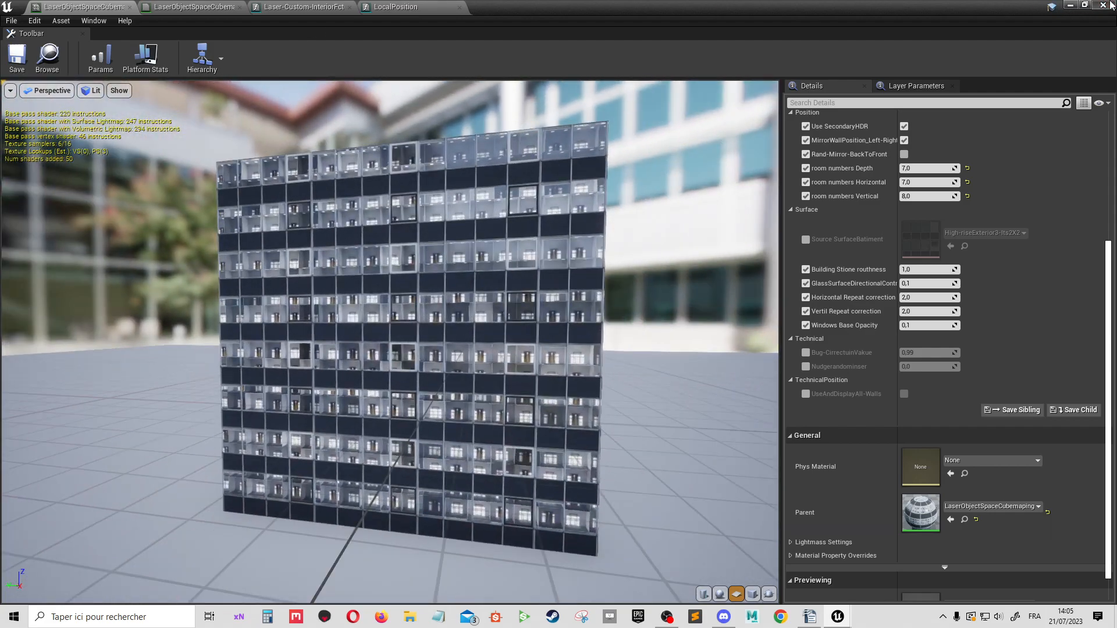
left_click(633, 355)
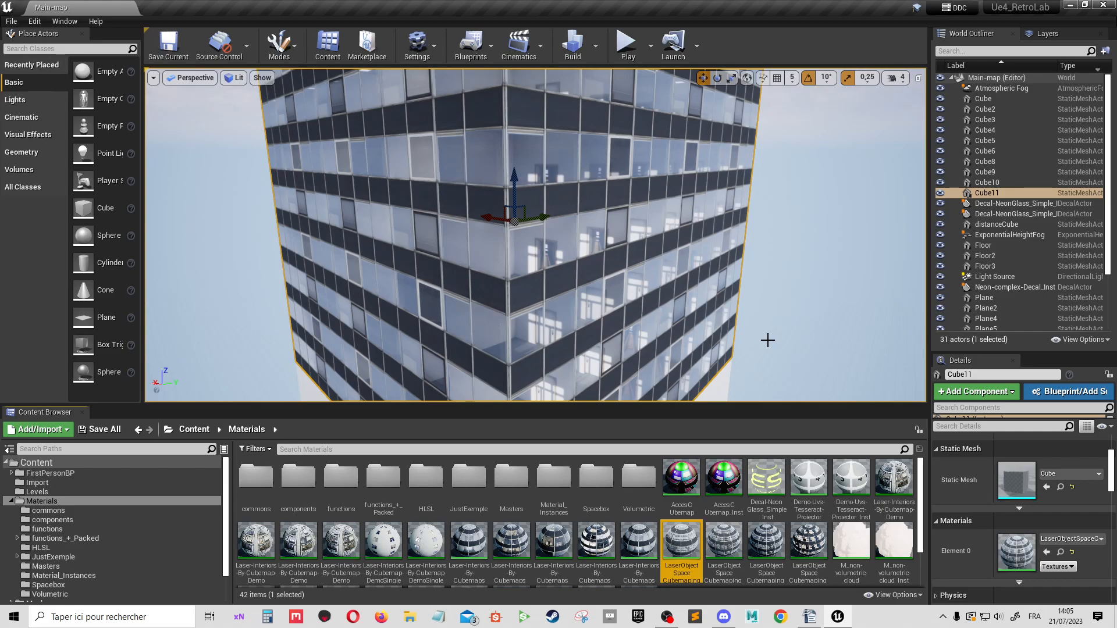
- Select and focus the numbered block Cube5 in the level, and examine it from several angles beside the building
right_click_drag(768, 340, 662, 272)
left_click(512, 274)
key("f")
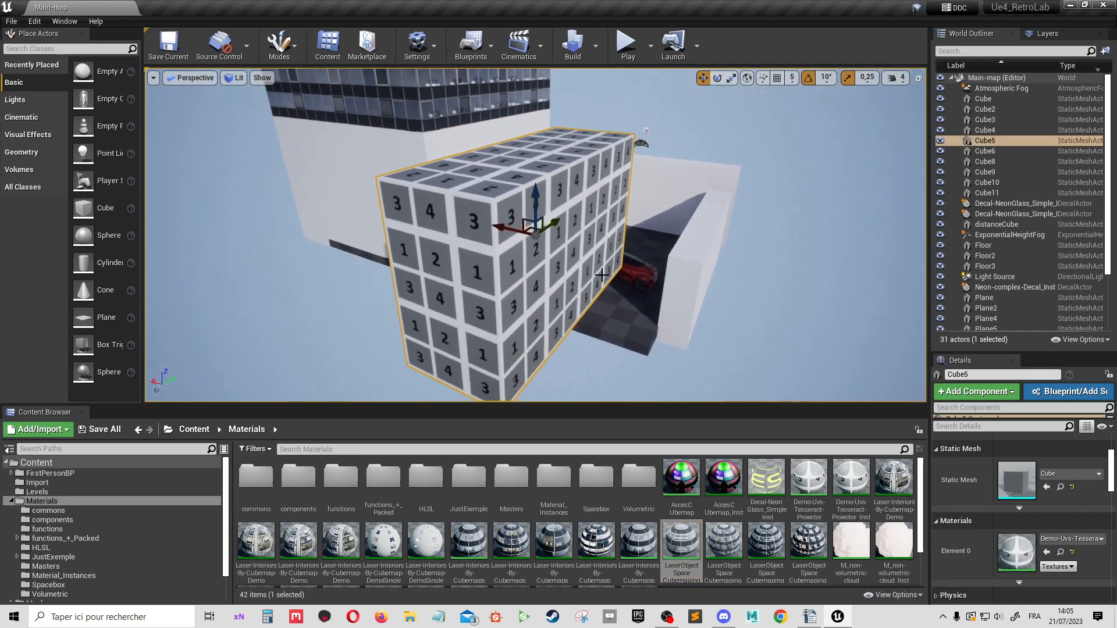
left_click_drag(558, 276, 466, 270, "alt")
left_click_drag(657, 243, 720, 241, "alt")
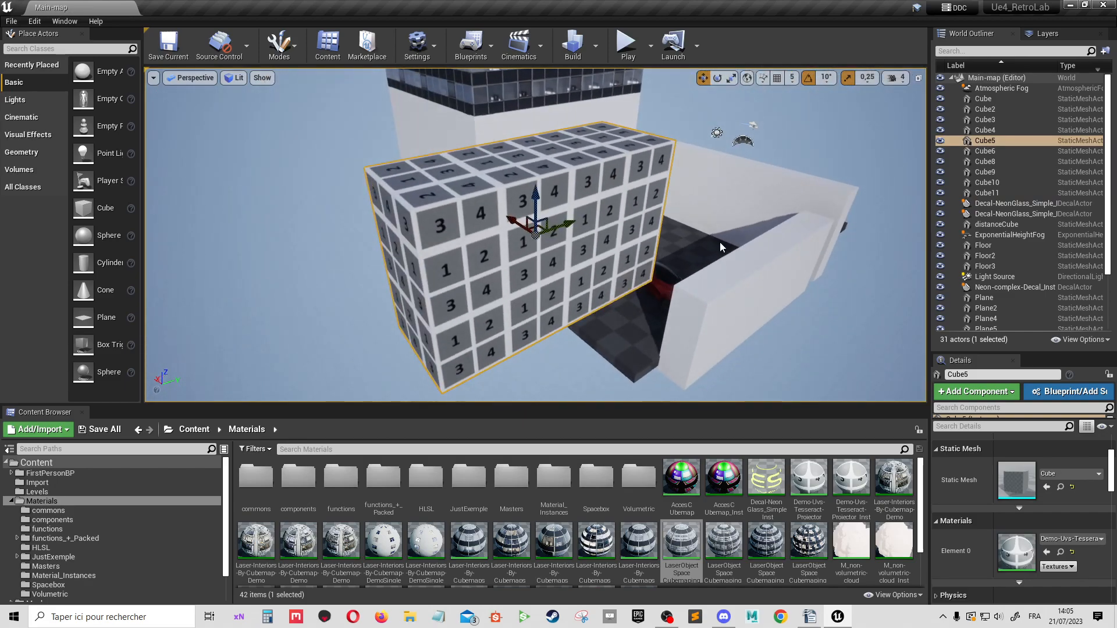
right_click_drag(720, 242, 751, 196)
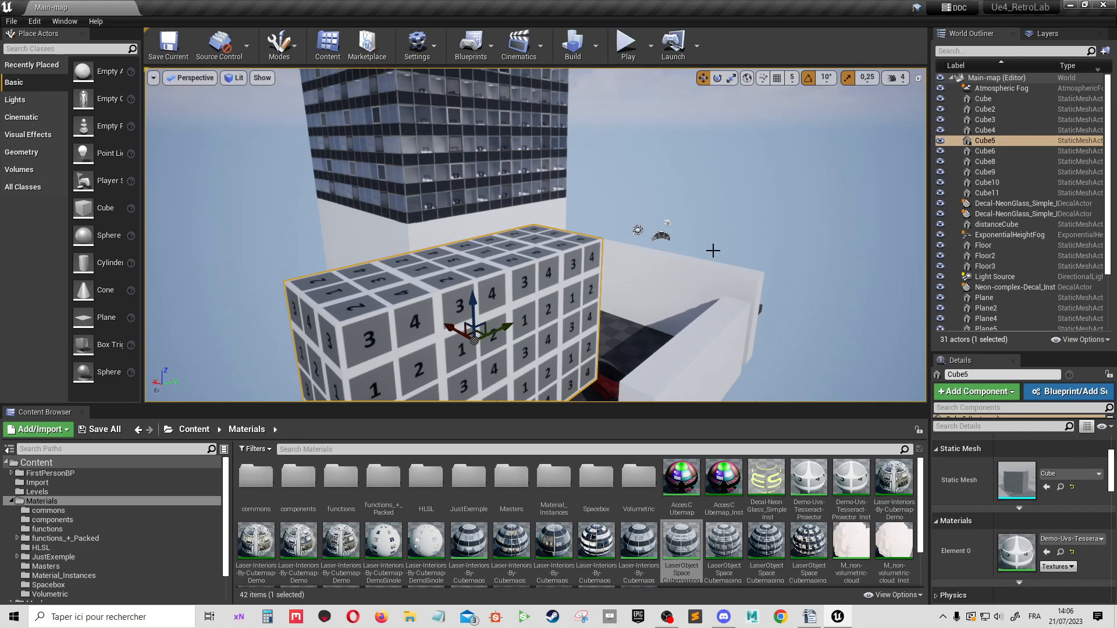
right_click_drag(696, 272, 691, 318)
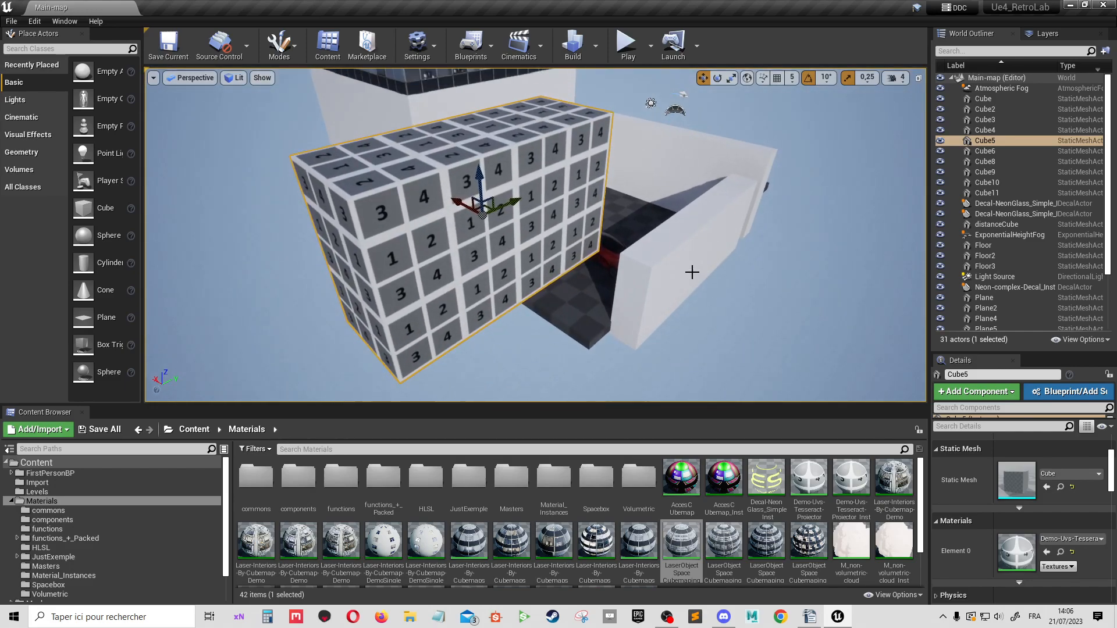
scroll(692, 272, "up", 5)
mouse_move(692, 273)
right_mouse_down()
mouse_move(694, 245)
mouse_move(692, 268)
mouse_move(693, 257)
right_mouse_up()
right_click_drag(622, 343, 627, 305)
scroll(622, 307, "down", 3)
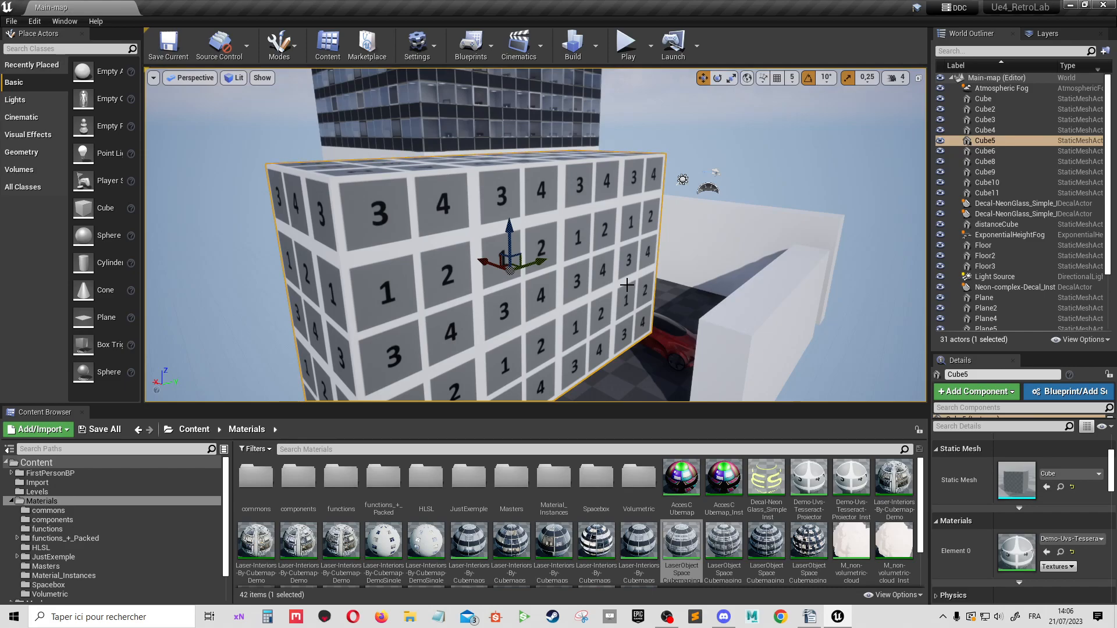
key("e")
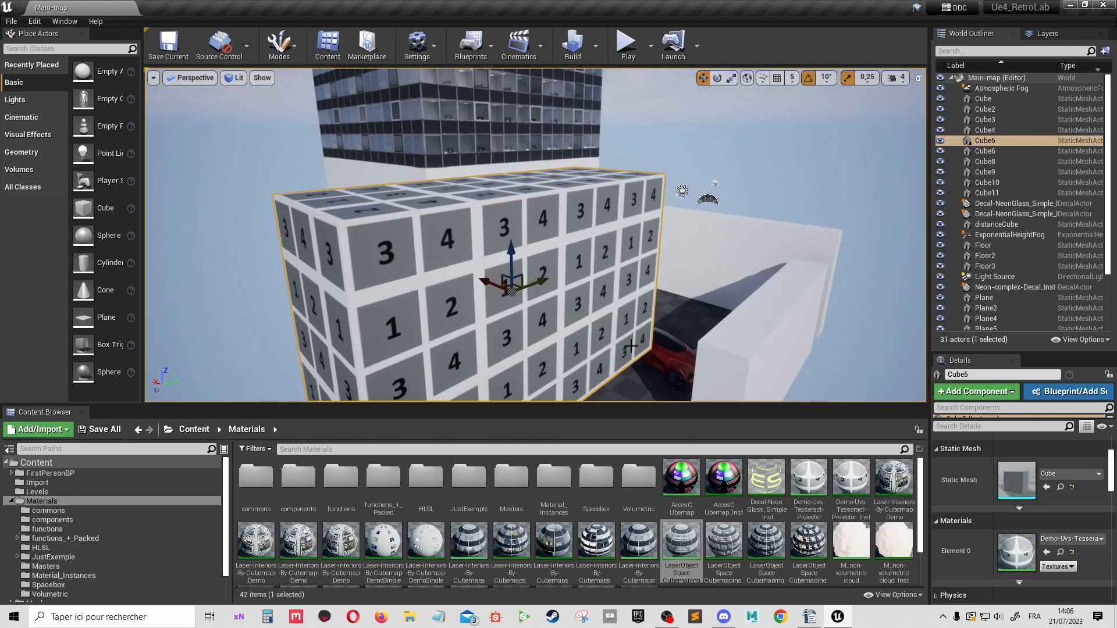
- Enlarge the Content Browser area, create a Material Function with its default name in the Materials folder, and open it for editing
left_click_drag(654, 403, 654, 271)
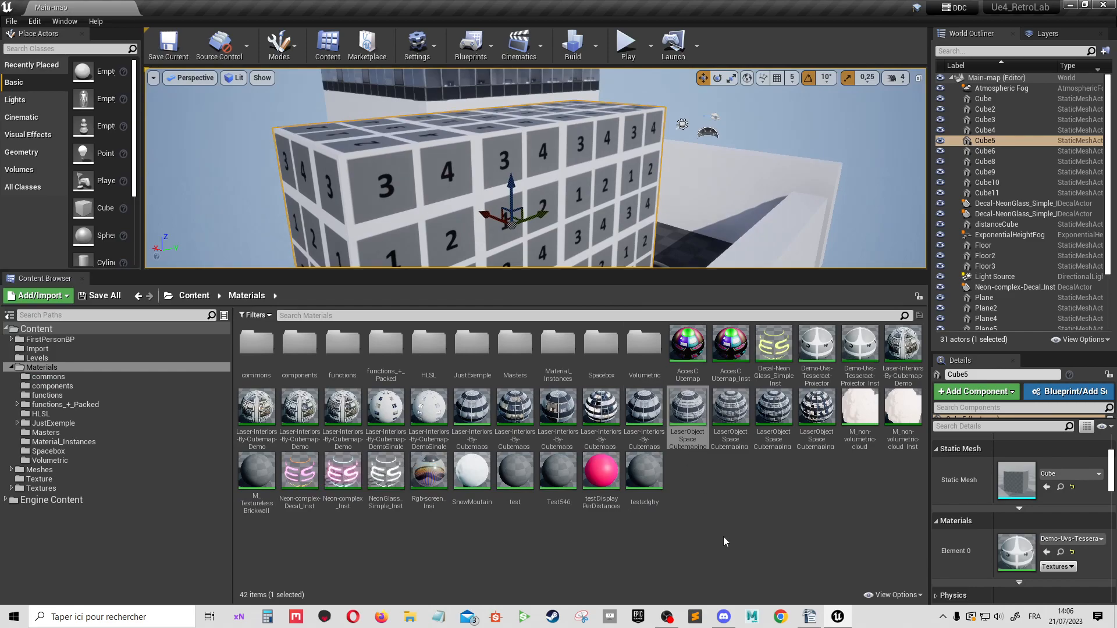
right_click(713, 494)
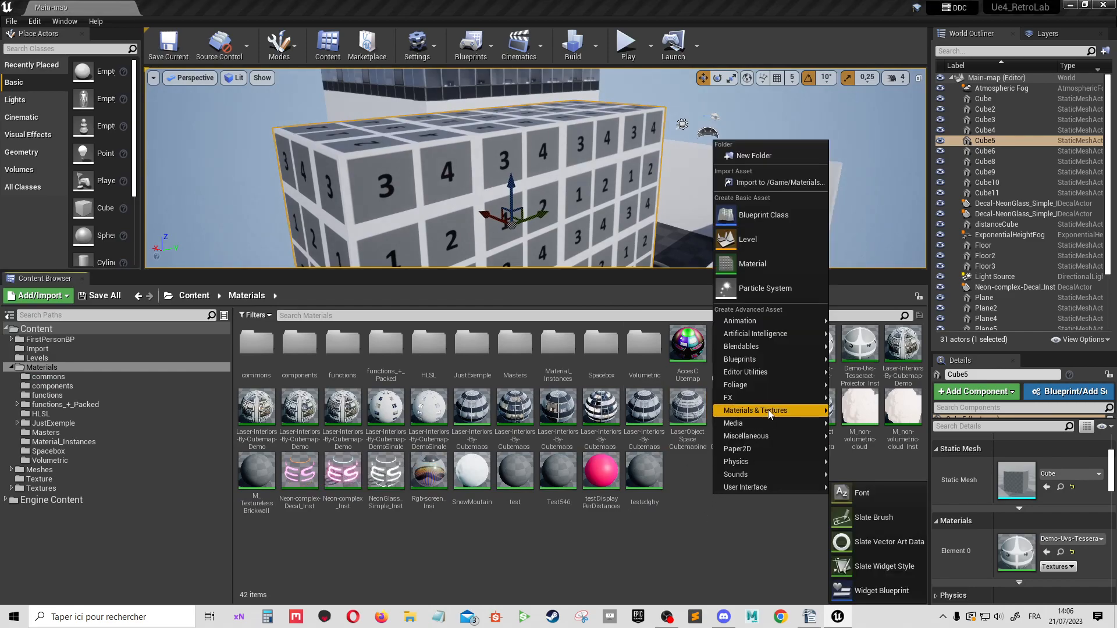
mouse_move(768, 409)
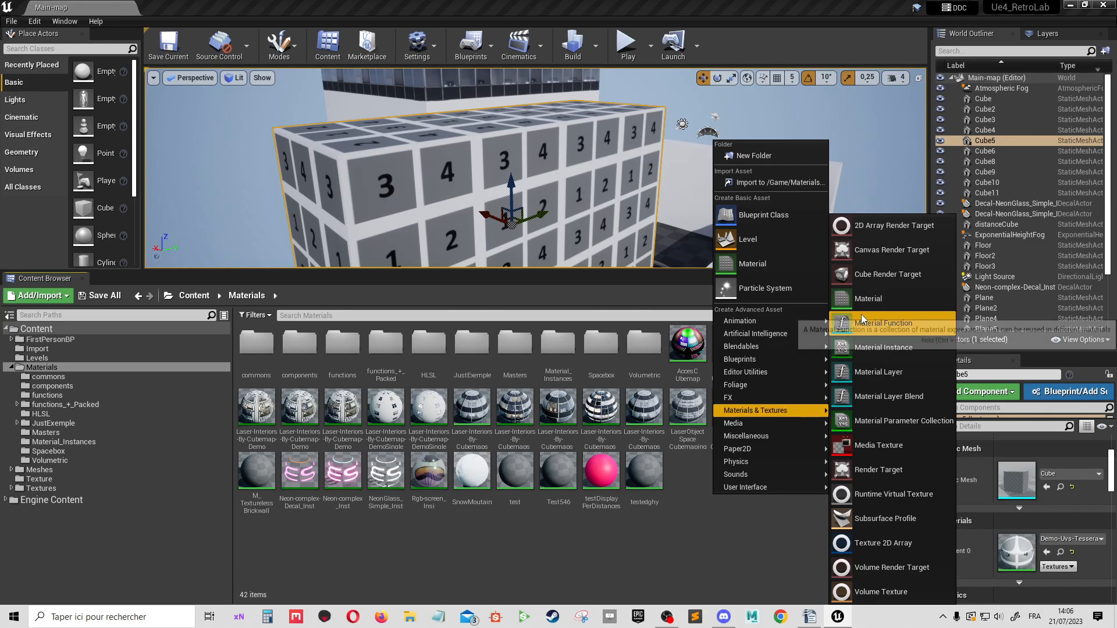
left_click(883, 323)
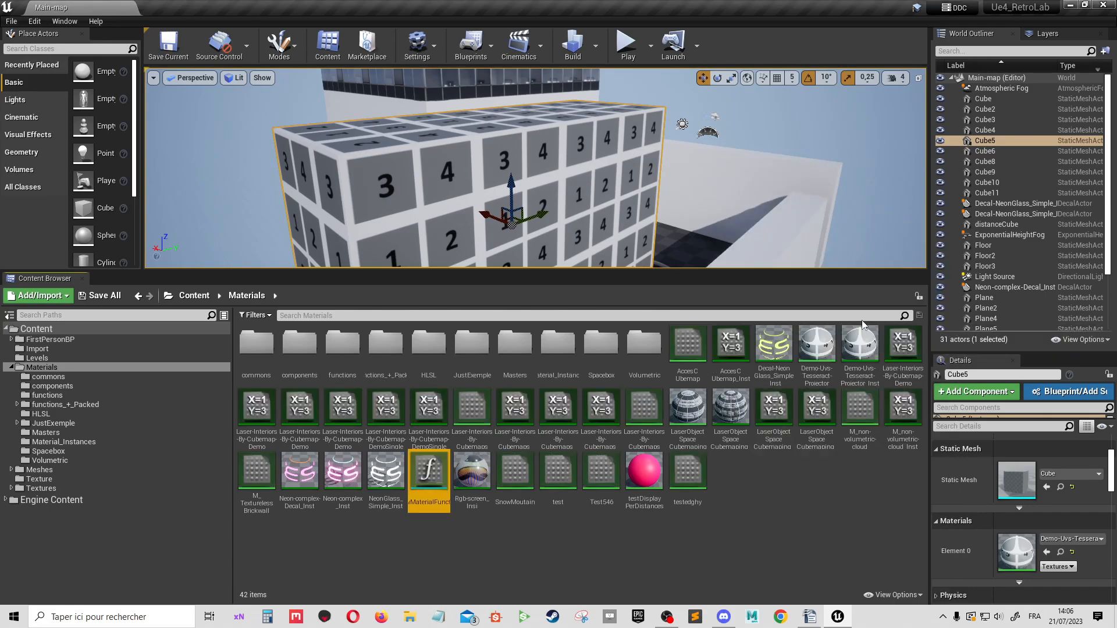
double_click(421, 473)
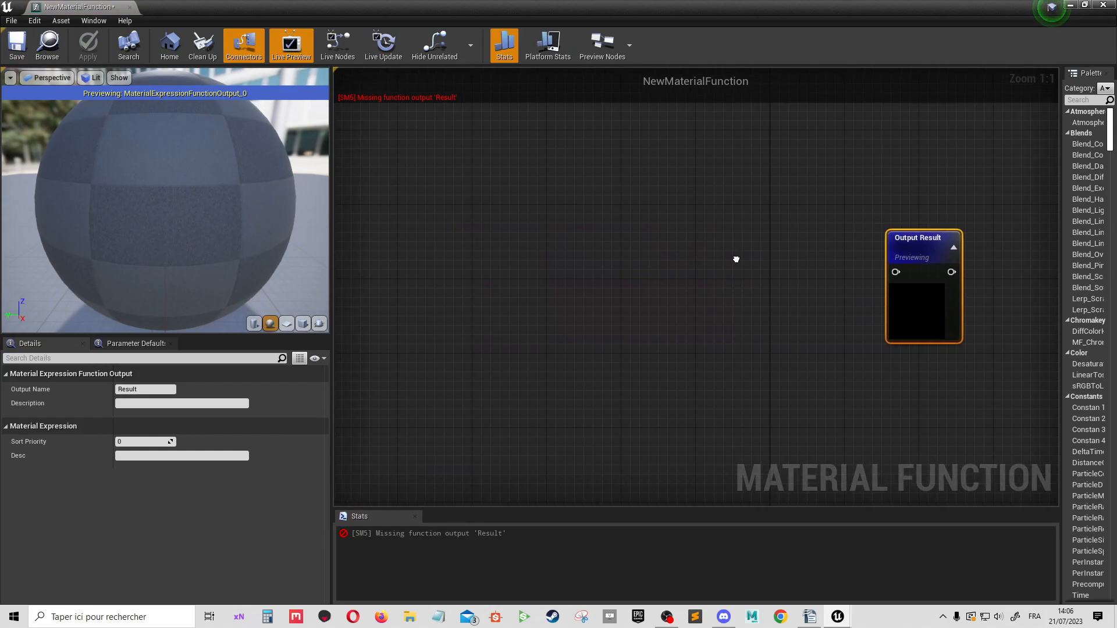
- Add a function input node to the graph, duplicate it, and place the copy above the original
right_click(447, 229)
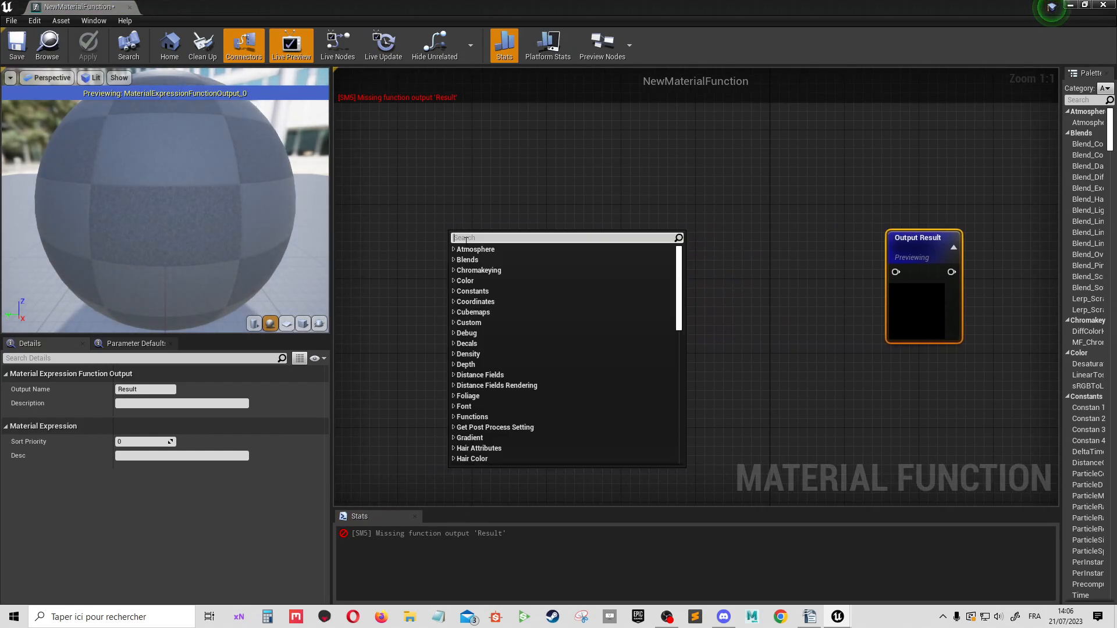
type("input")
key("Return")
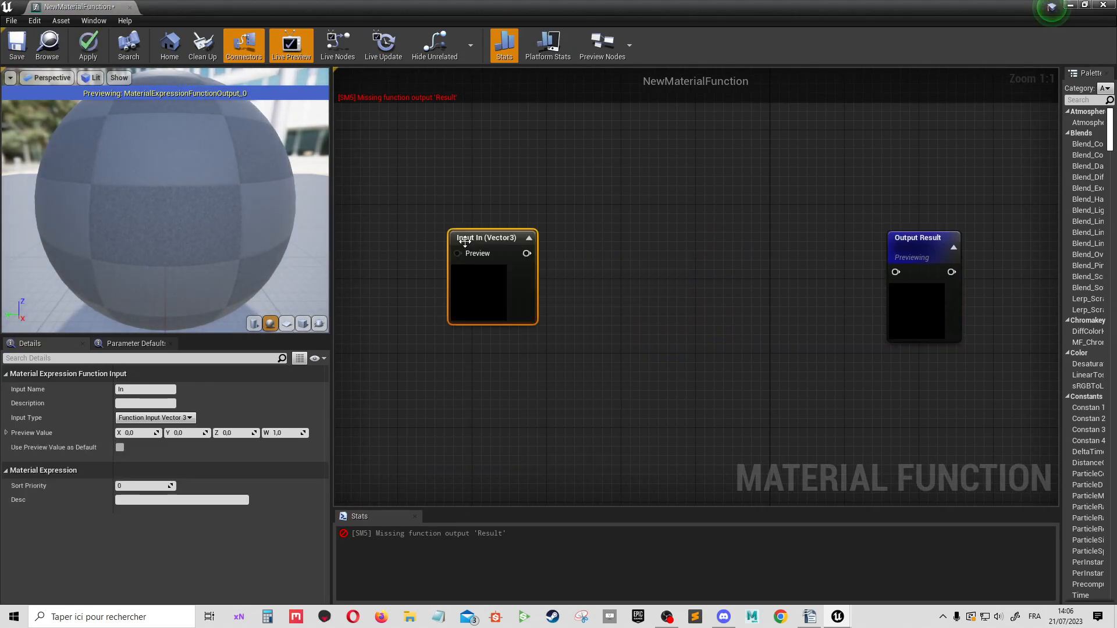
left_click_drag(465, 242, 434, 245)
key("ctrl+w")
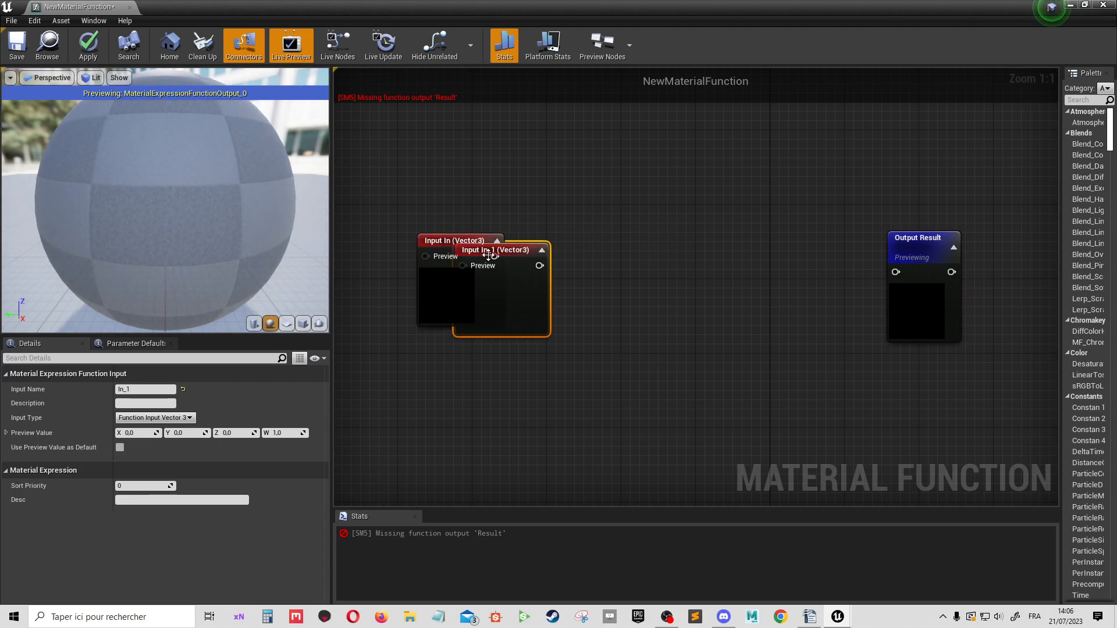
left_click_drag(522, 260, 487, 136)
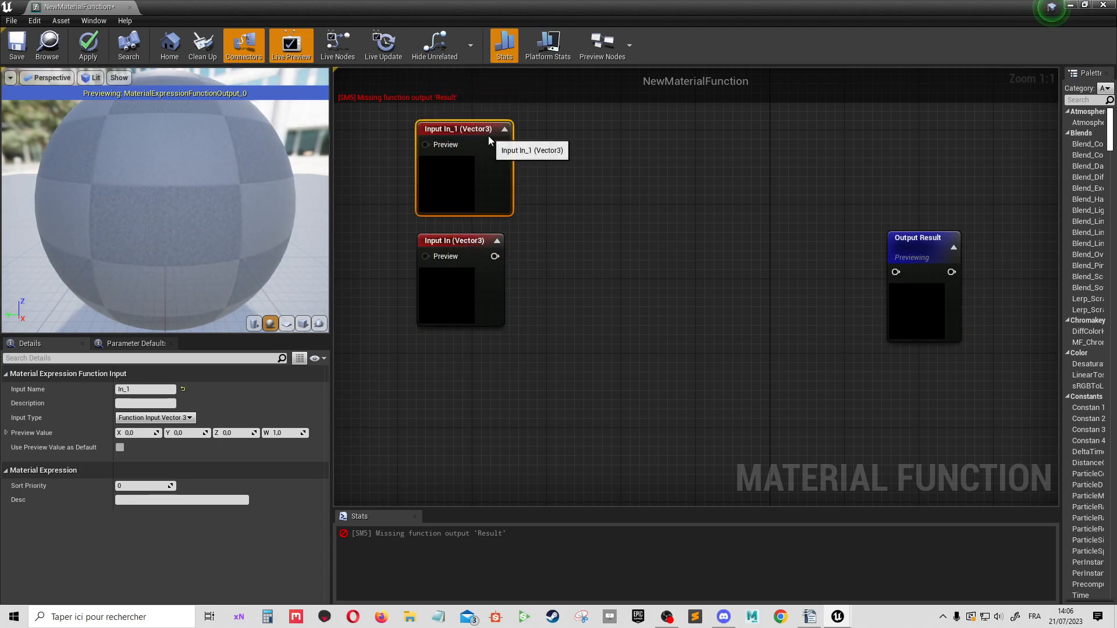
- Examine the input types available for the upper function input, keeping Function Input Vector 3
left_click(160, 418)
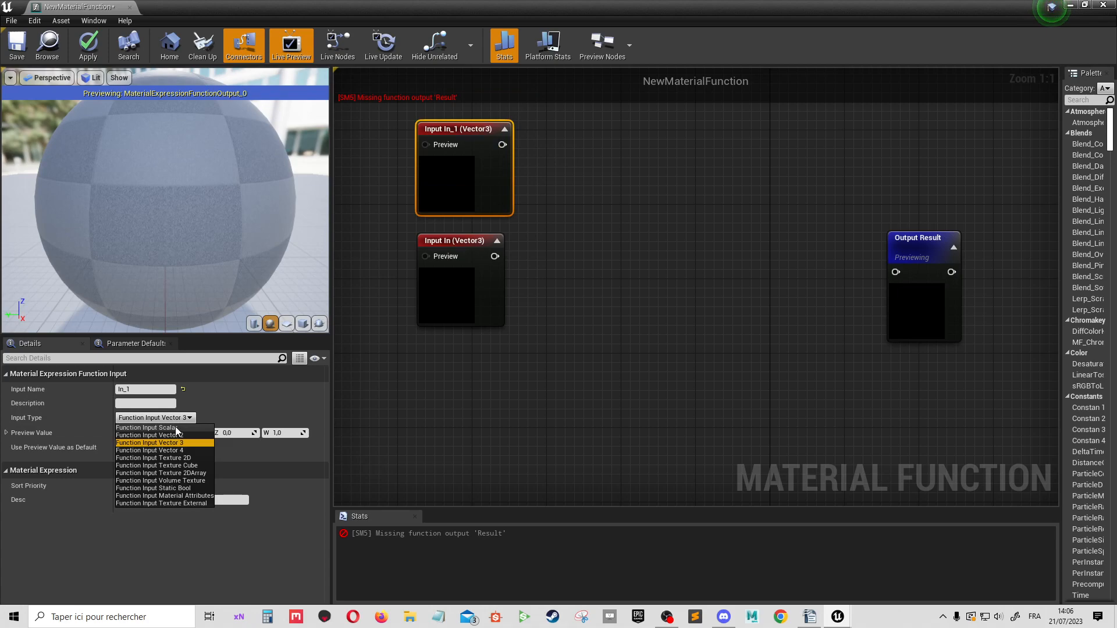
left_click(196, 436)
left_click(180, 418)
left_click(183, 442)
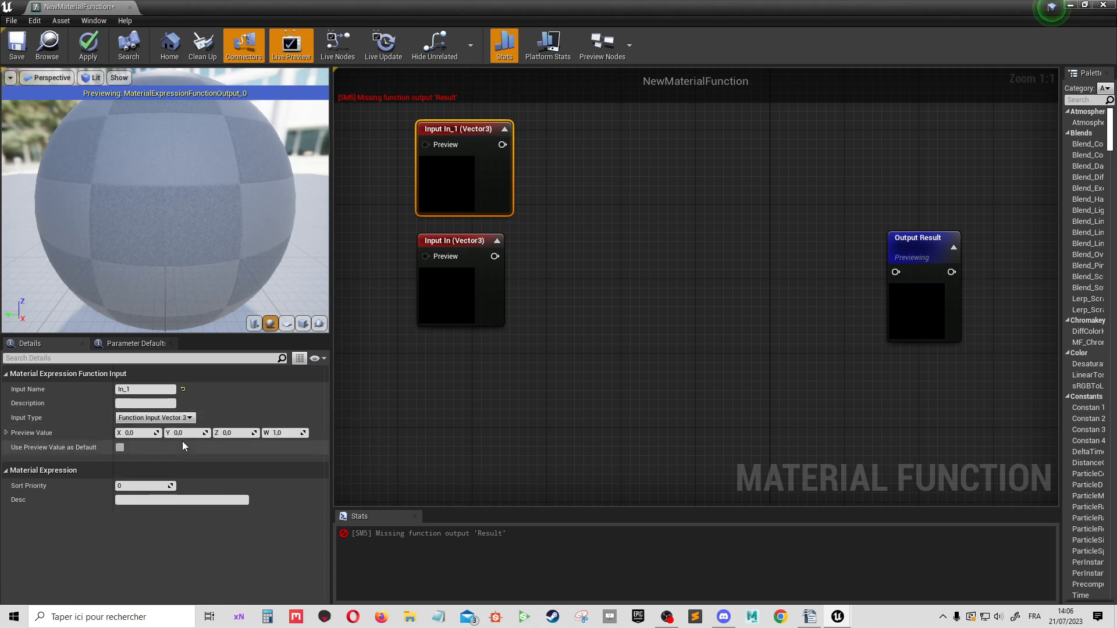
left_click(176, 418)
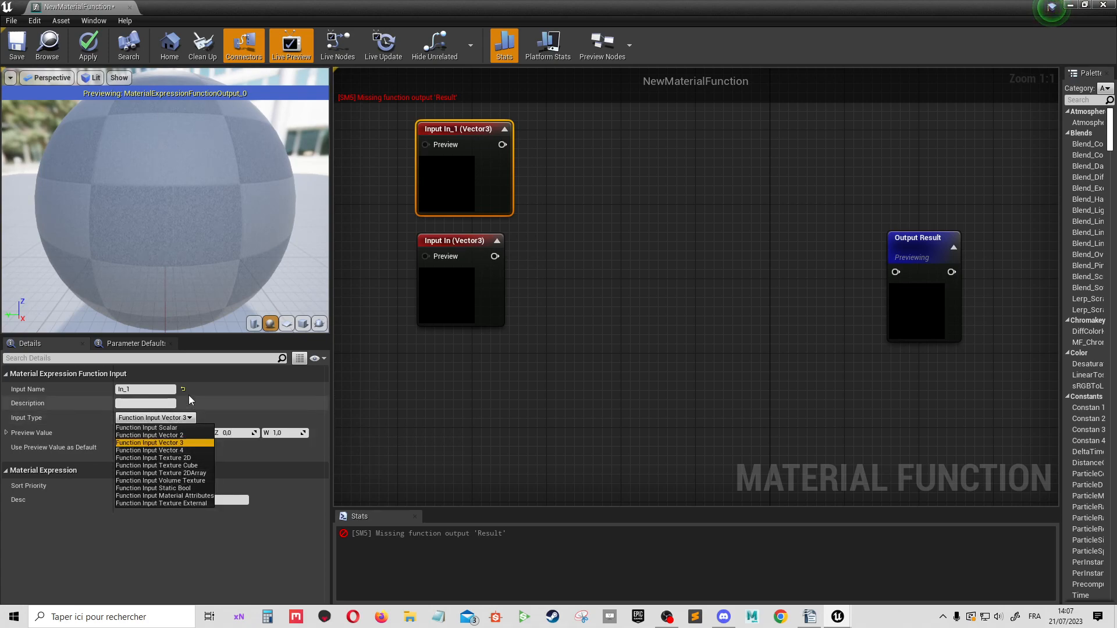
left_click(490, 392)
- Add a VertexNormalWS node to the graph and align it above the two function inputs
scroll(536, 351, "down", 1)
right_click_drag(538, 349, 499, 489)
left_click_drag(497, 493, 410, 267)
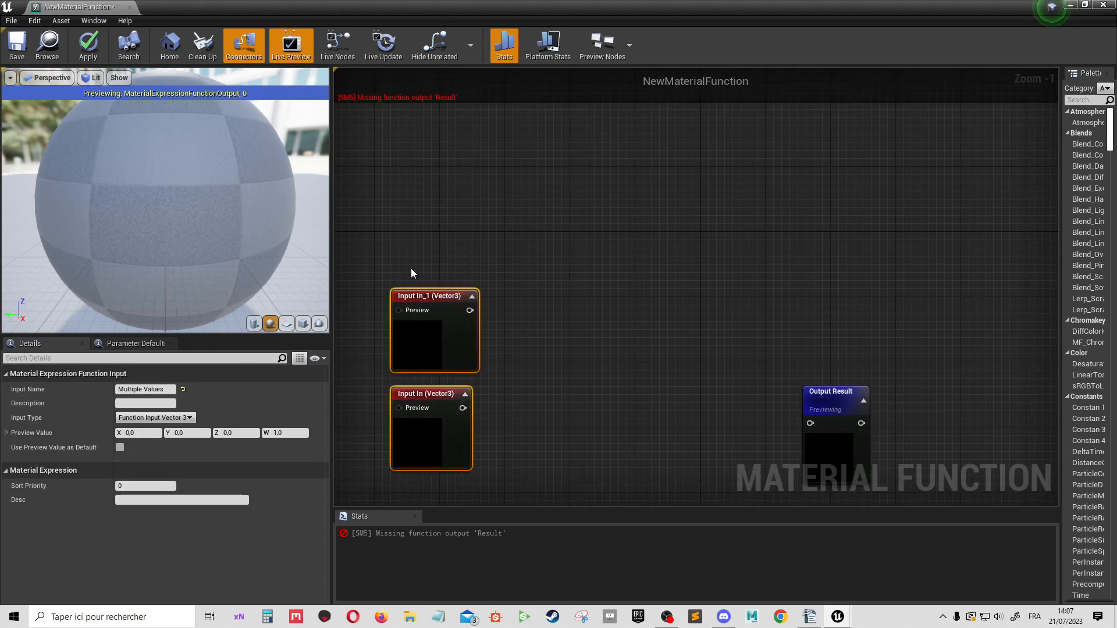
right_click(450, 192)
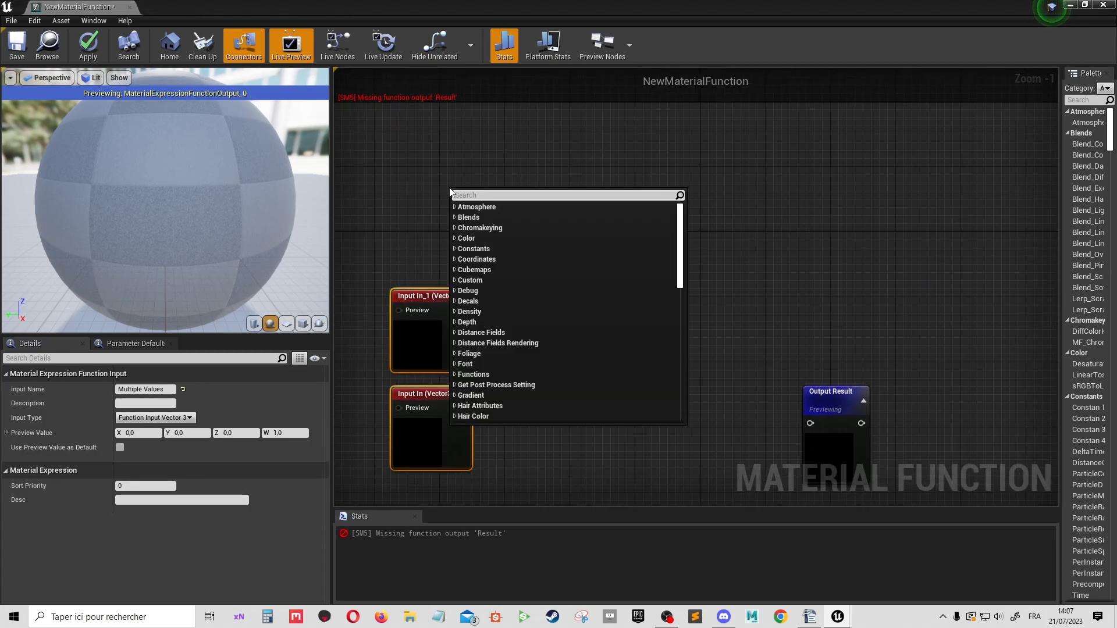
type("vert")
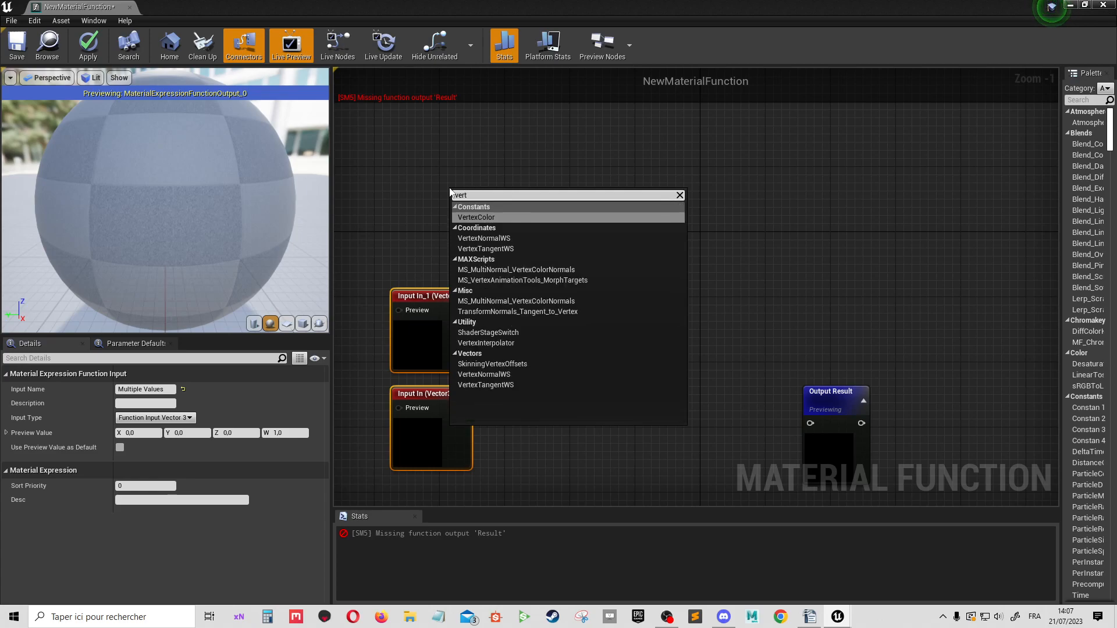
left_click(498, 238)
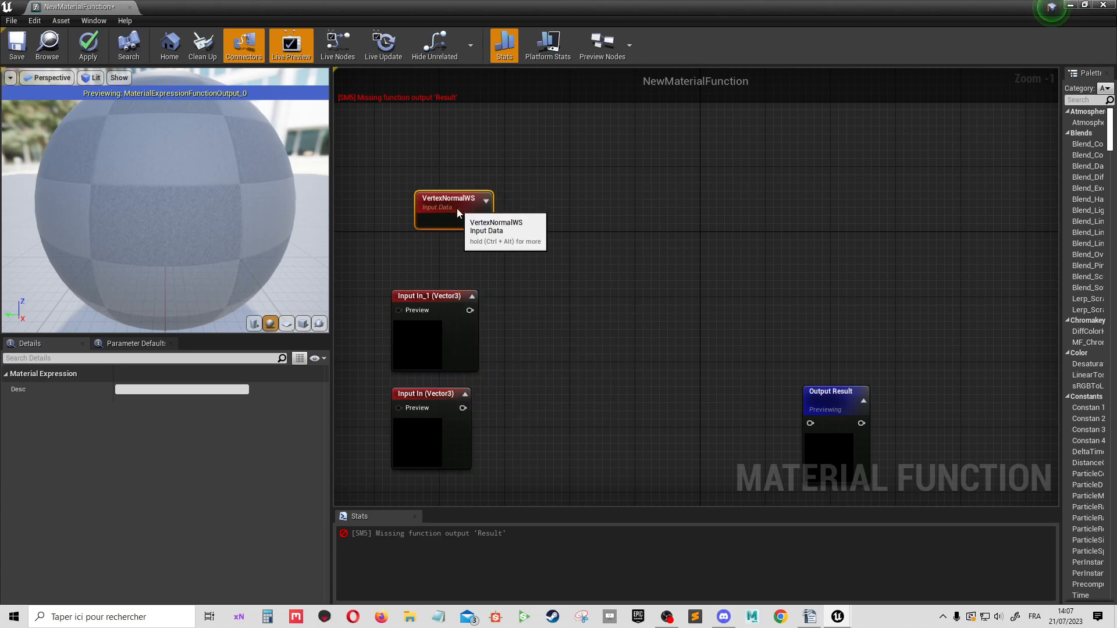
left_click_drag(457, 211, 432, 226)
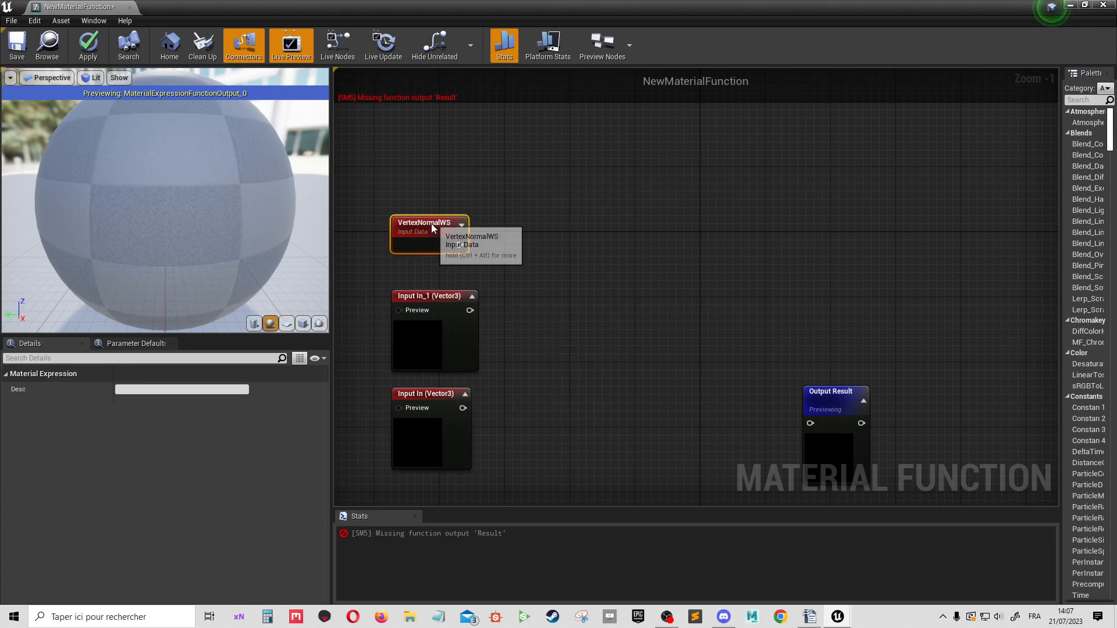
- Add an Add node combining VertexNormalWS with the In_1 input, and connect its result to Output Result
right_click_drag(690, 382, 654, 292)
scroll(653, 293, "down", 2)
left_click_drag(475, 185, 481, 235)
type("add")
key("Return")
left_click_drag(615, 272, 746, 322)
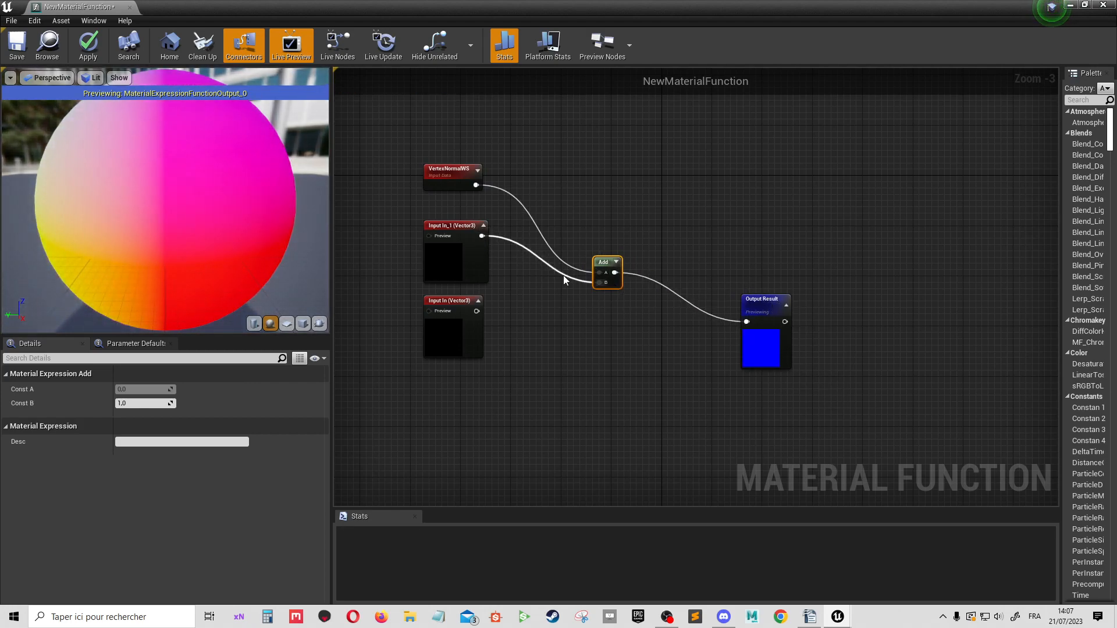
left_click(579, 137)
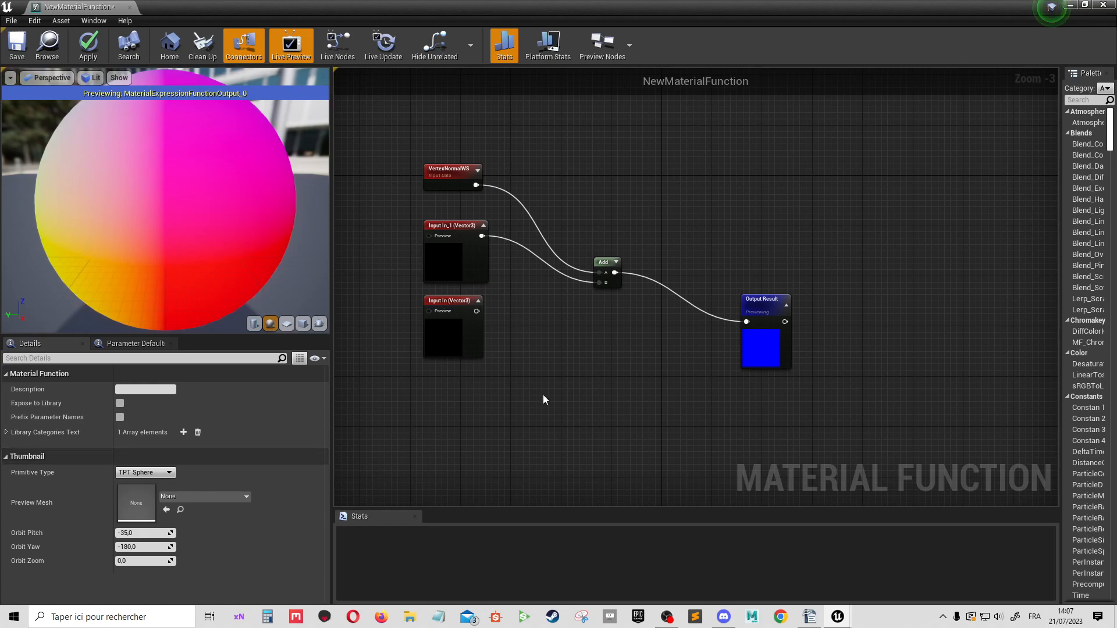
- Close the material function editor and enlarge the level viewport to view the building
left_click(129, 6)
left_click(633, 350)
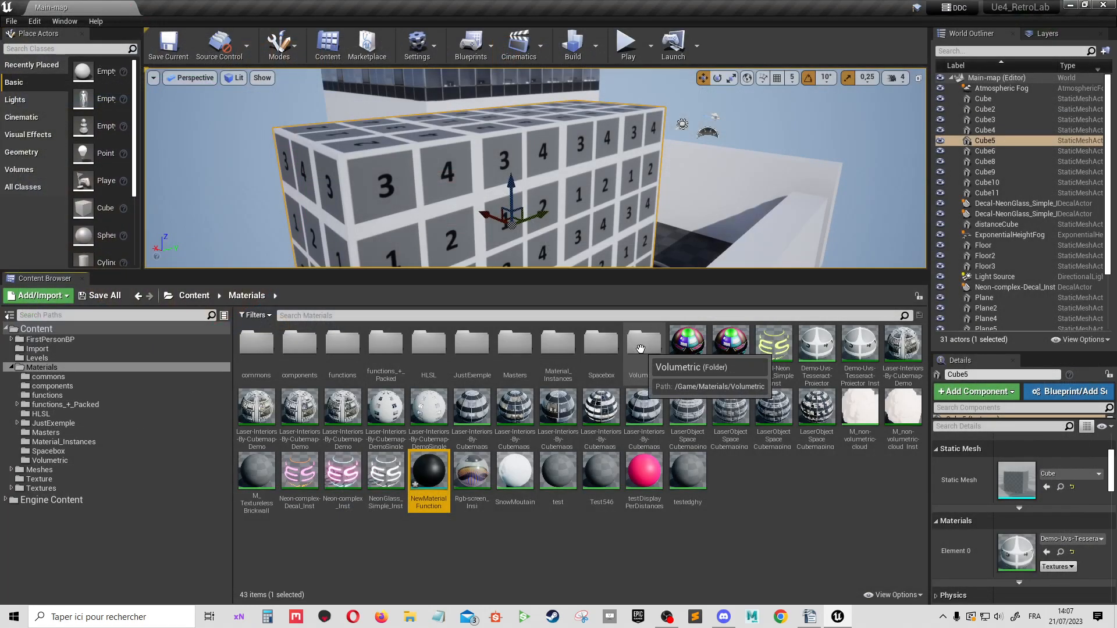
right_click_drag(573, 203, 571, 188)
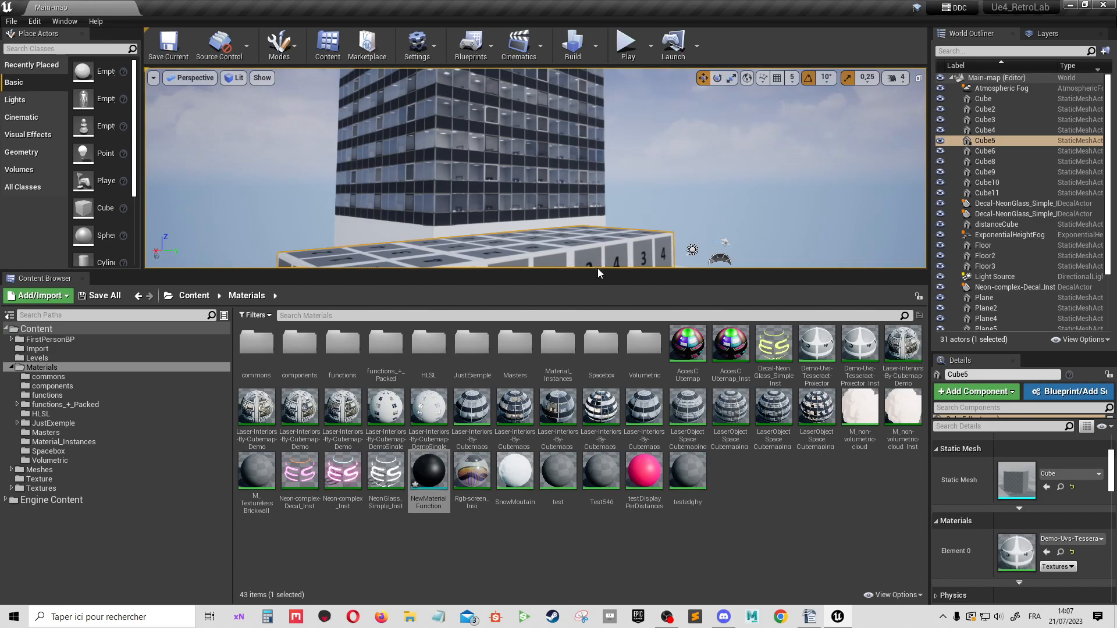
left_click_drag(599, 269, 602, 375)
middle_click_drag(603, 307, 600, 288)
right_click_drag(604, 309, 622, 302)
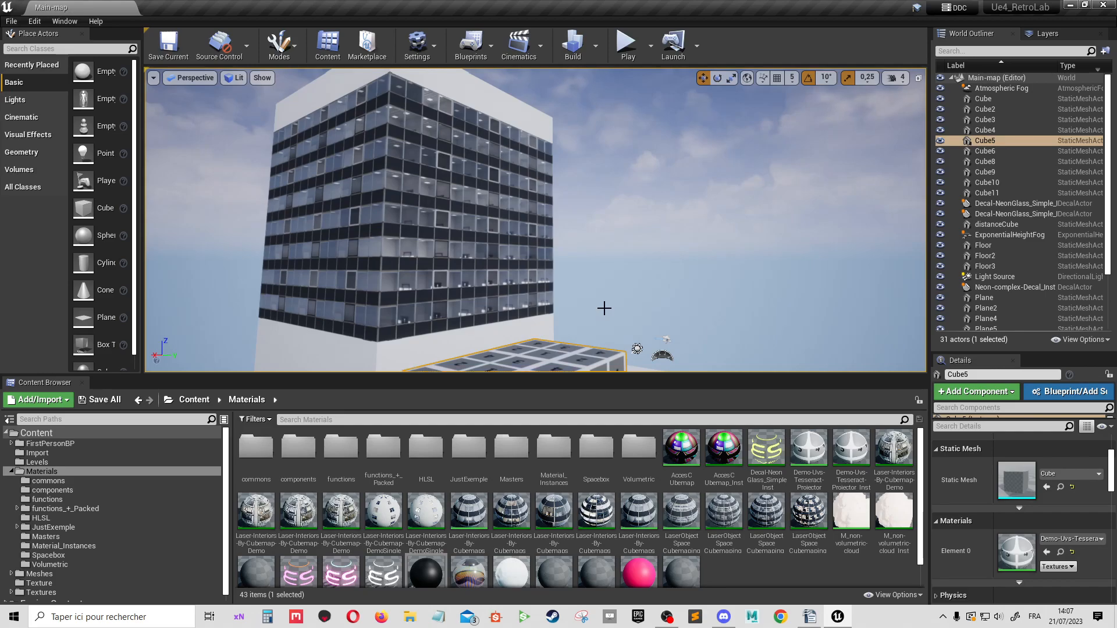